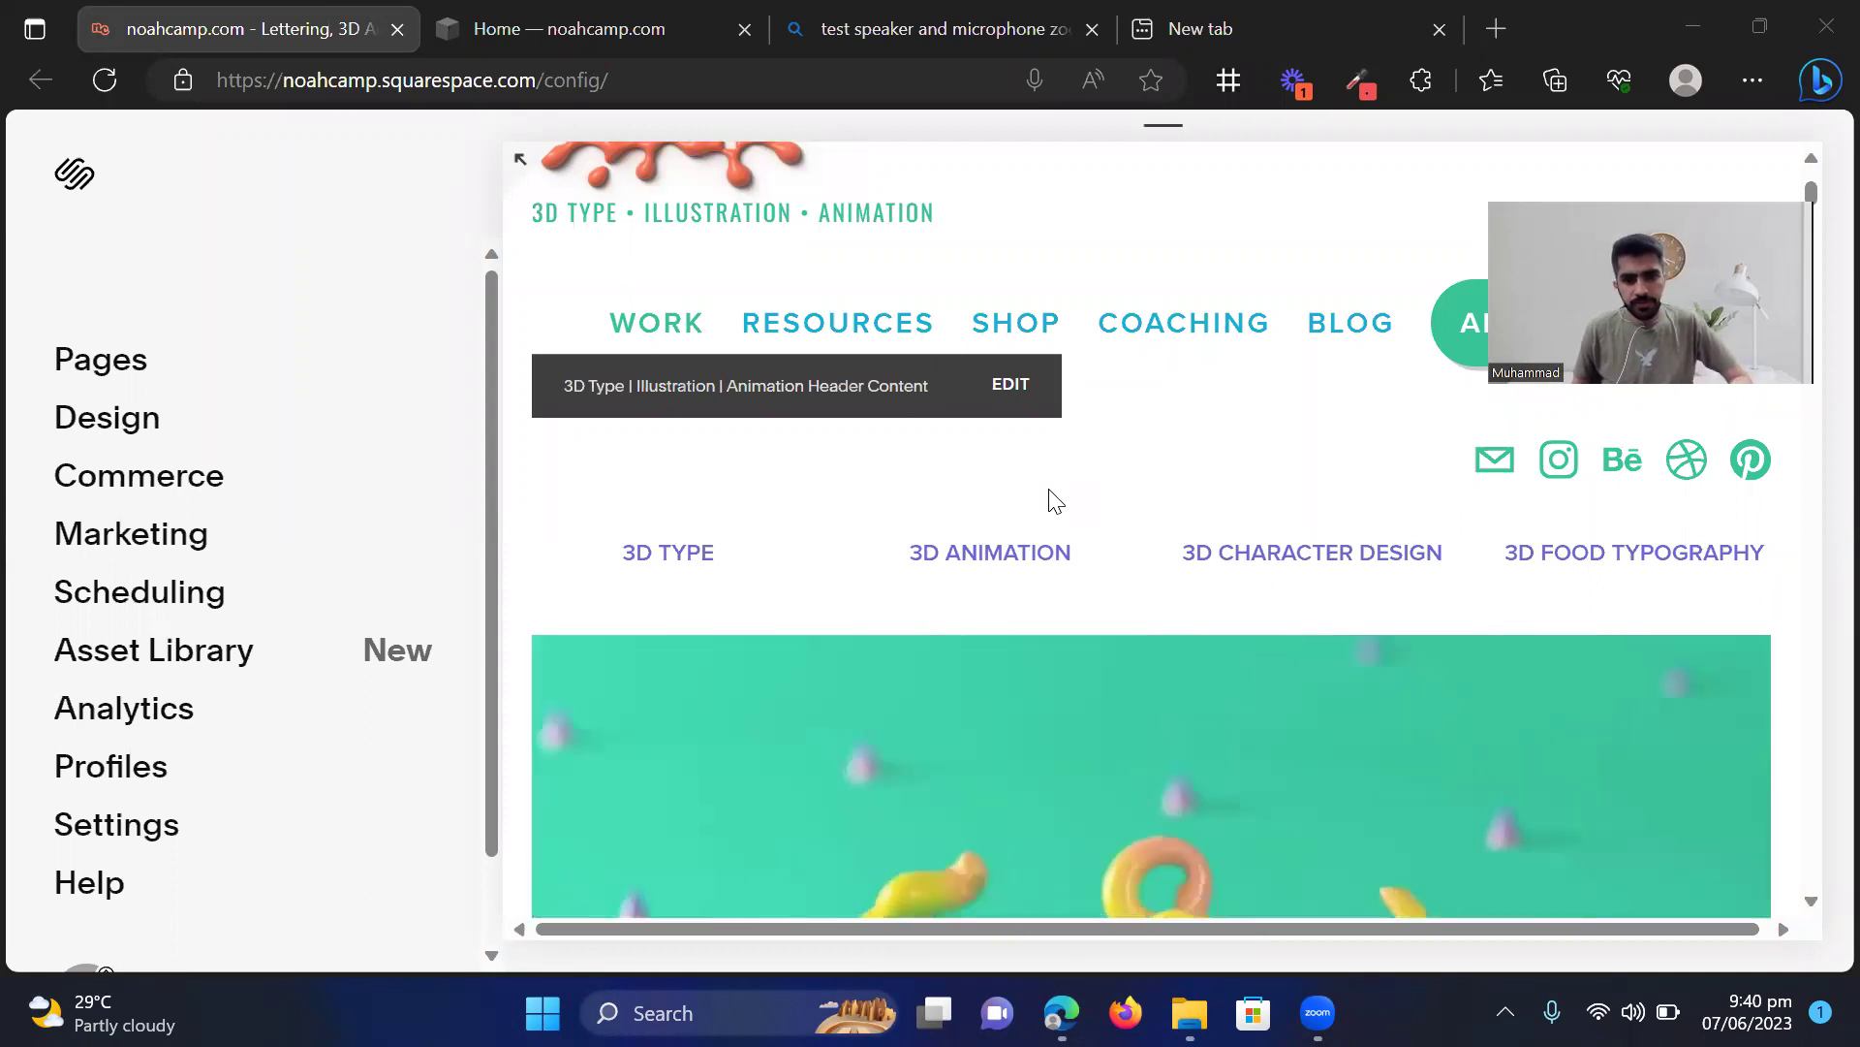
# Scroll through the noahcamp site preview and go to its SHOP page
pyautogui.scroll(-3, 1049, 489)
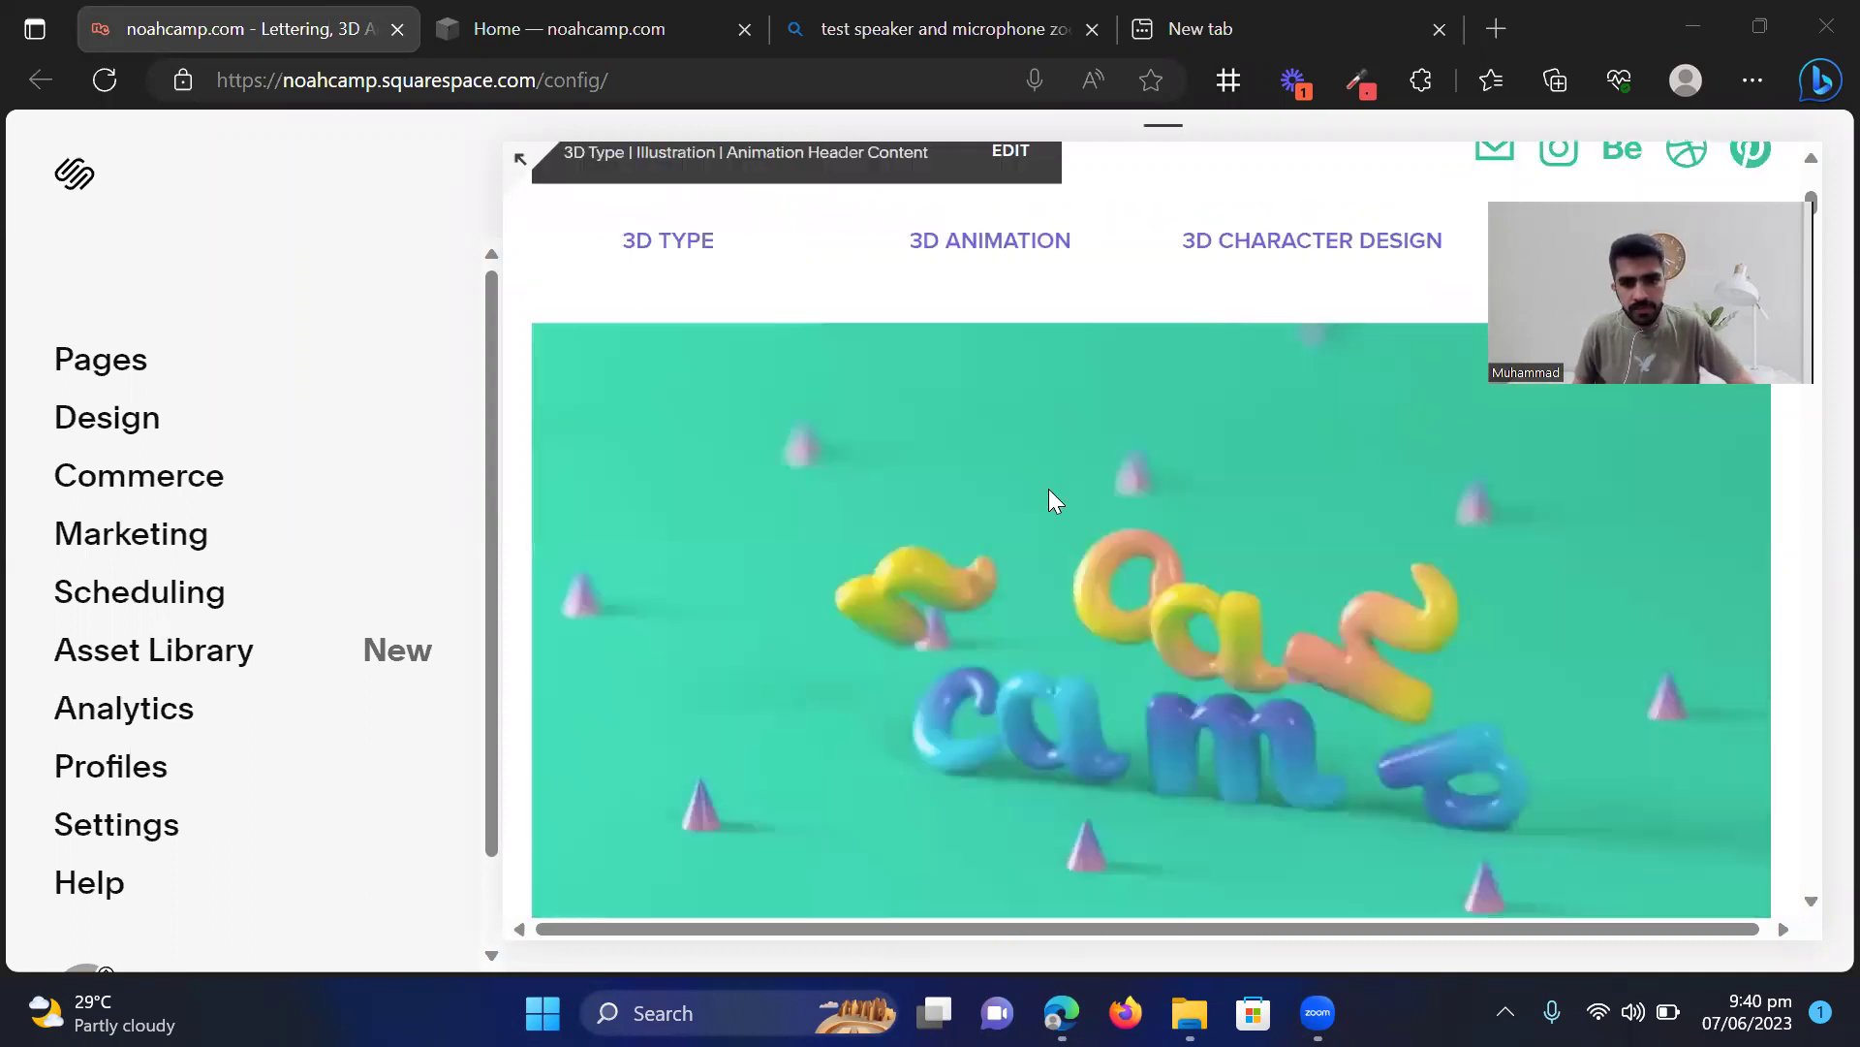
pyautogui.scroll(3, 1048, 489)
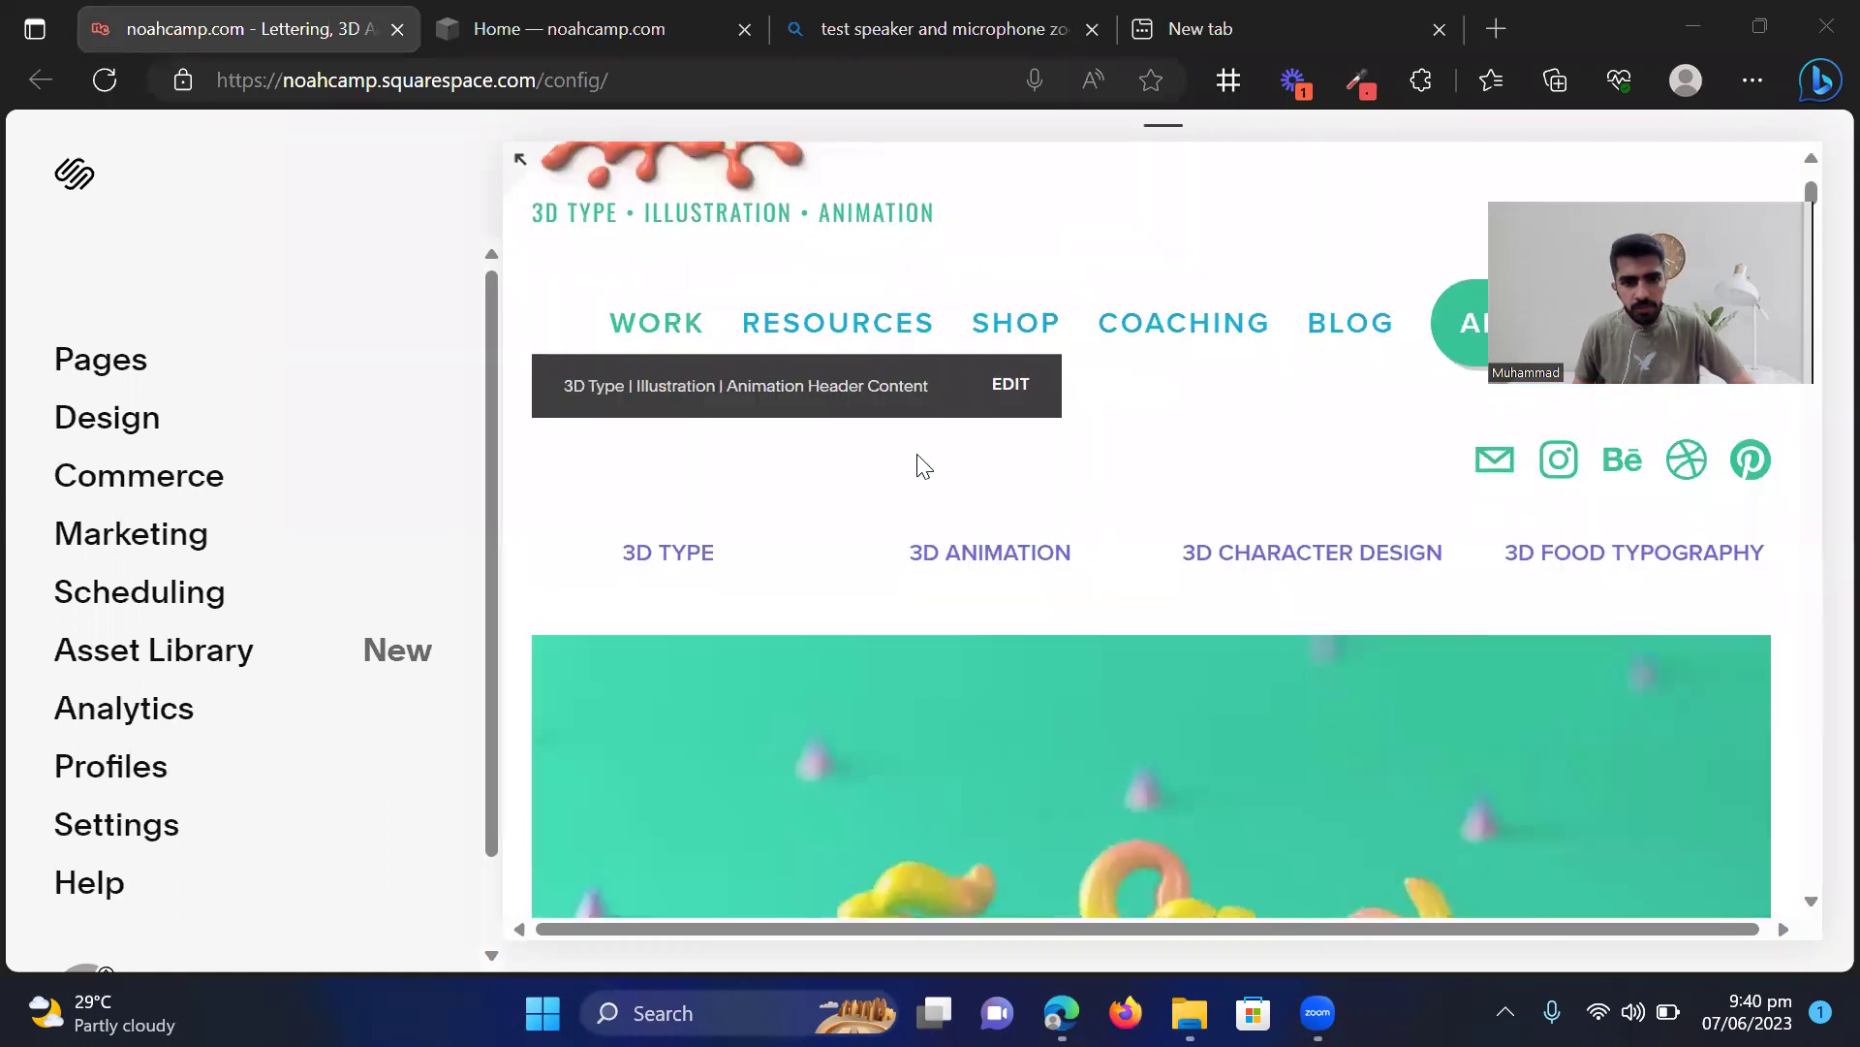
pyautogui.click(1018, 327)
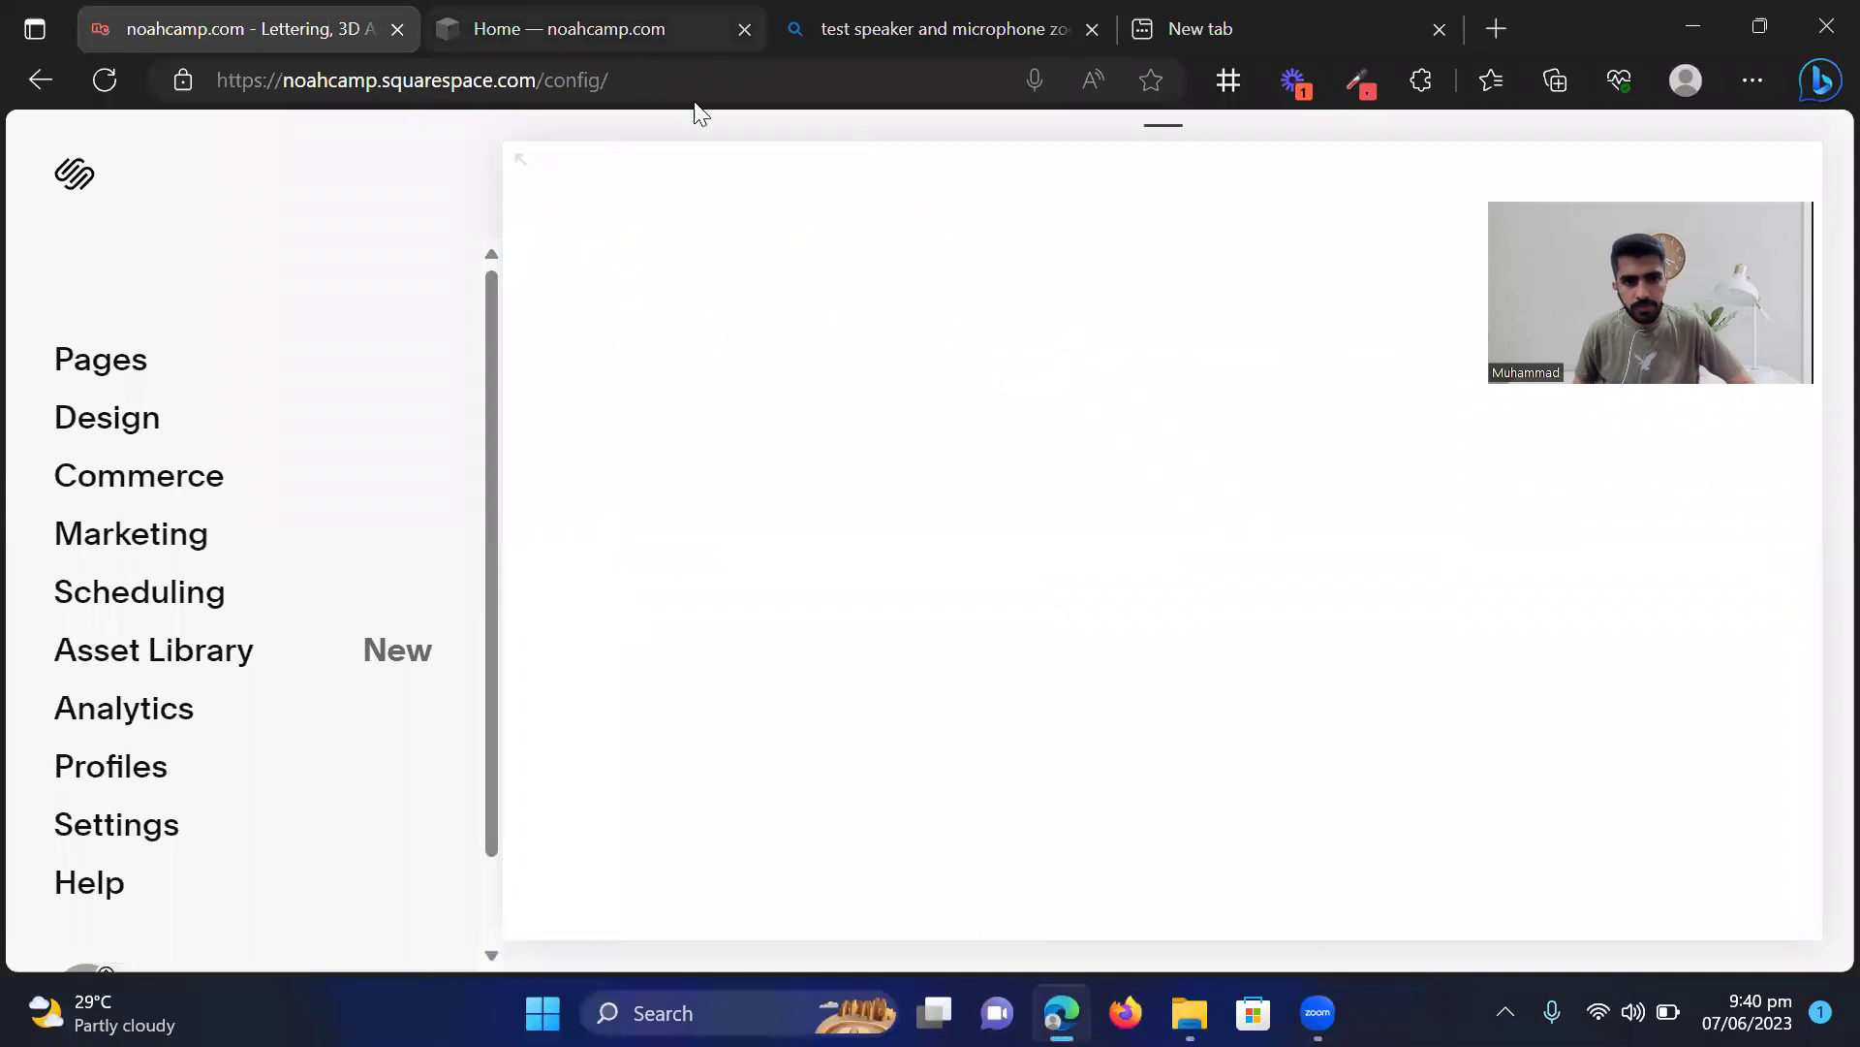
# Switch to the Home site's tab and exit its full-screen preview to reveal the editor sidebar
pyautogui.click(623, 12)
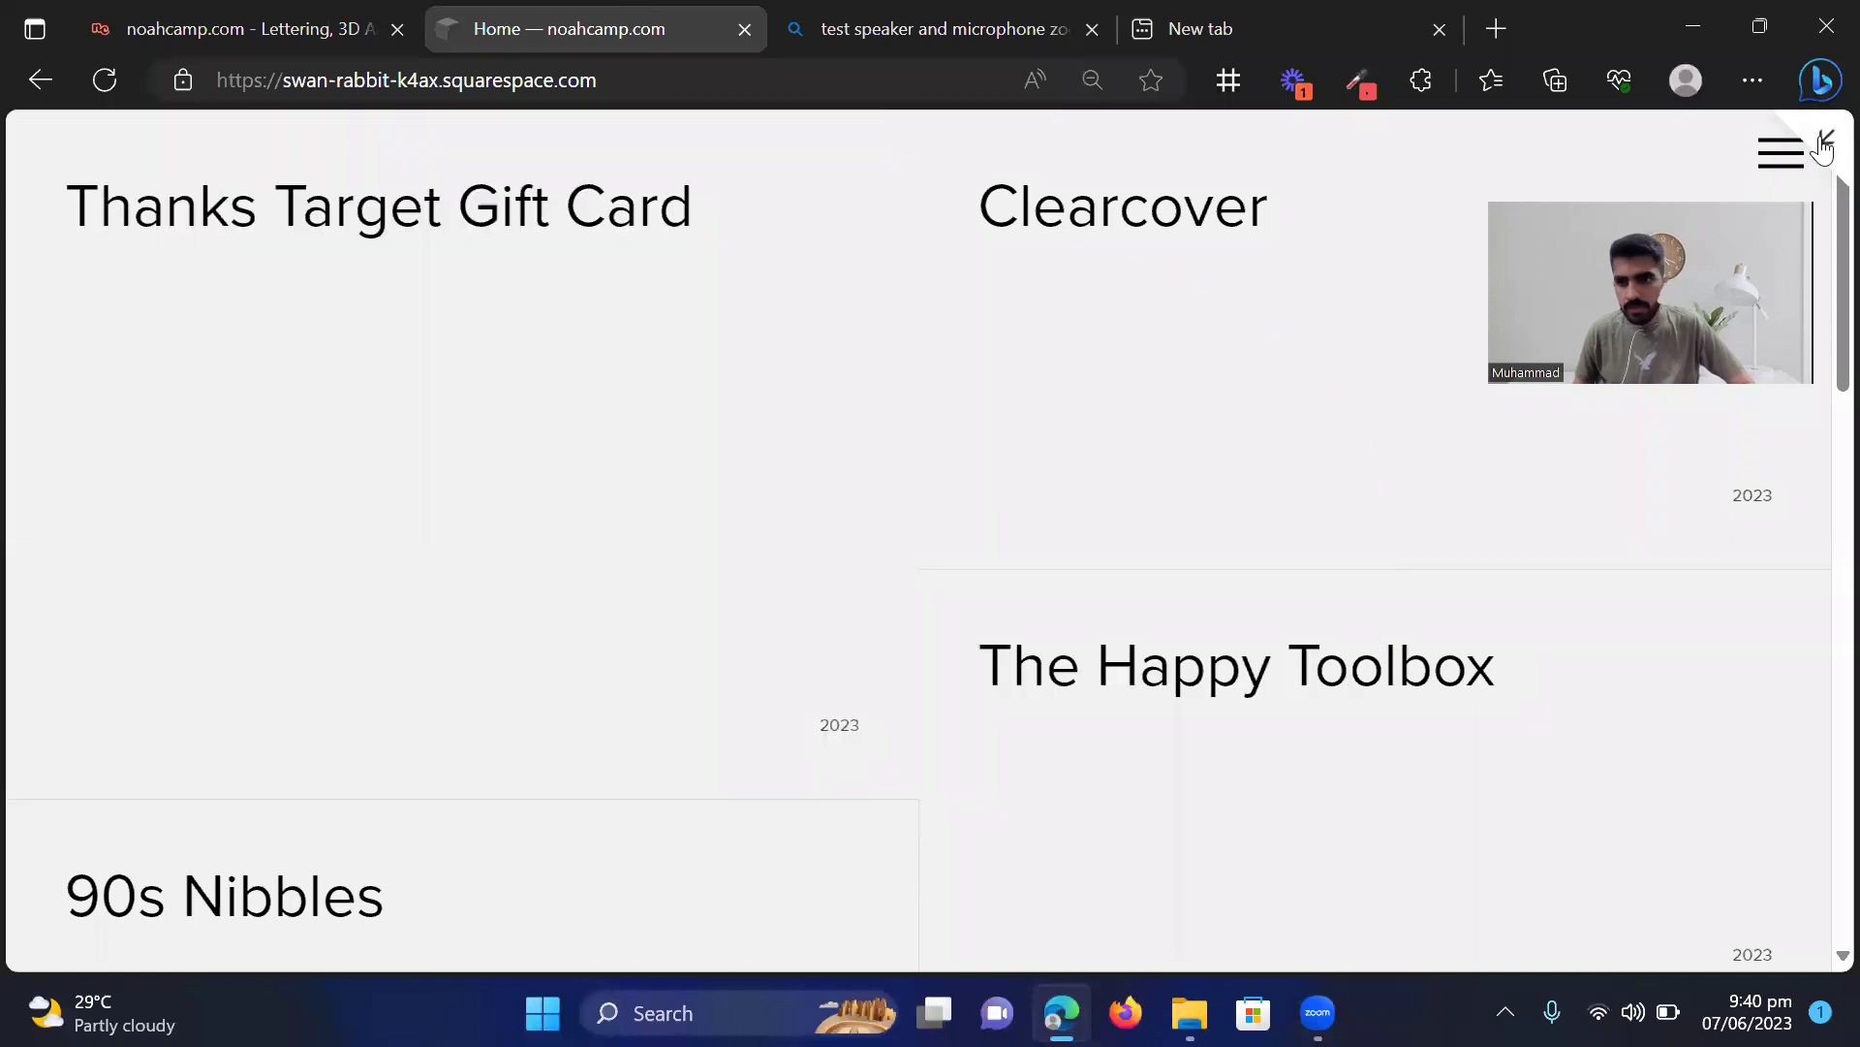
pyautogui.click(1825, 143)
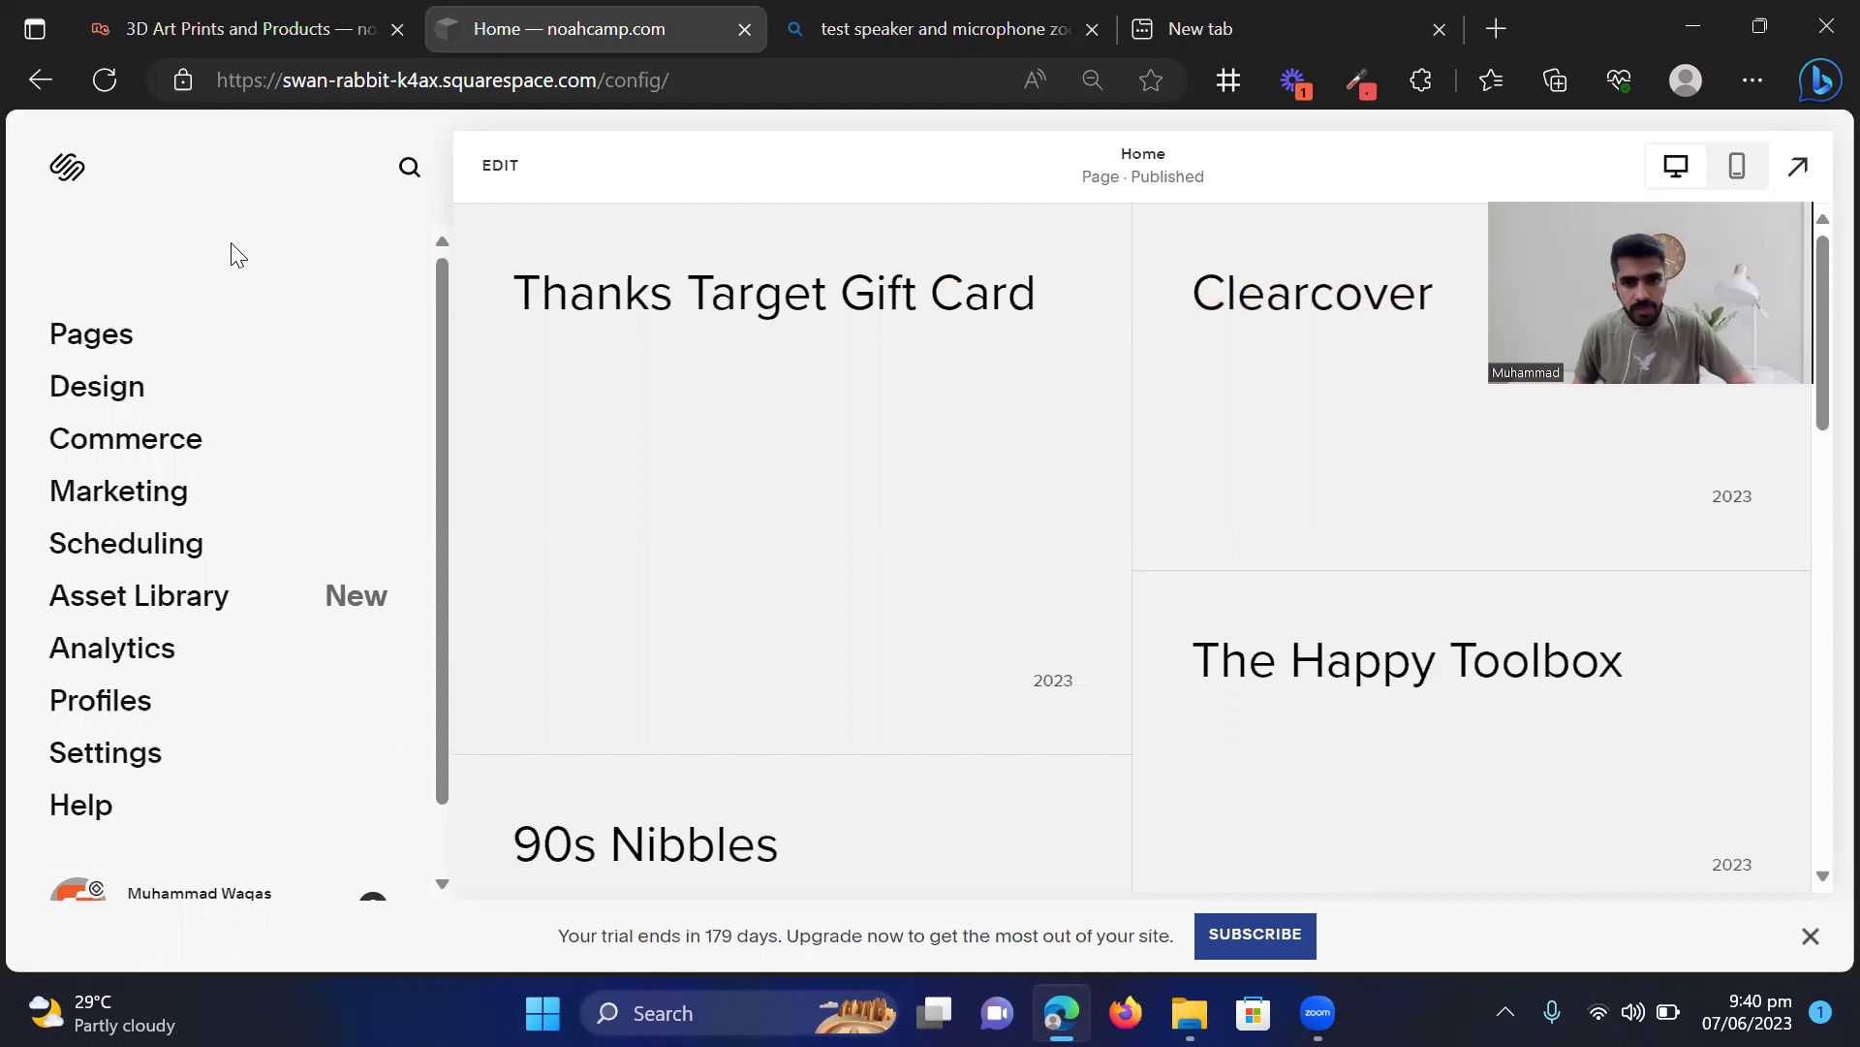
# Return to the store site and go to Commerce > Inventory
pyautogui.click(155, 10)
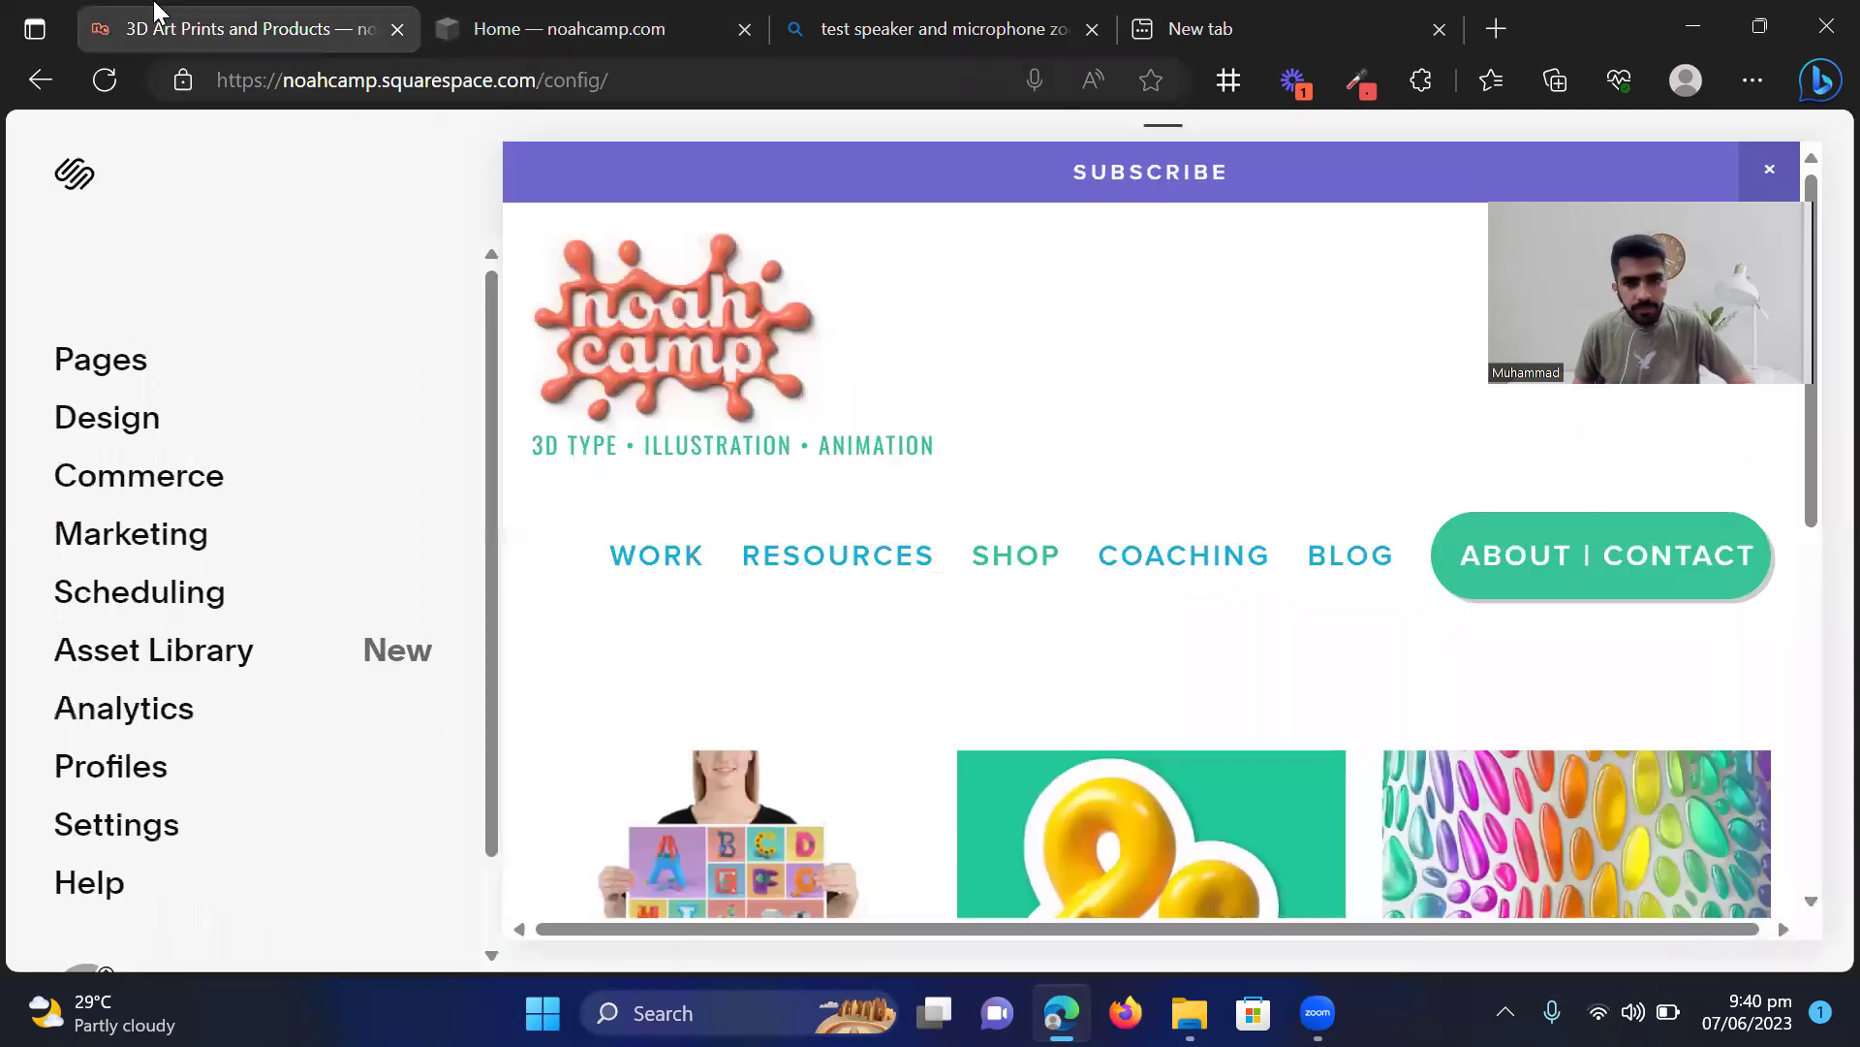
pyautogui.scroll(-5, 740, 416)
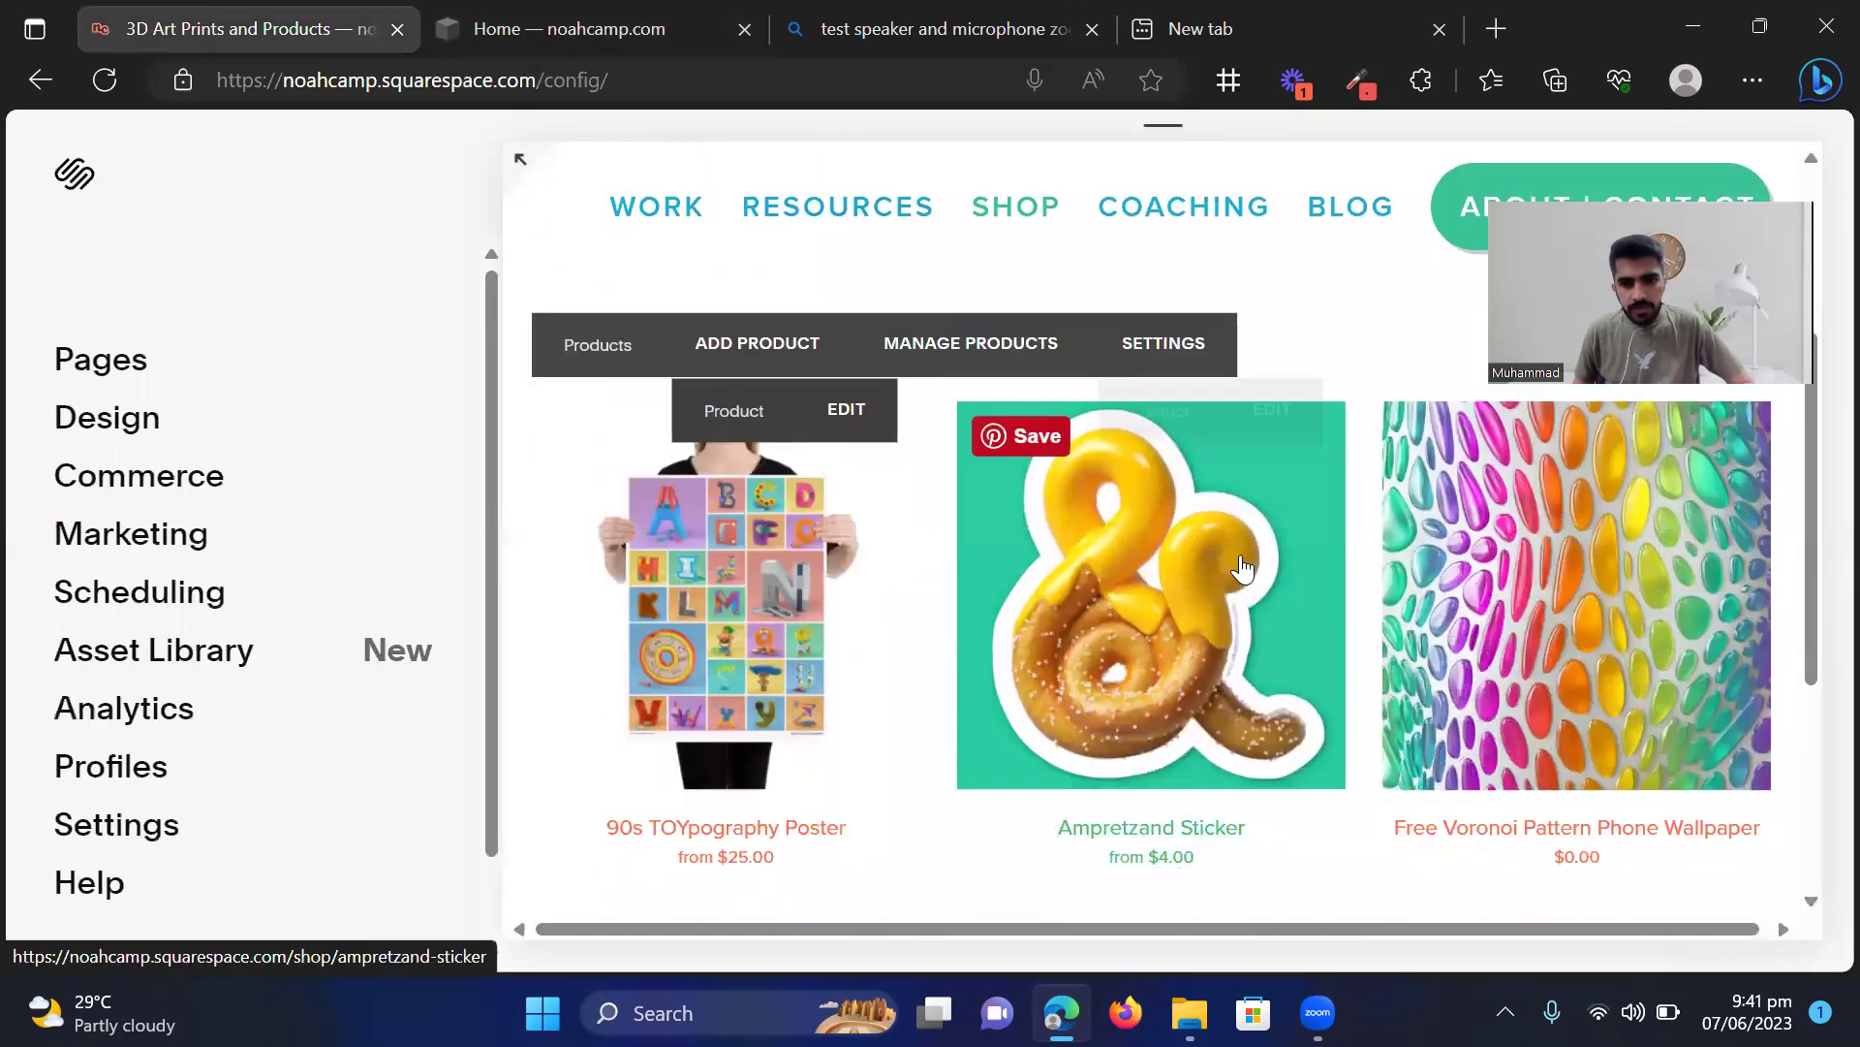
pyautogui.scroll(-1, 1331, 578)
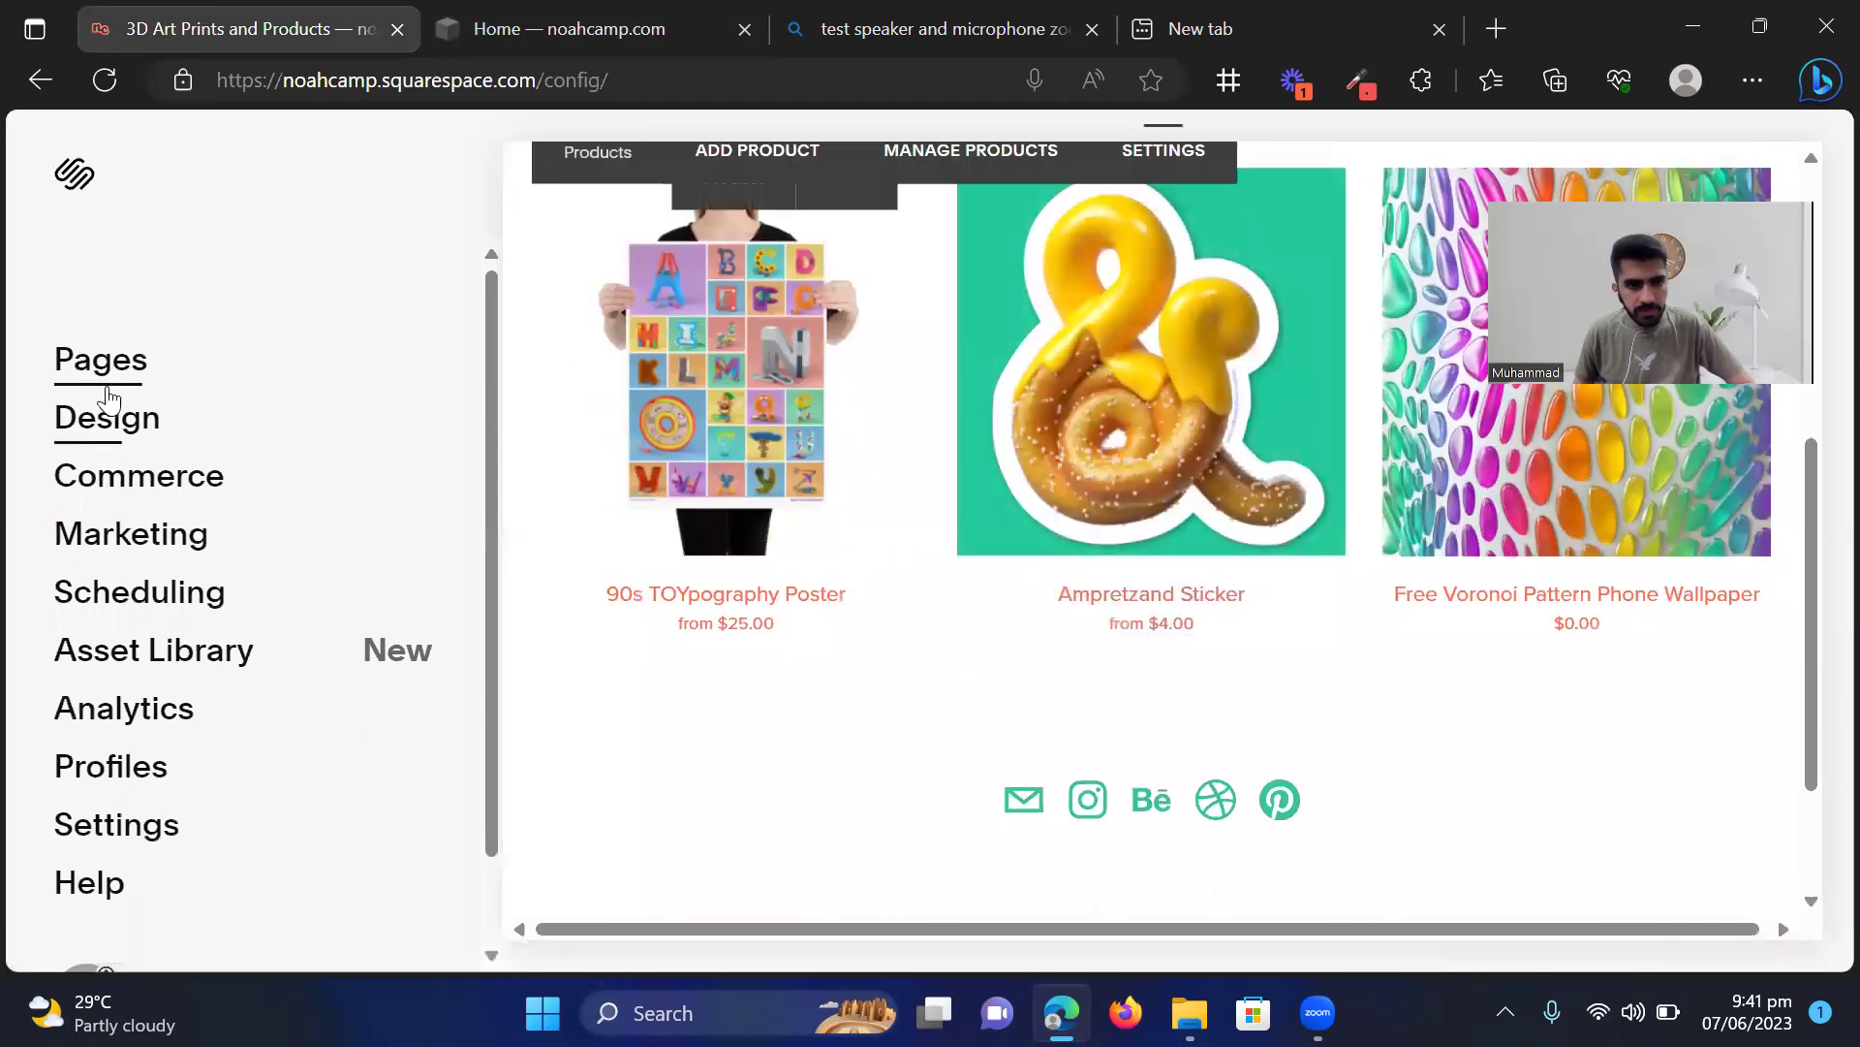
pyautogui.click(165, 501)
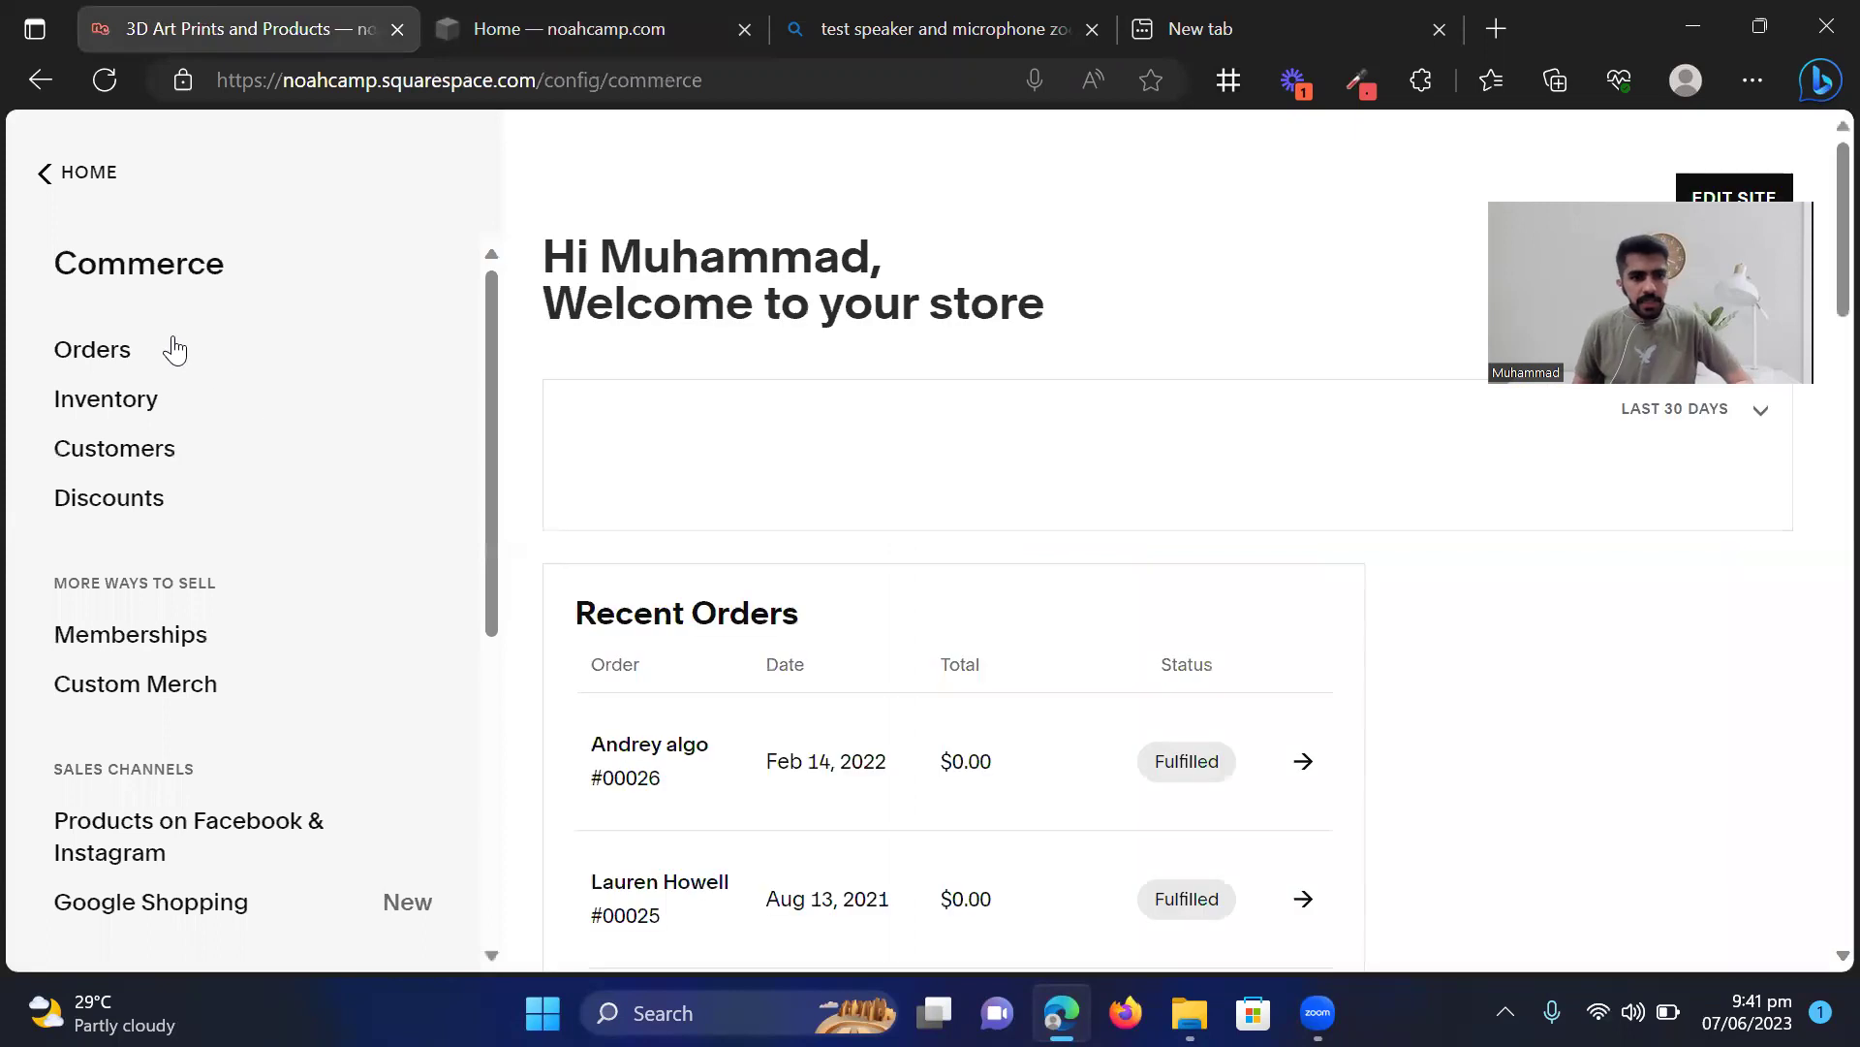
pyautogui.click(136, 403)
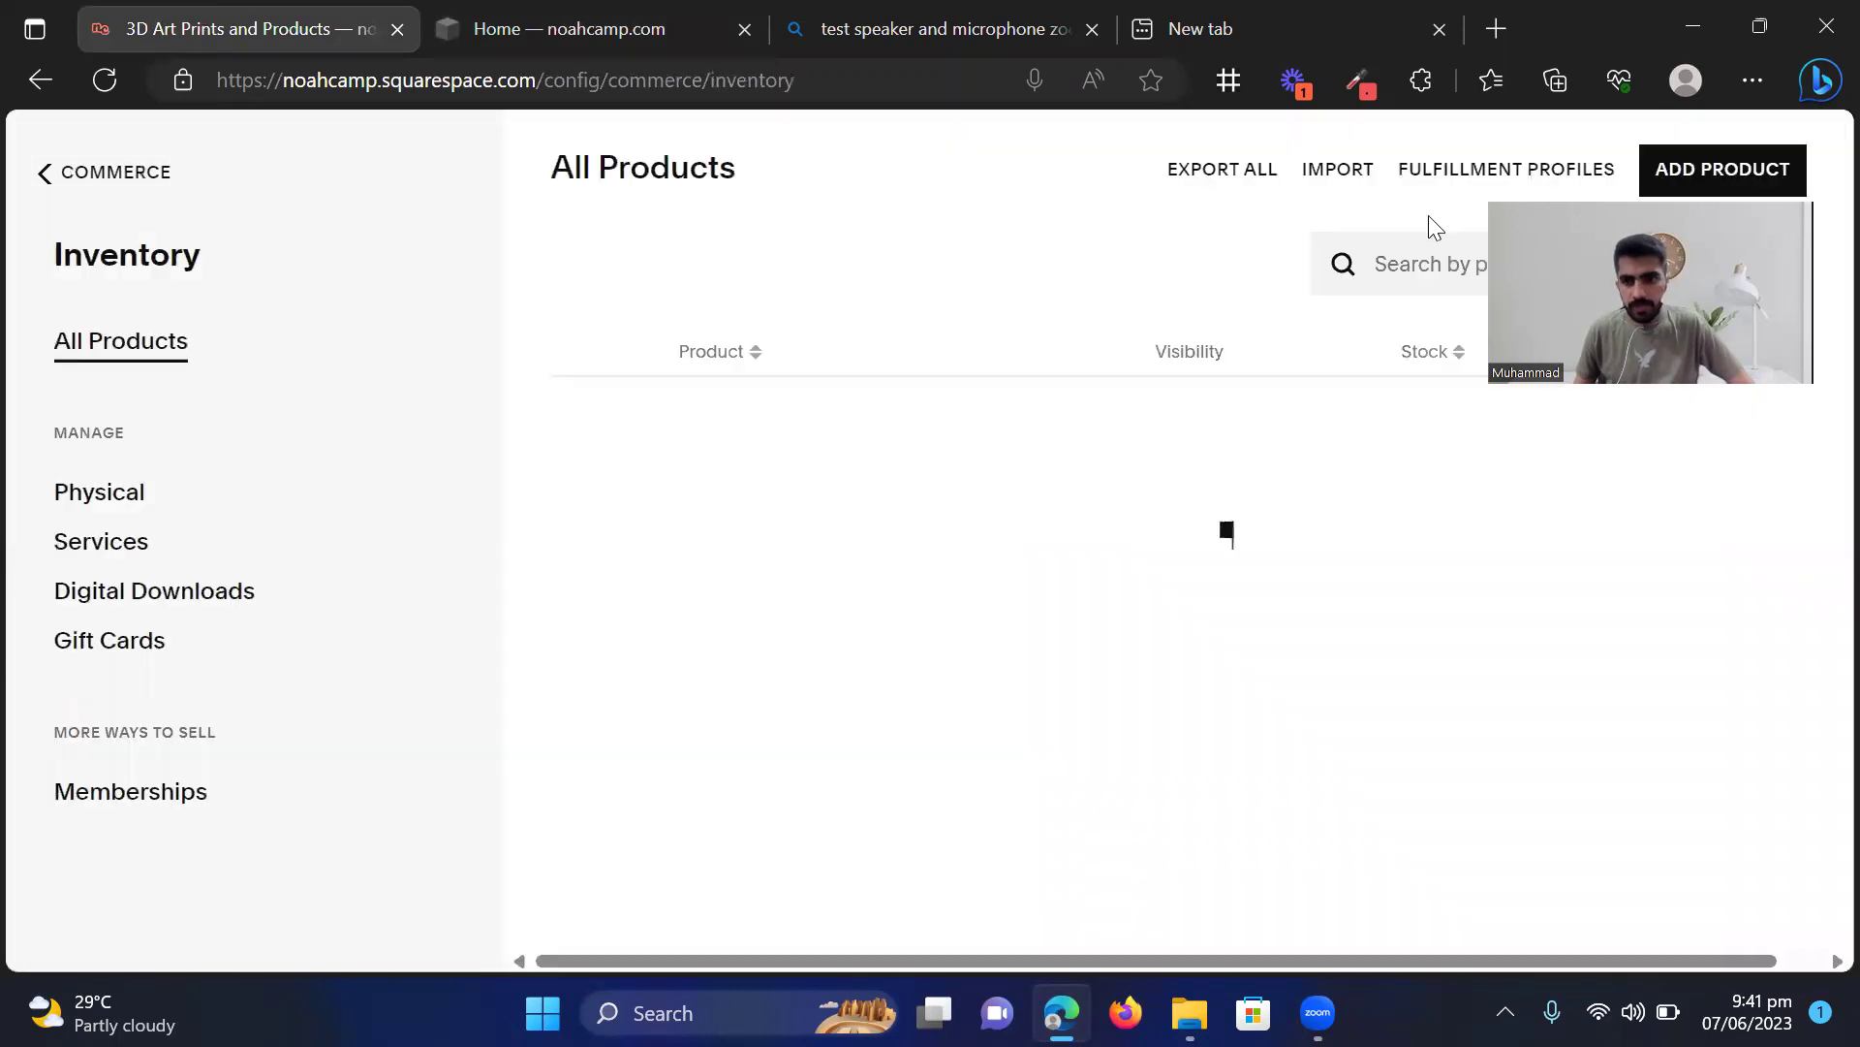
# Export all products and open the downloaded products_Jun-07_12-41-02PM.csv
pyautogui.click(1174, 166)
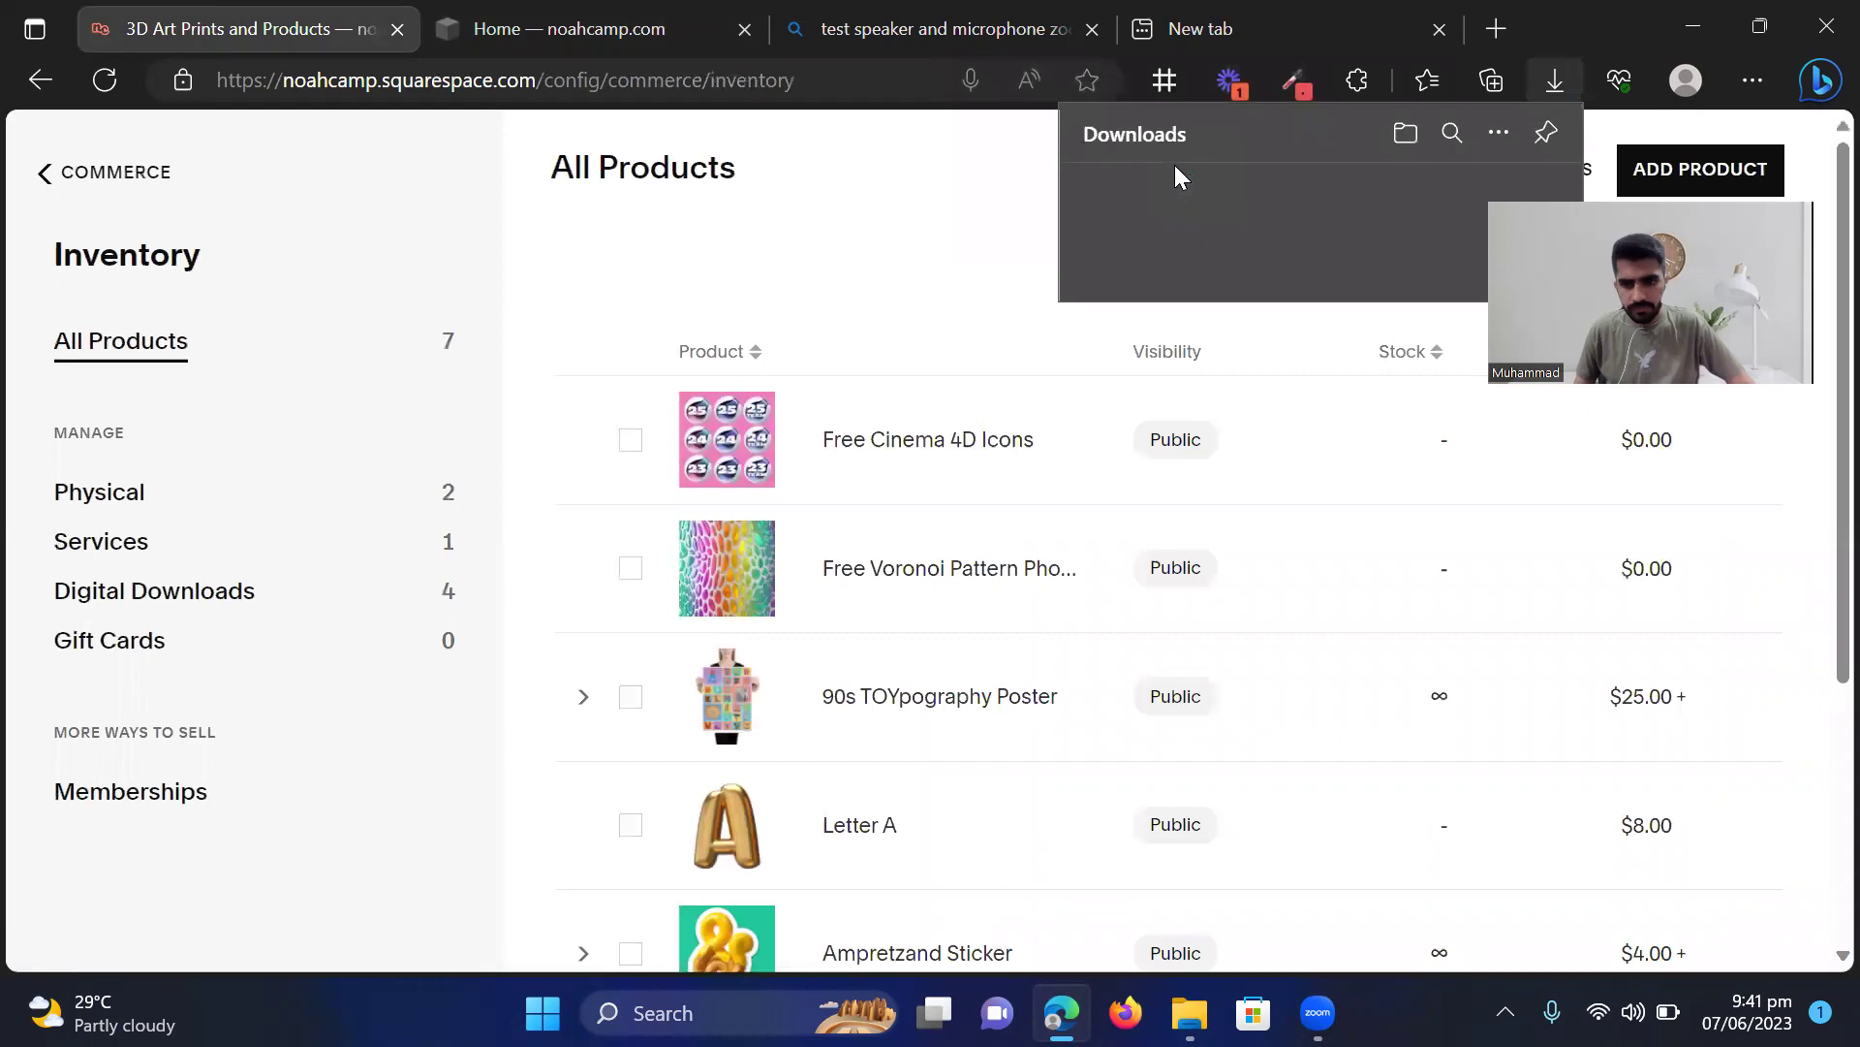
pyautogui.moveTo(1432, 218)
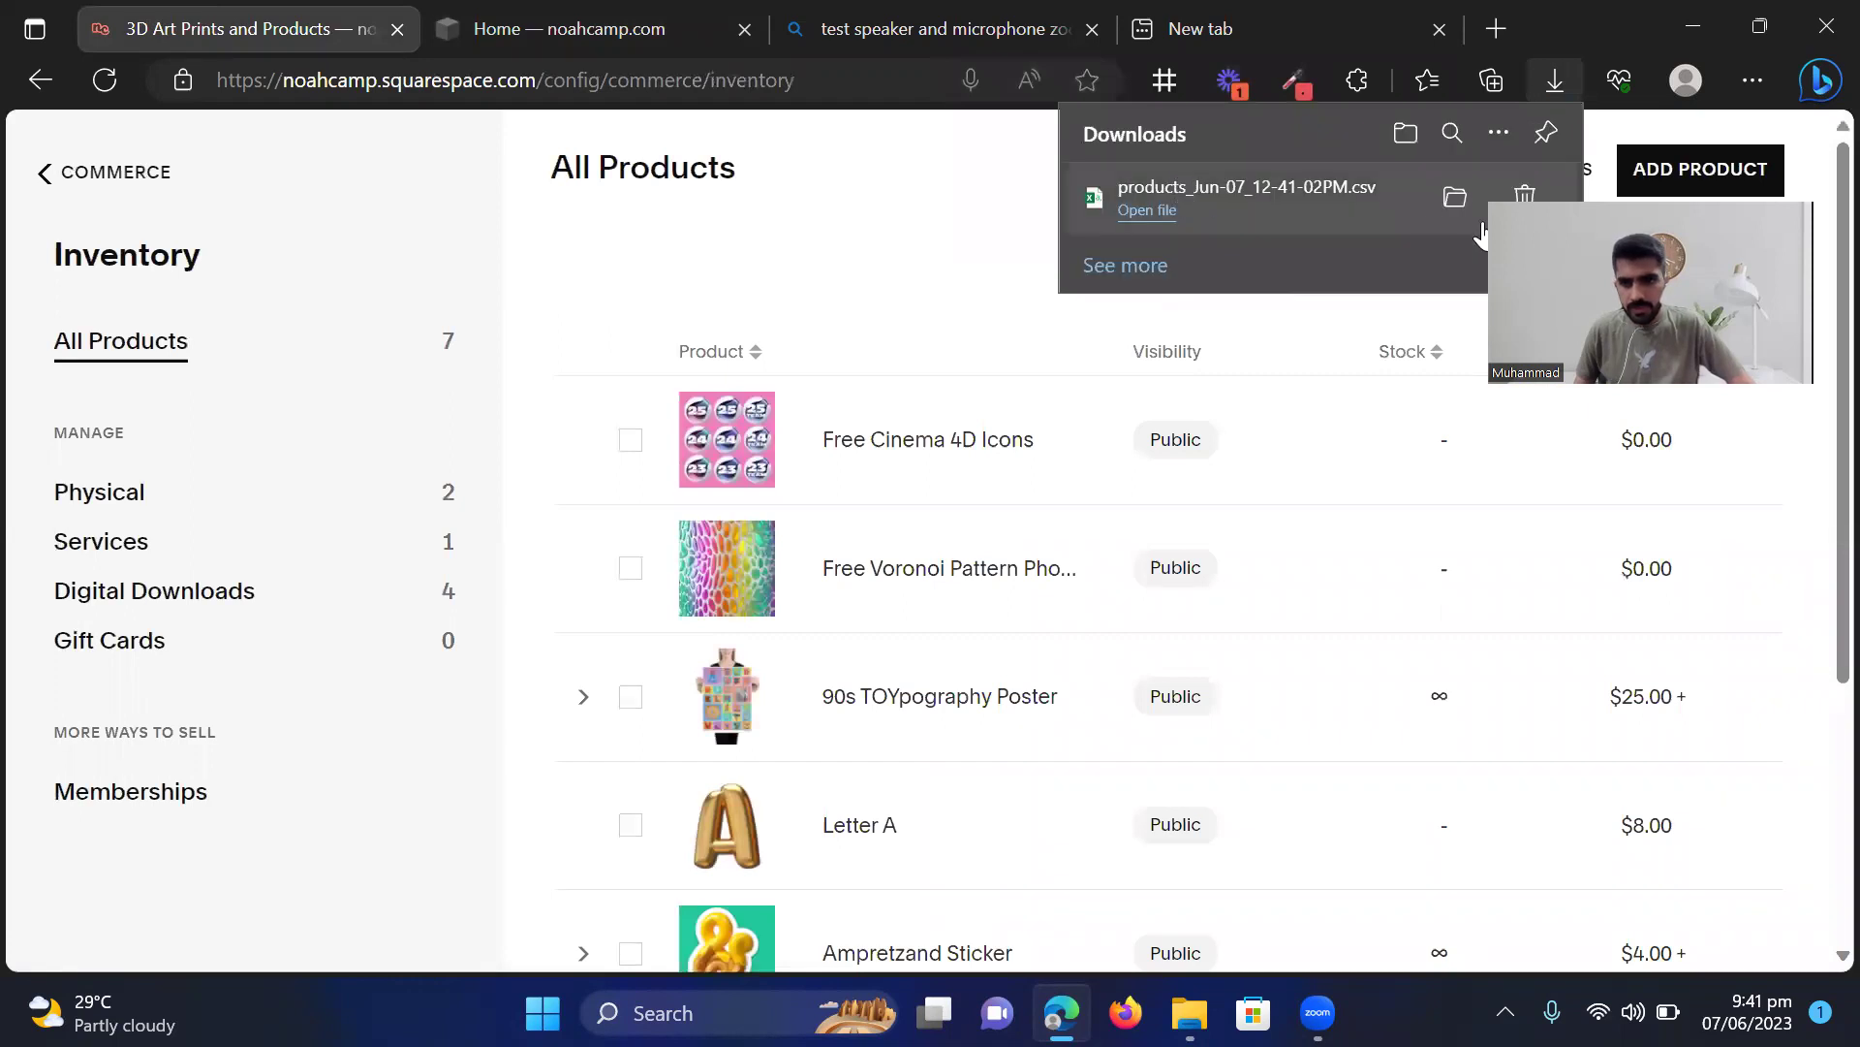
pyautogui.click(1293, 194)
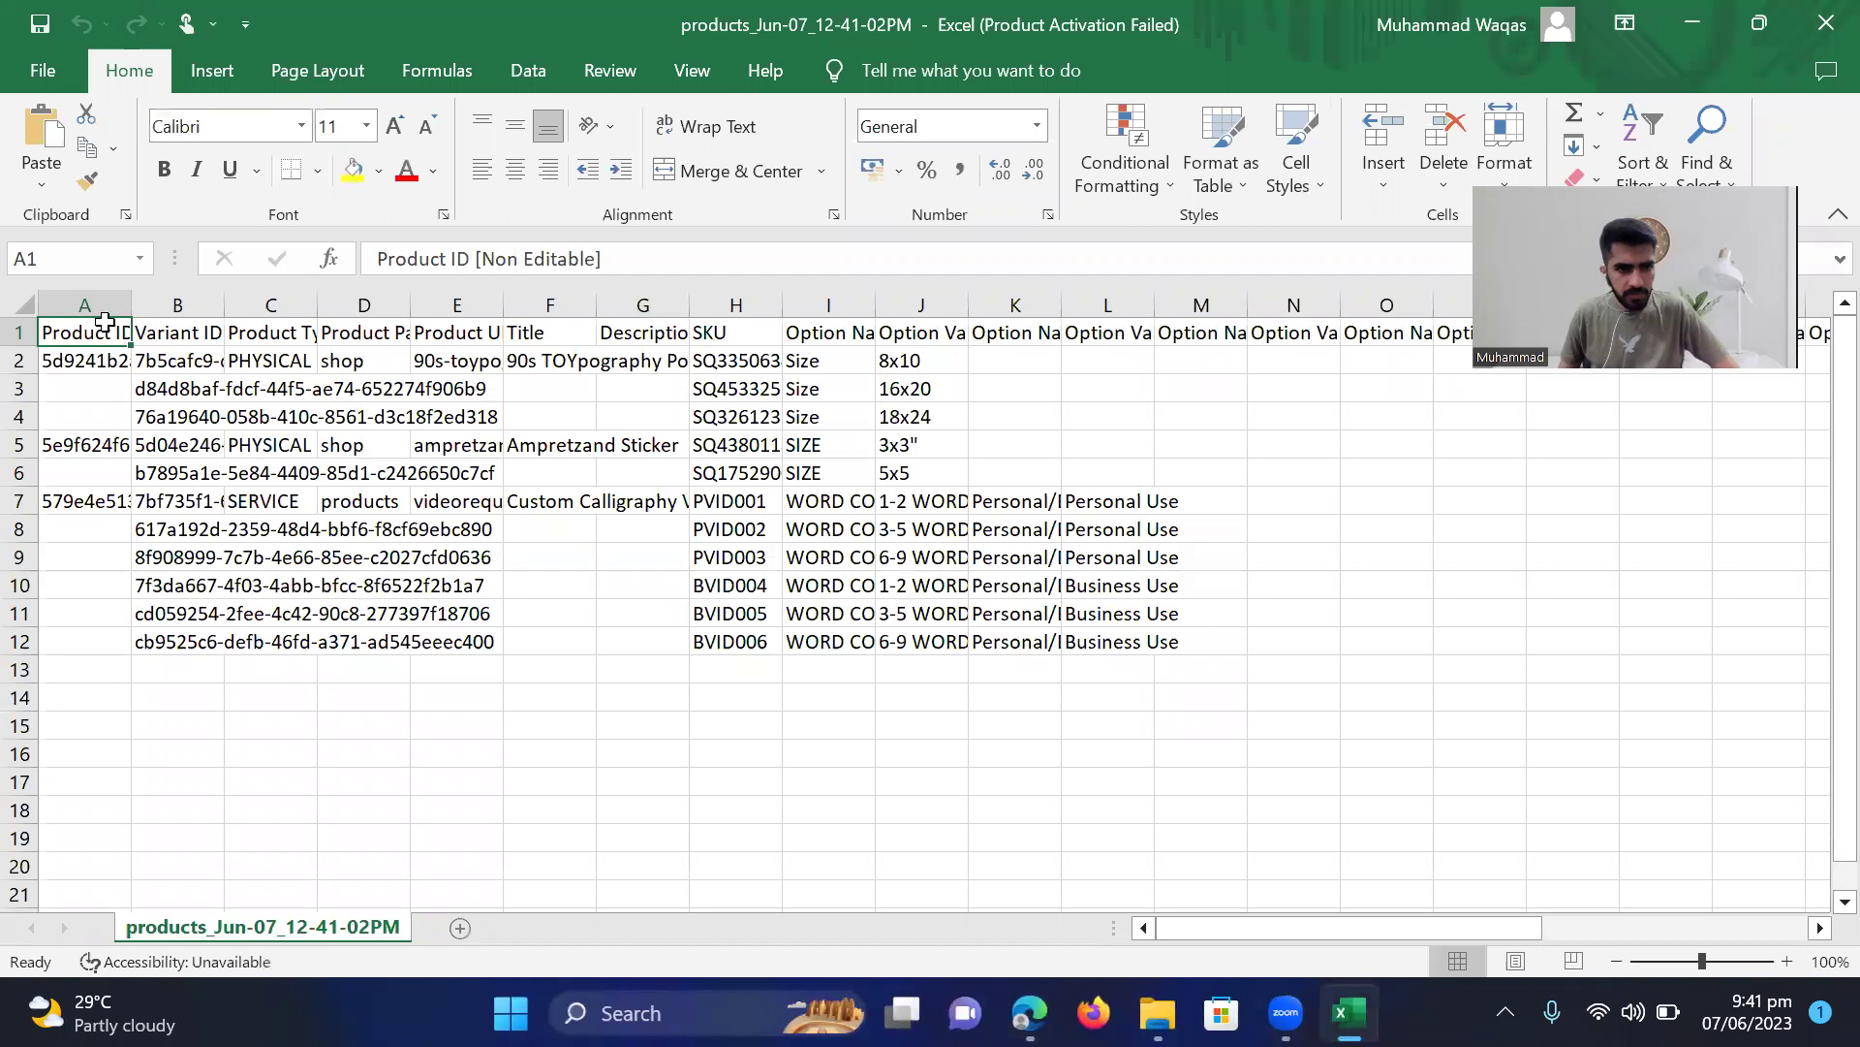
# Close the Office activation notice and widen columns A and B to show the full IDs
pyautogui.click(106, 361)
pyautogui.moveTo(191, 365); pyautogui.dragTo(193, 643)
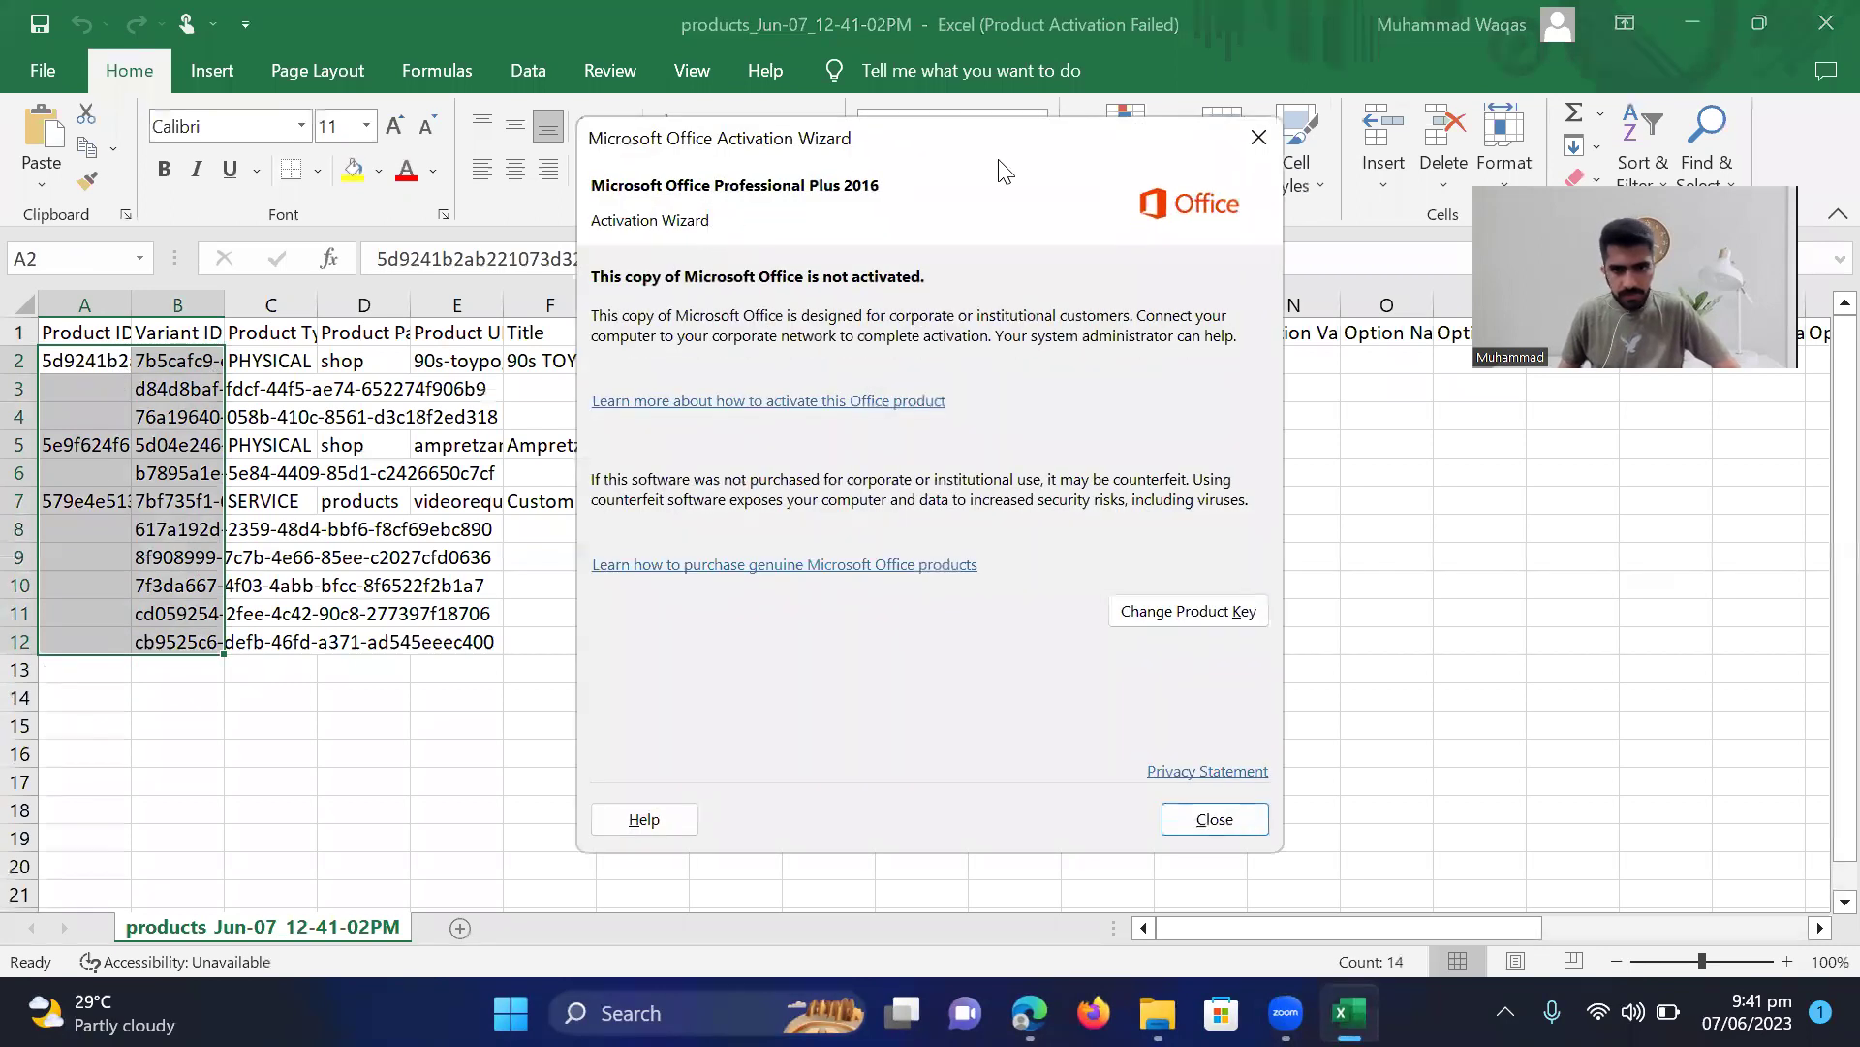
pyautogui.click(1250, 144)
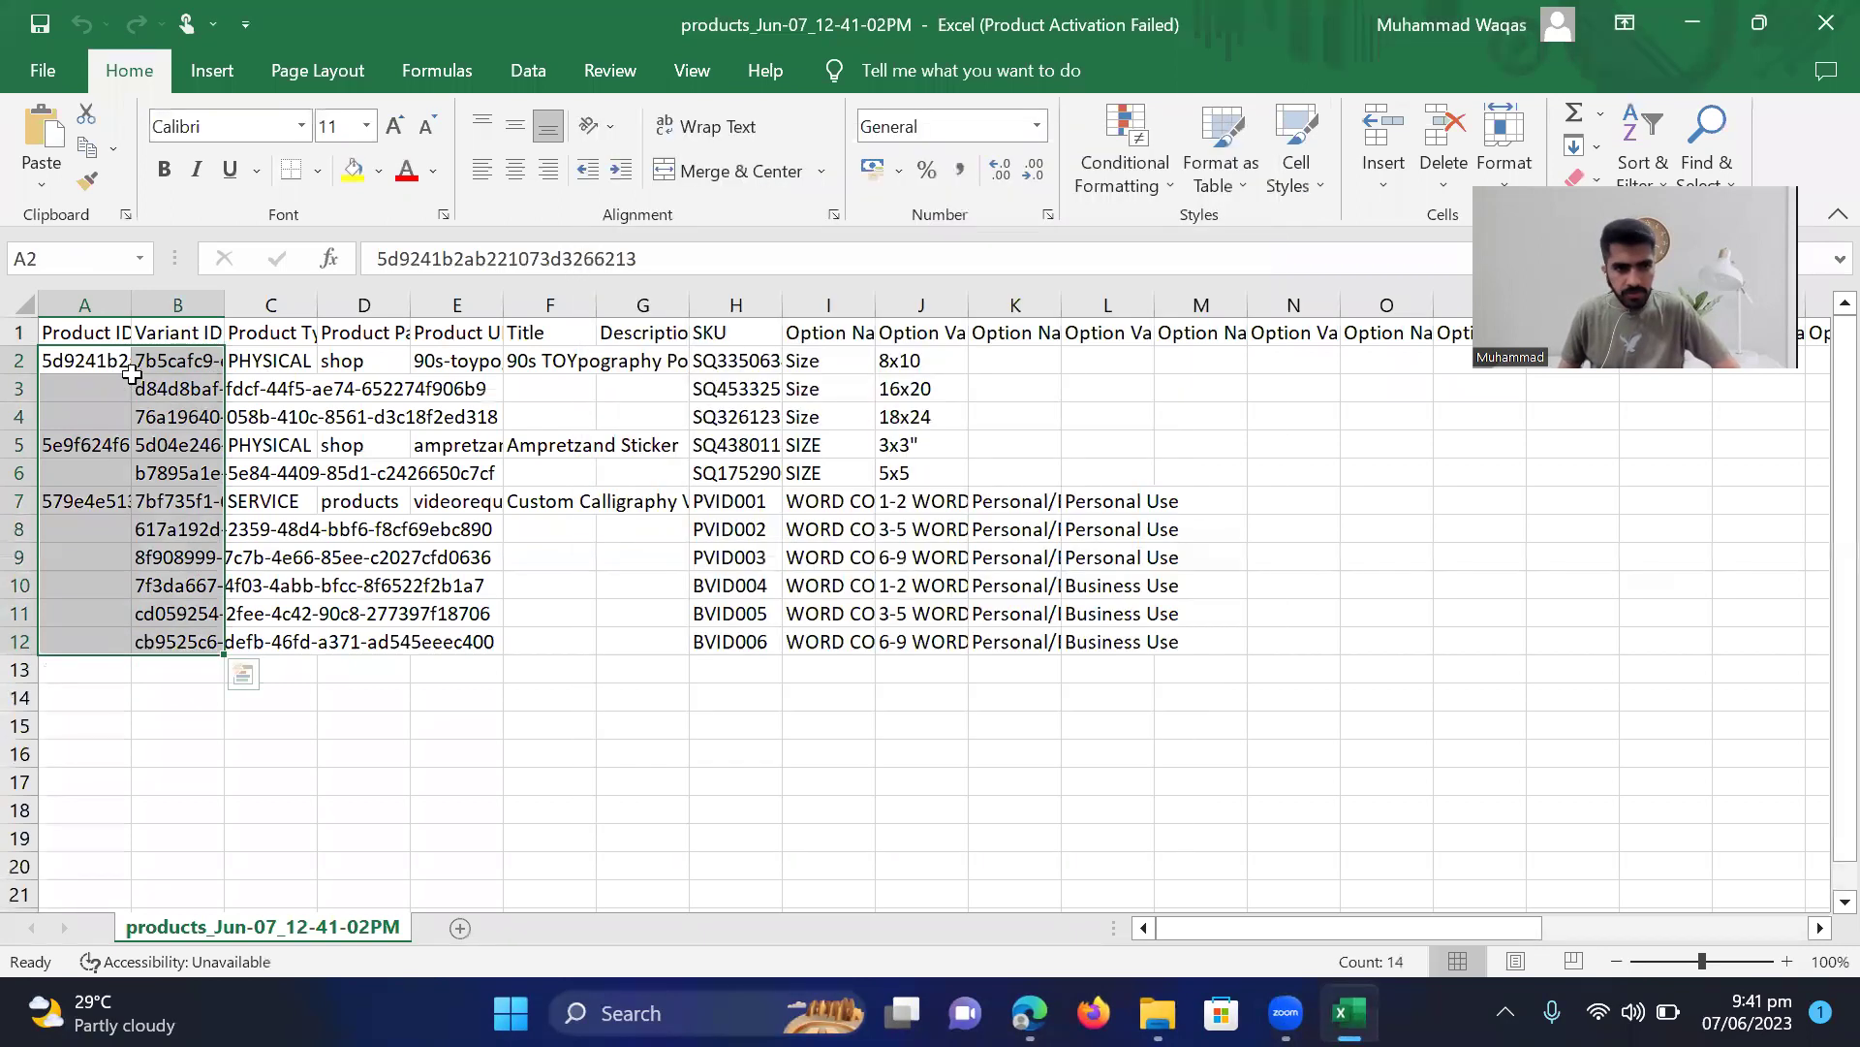
pyautogui.click(135, 385)
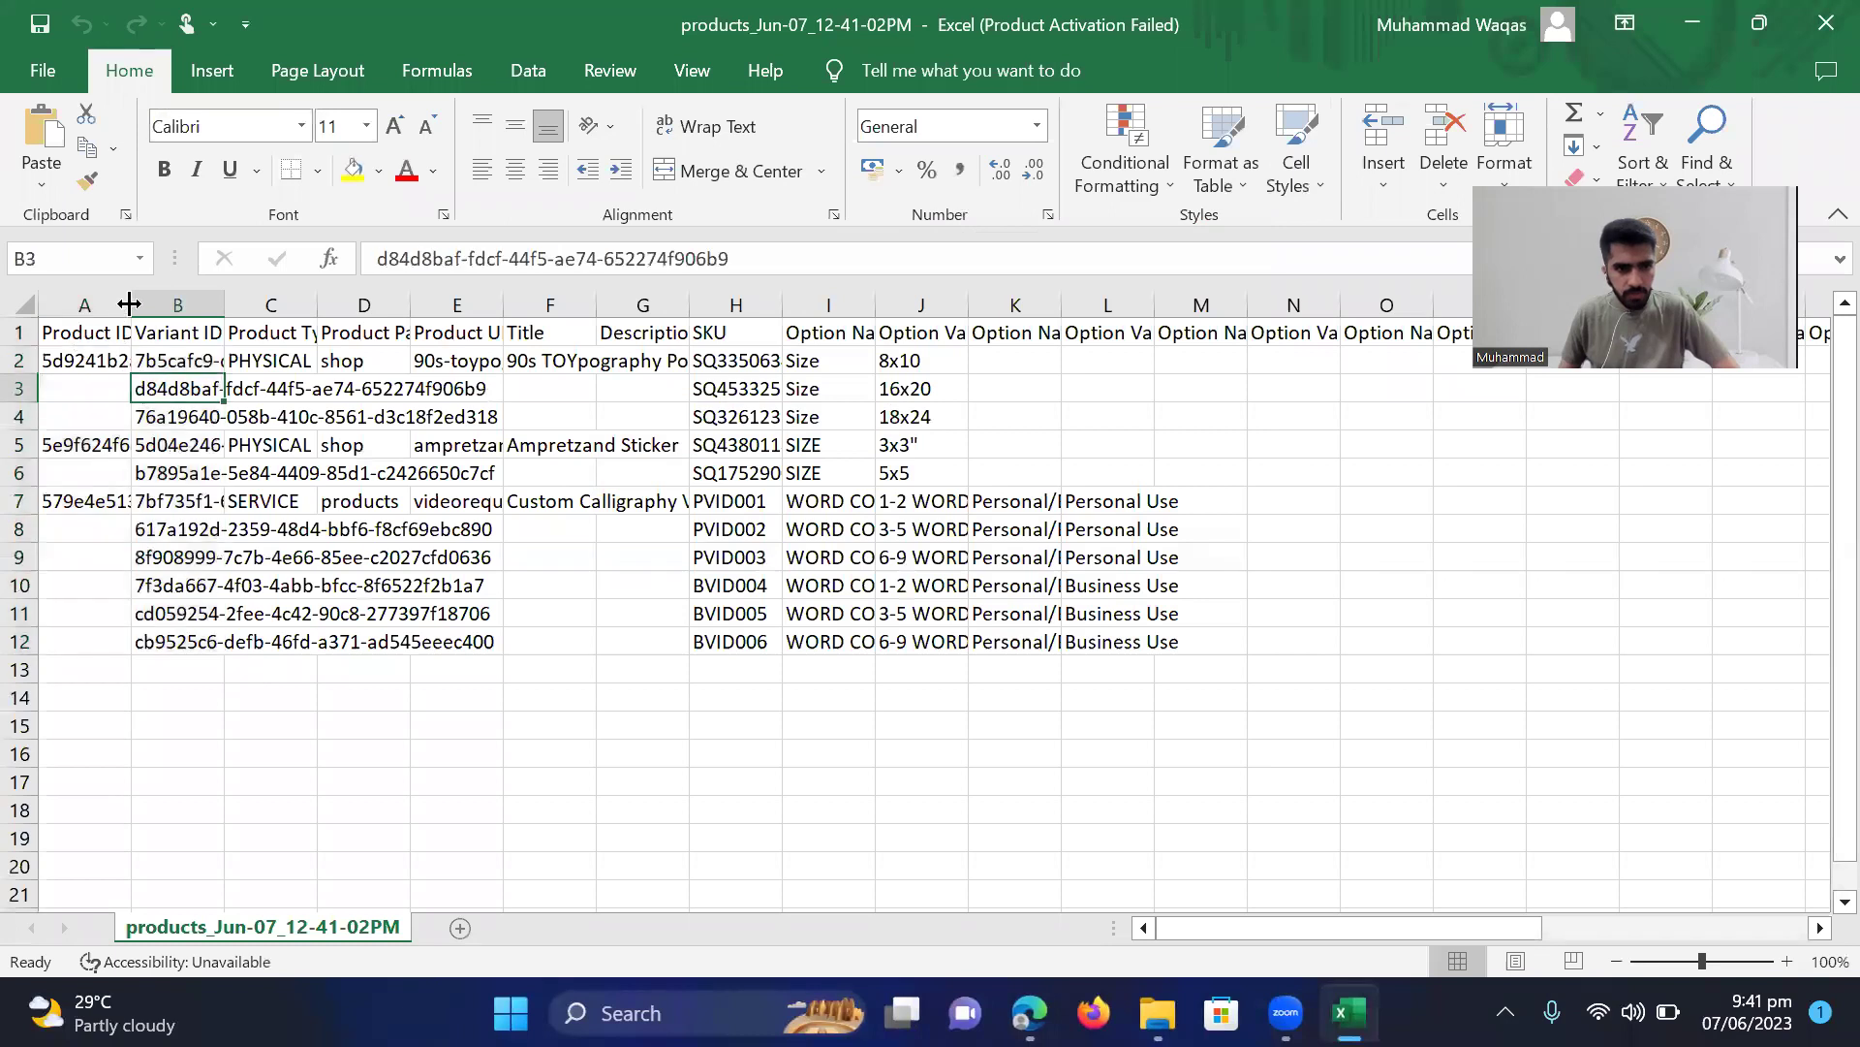
pyautogui.moveTo(140, 297); pyautogui.dragTo(402, 304)
# Clear the Variant ID values in cells B2 through B12
pyautogui.click(272, 364)
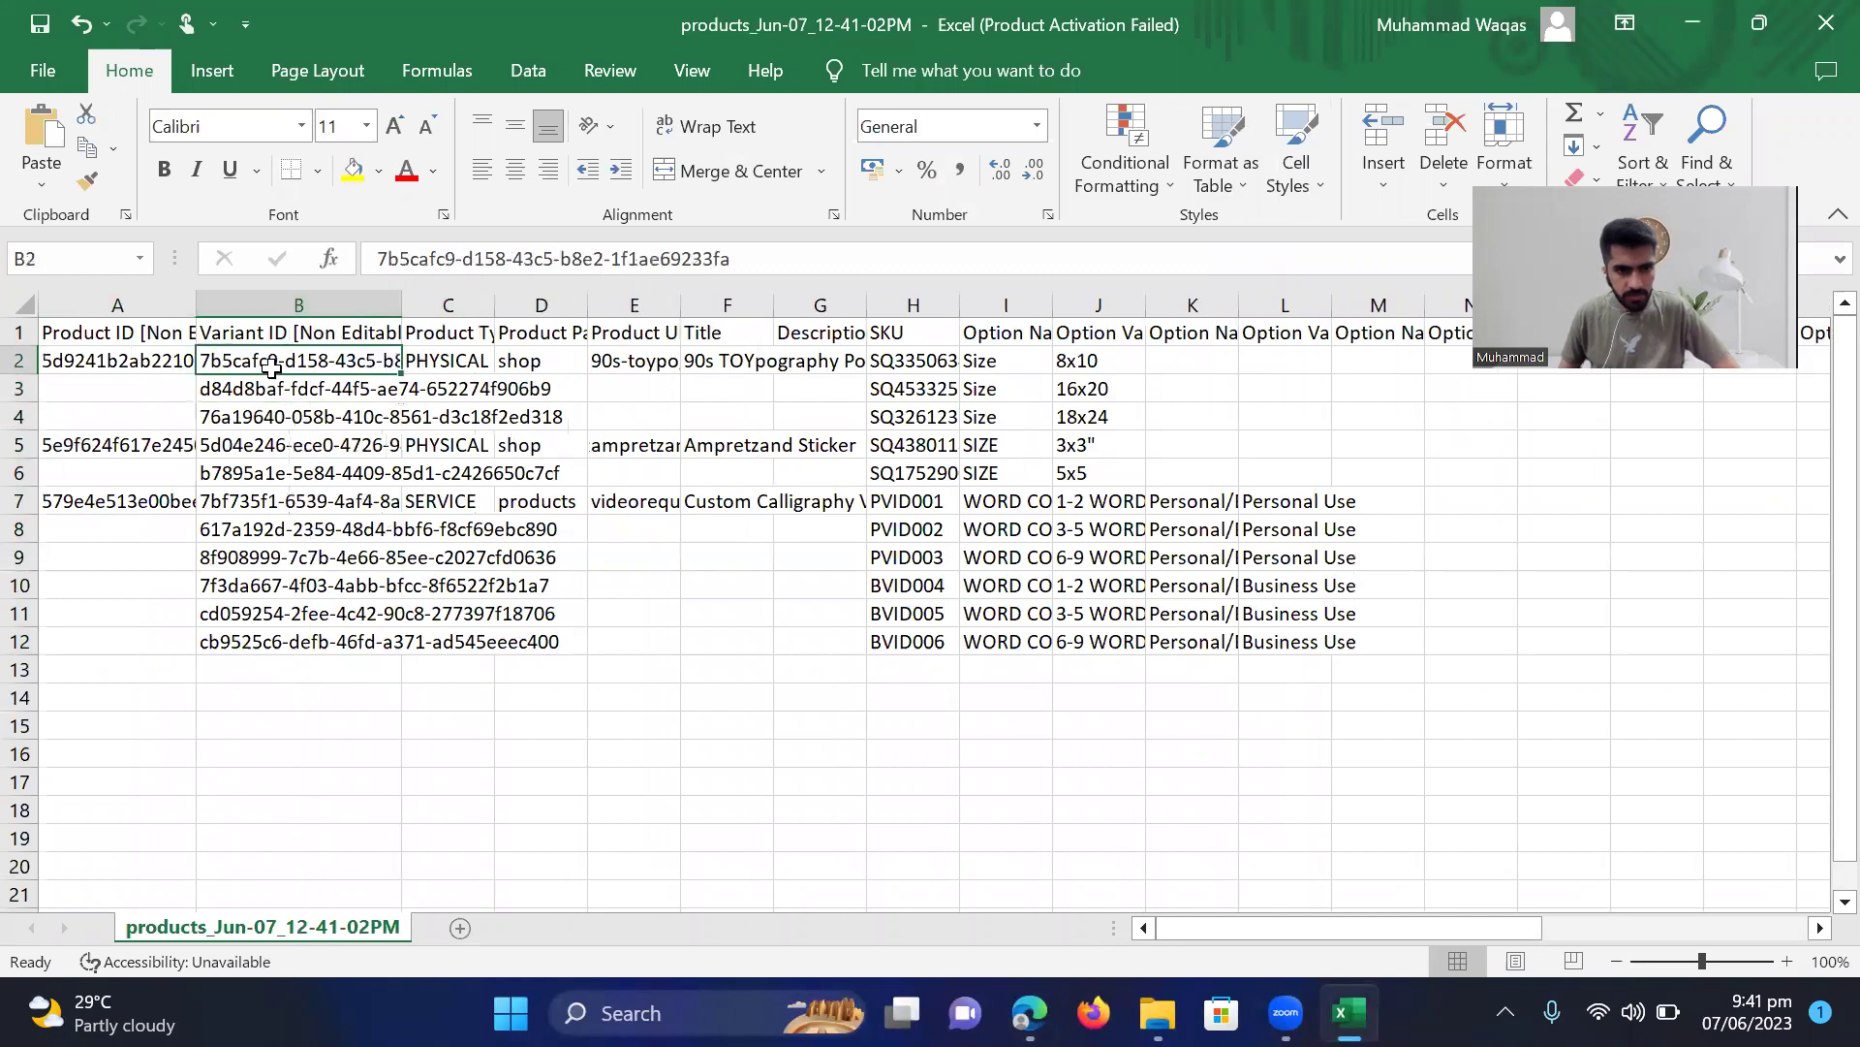
pyautogui.press('BackSpace')
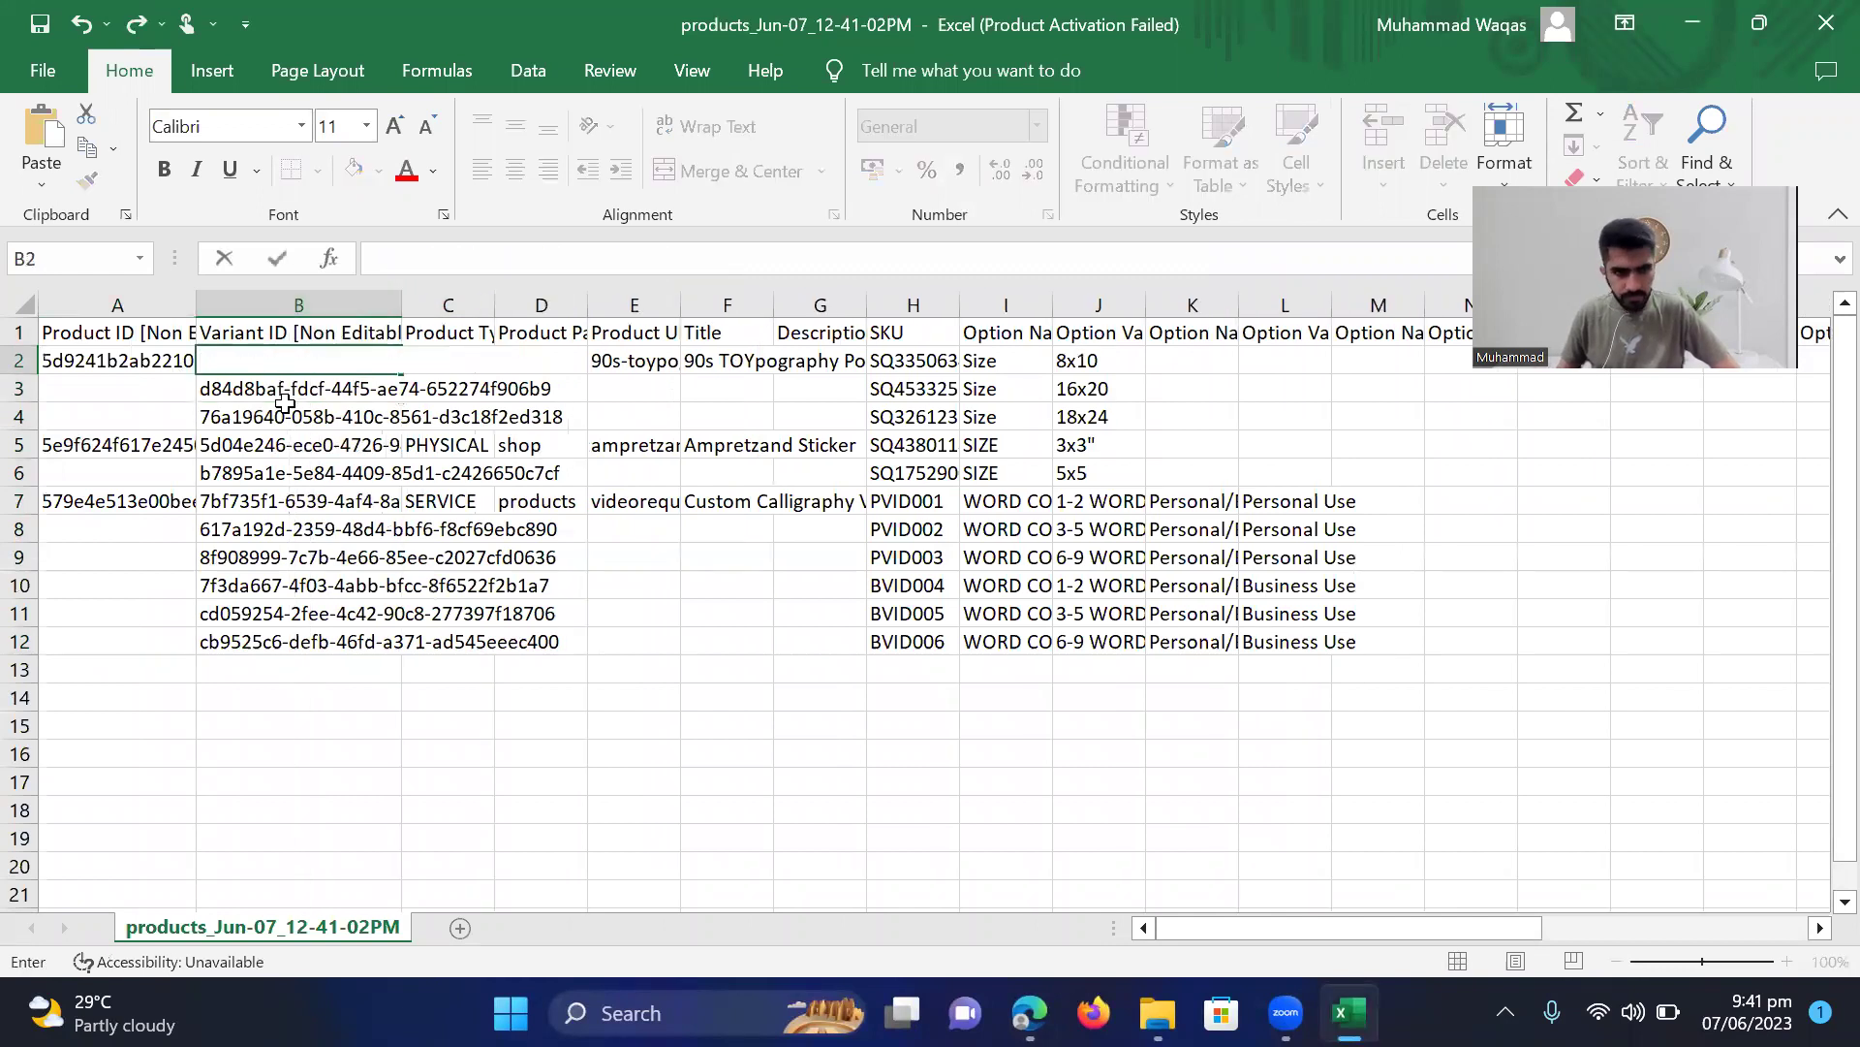
pyautogui.click(285, 405)
pyautogui.click(286, 396)
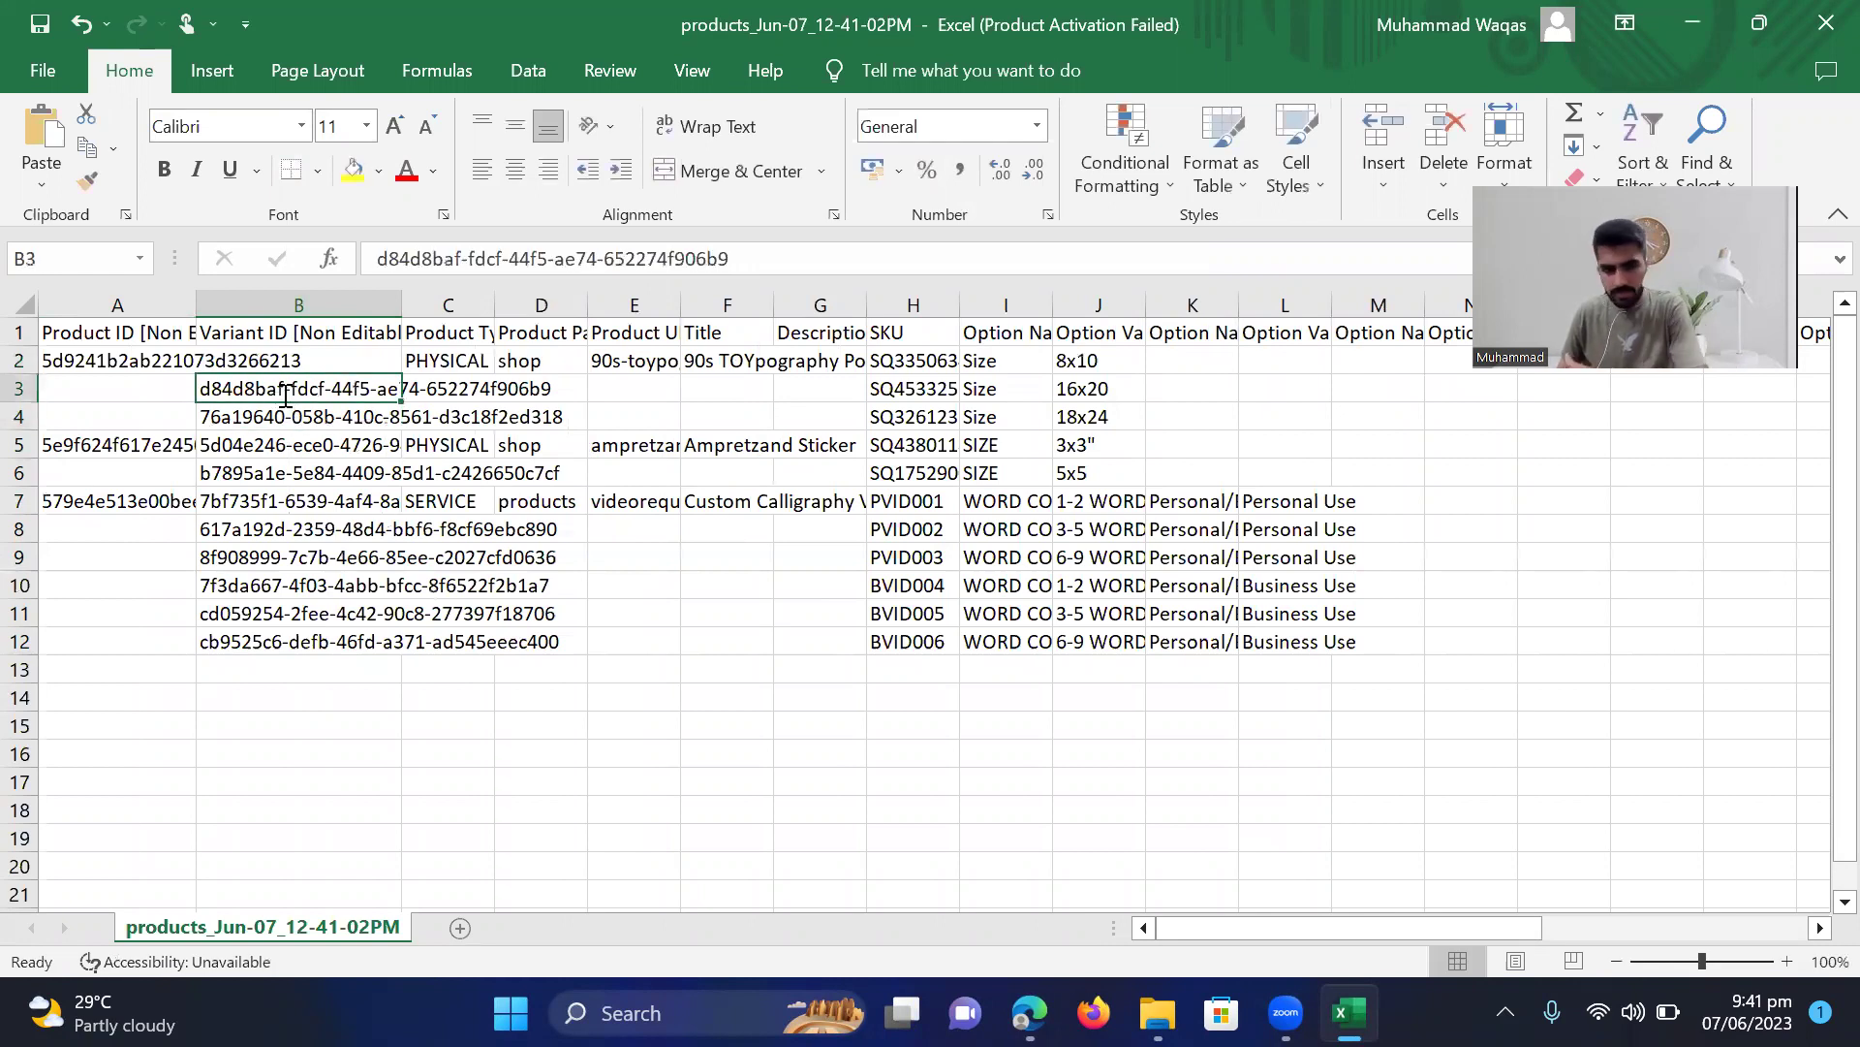
pyautogui.press('BackSpace')
pyautogui.click(279, 419)
pyautogui.press('BackSpace')
pyautogui.click(279, 444)
pyautogui.press('BackSpace')
pyautogui.click(279, 469)
pyautogui.press('BackSpace')
pyautogui.click(277, 506)
pyautogui.press('BackSpace')
pyautogui.click(273, 530)
pyautogui.press('BackSpace')
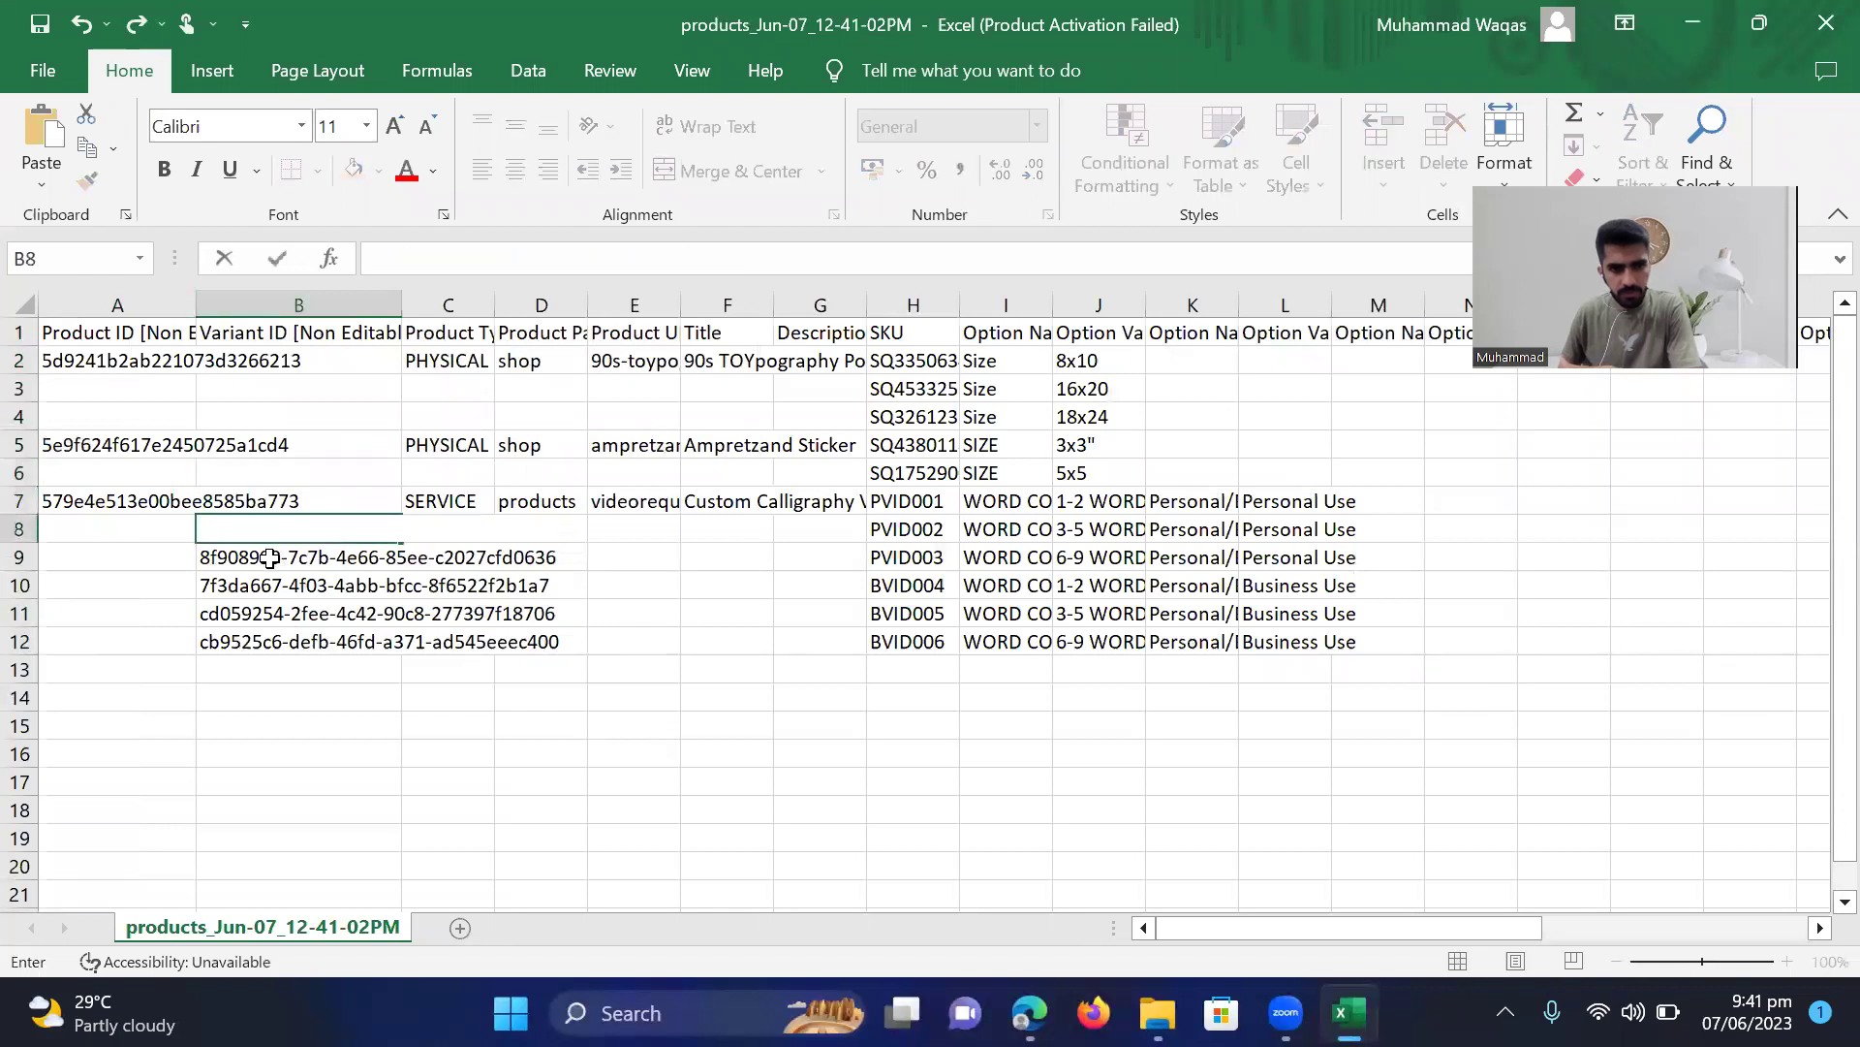
pyautogui.click(269, 558)
pyautogui.press('BackSpace')
pyautogui.click(277, 584)
pyautogui.press('BackSpace')
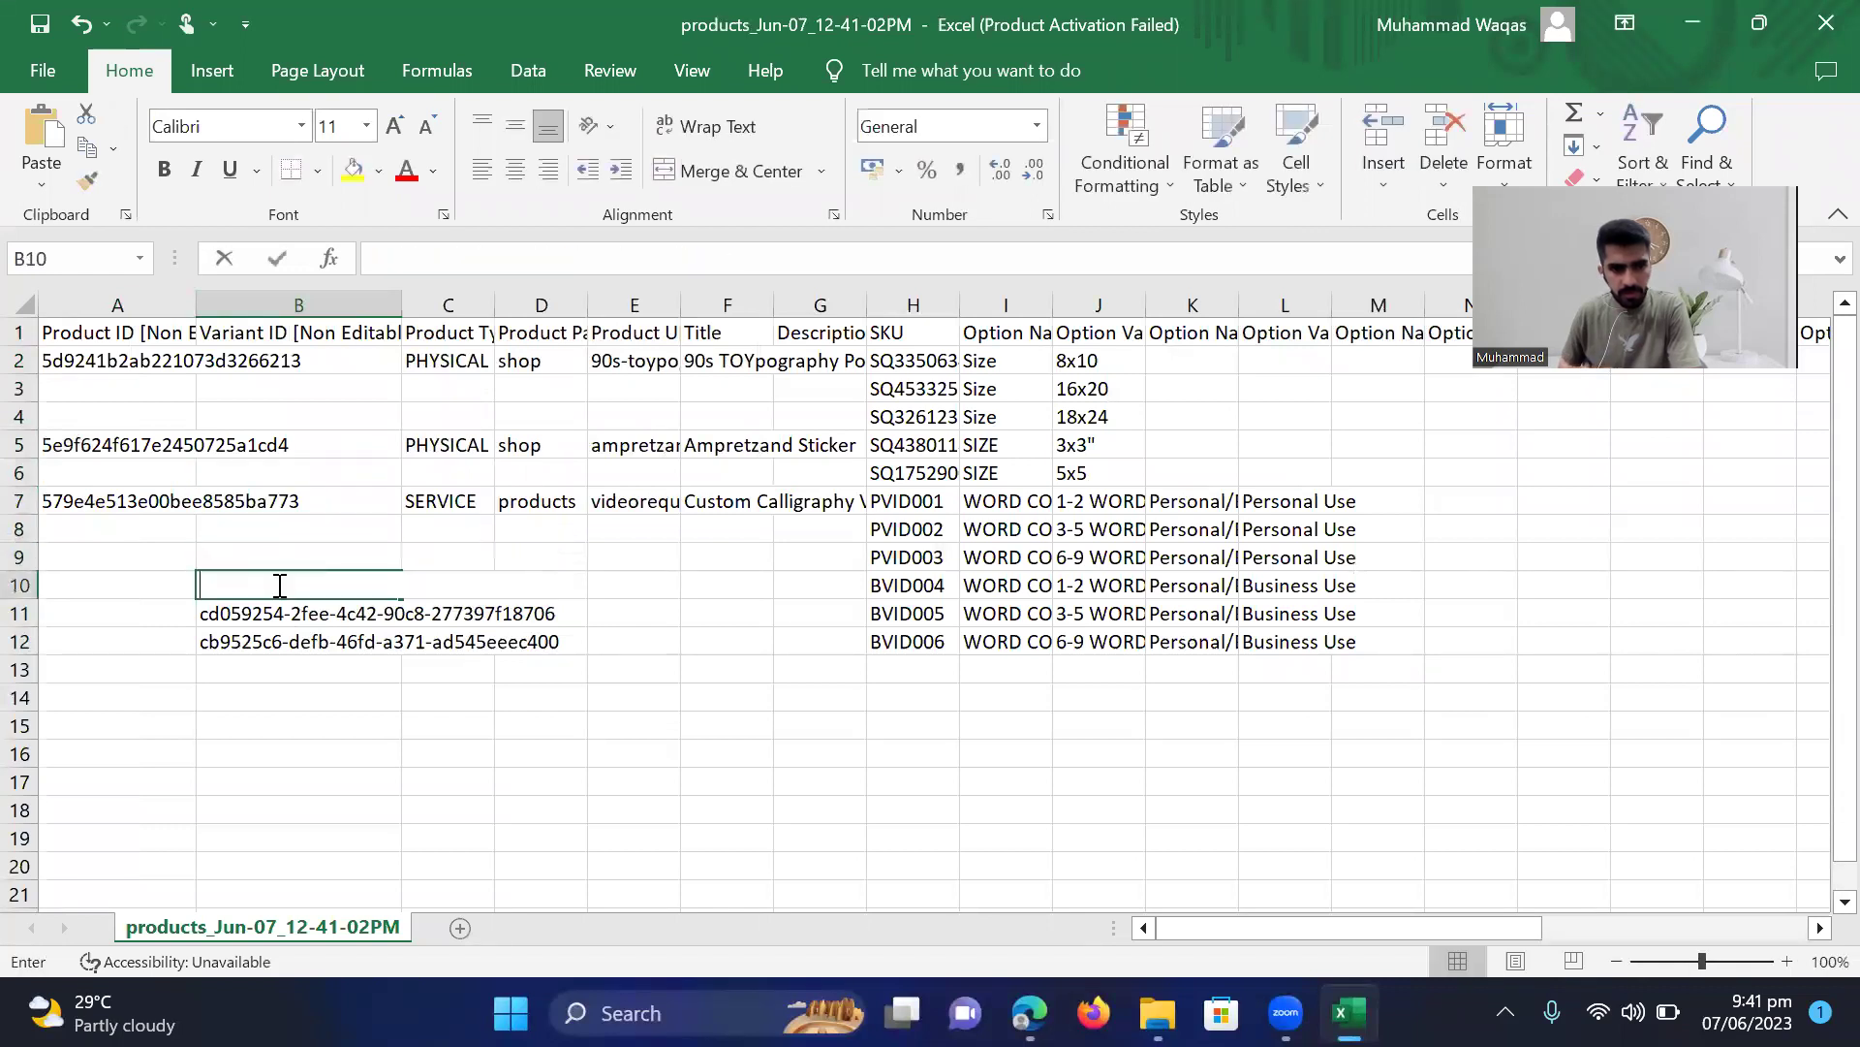
pyautogui.click(280, 611)
pyautogui.press('BackSpace')
pyautogui.click(280, 636)
pyautogui.press('BackSpace')
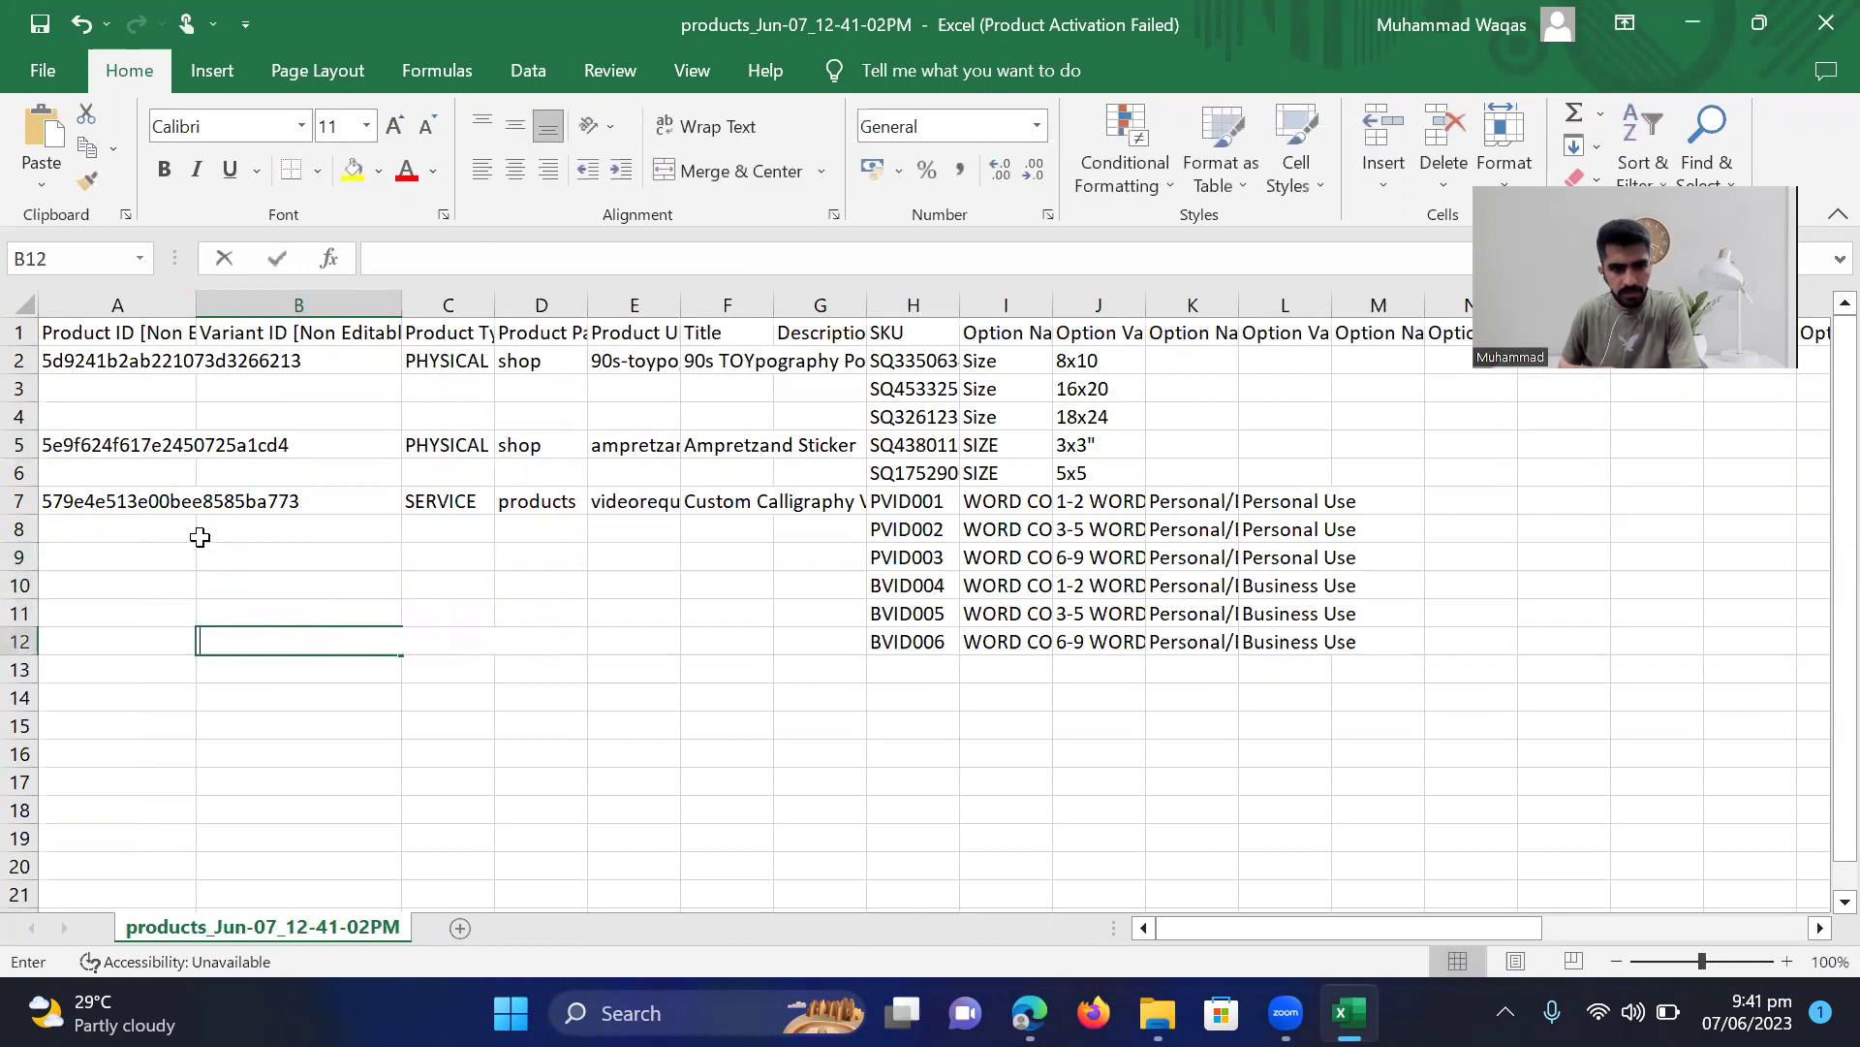
# Clear the Product ID values in cells A2, A5 and A7
pyautogui.click(120, 362)
pyautogui.press('BackSpace')
pyautogui.click(150, 456)
pyautogui.press('BackSpace')
pyautogui.click(157, 511)
pyautogui.press('BackSpace')
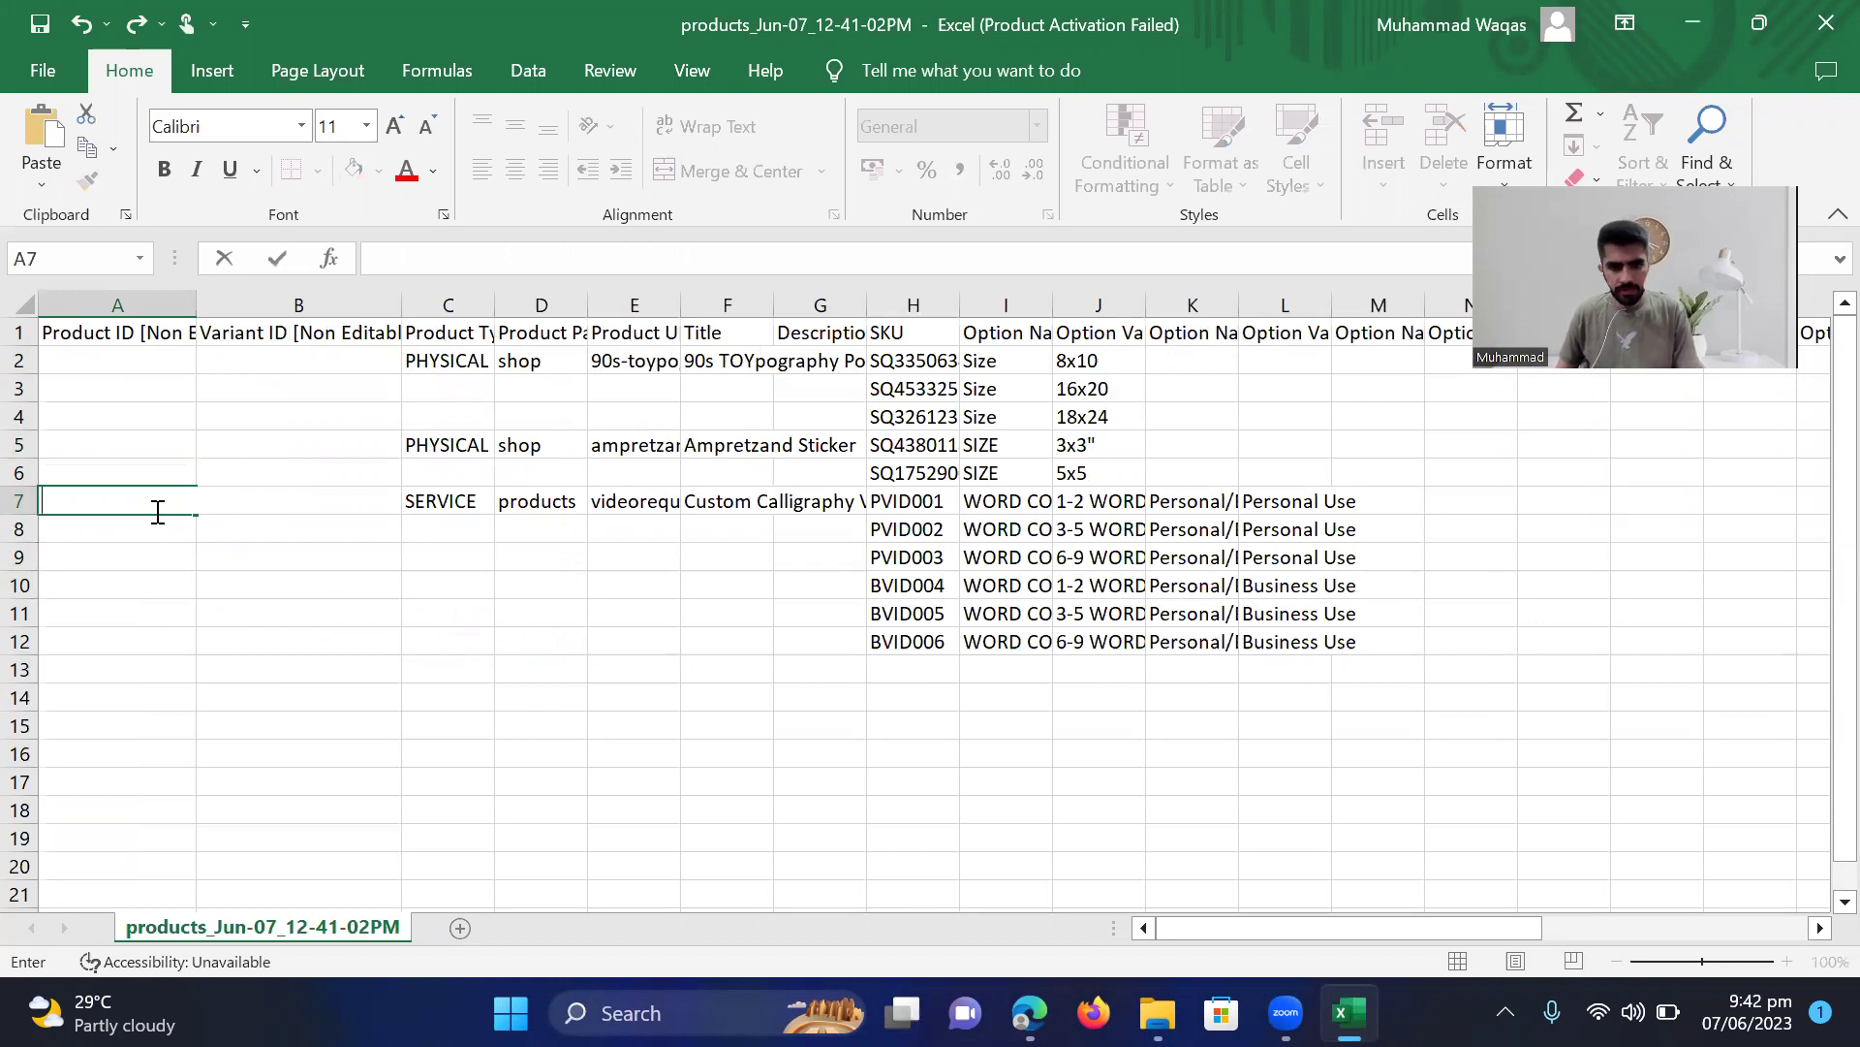
# Save the edited products sheet, confirming to keep the CSV (Comma delimited) format
pyautogui.click(38, 24)
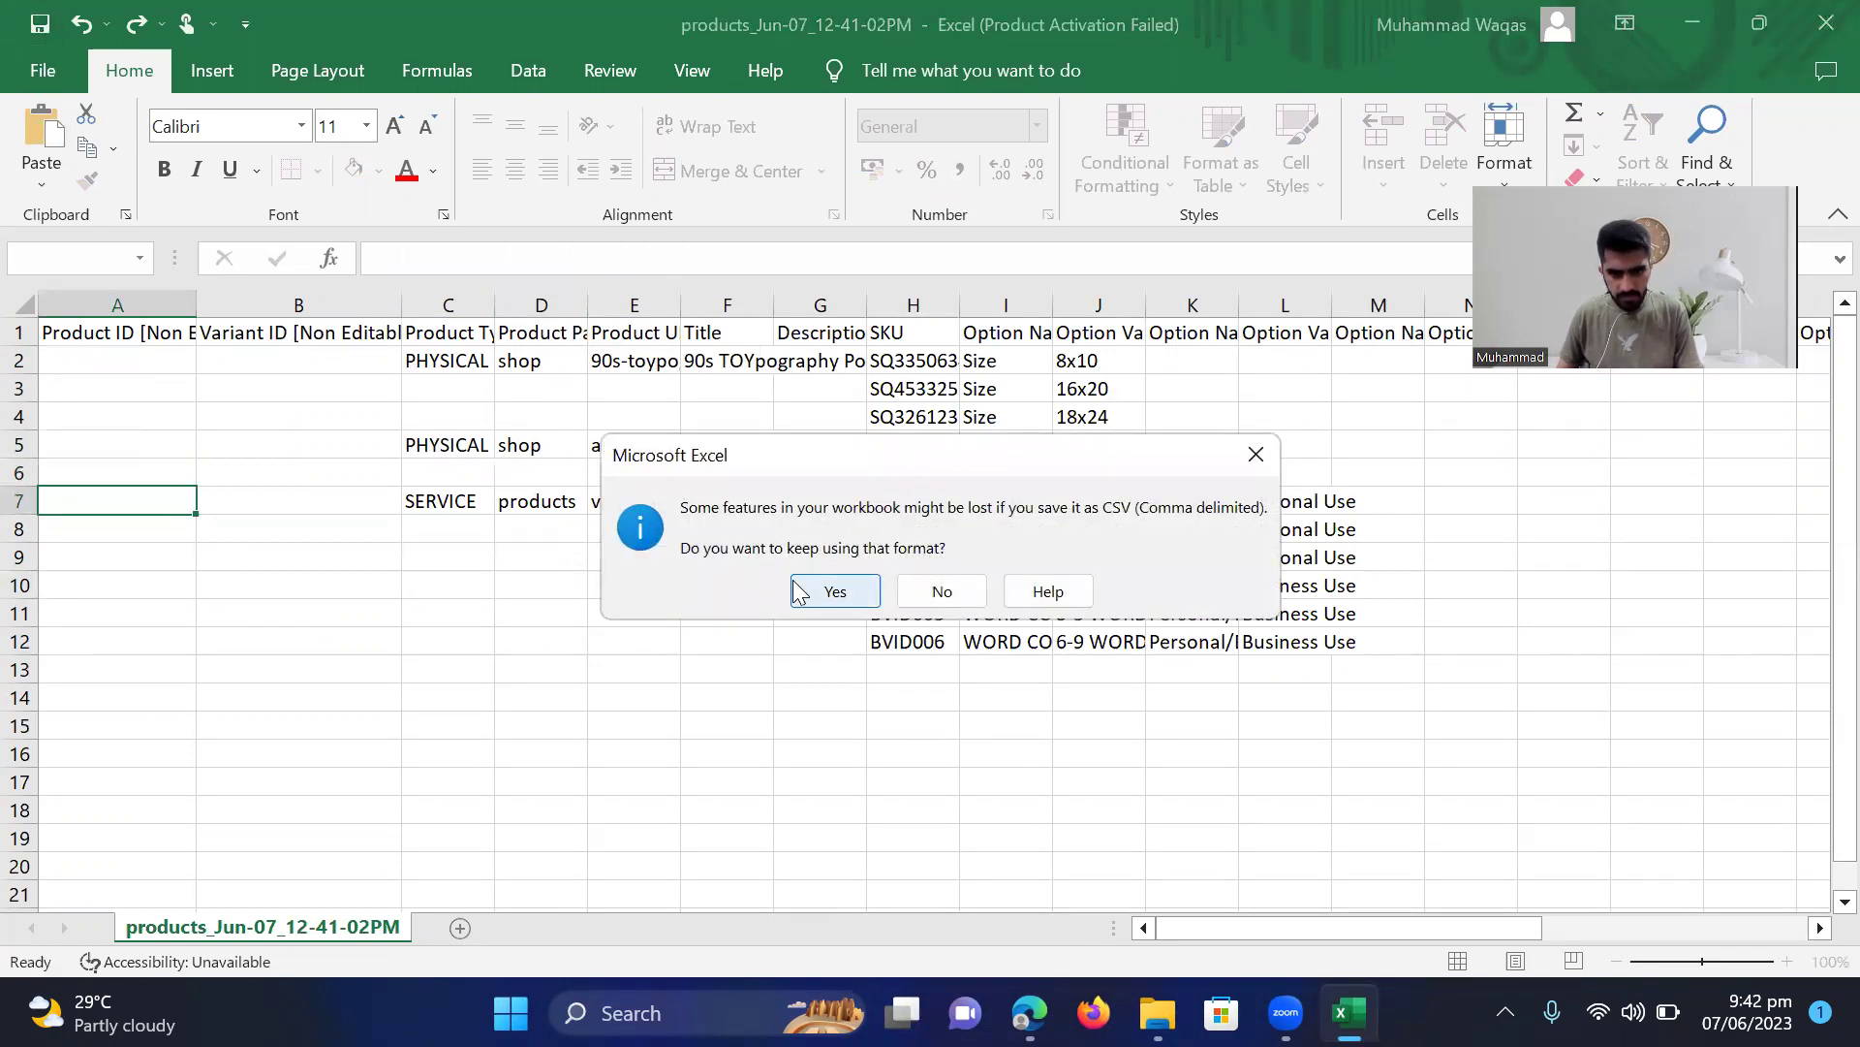
pyautogui.click(1255, 454)
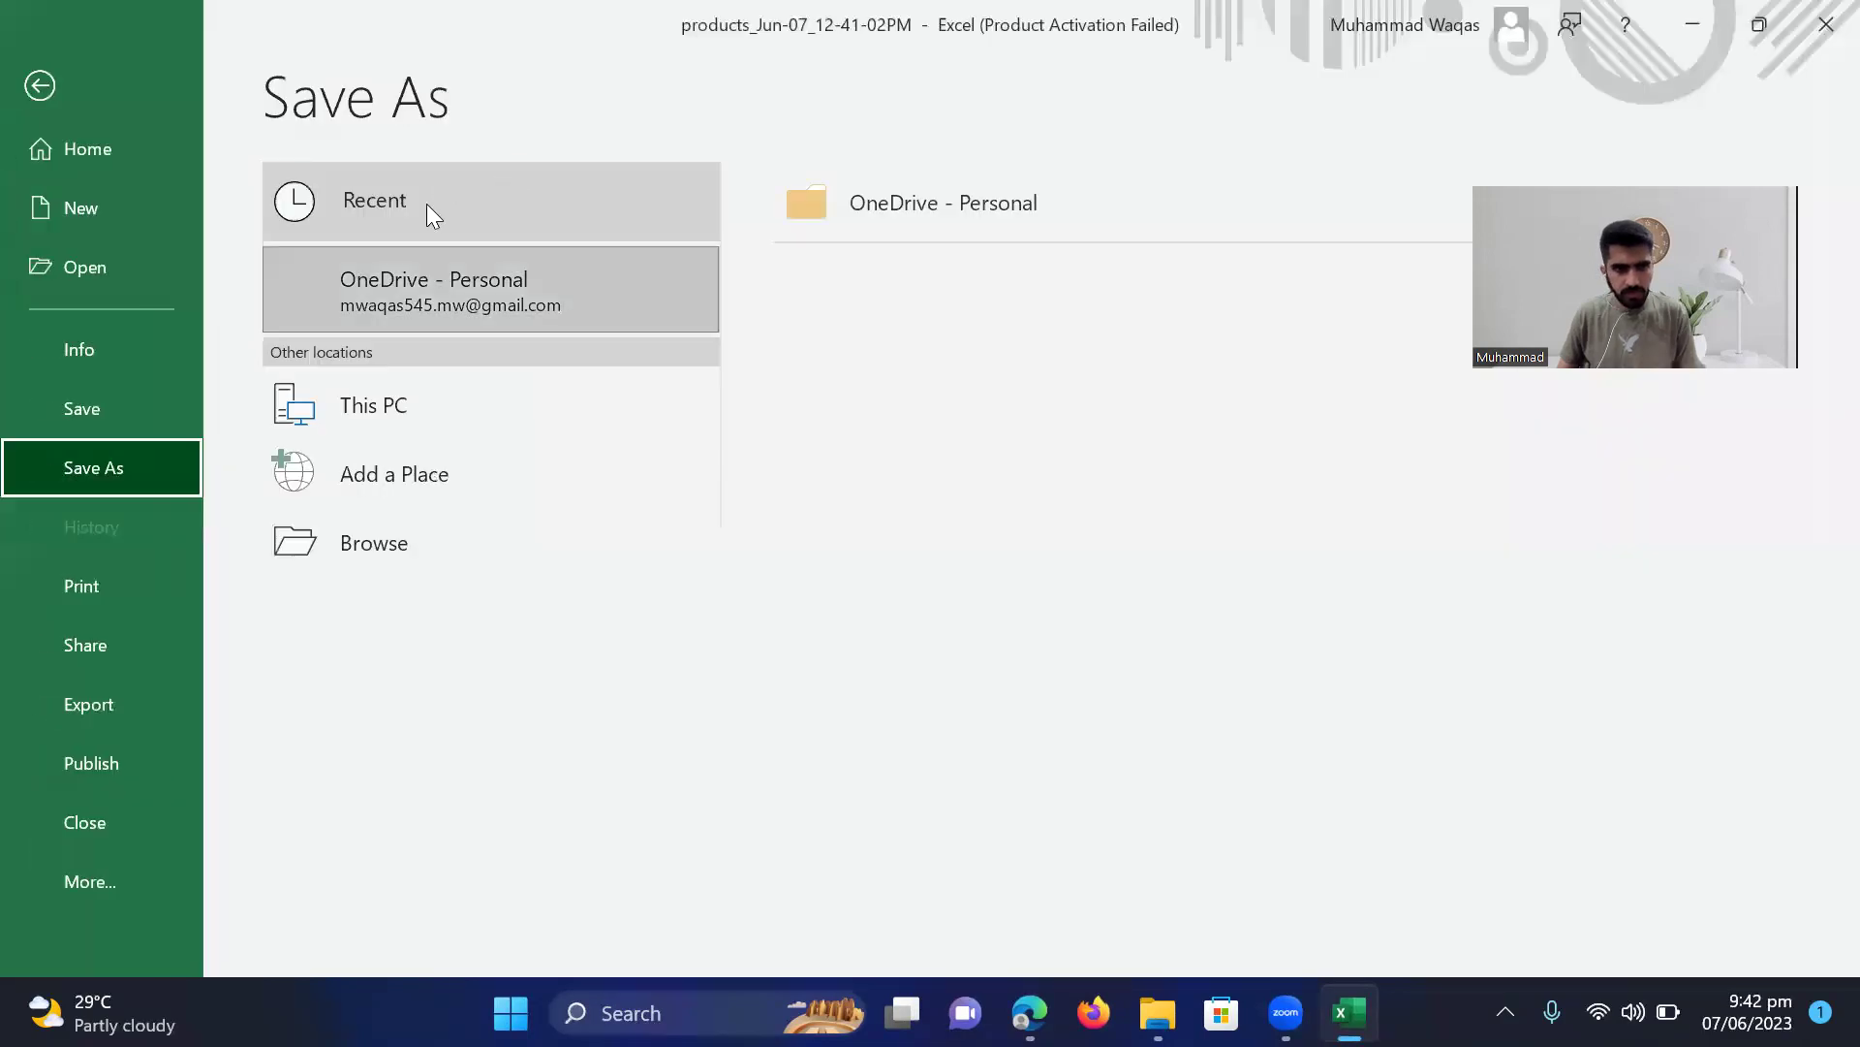
pyautogui.click(145, 408)
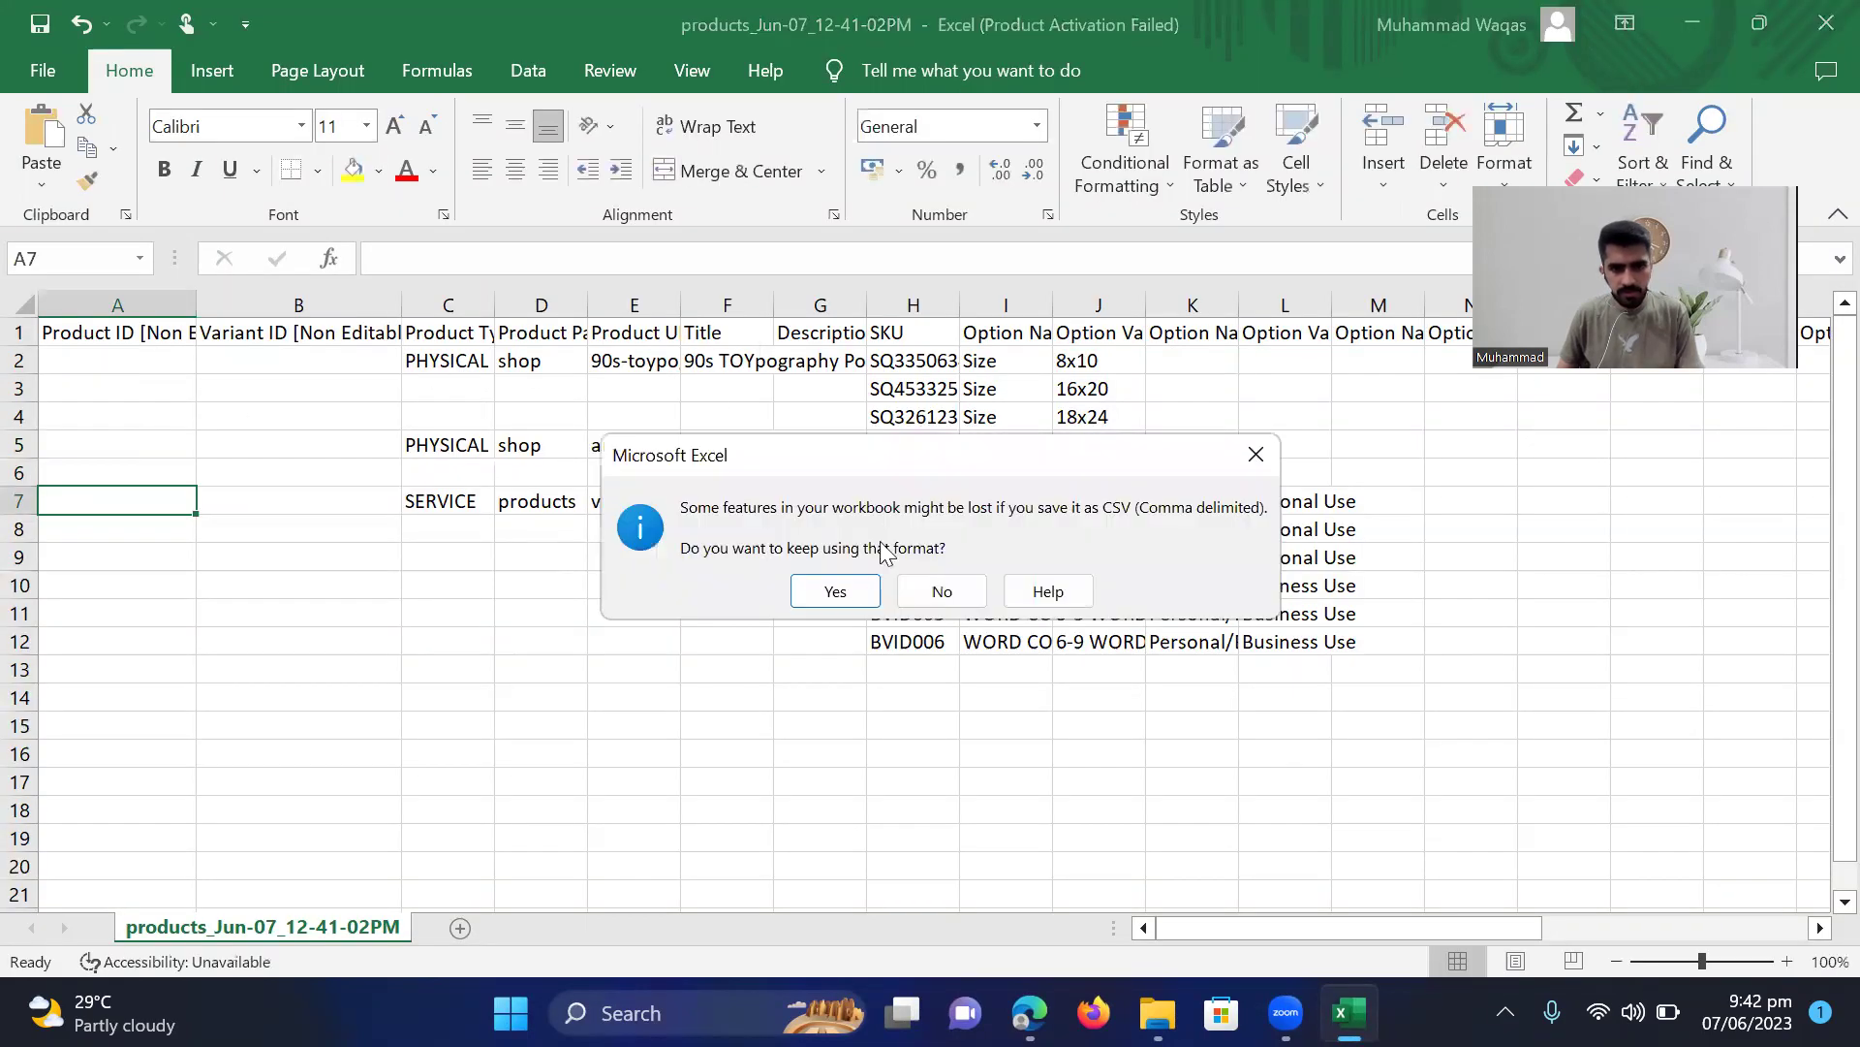
pyautogui.click(835, 589)
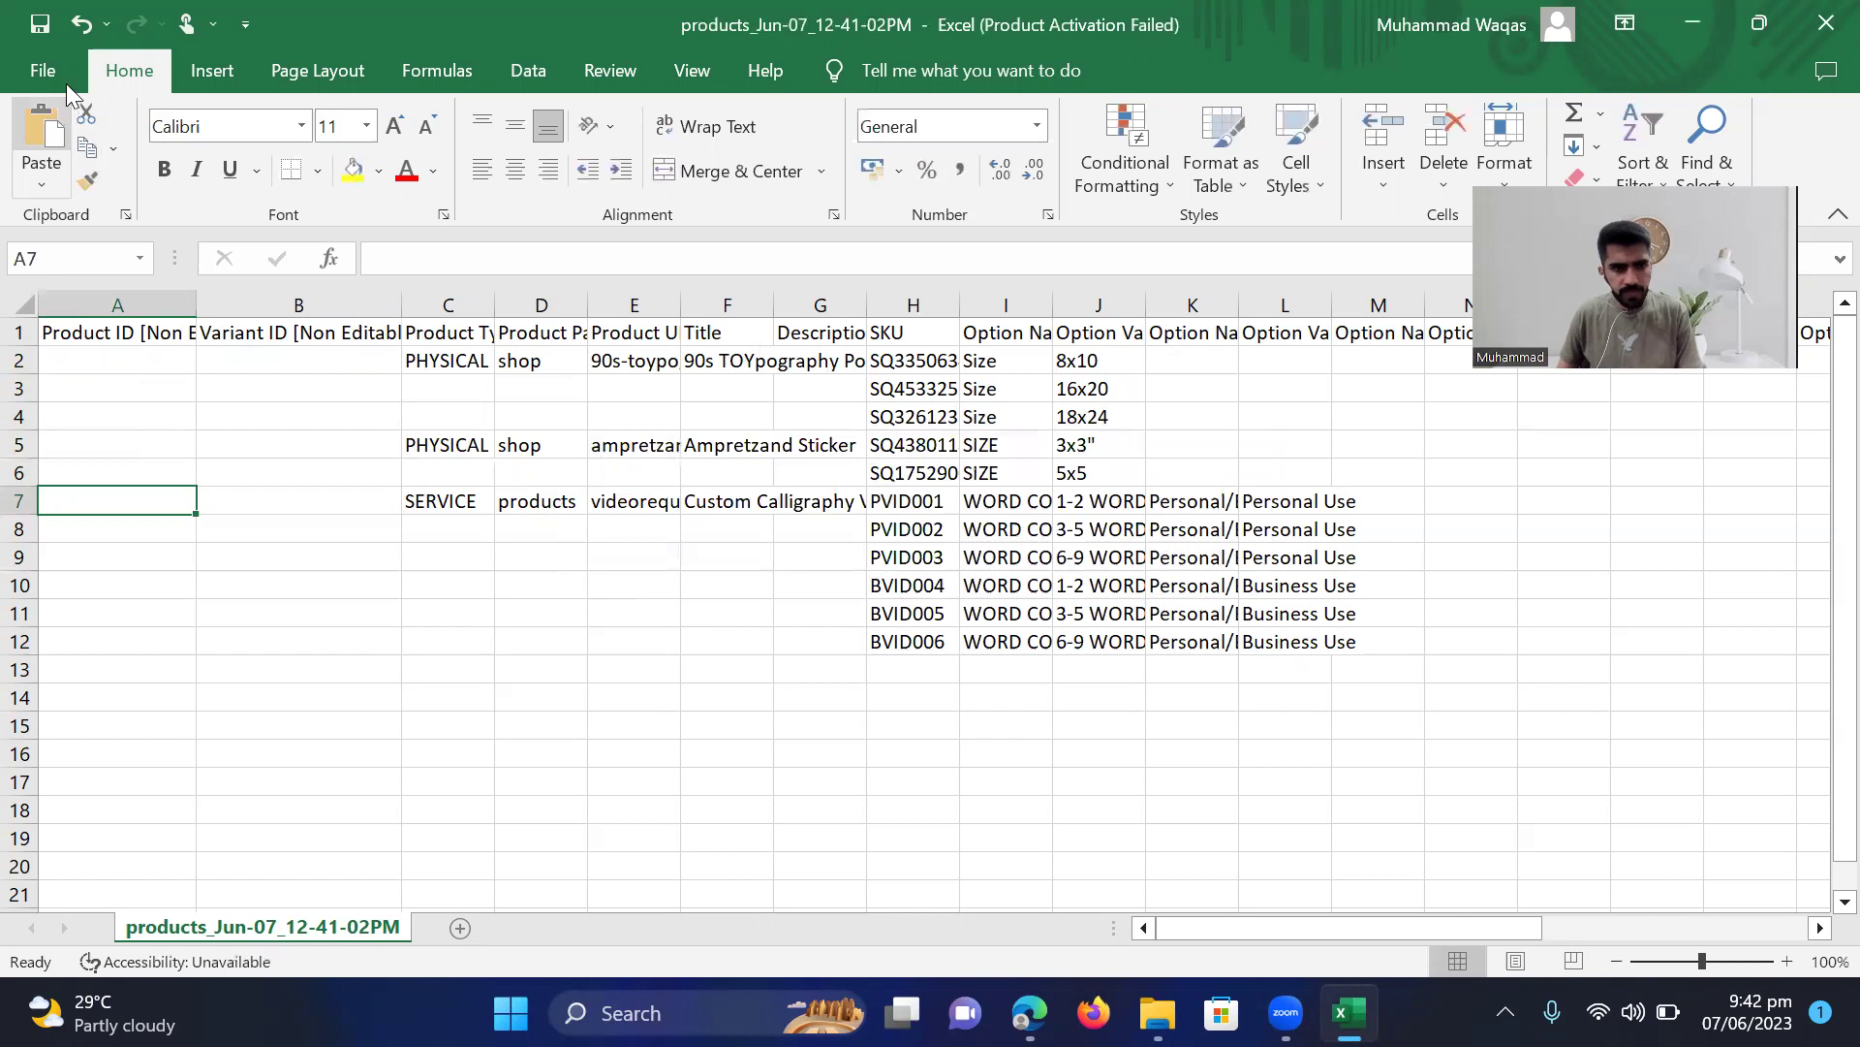
pyautogui.click(40, 25)
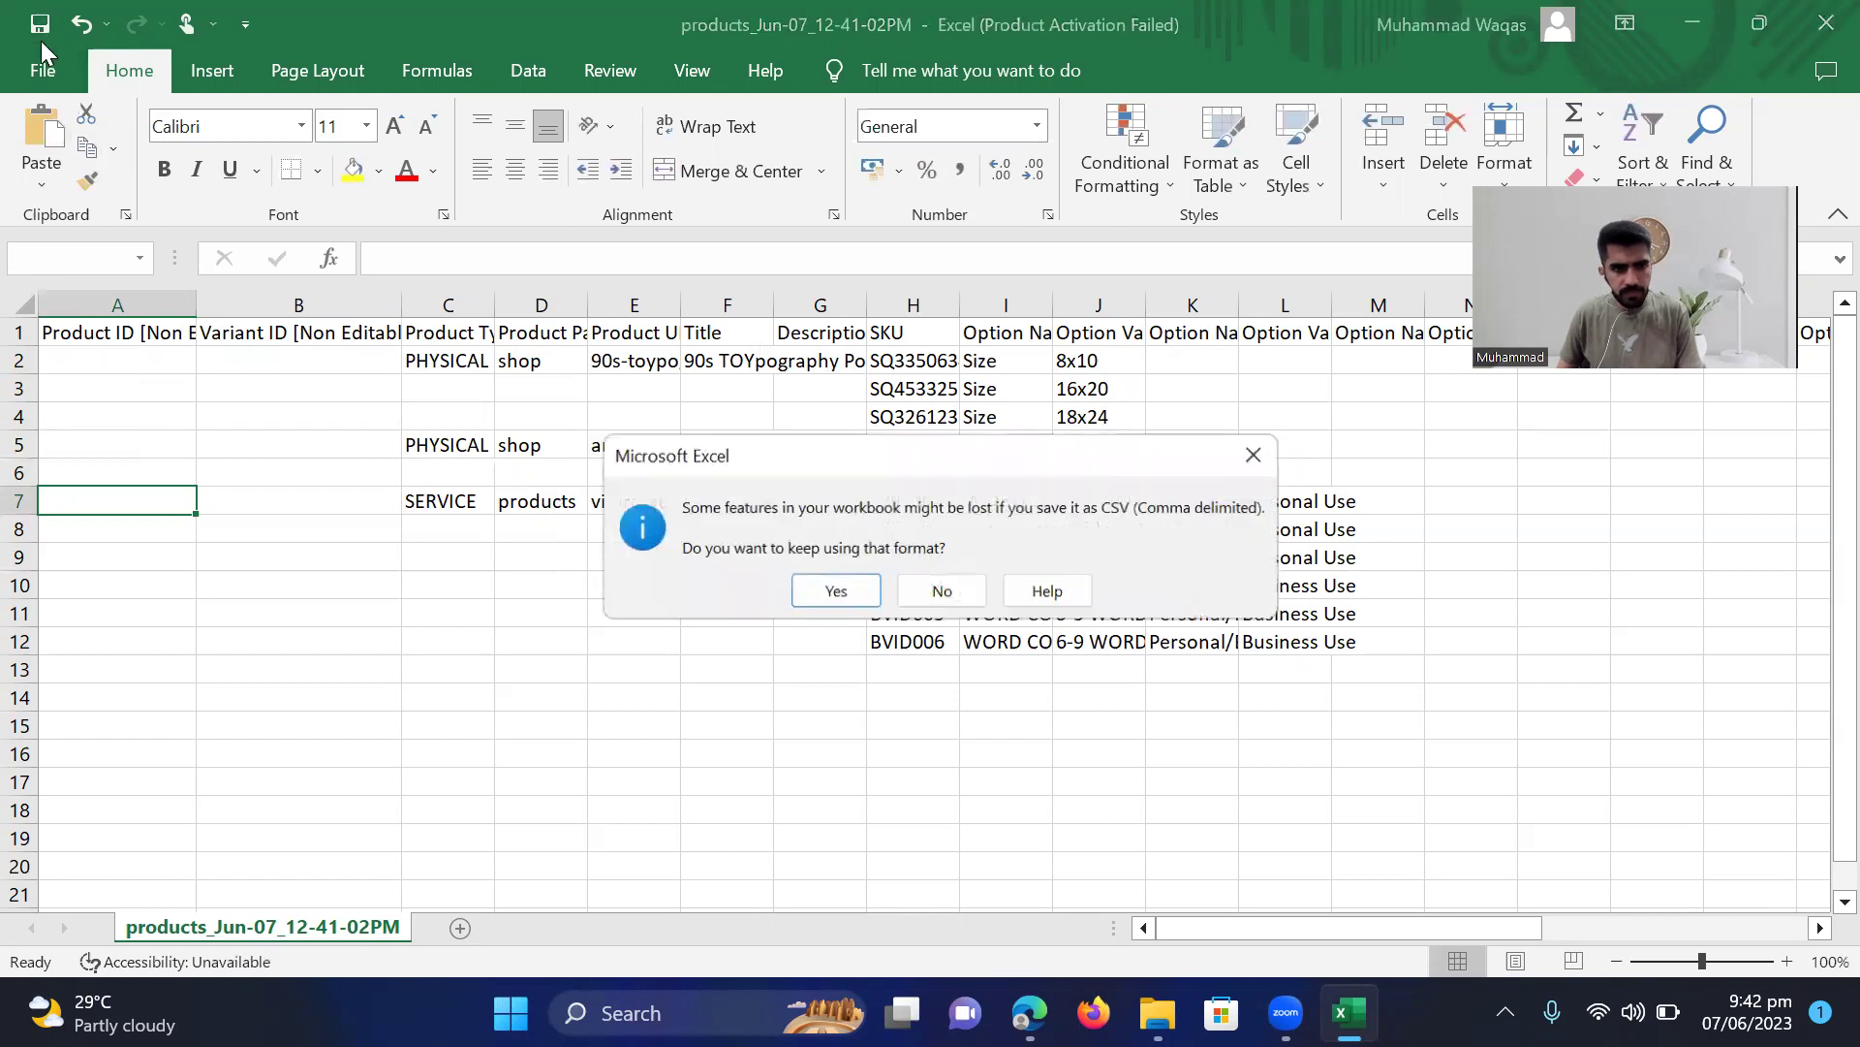
pyautogui.click(836, 590)
pyautogui.hotkey('ctrl', 's')
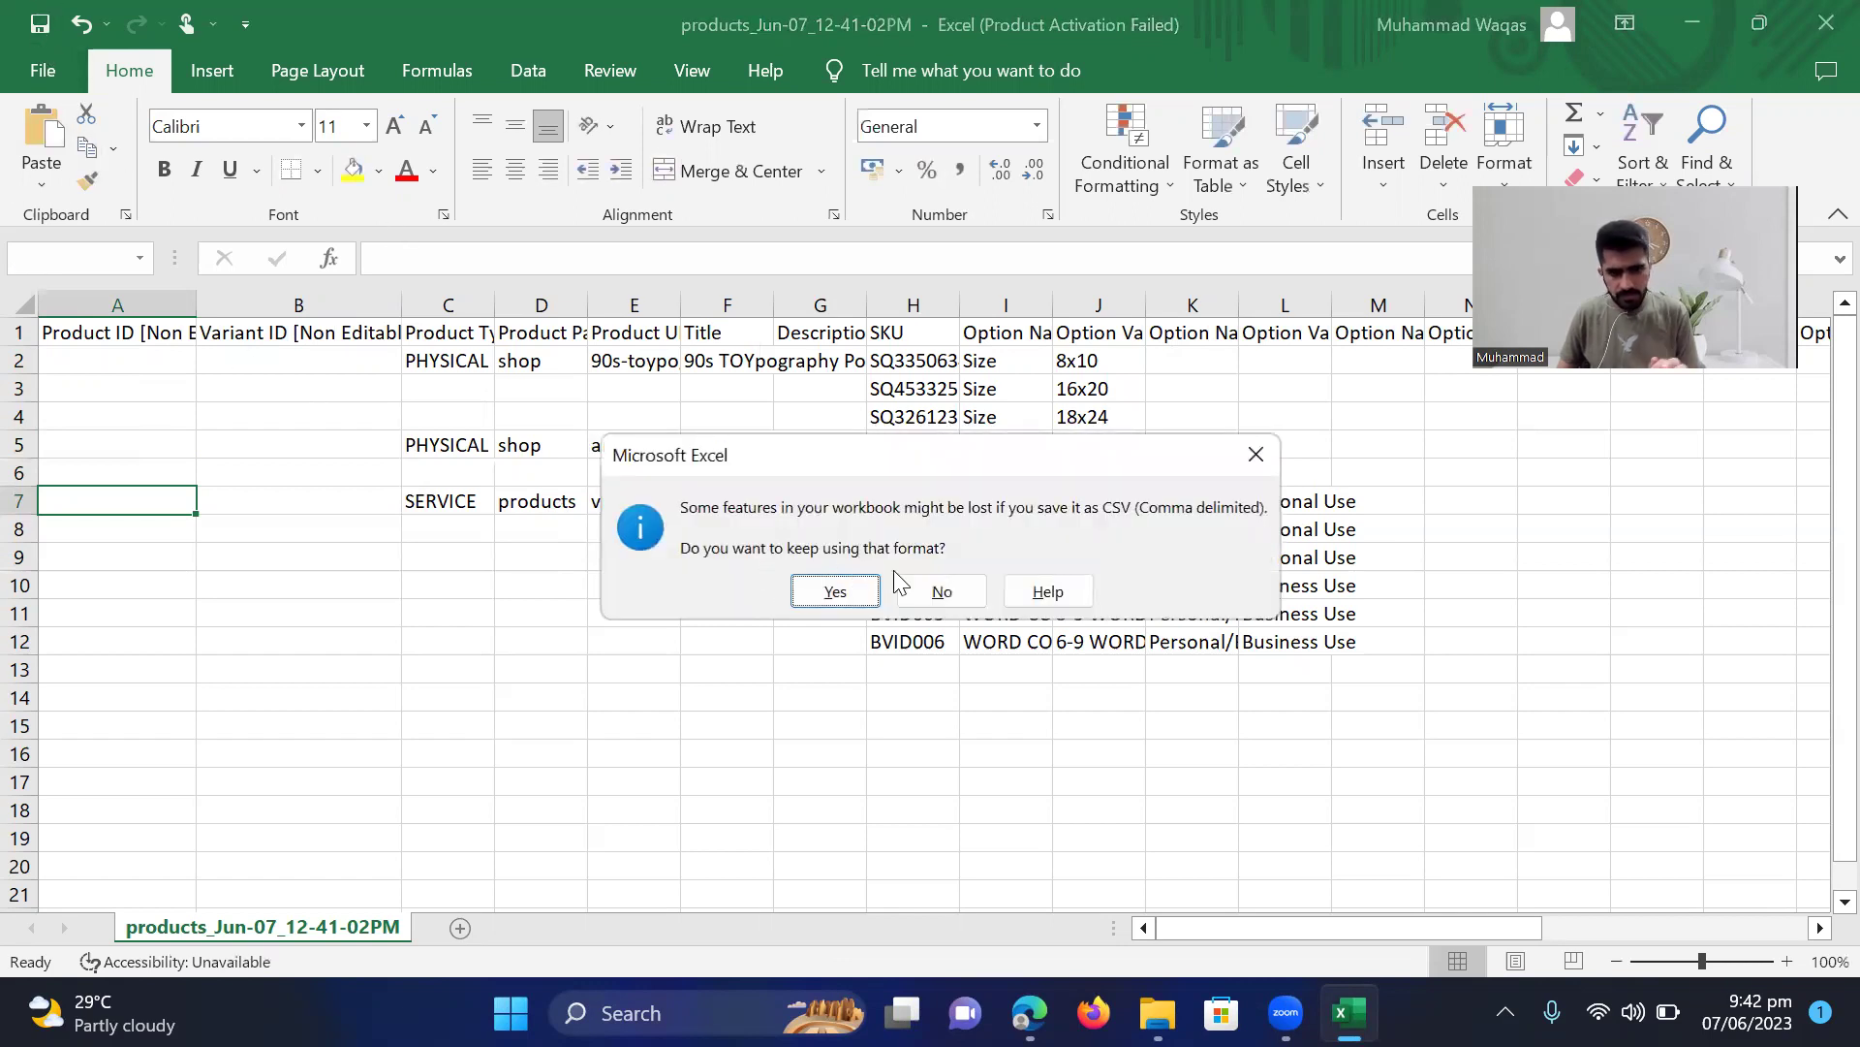
pyautogui.click(859, 592)
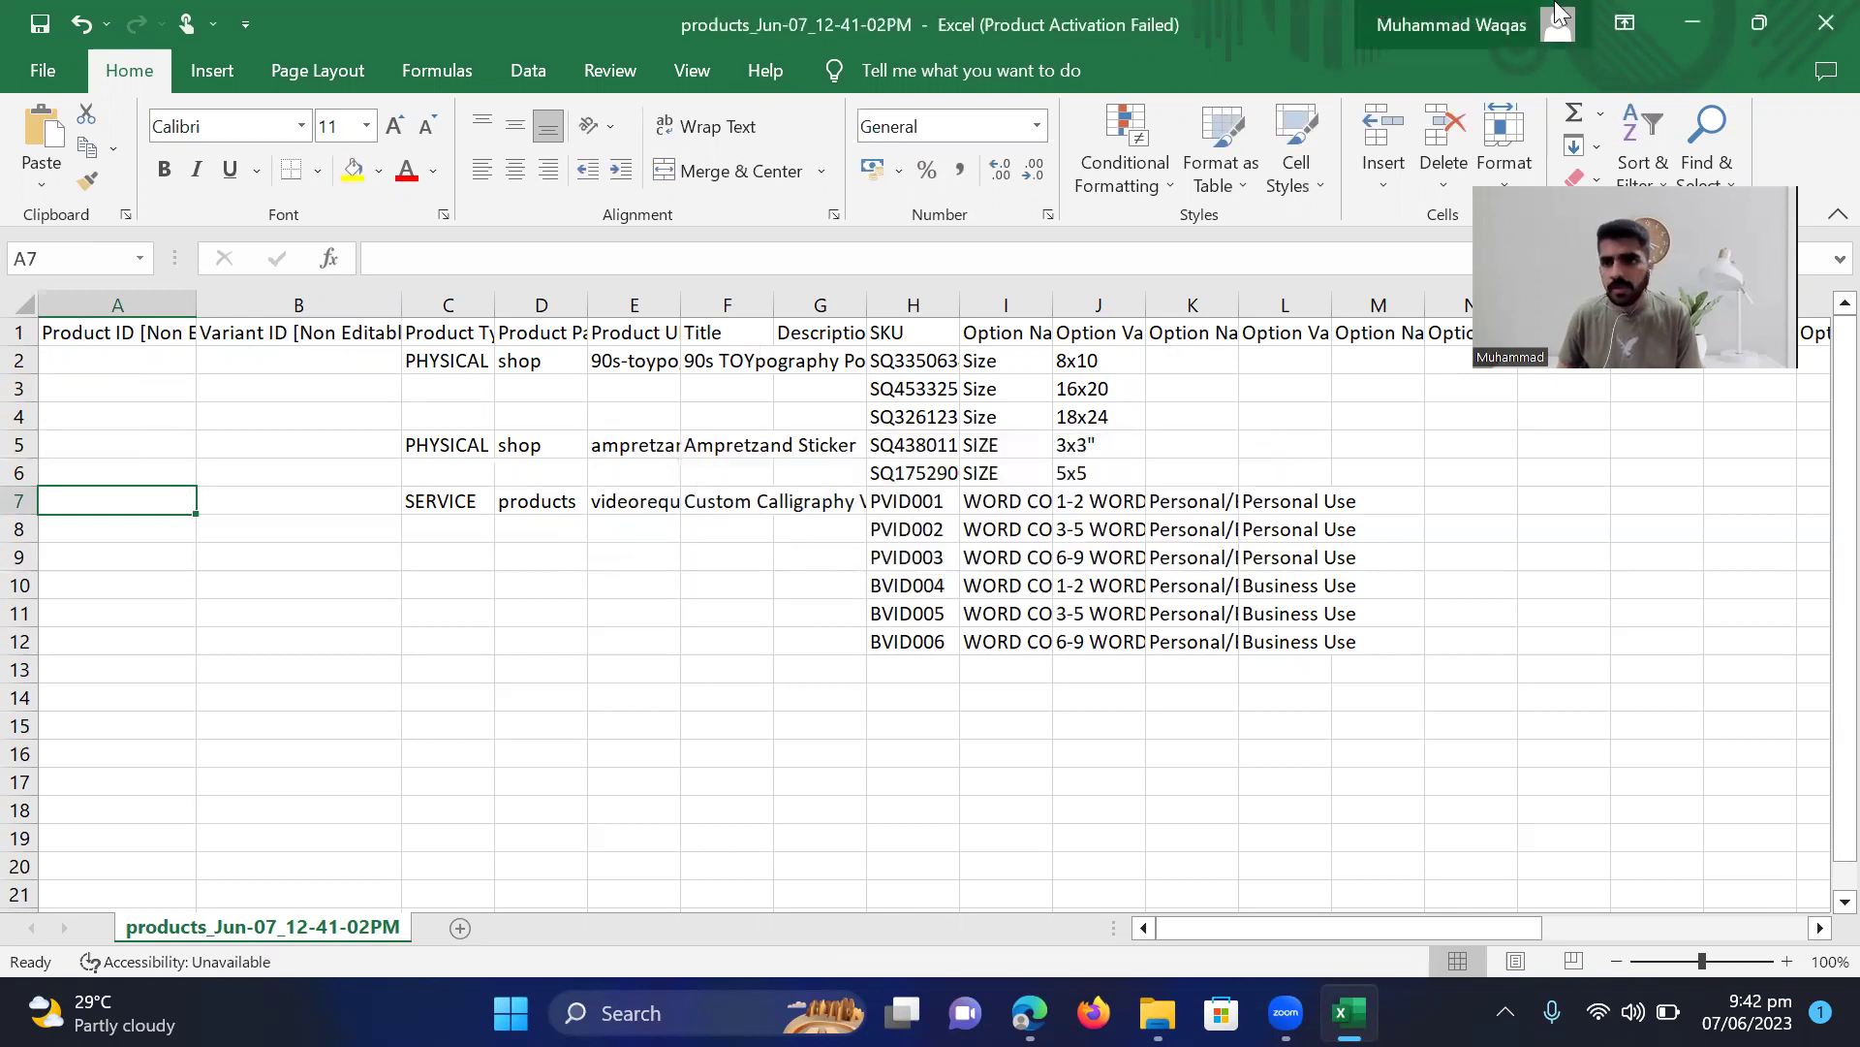
pyautogui.click(1693, 23)
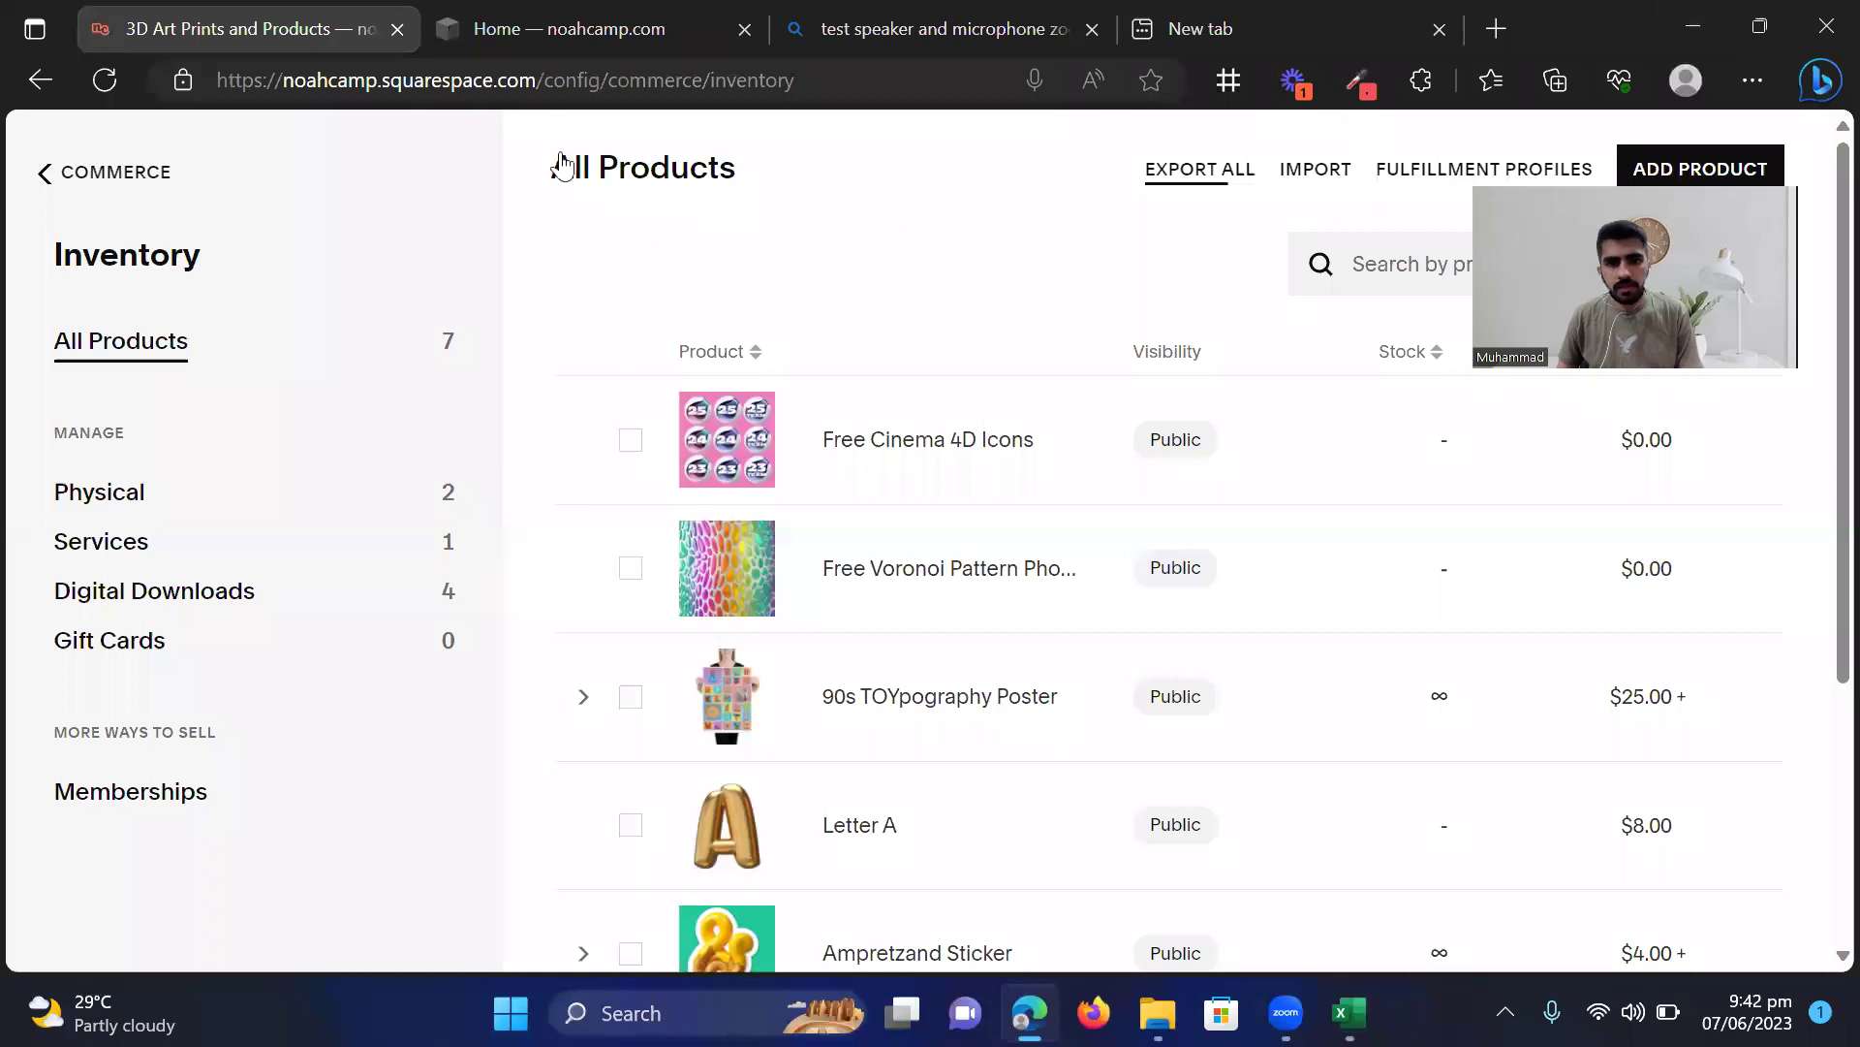
# On the Home site, open Commerce, dismiss the setup questionnaire, and view the empty Inventory
pyautogui.click(552, 33)
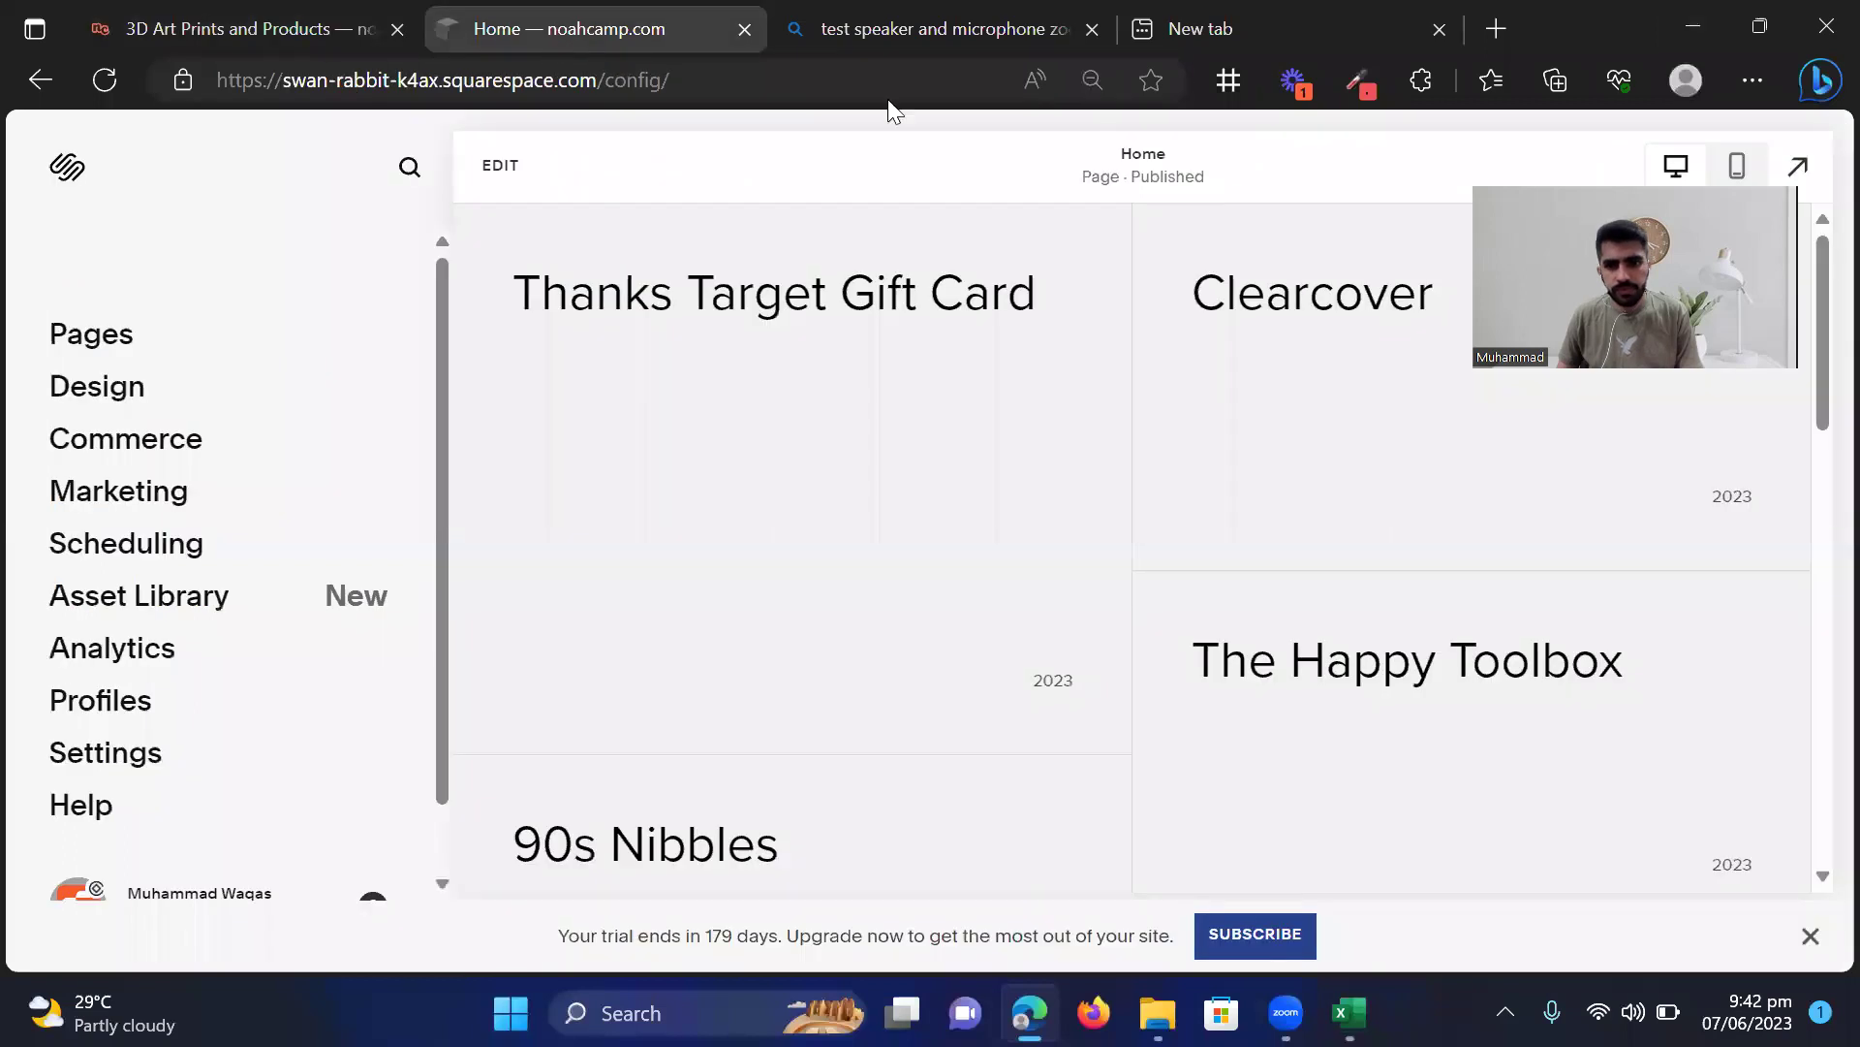
pyautogui.click(118, 446)
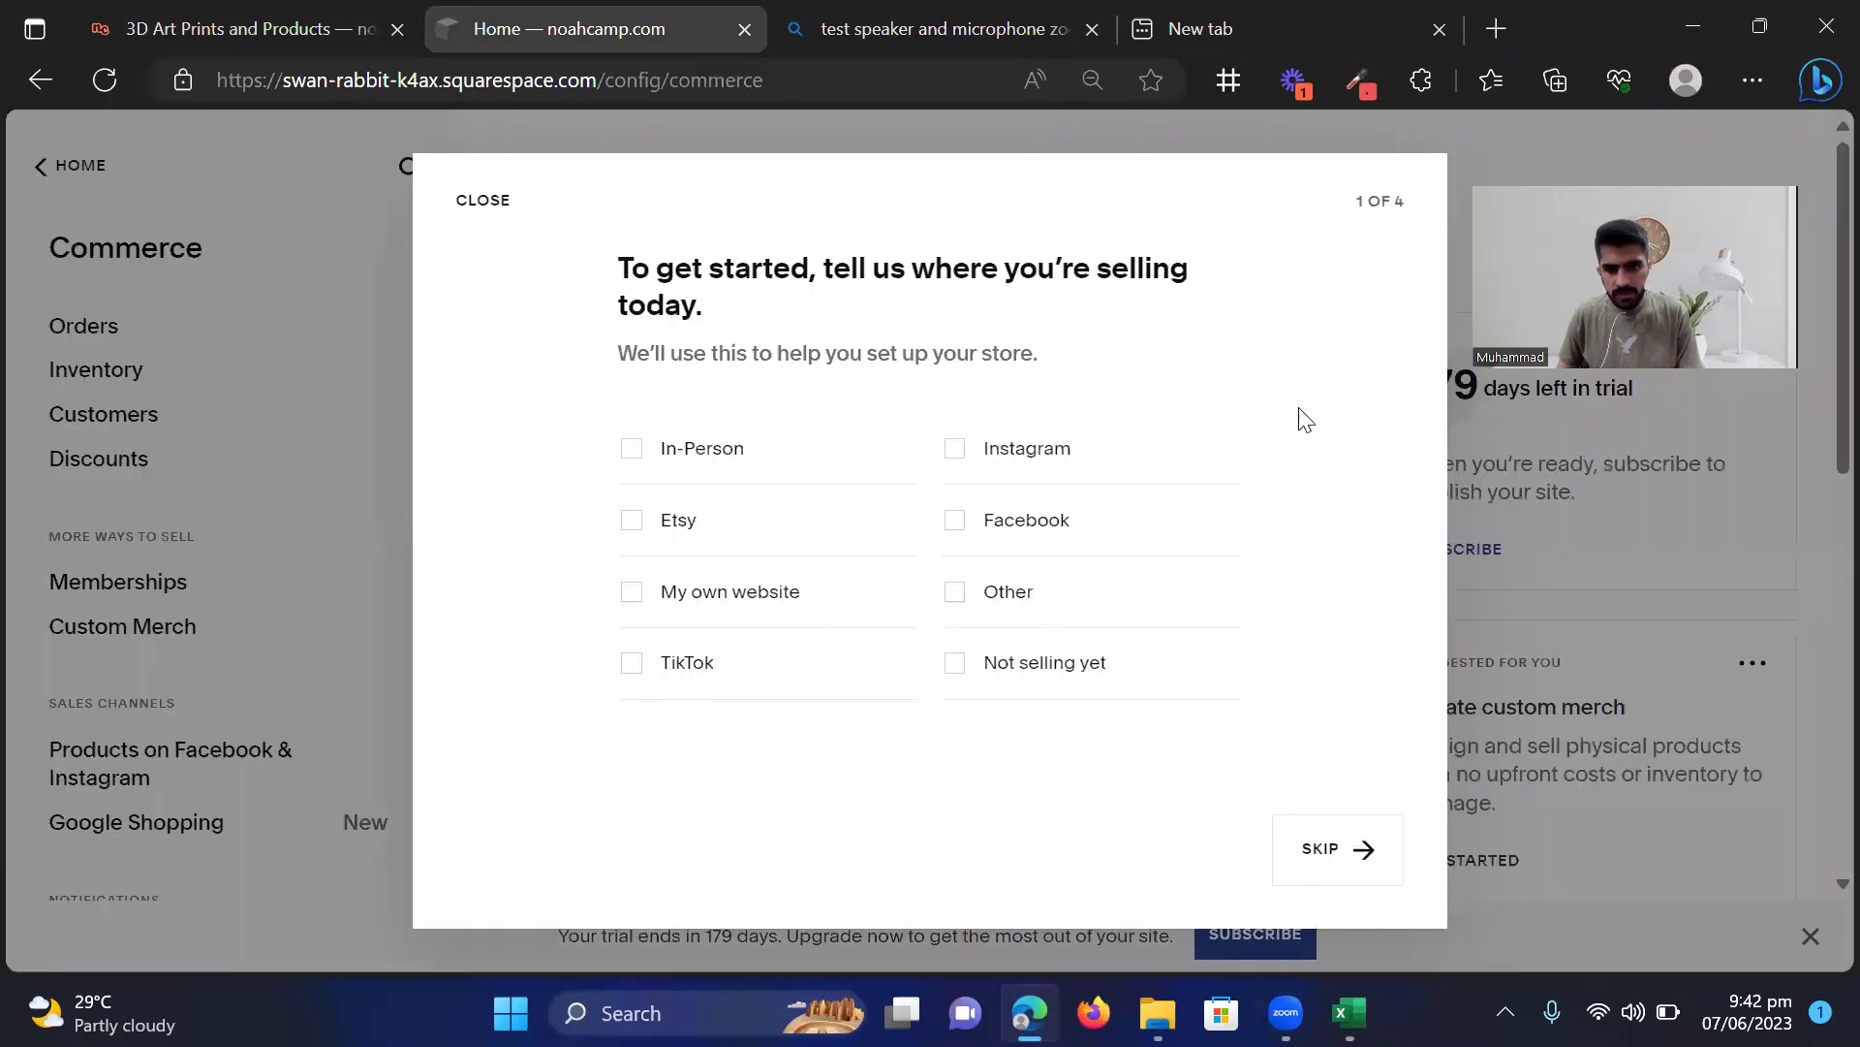
pyautogui.click(487, 201)
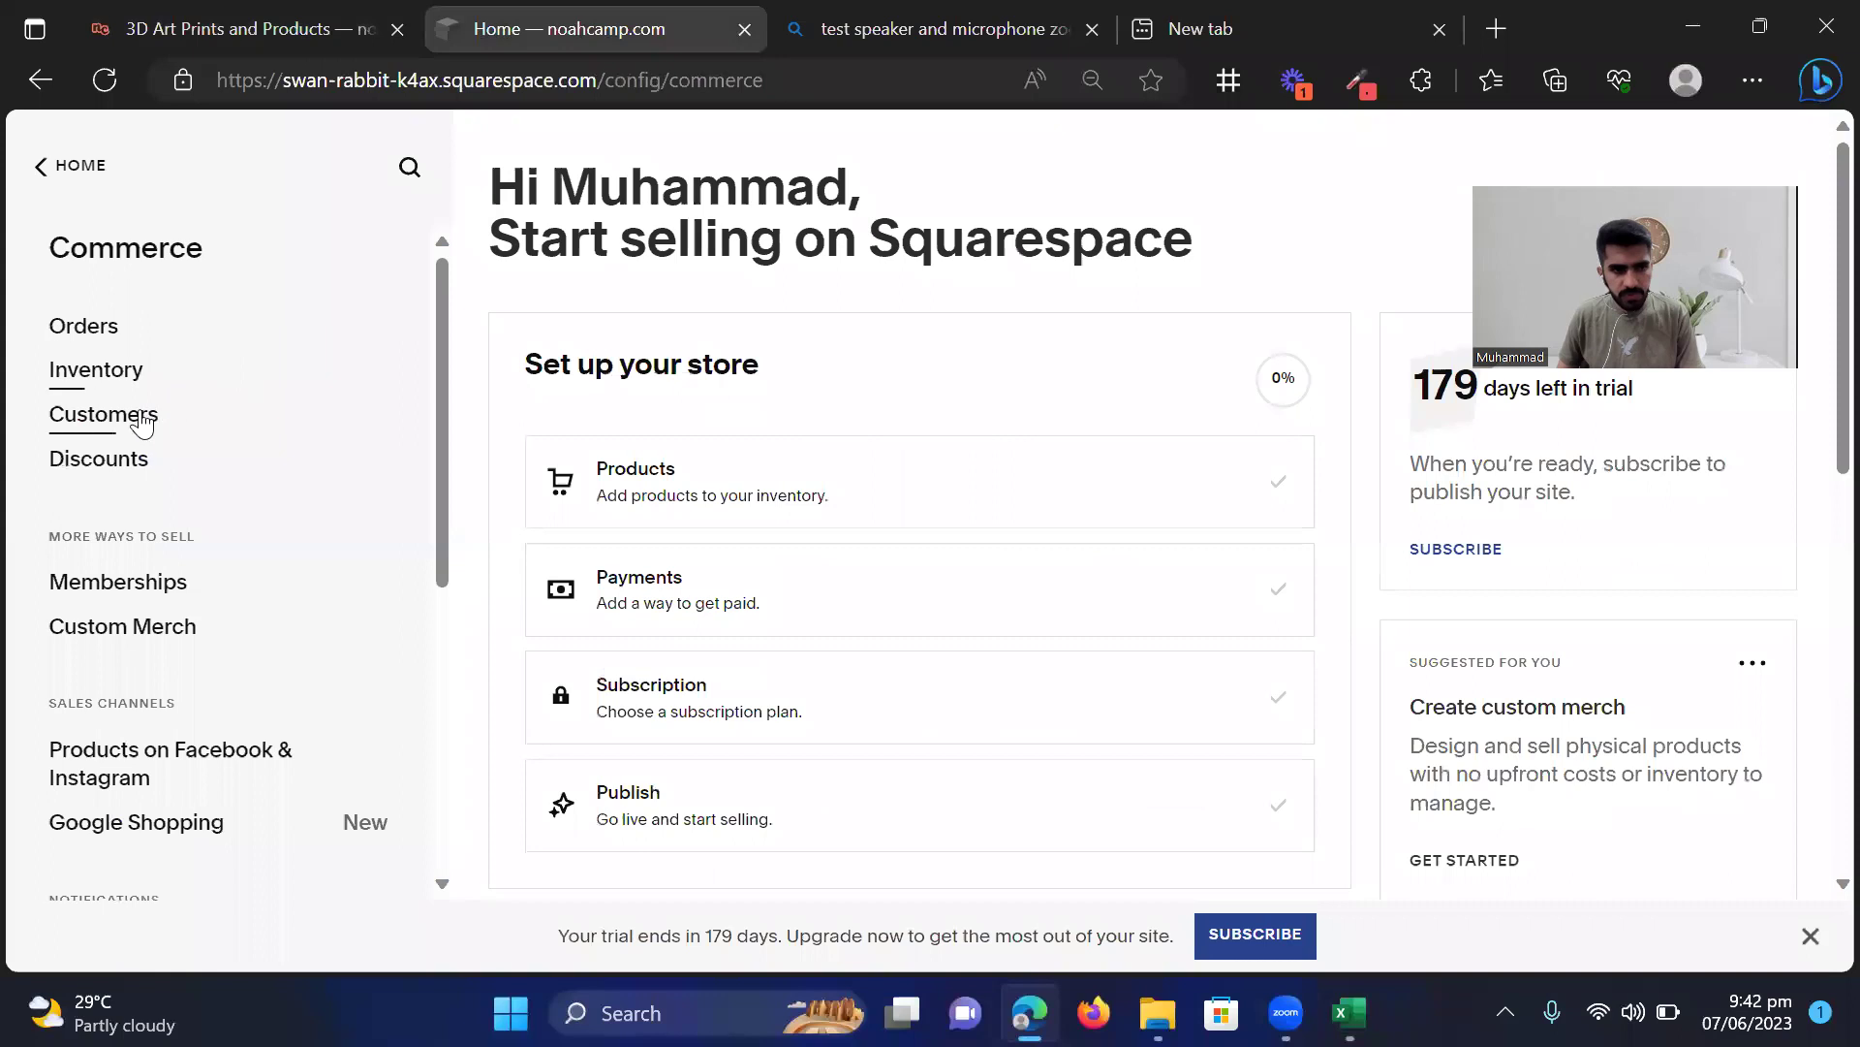
pyautogui.click(87, 372)
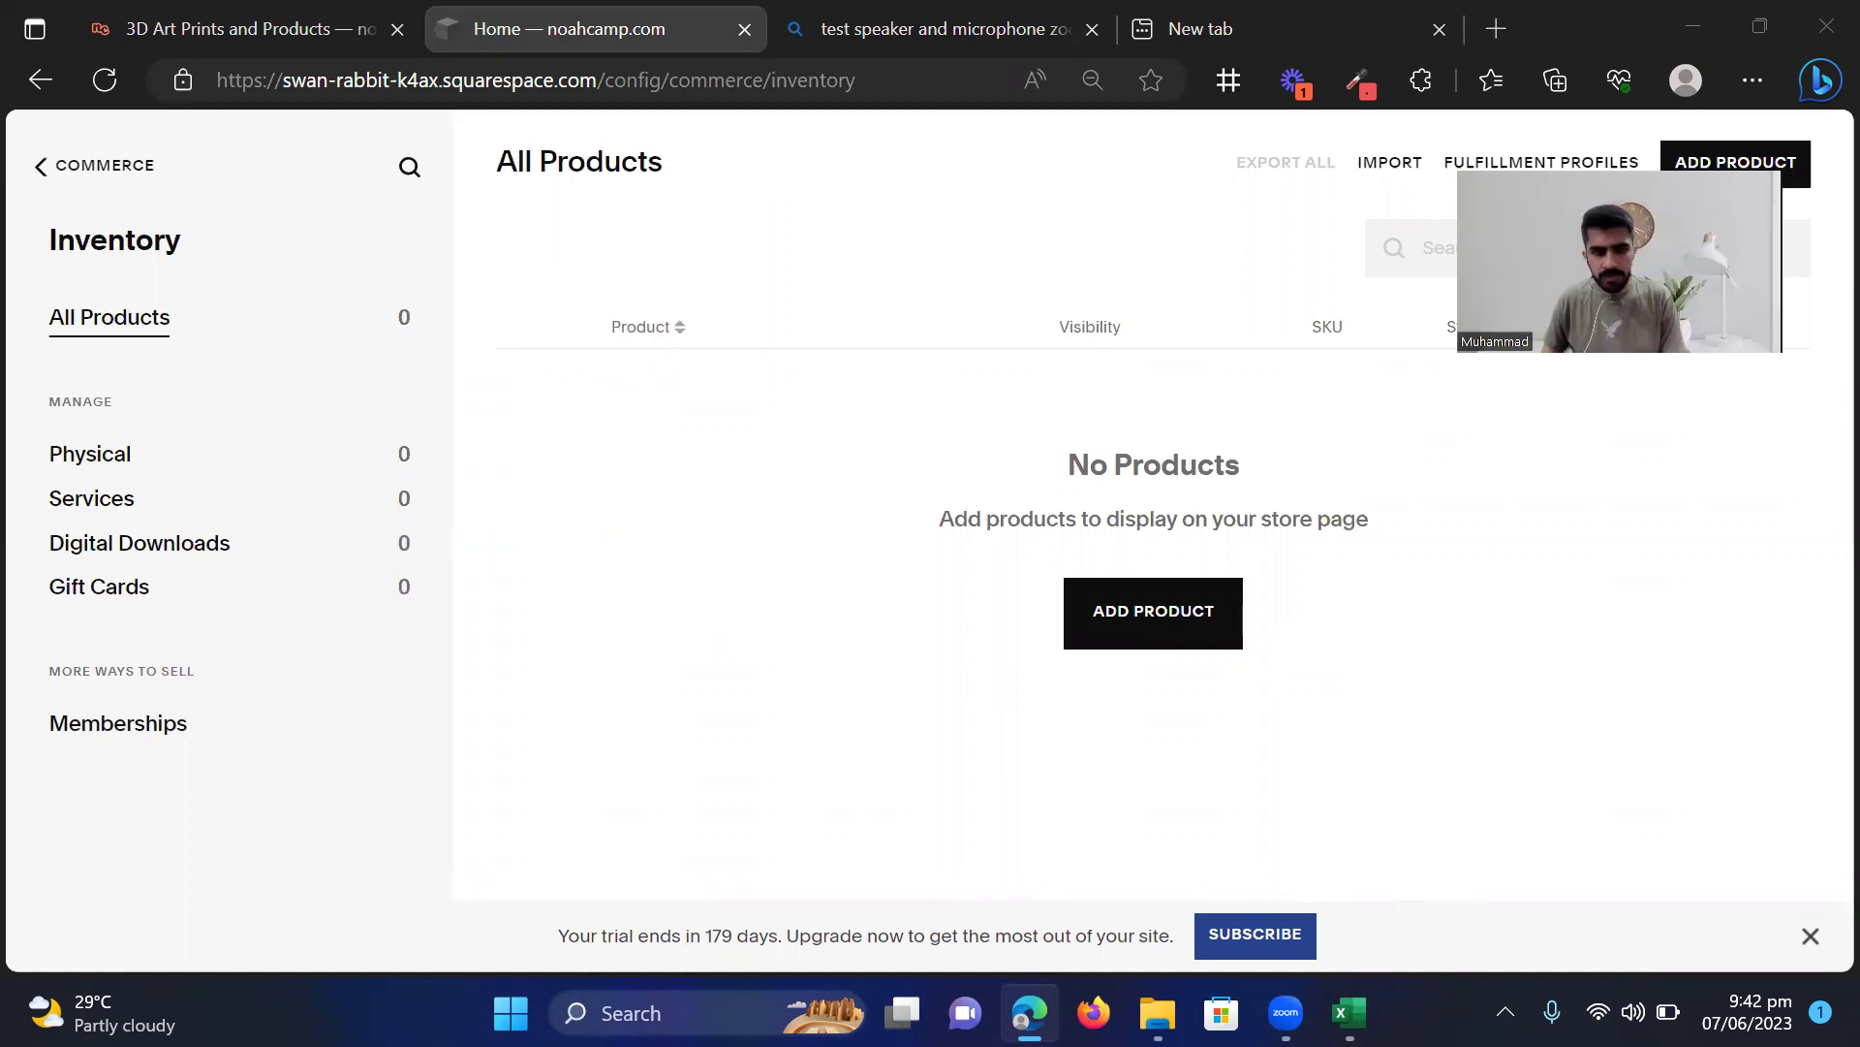
# Widen column D in the Excel products sheet so the Product Page entries fit
pyautogui.hotkey('alt', 'Tab')
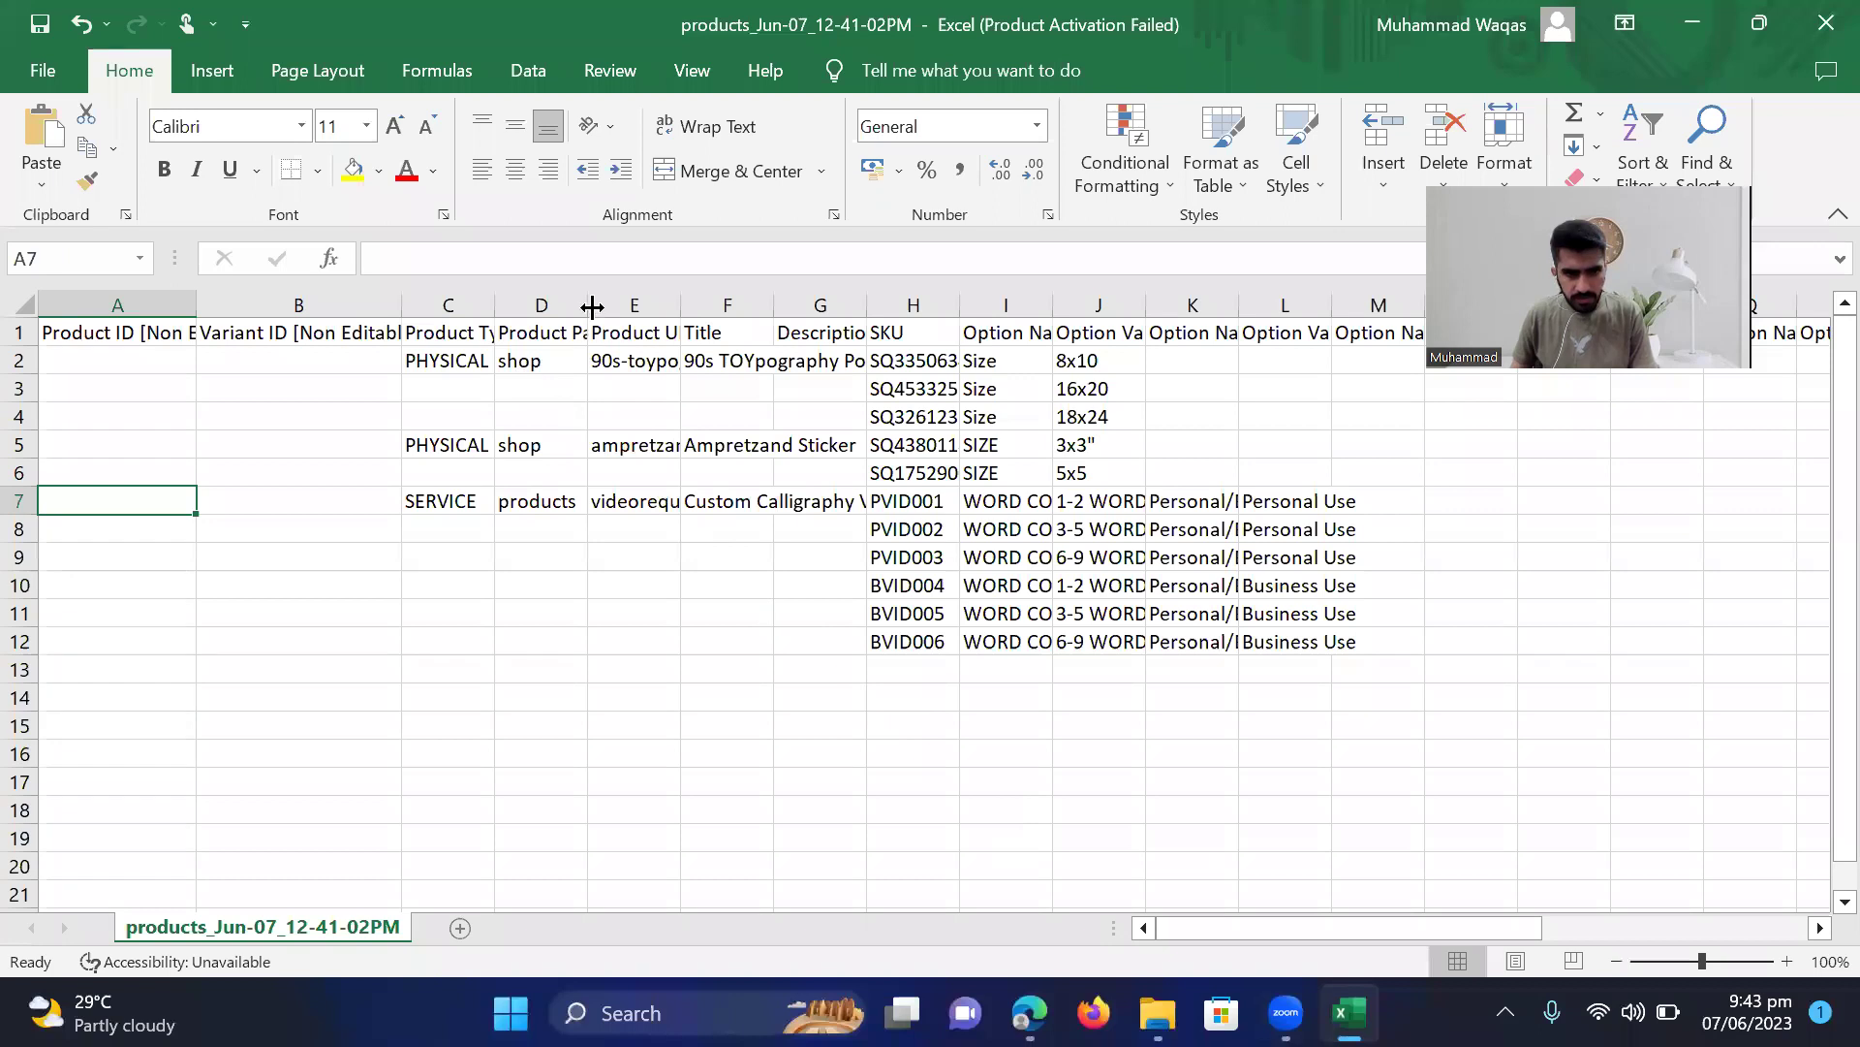
pyautogui.moveTo(590, 306); pyautogui.dragTo(686, 308)
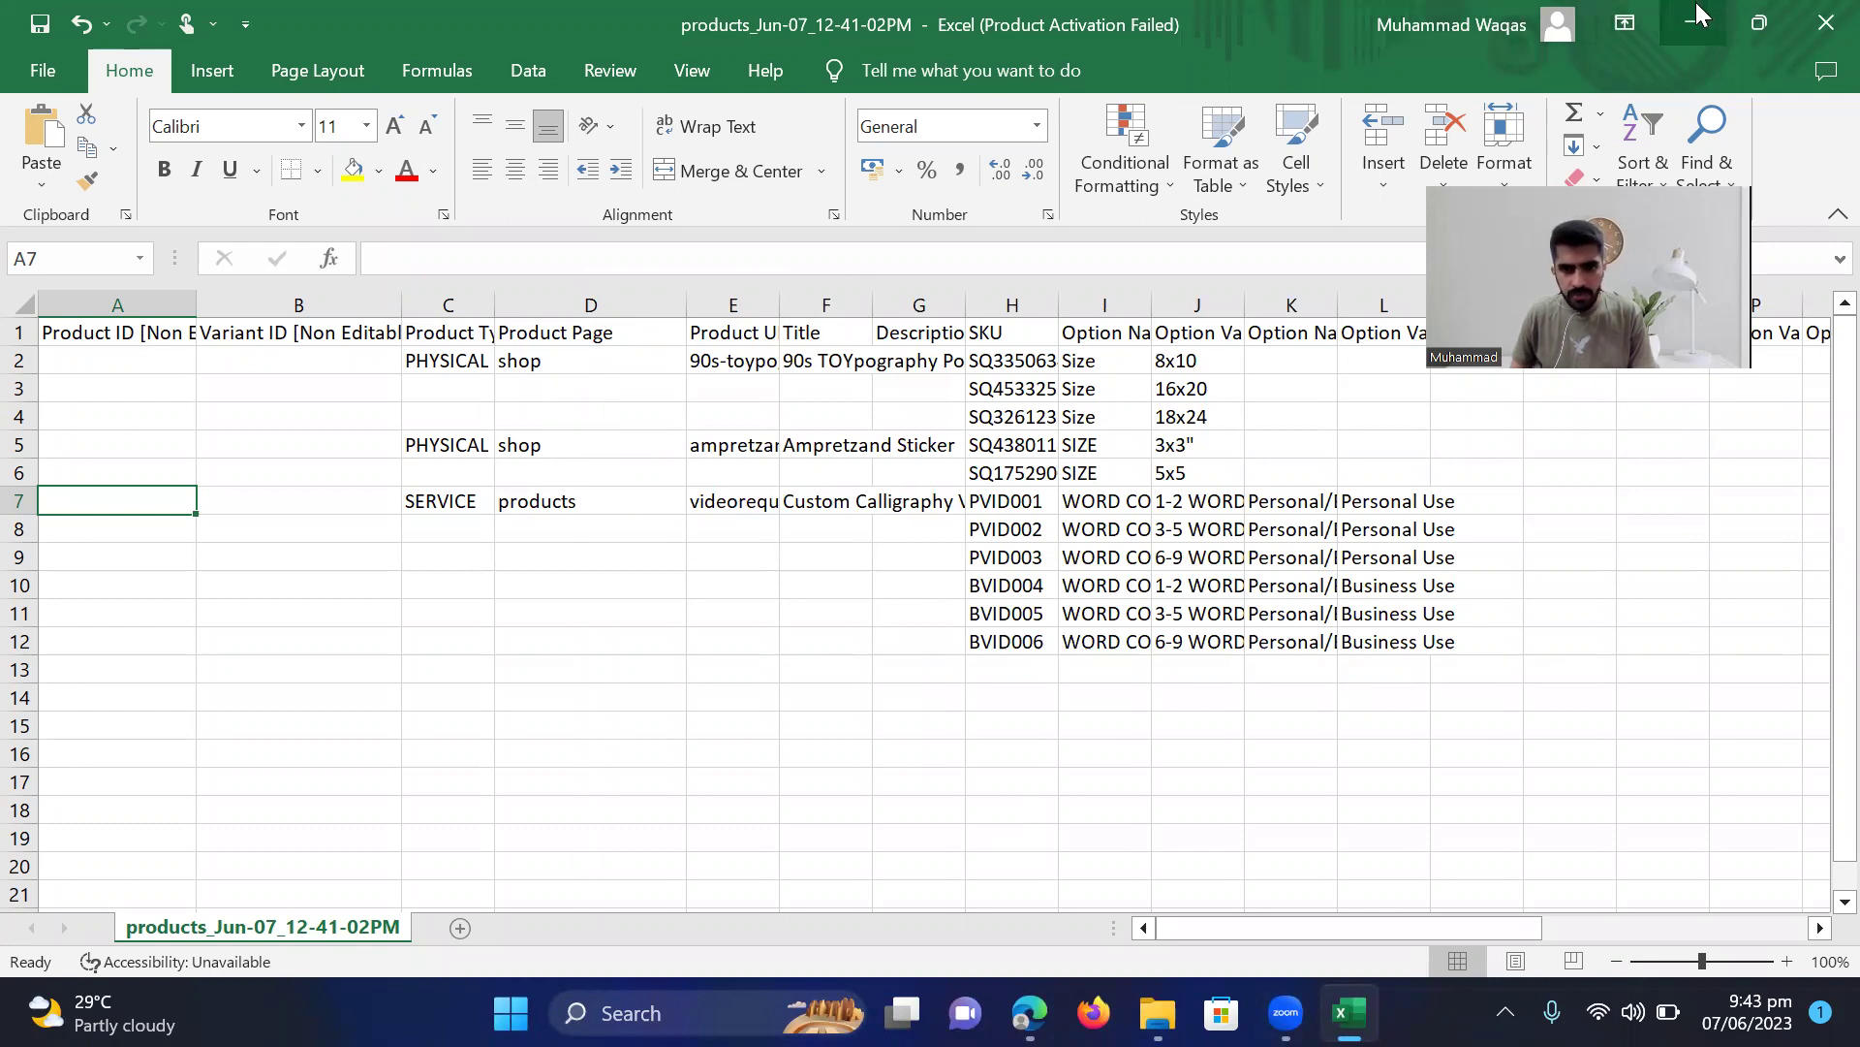
pyautogui.click(1760, 22)
# Add a Store page with a chosen layout under Not Linked pages and rename it Shop
pyautogui.hotkey('alt', 'Tab')
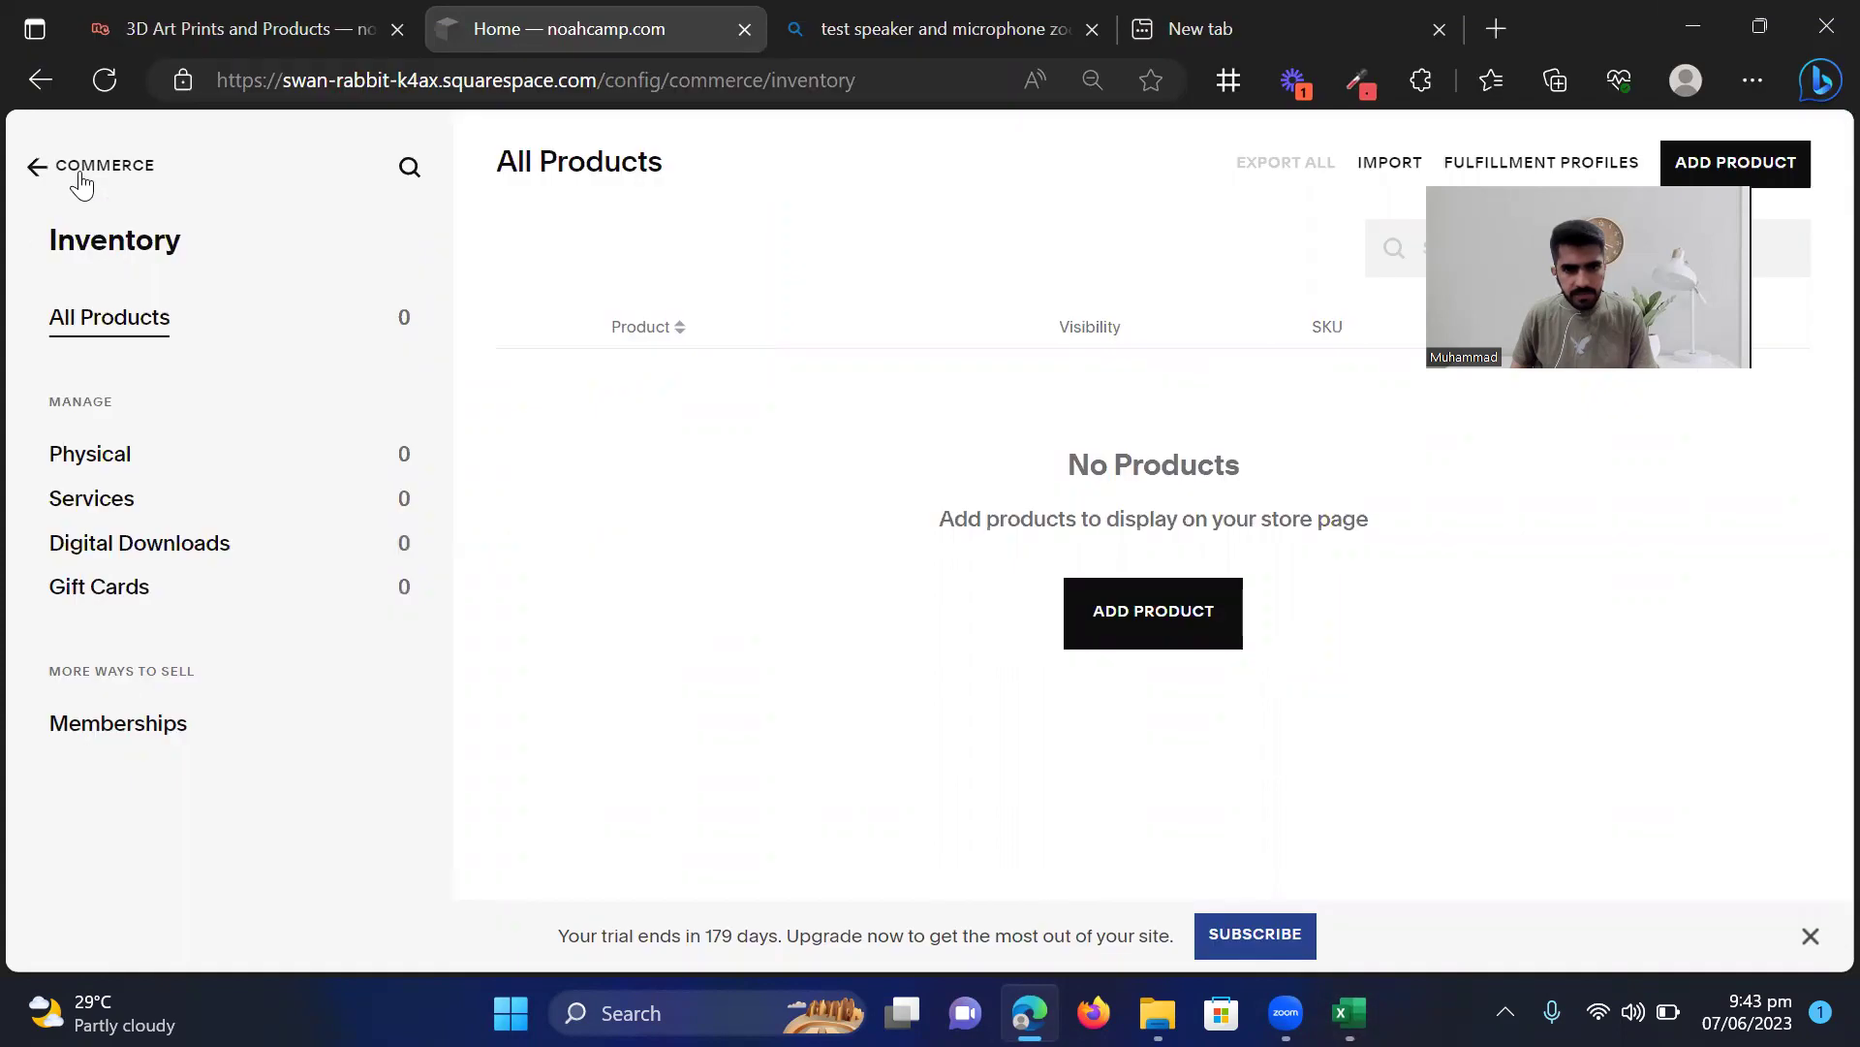
pyautogui.click(78, 174)
pyautogui.click(79, 175)
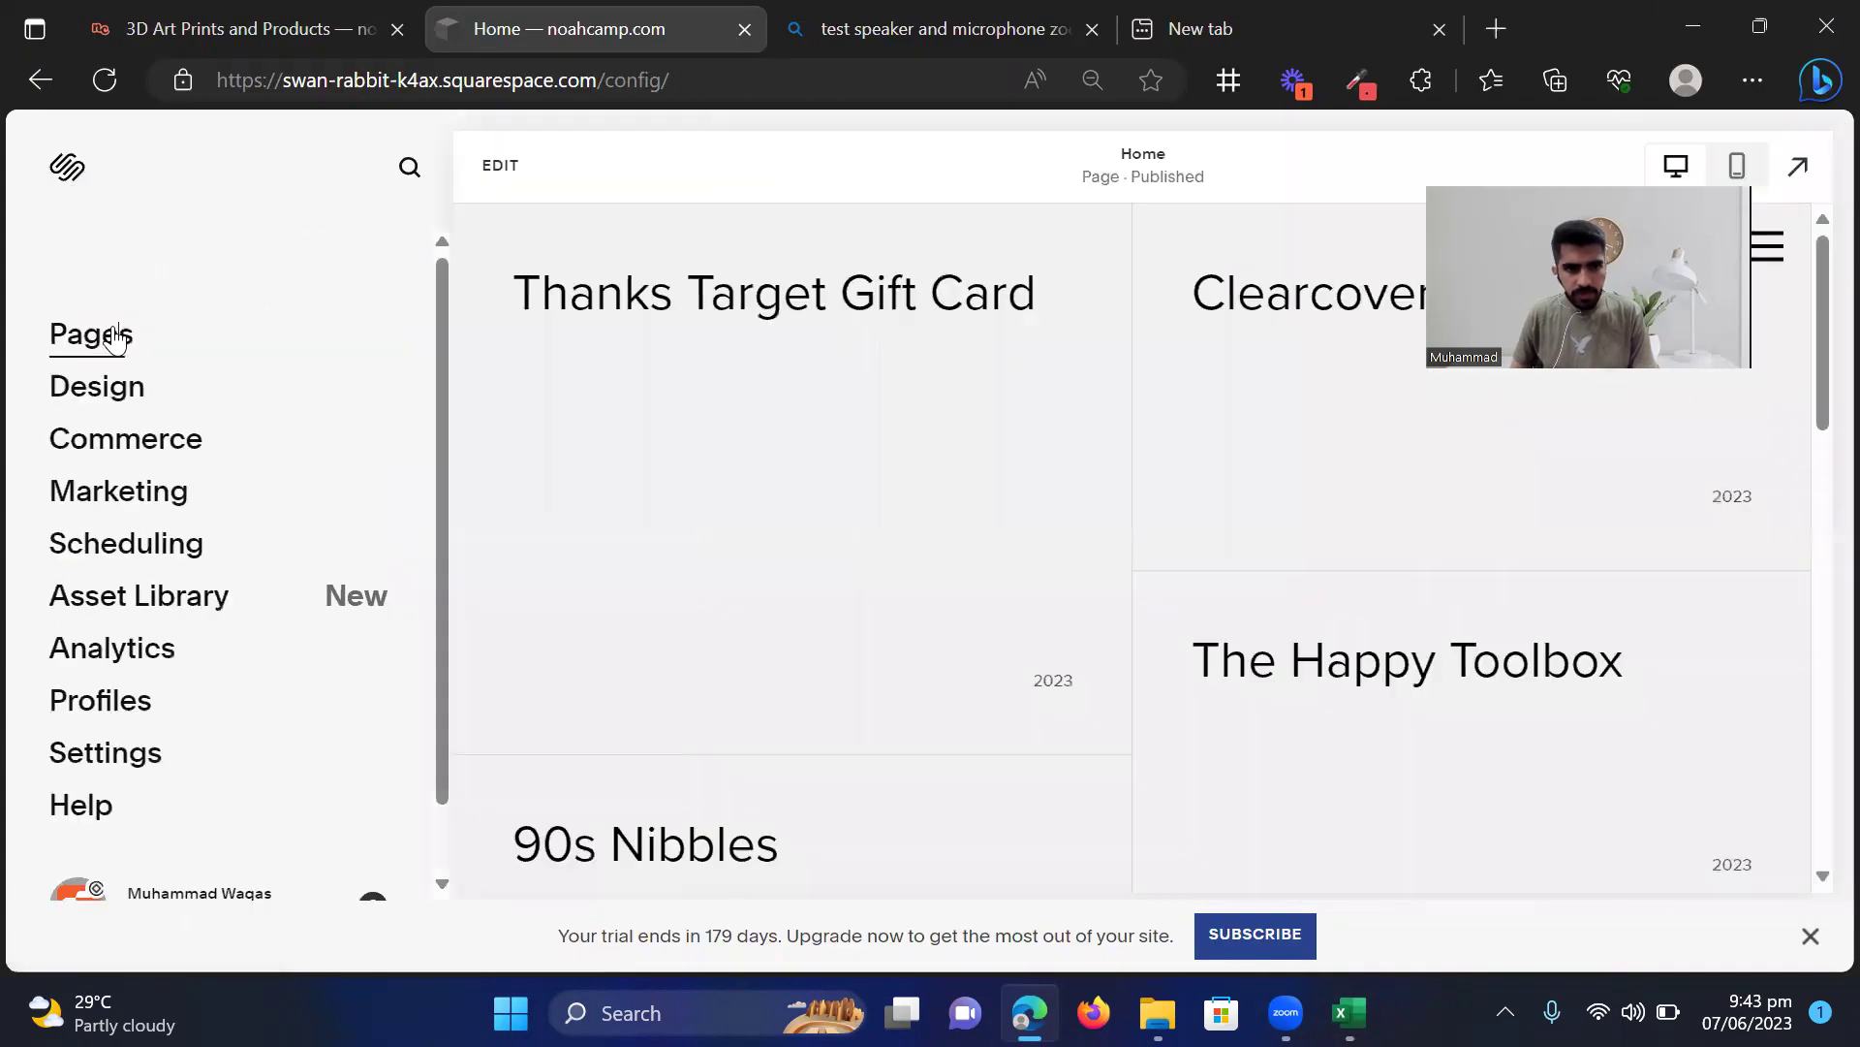
pyautogui.click(114, 334)
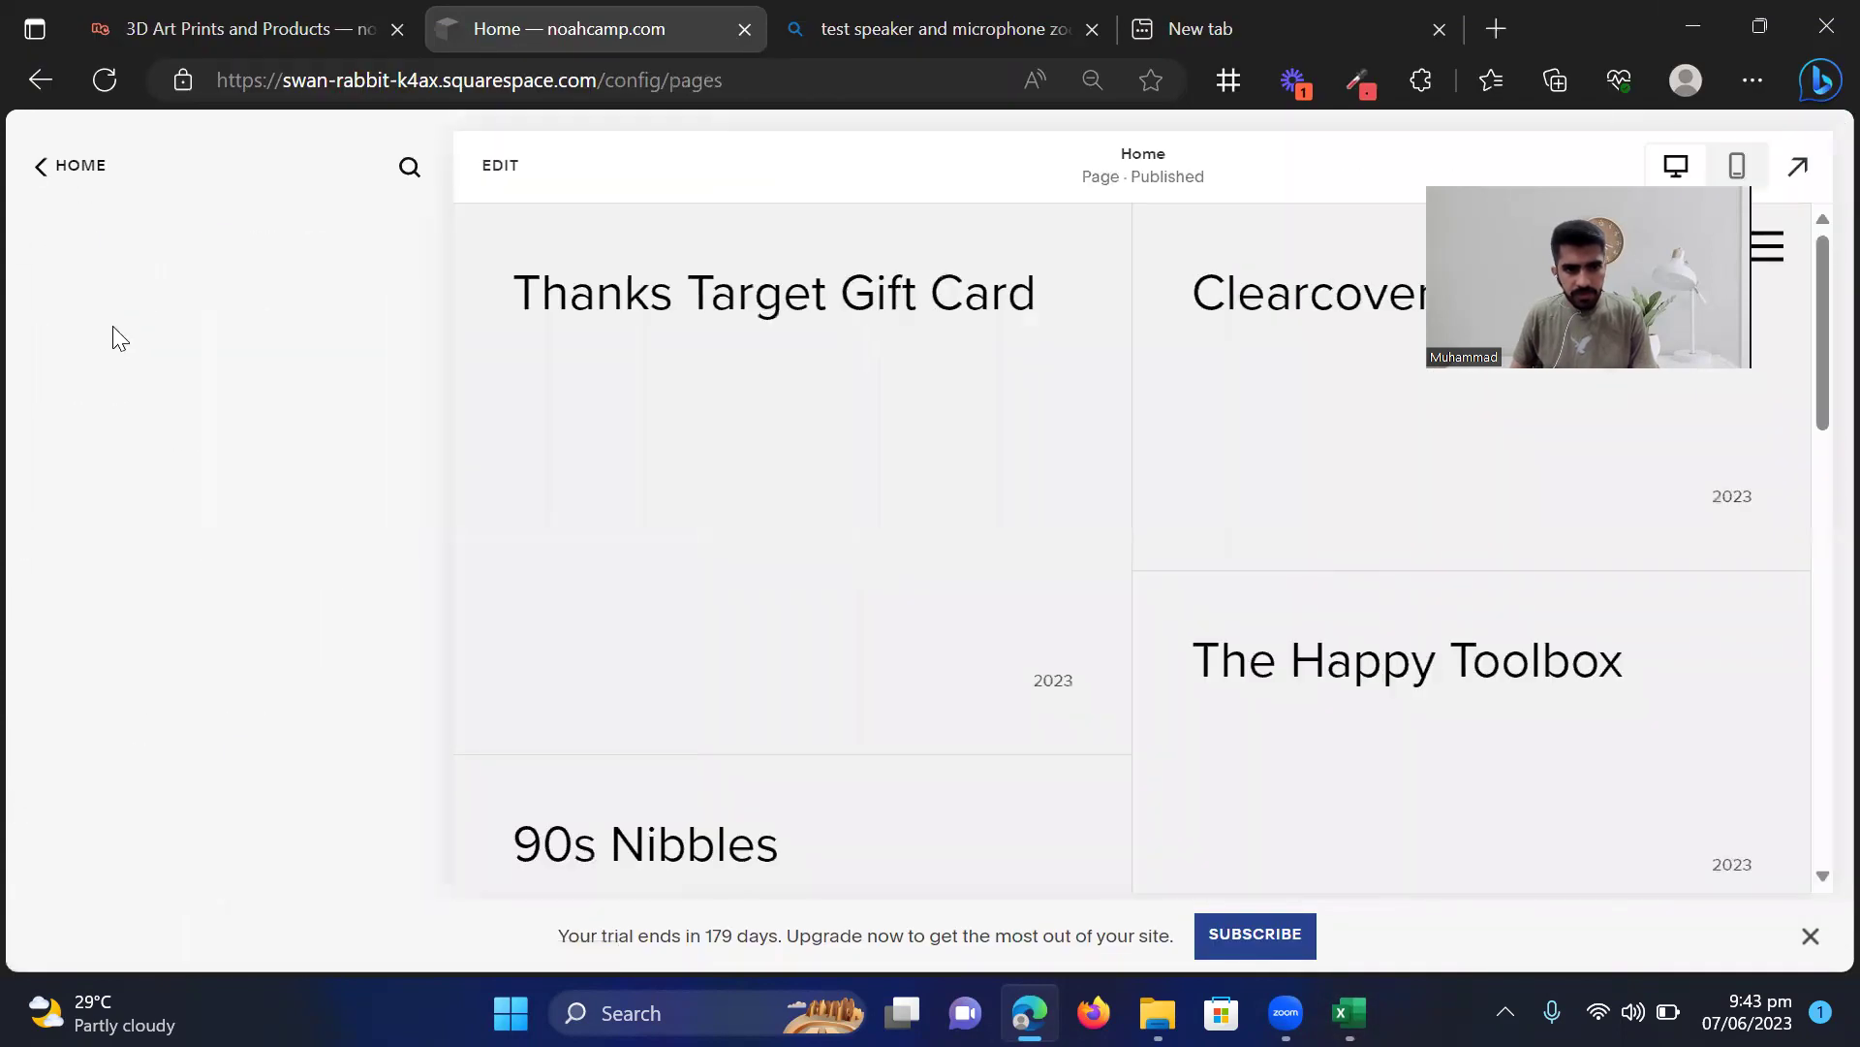
pyautogui.scroll(-1, 332, 427)
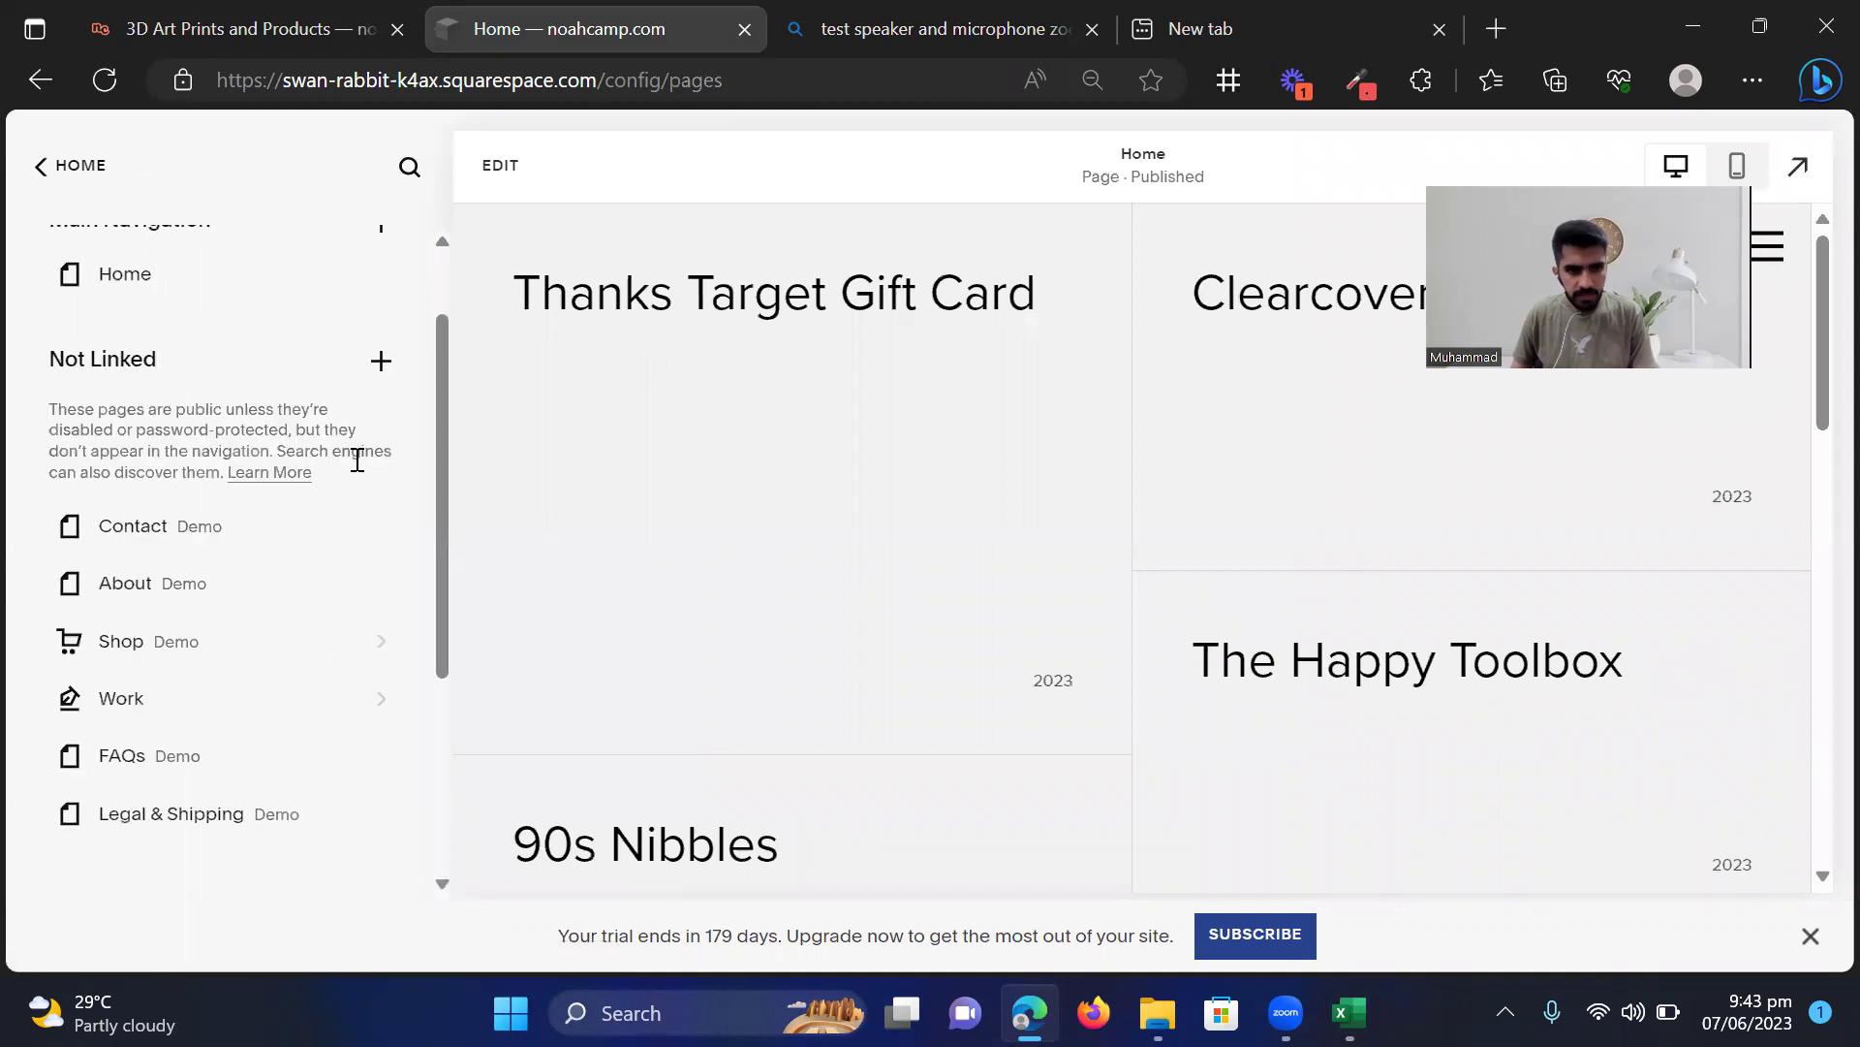
pyautogui.click(379, 363)
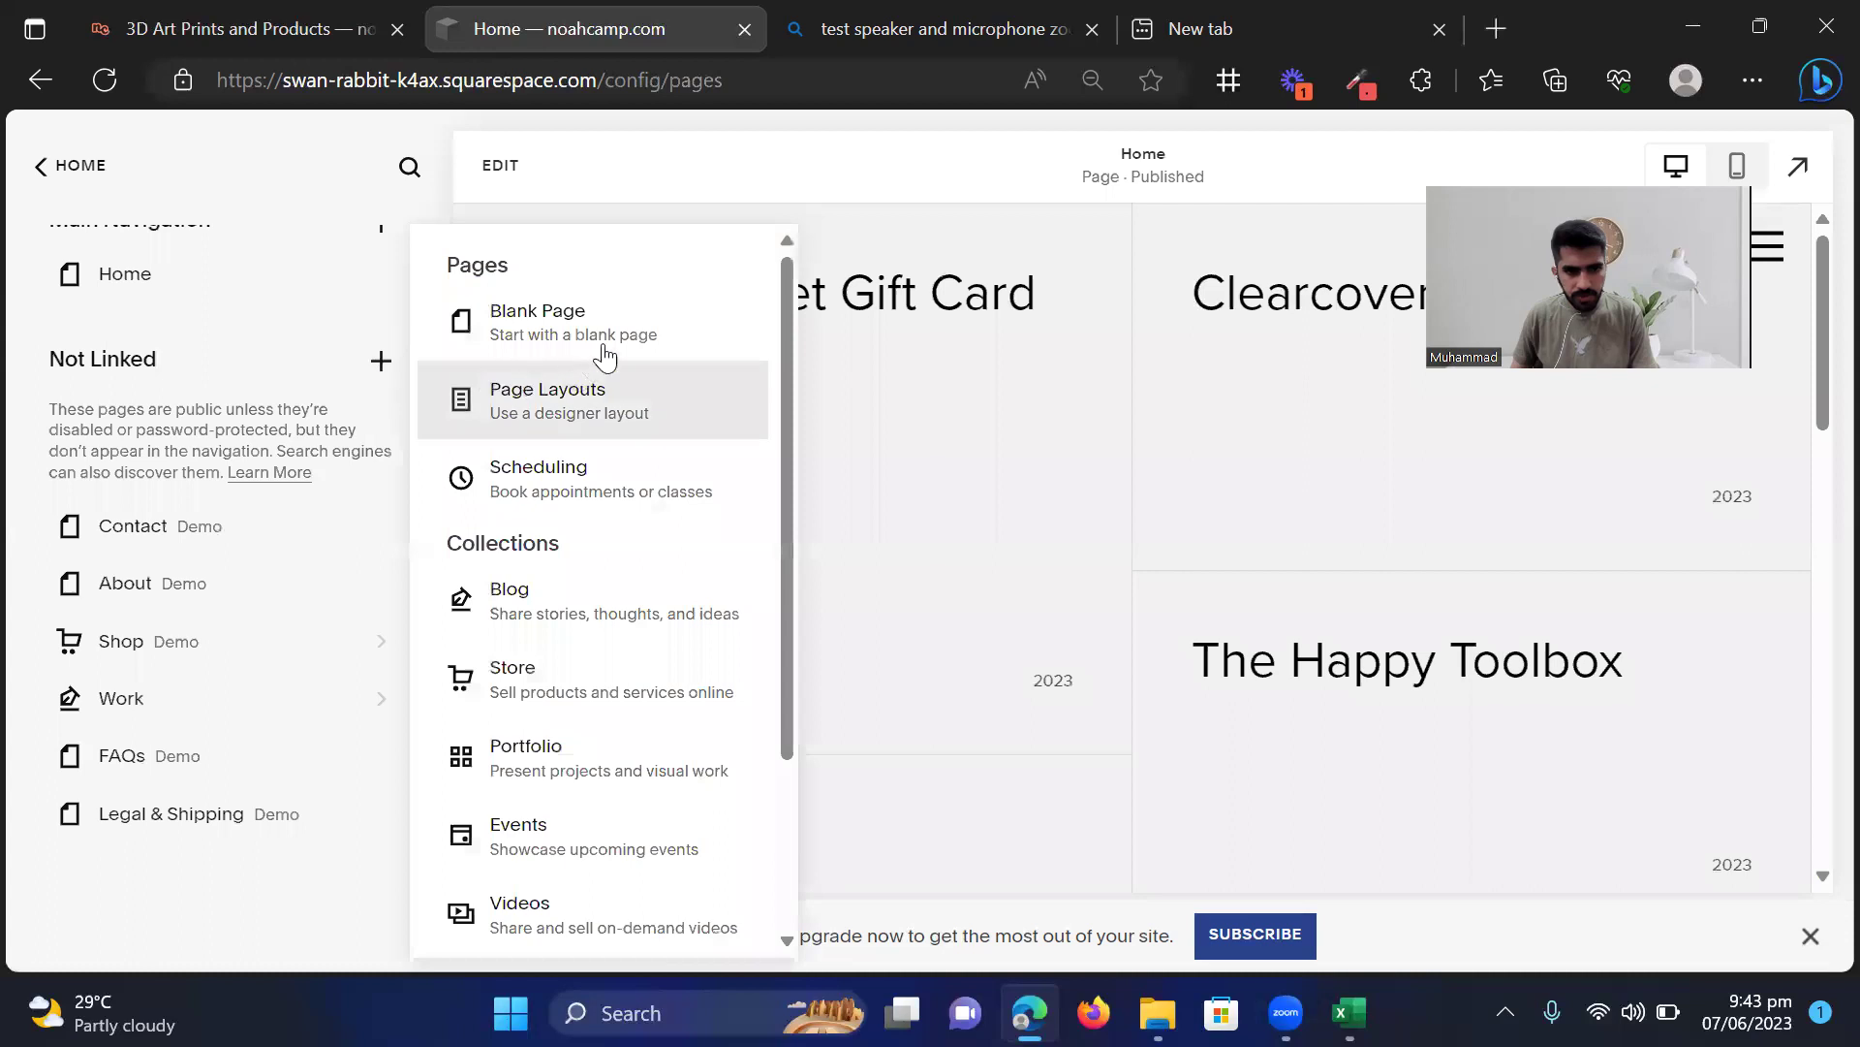
pyautogui.click(560, 692)
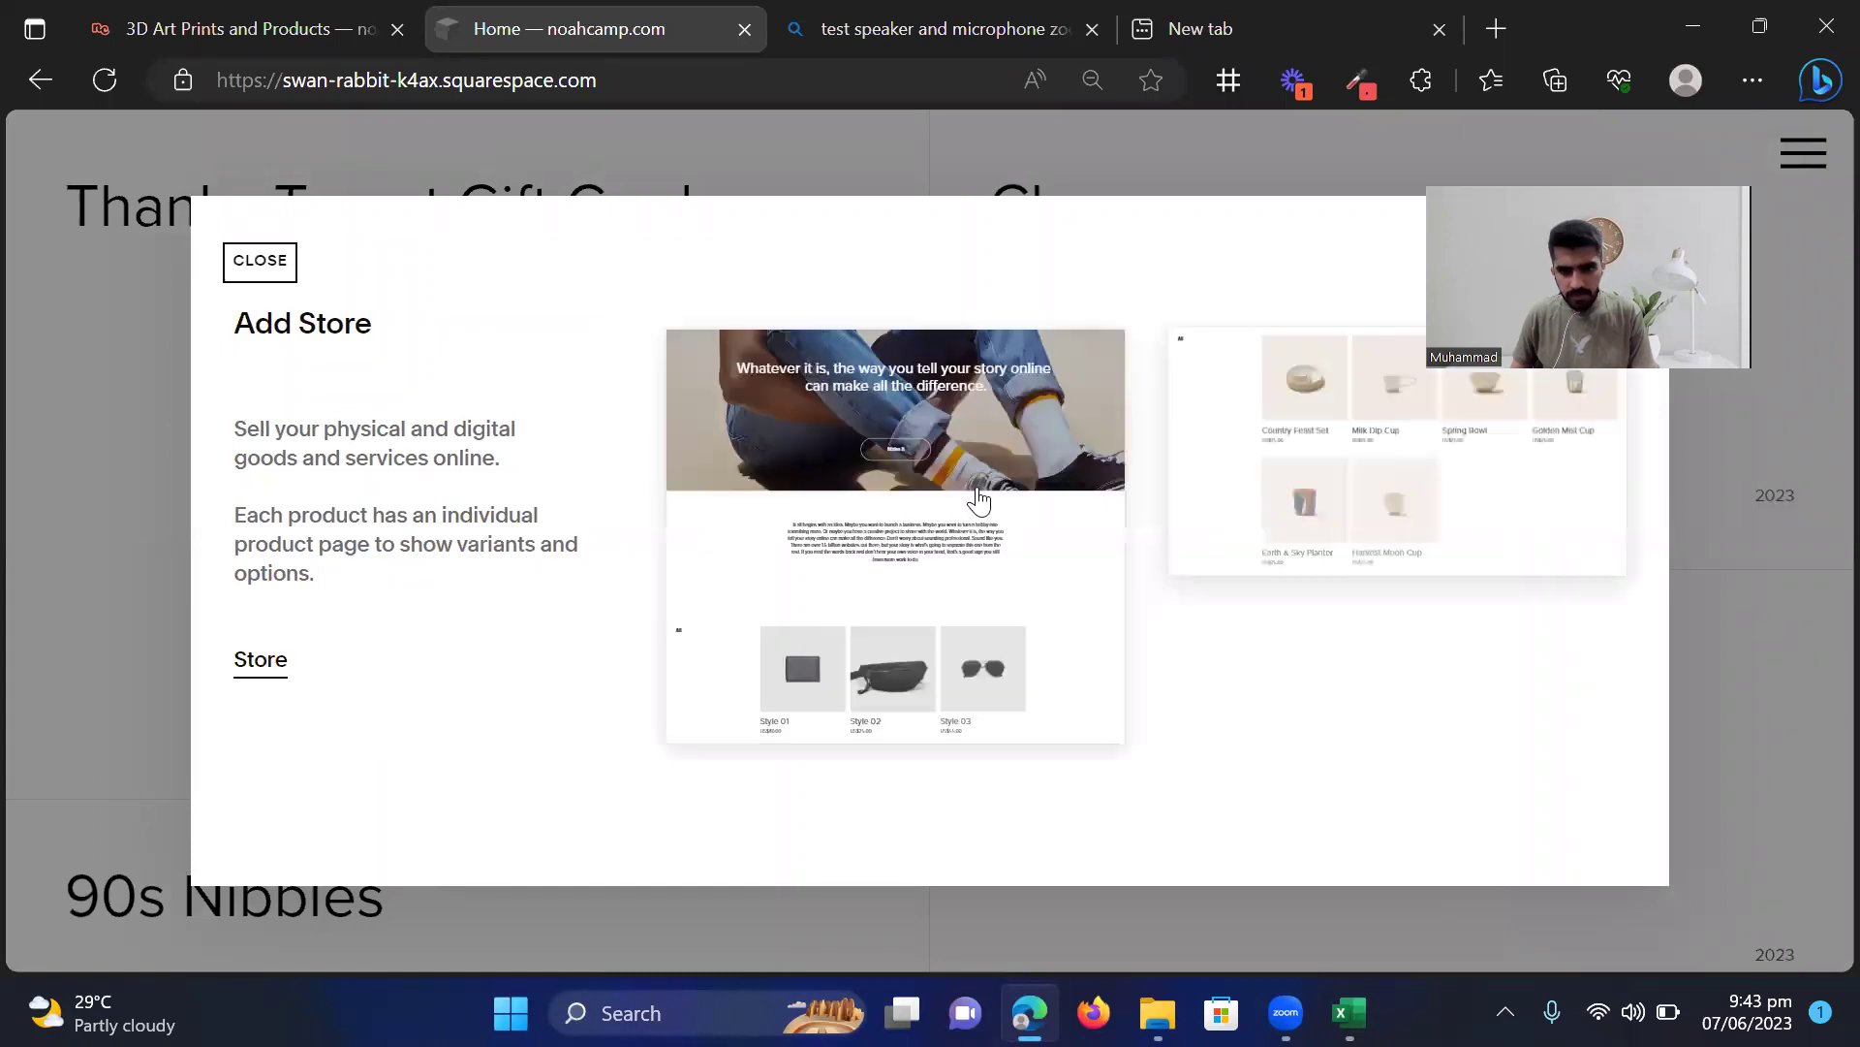
pyautogui.click(1318, 478)
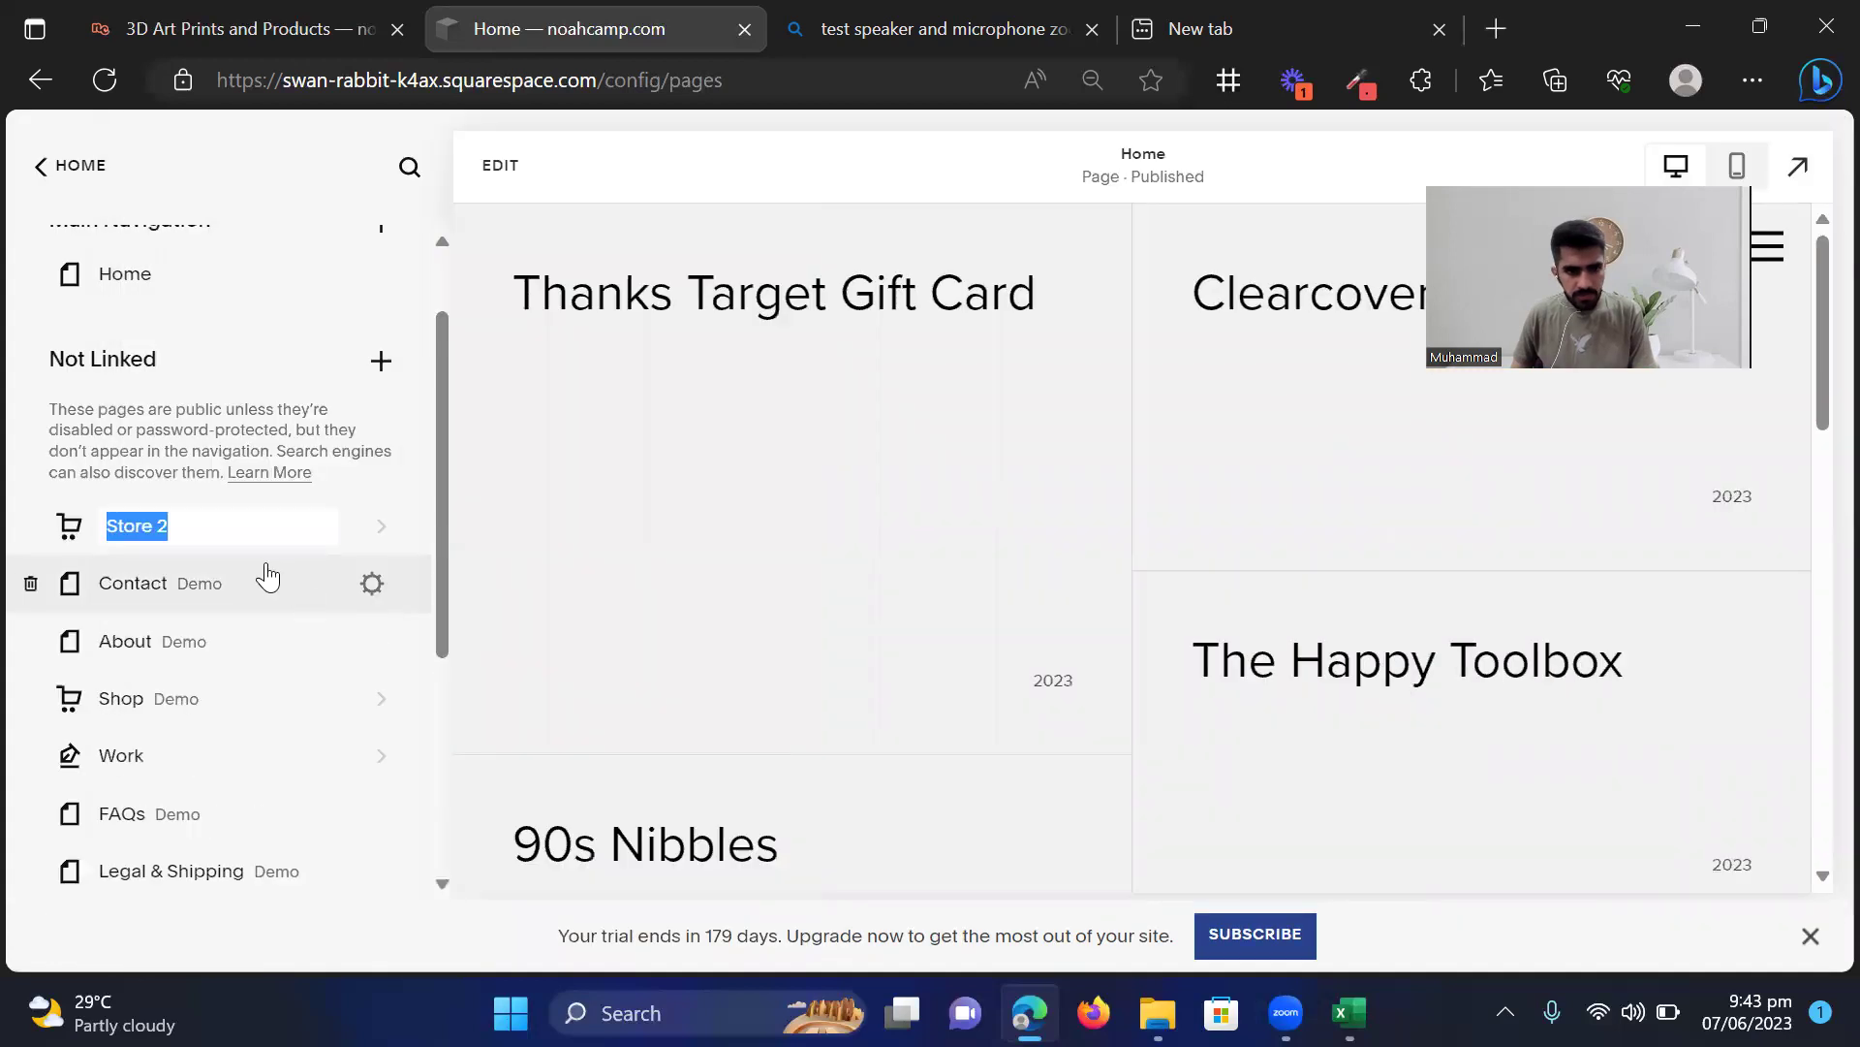
pyautogui.write('Shop')
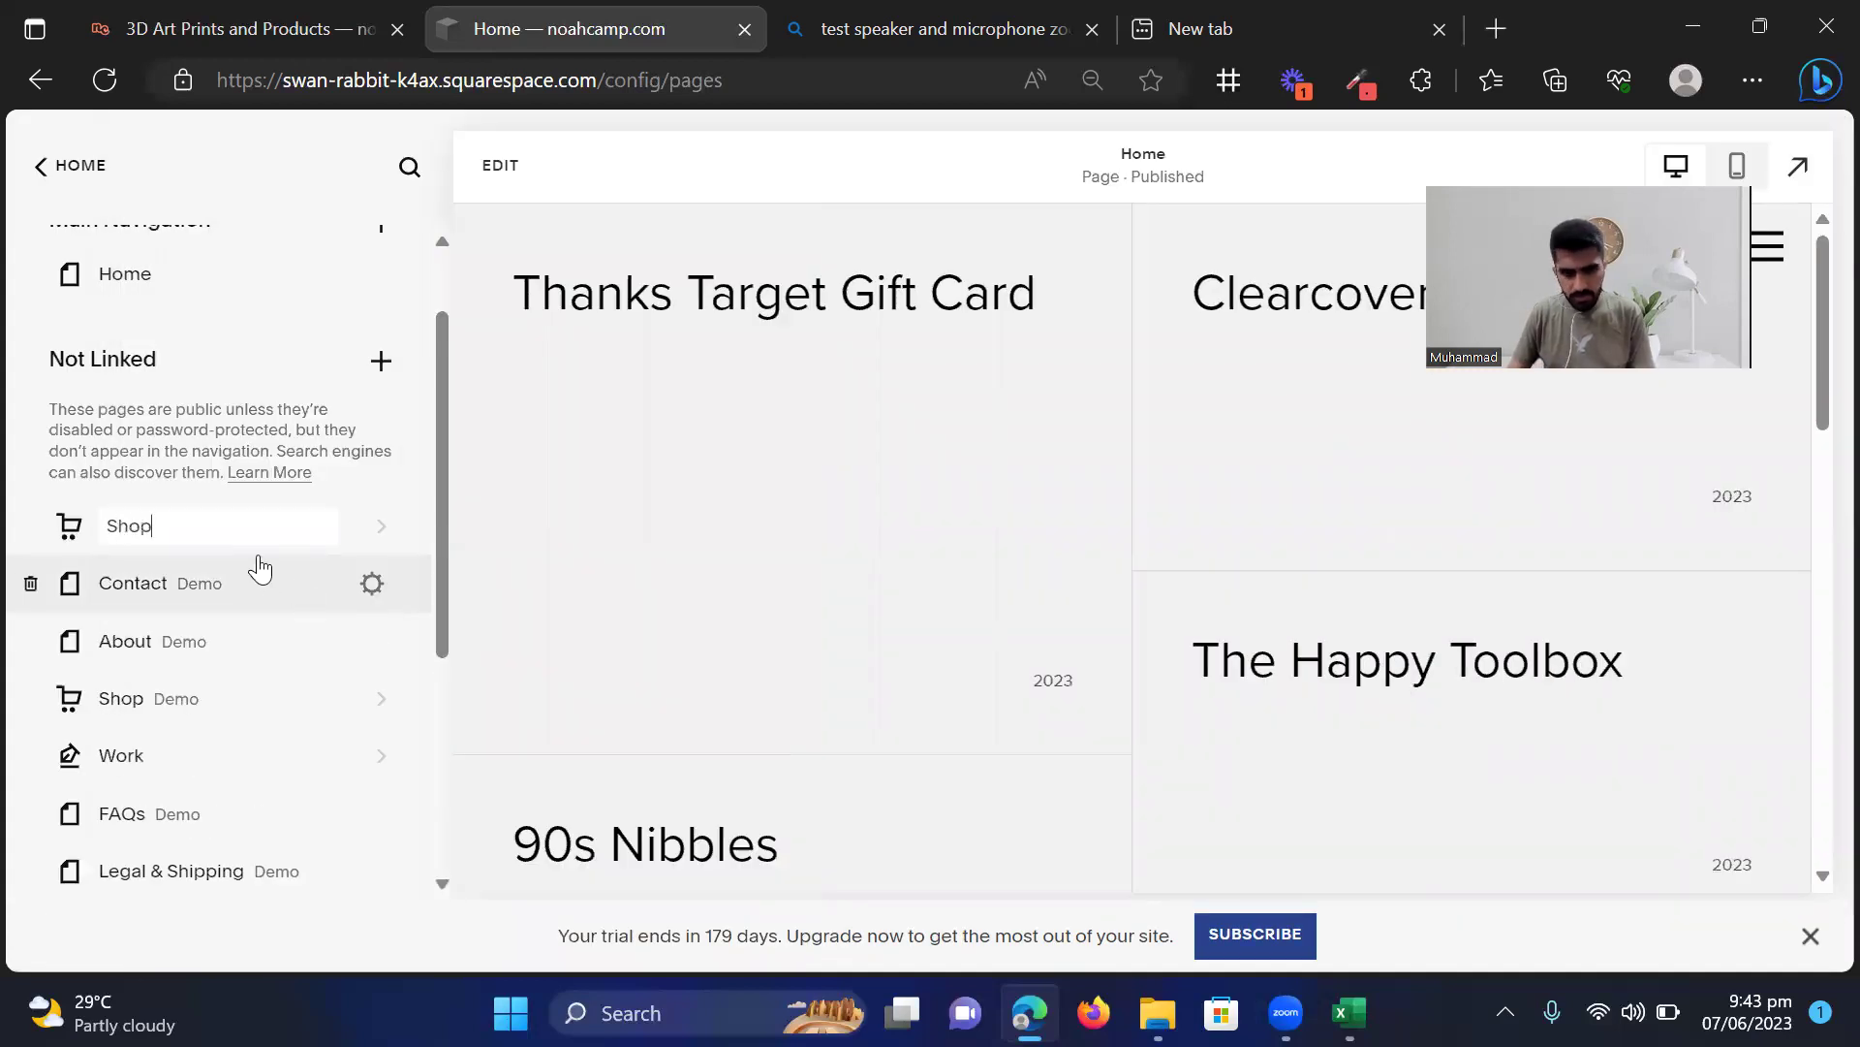
pyautogui.click(335, 506)
# Check the Shop page's Store Settings slug /shop against the spreadsheet, then close the settings
pyautogui.click(64, 192)
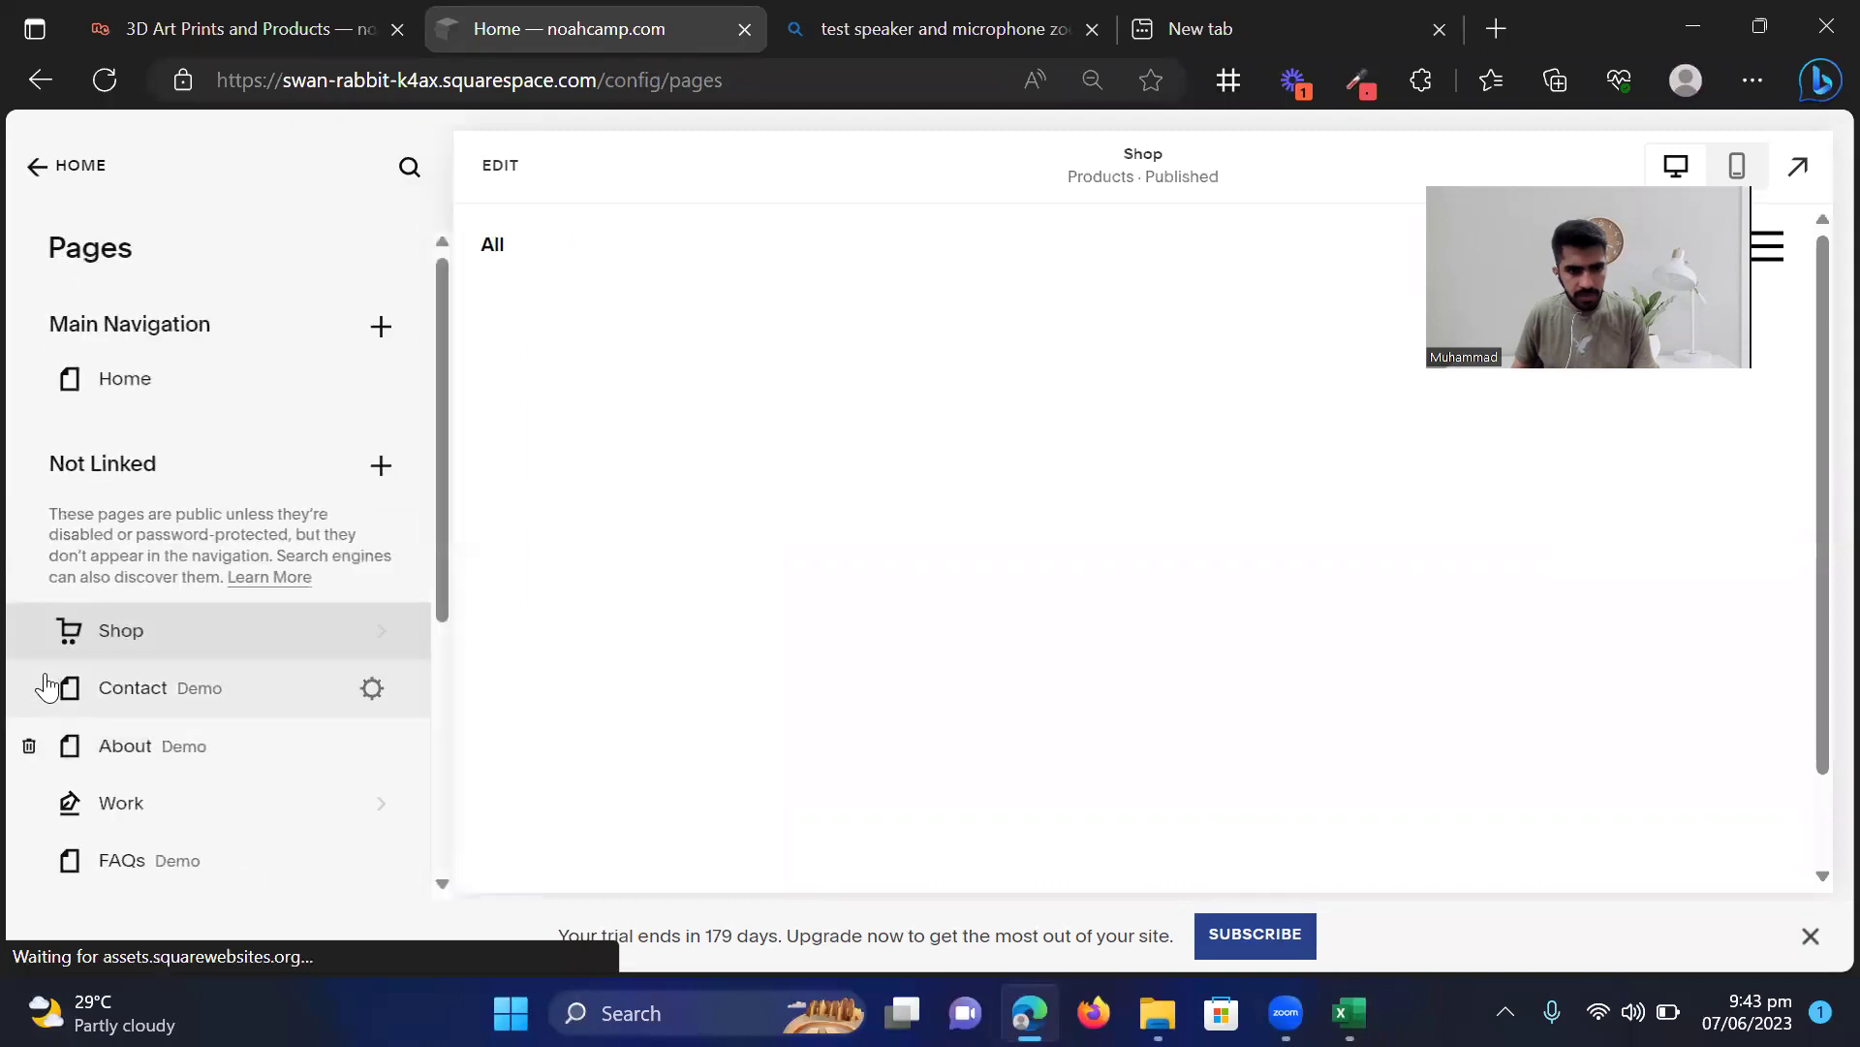
pyautogui.scroll(-3, 49, 690)
pyautogui.scroll(3, 114, 663)
pyautogui.scroll(-2, 124, 625)
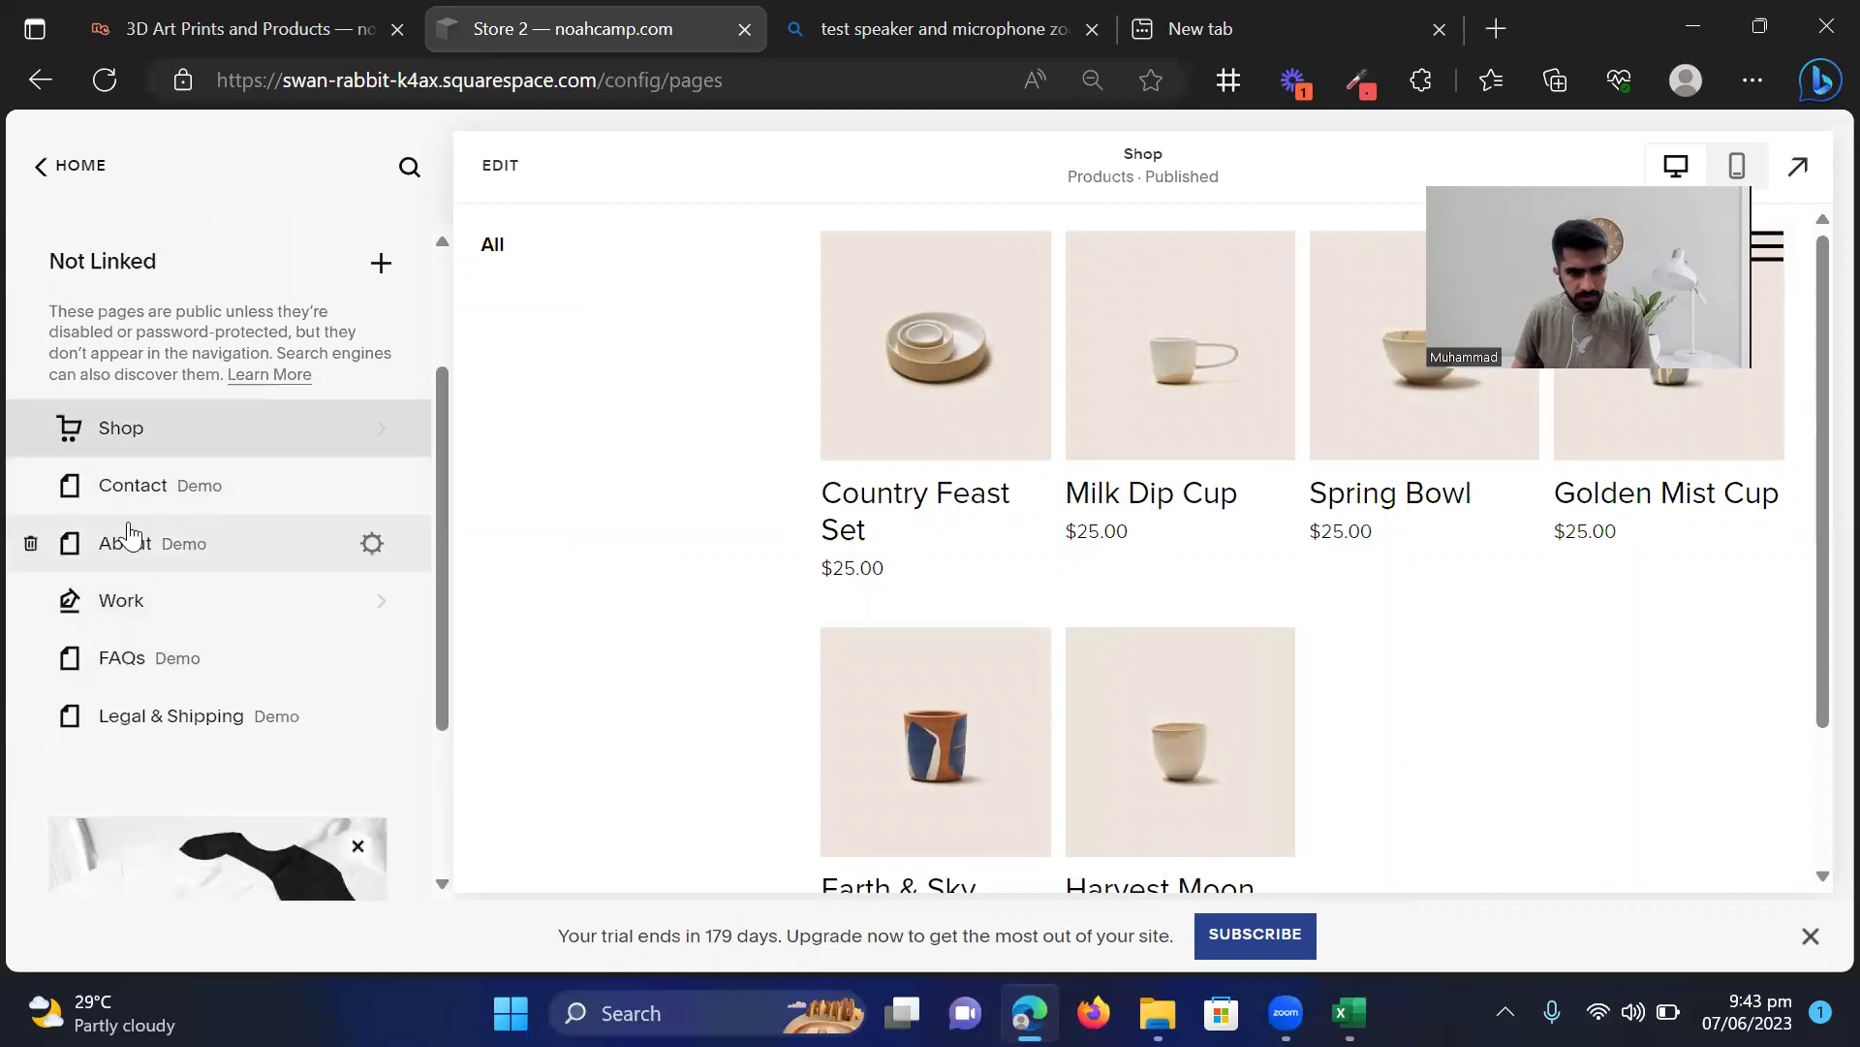
pyautogui.click(345, 438)
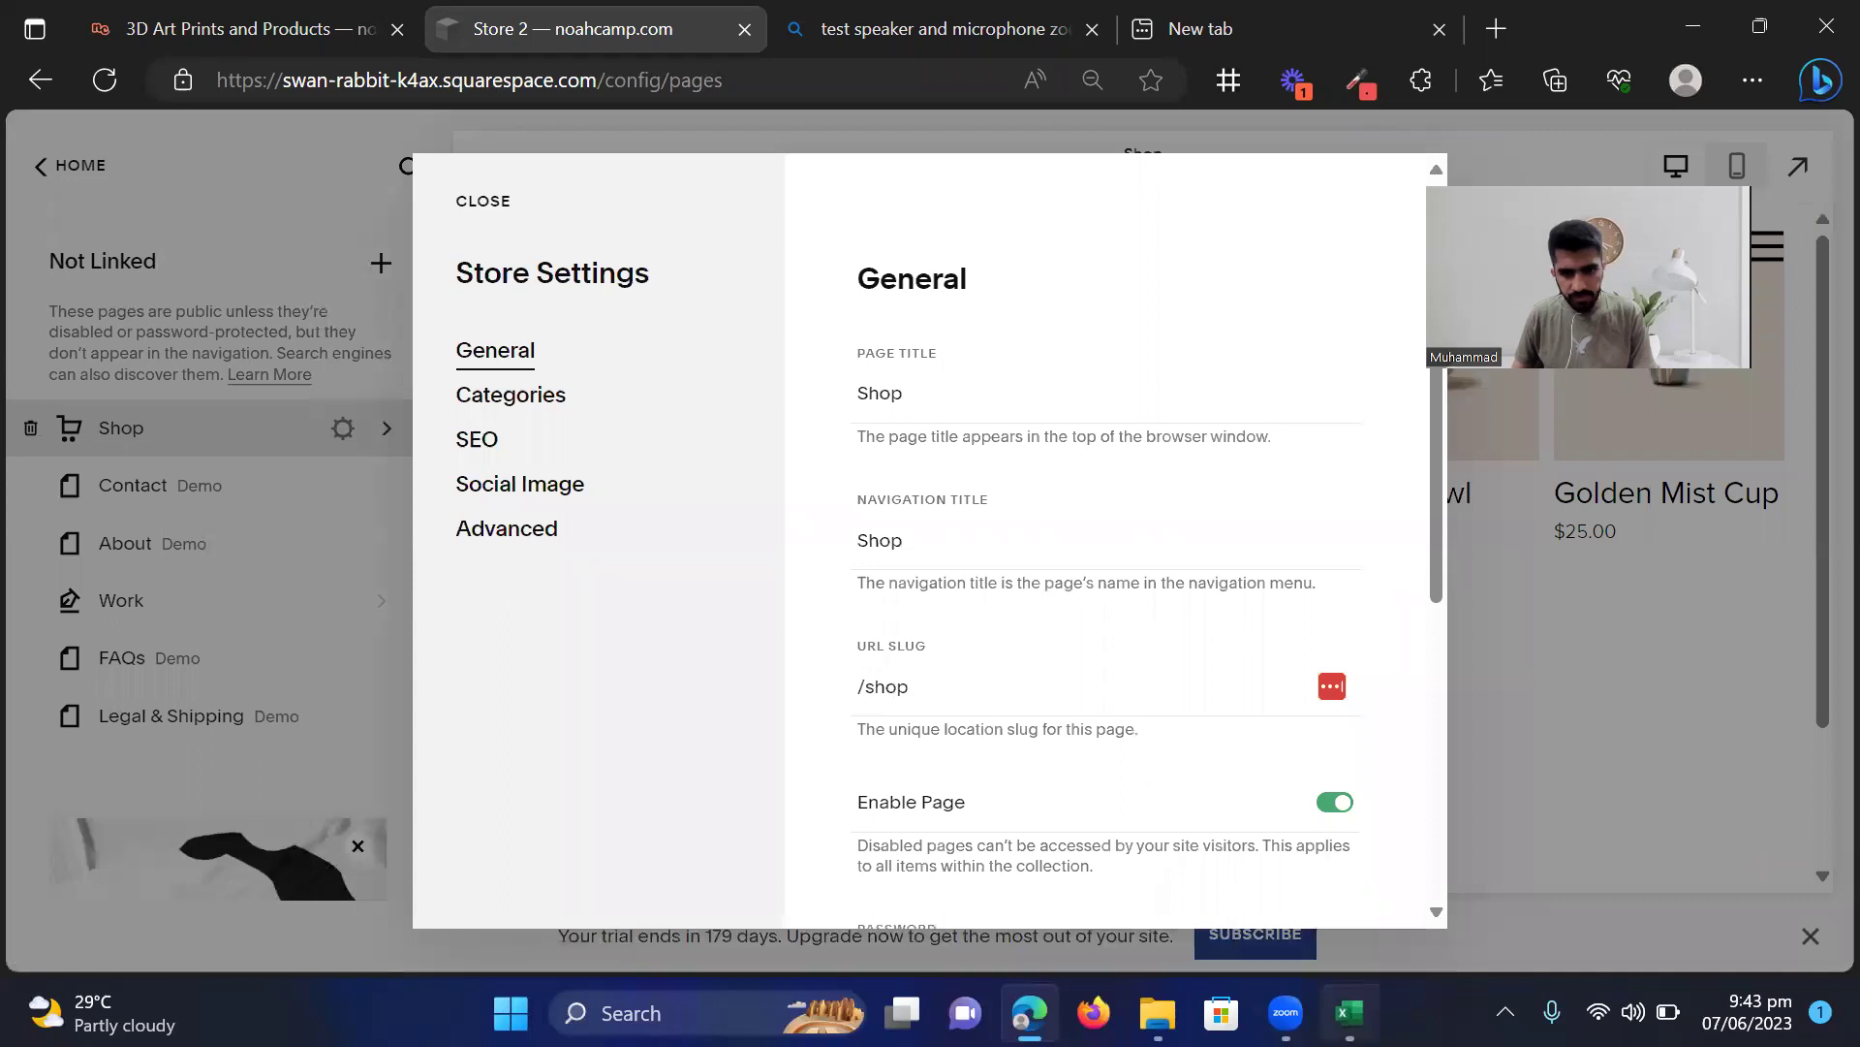
pyautogui.click(1349, 1012)
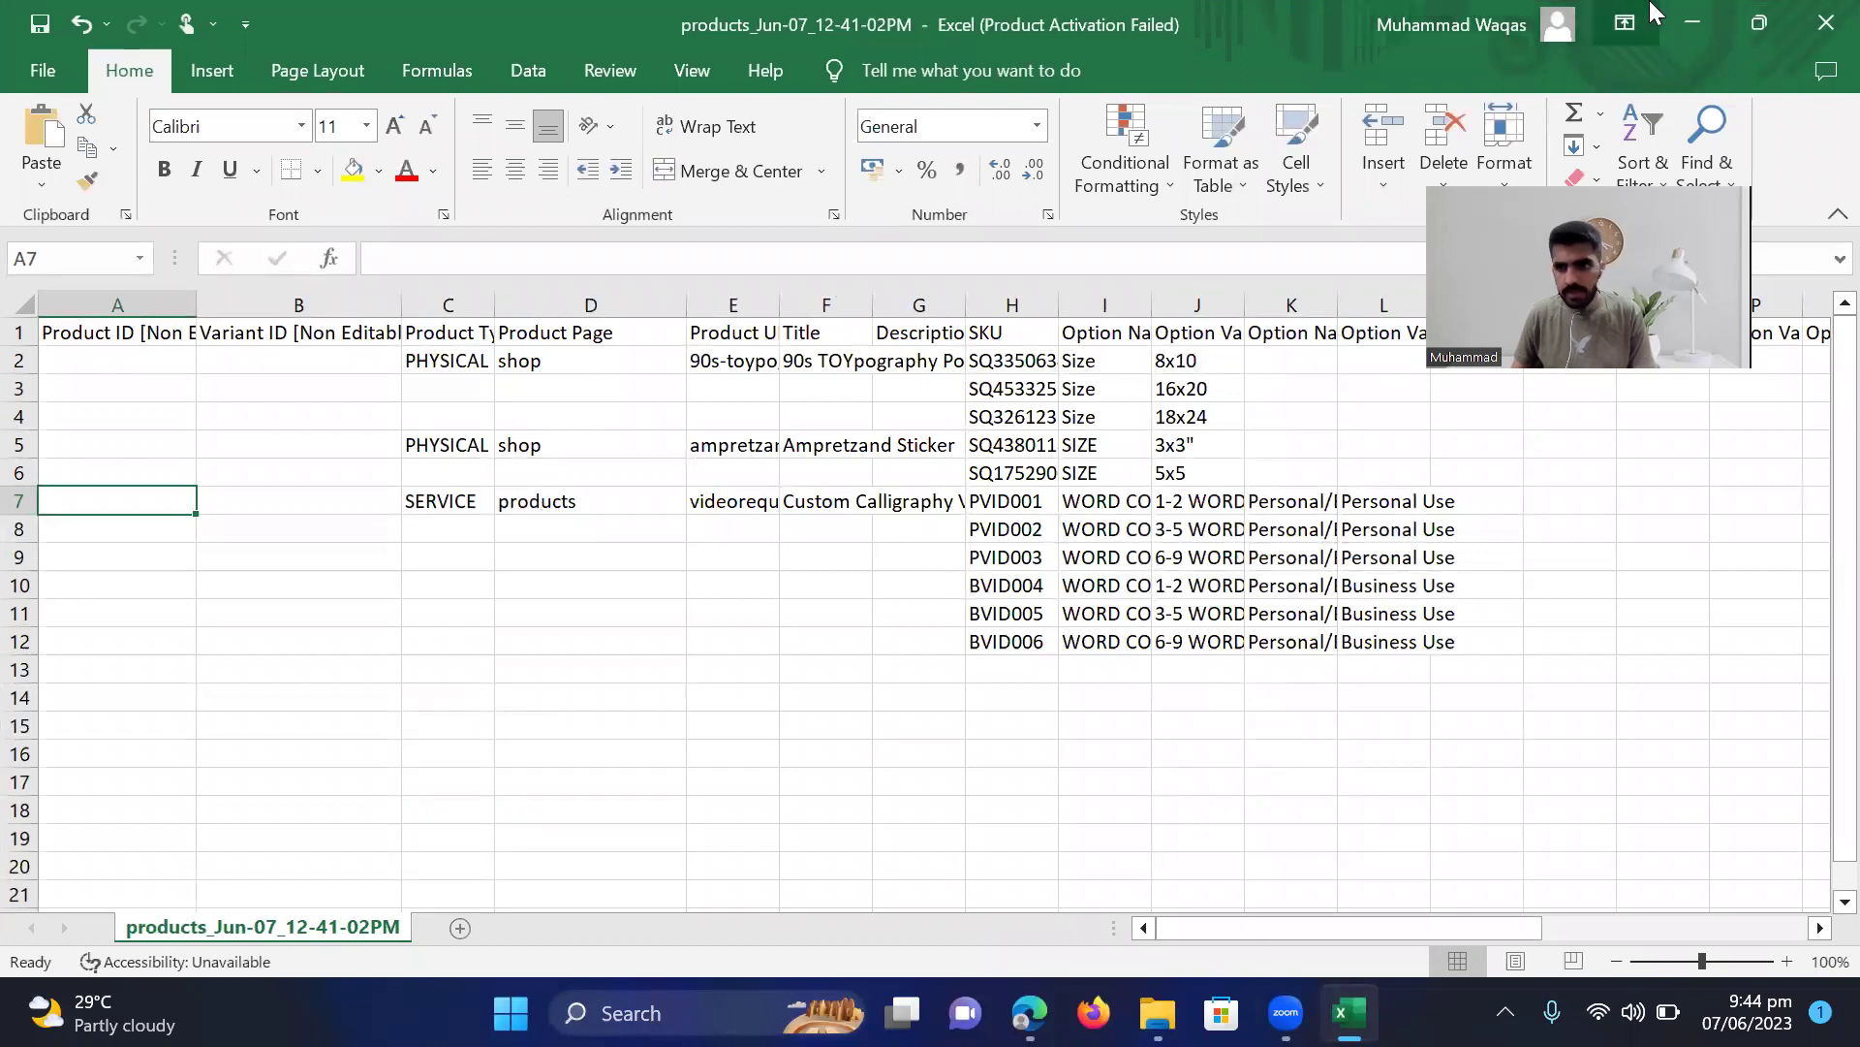
pyautogui.click(1691, 23)
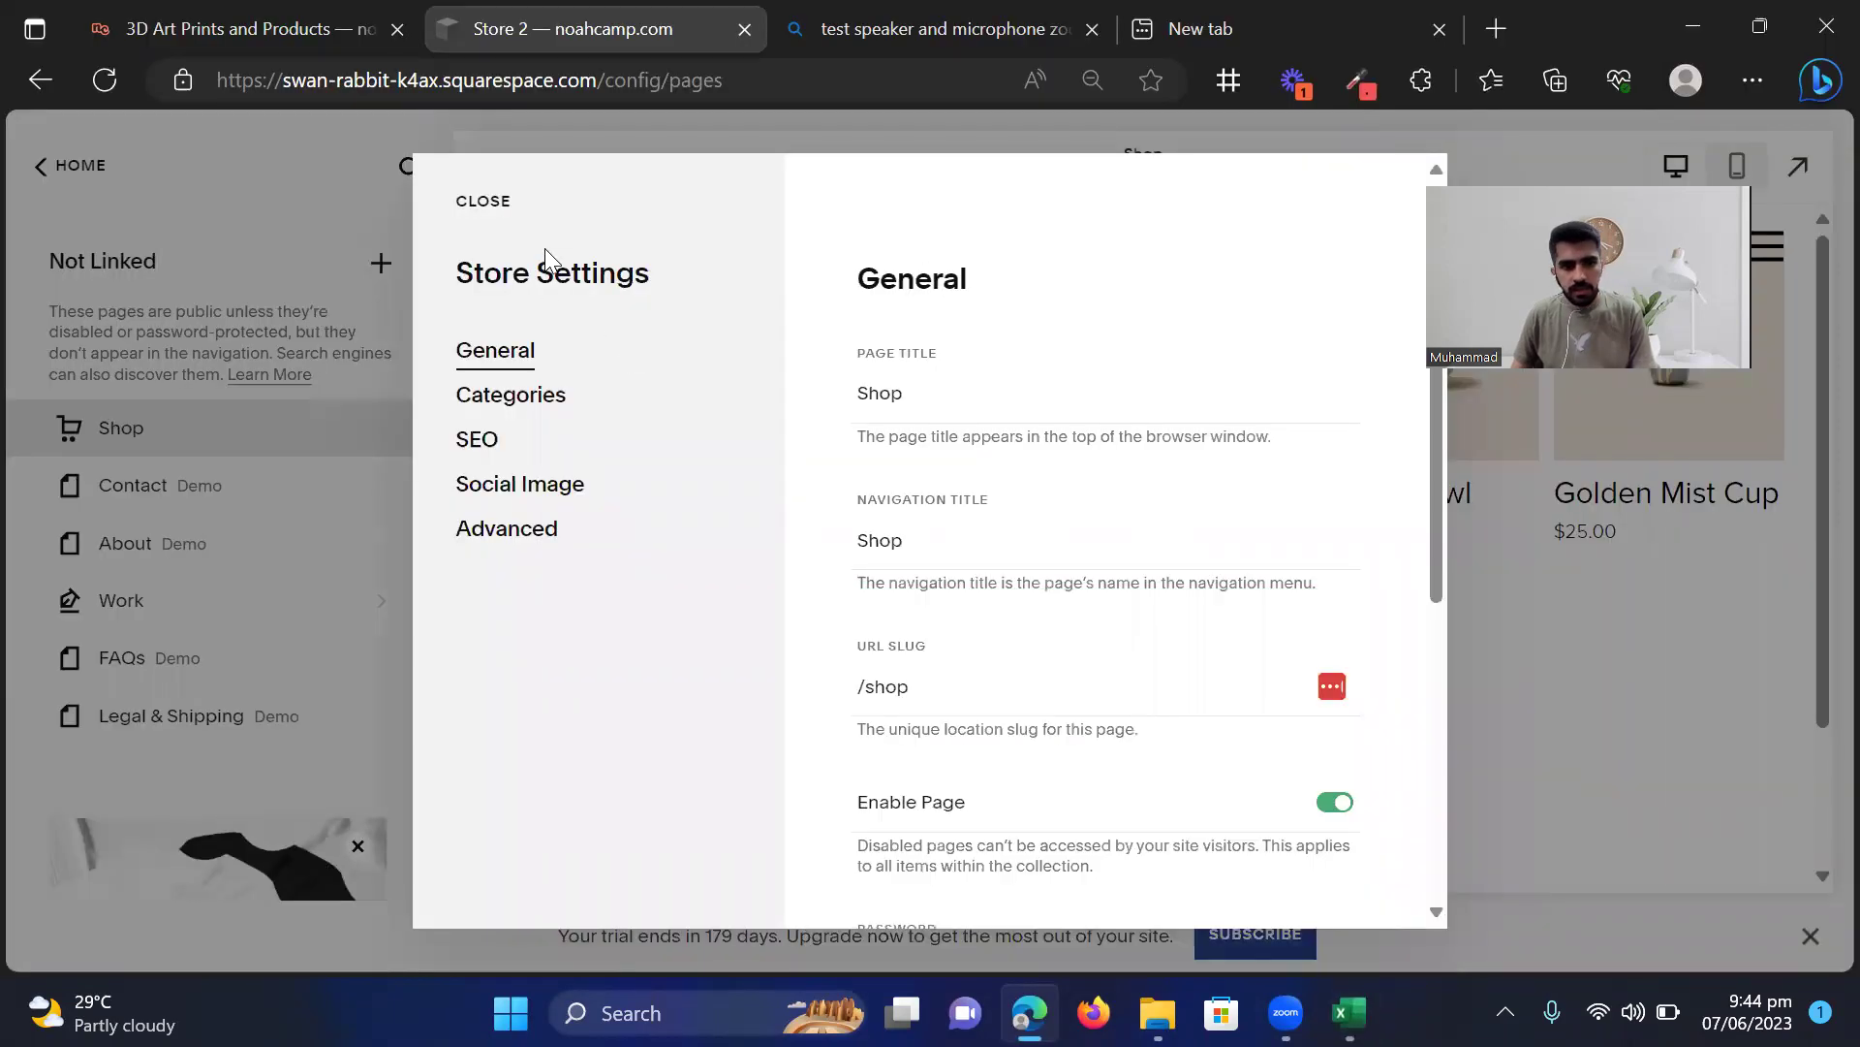
pyautogui.click(499, 226)
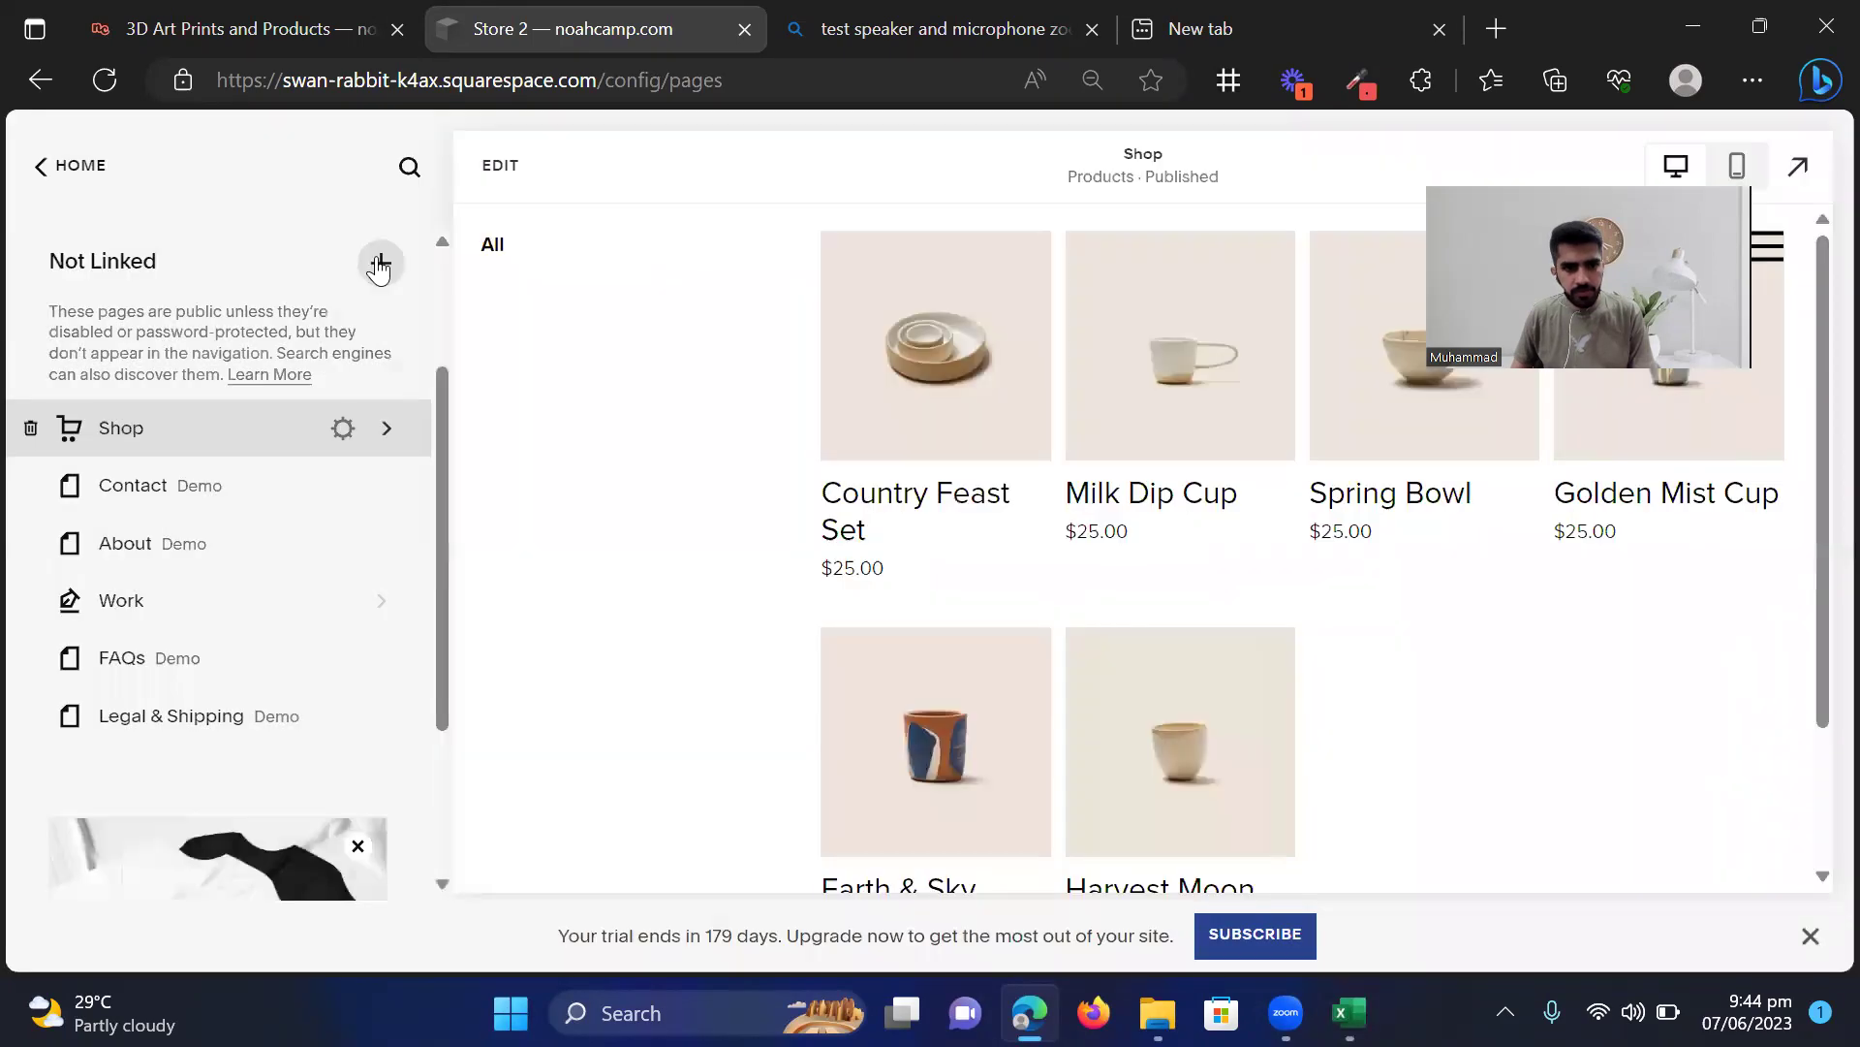
# Add a new store collection as a separate unlinked page
pyautogui.click(379, 266)
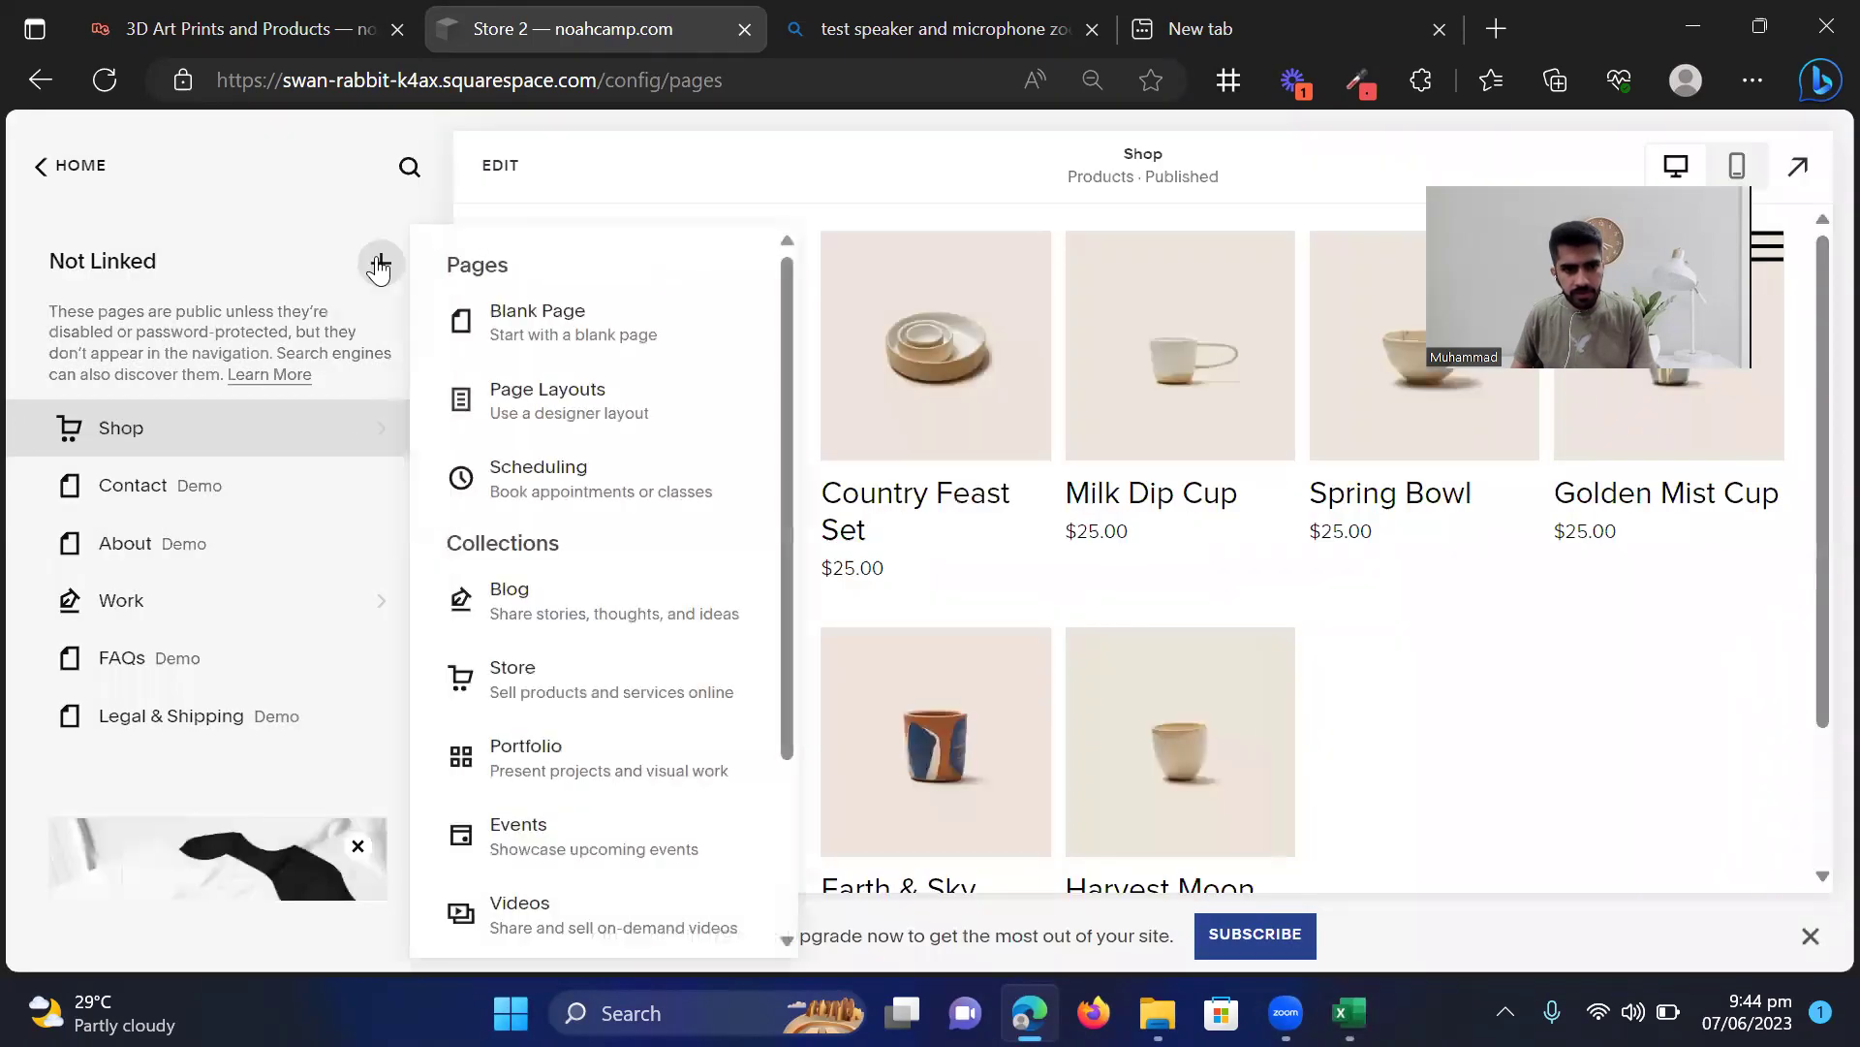
pyautogui.click(588, 684)
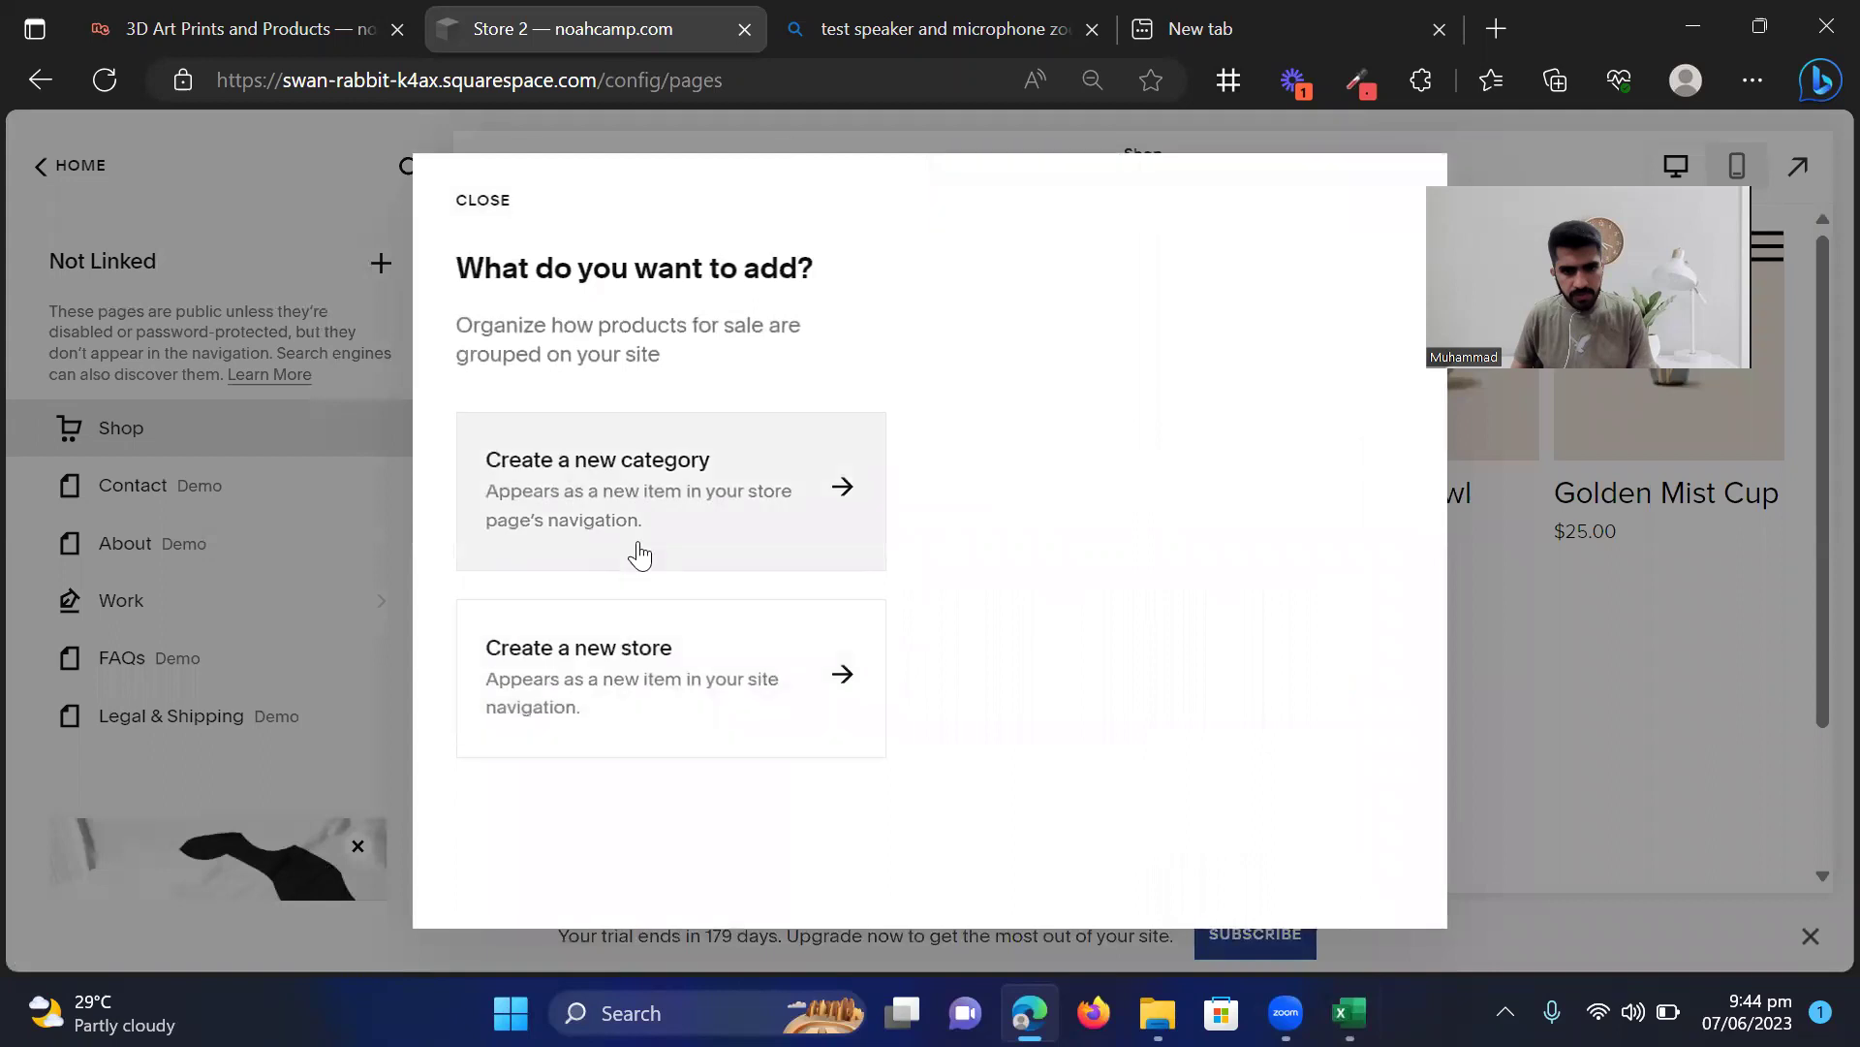
pyautogui.click(485, 200)
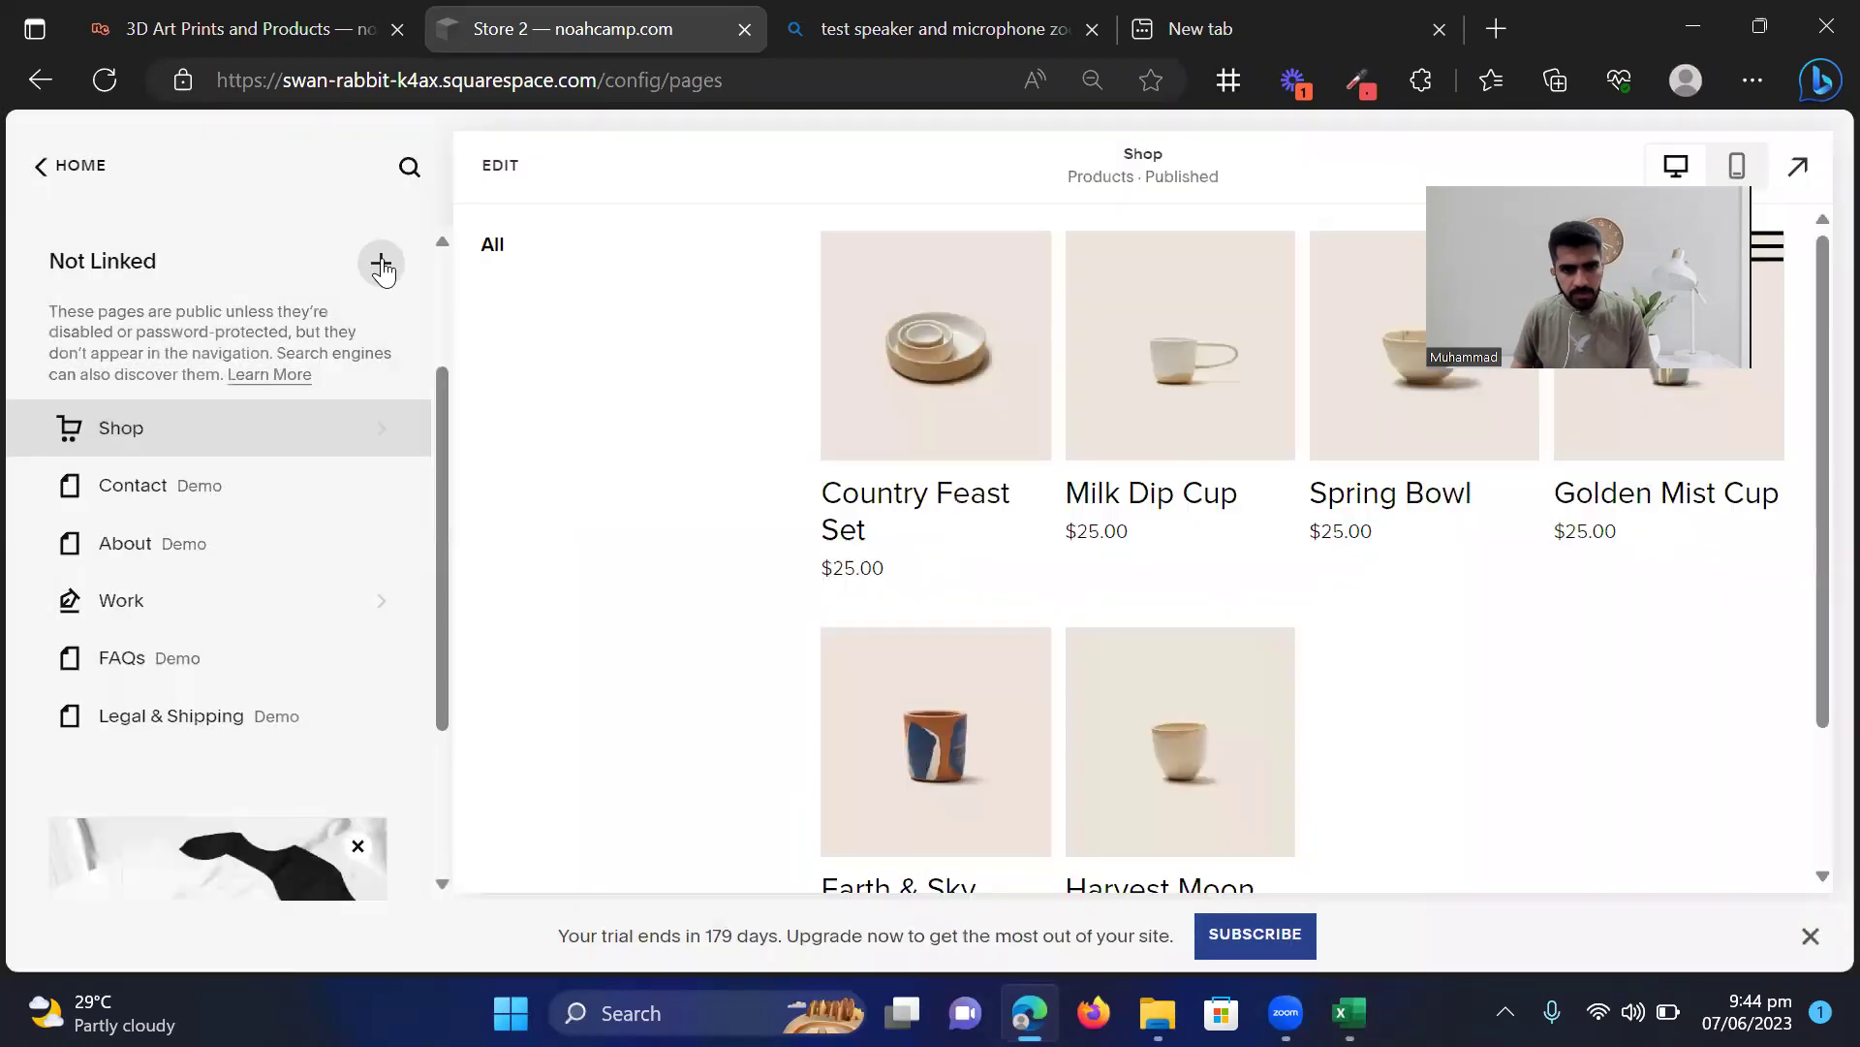
pyautogui.click(381, 264)
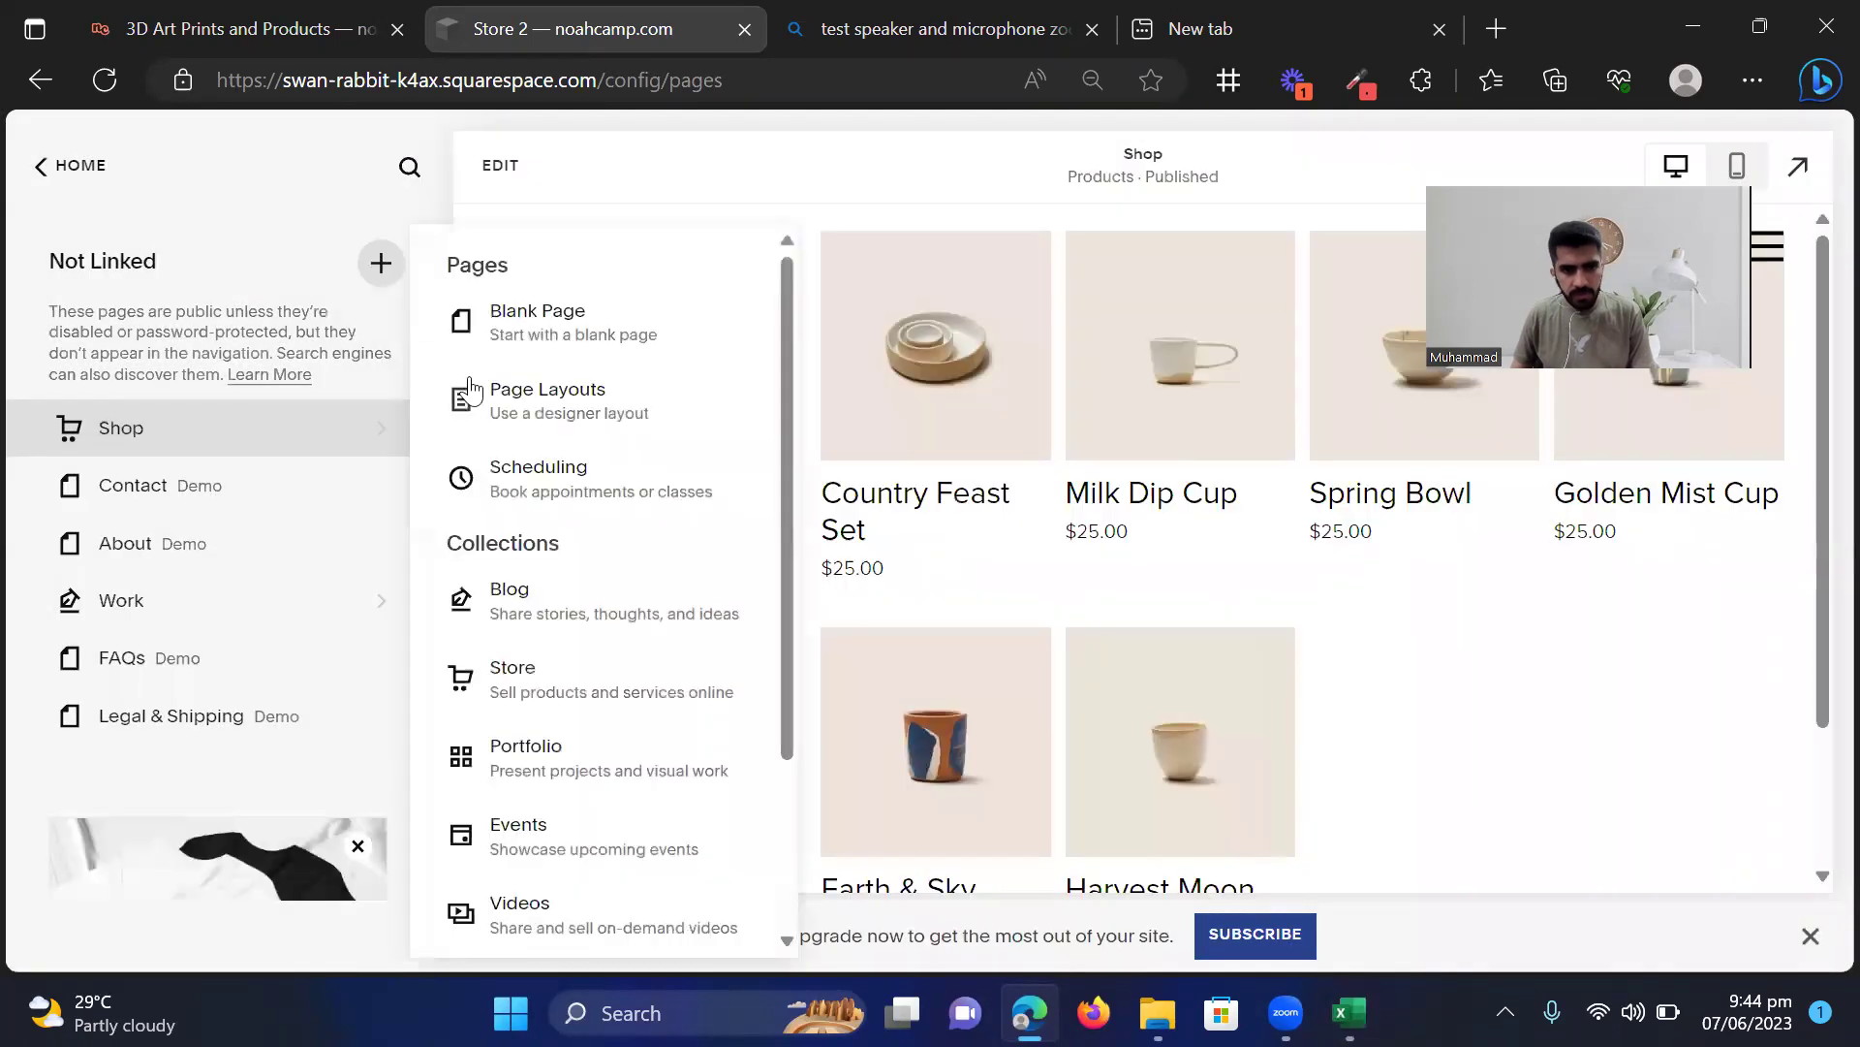
pyautogui.click(541, 679)
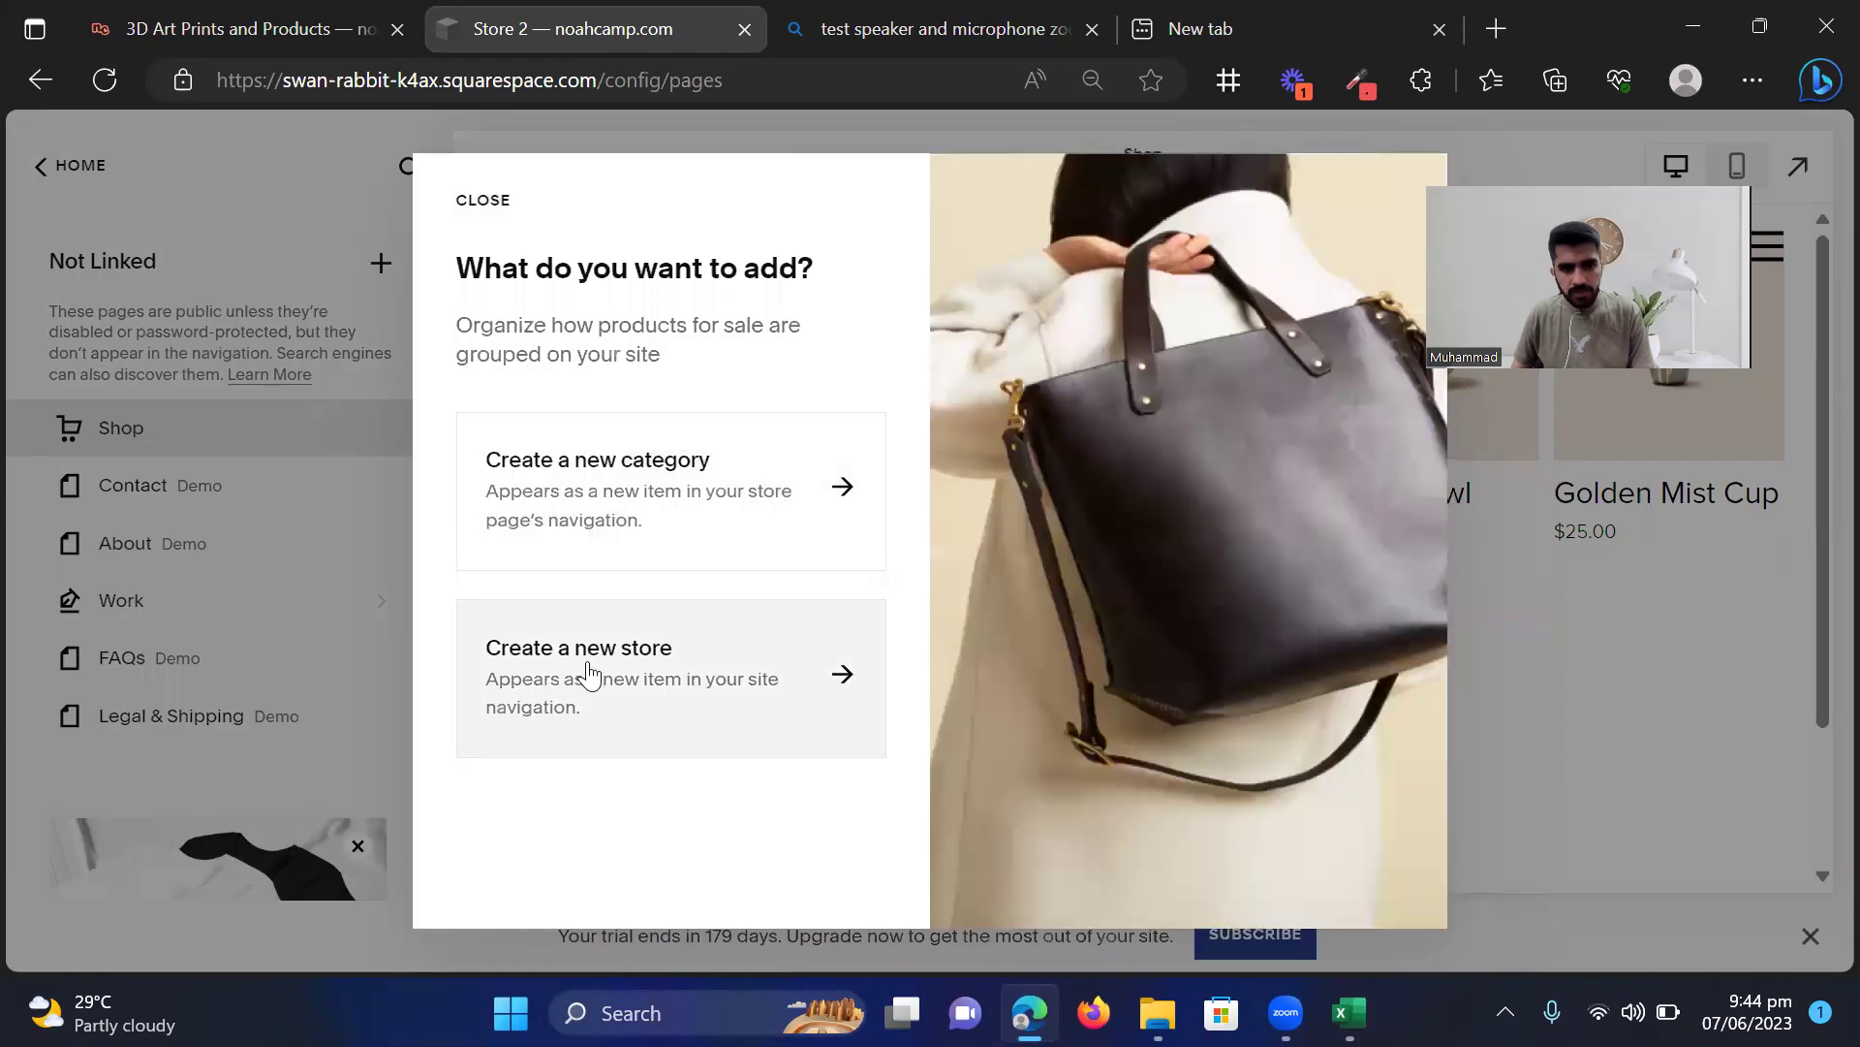
pyautogui.click(588, 671)
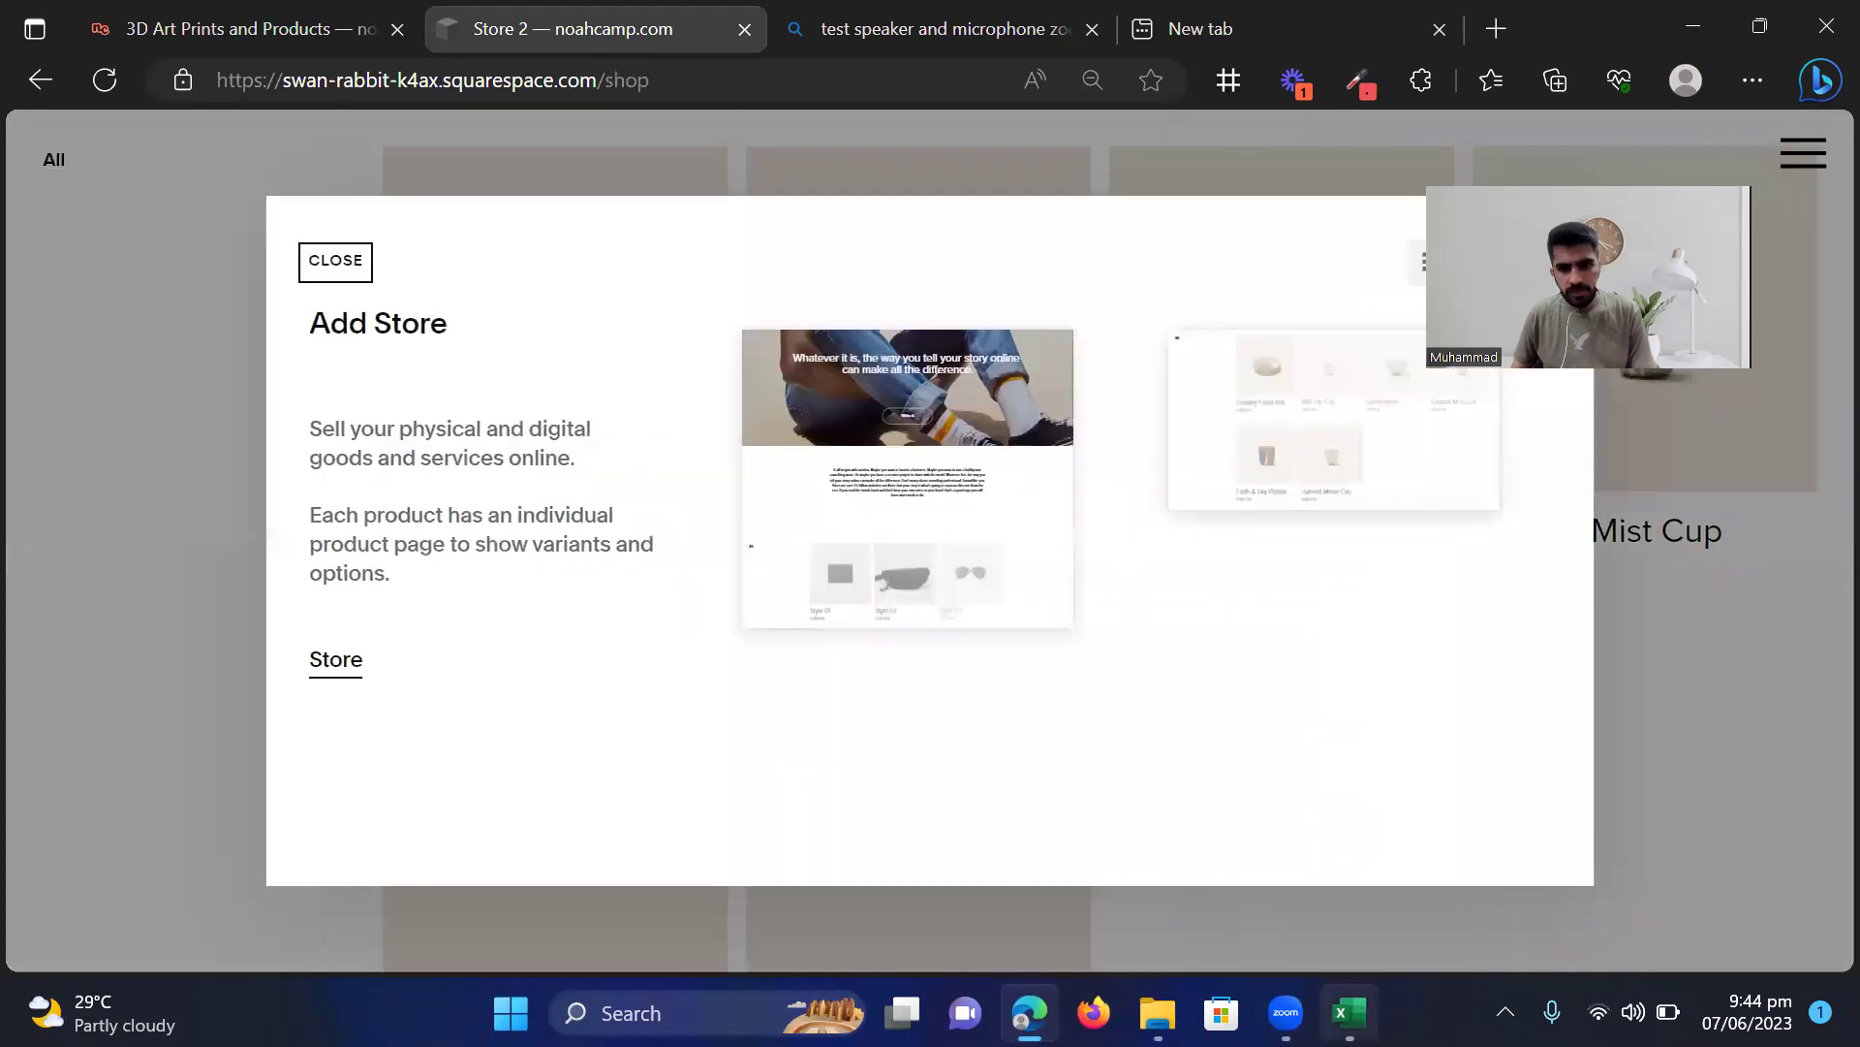
# Restore the products spreadsheet window to a smaller size and open the new Product store page
pyautogui.click(1350, 1013)
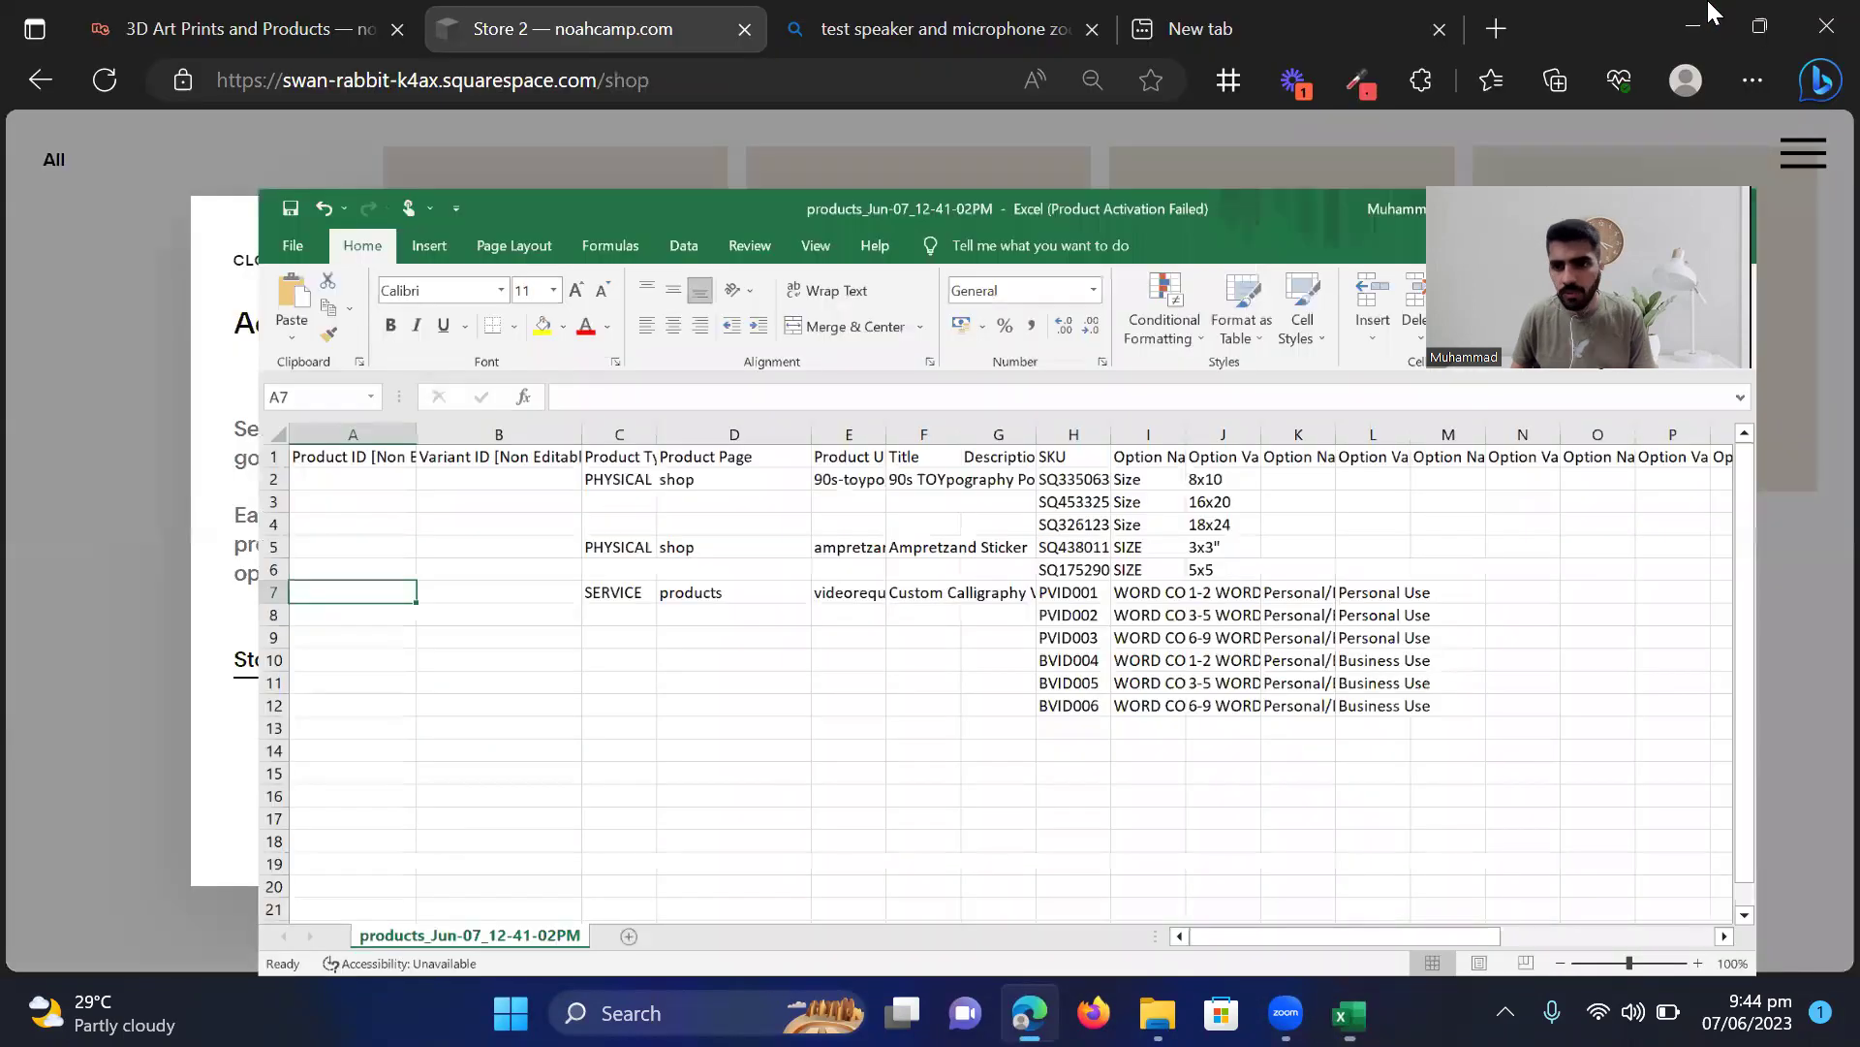
pyautogui.click(1760, 23)
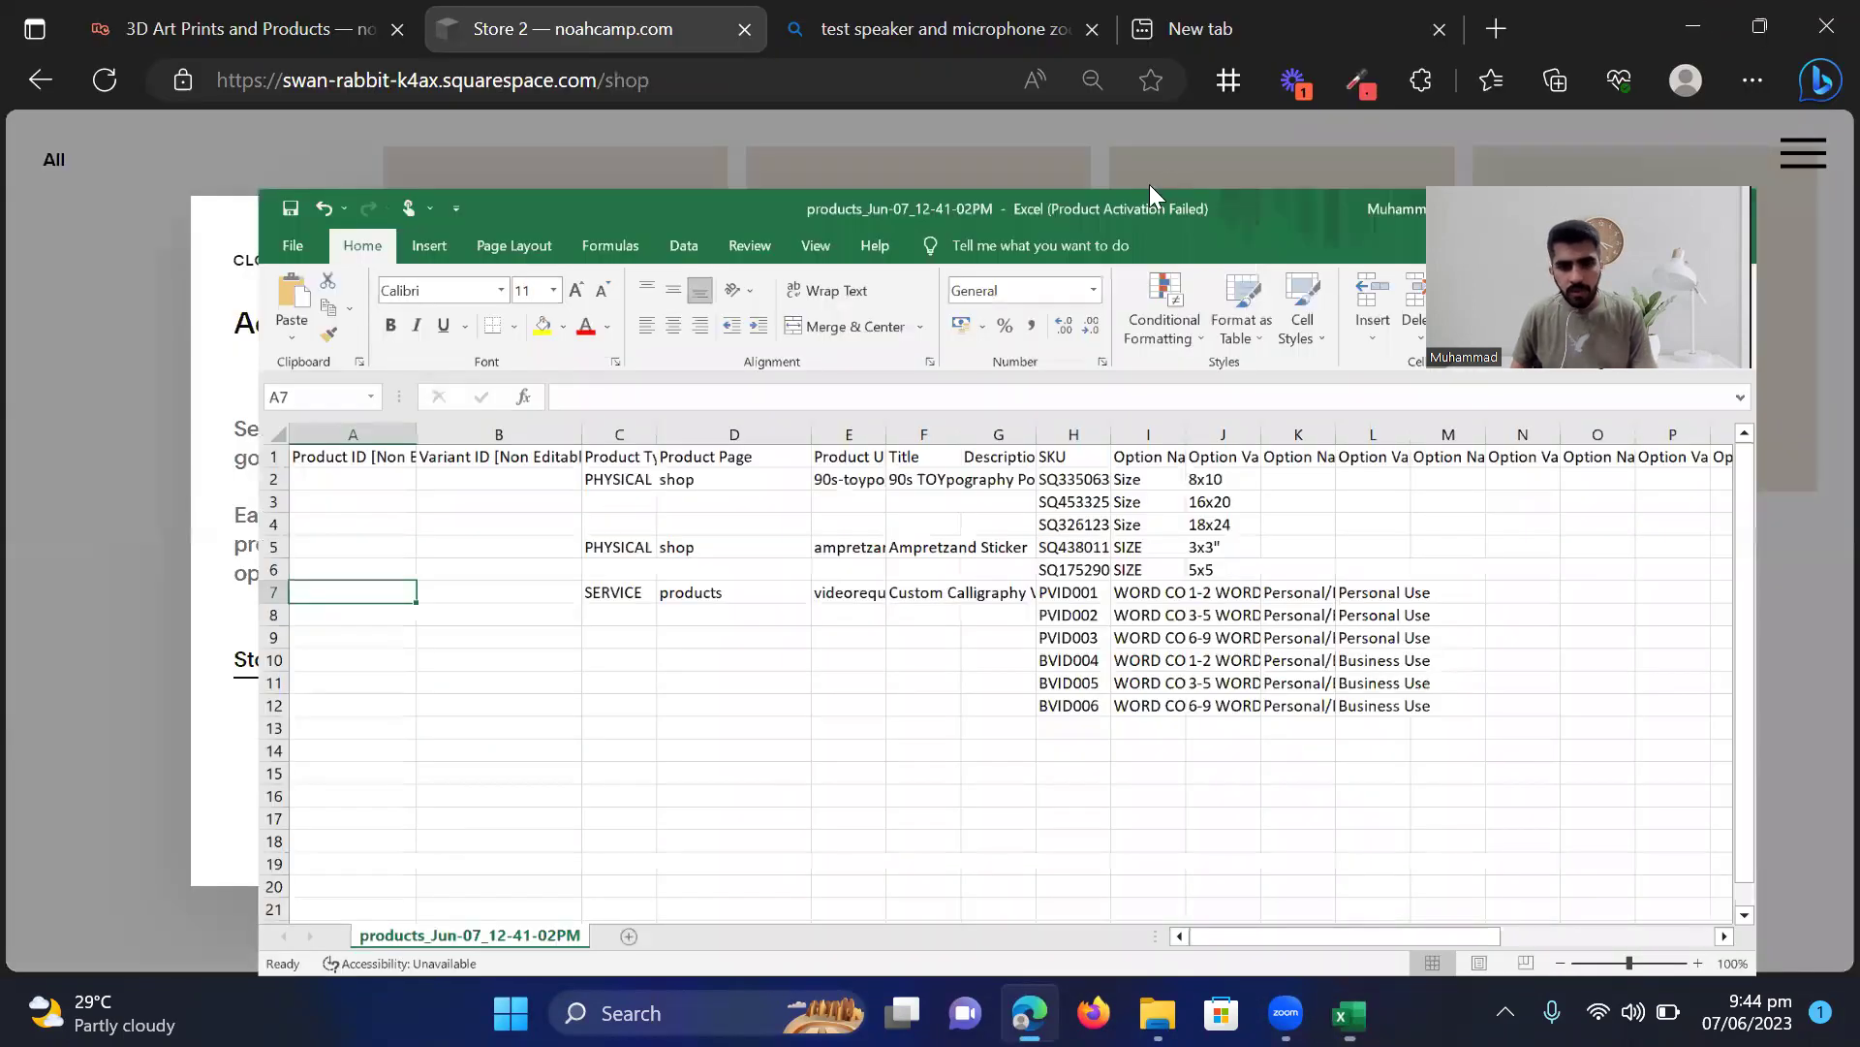
pyautogui.click(1165, 170)
pyautogui.press('Escape')
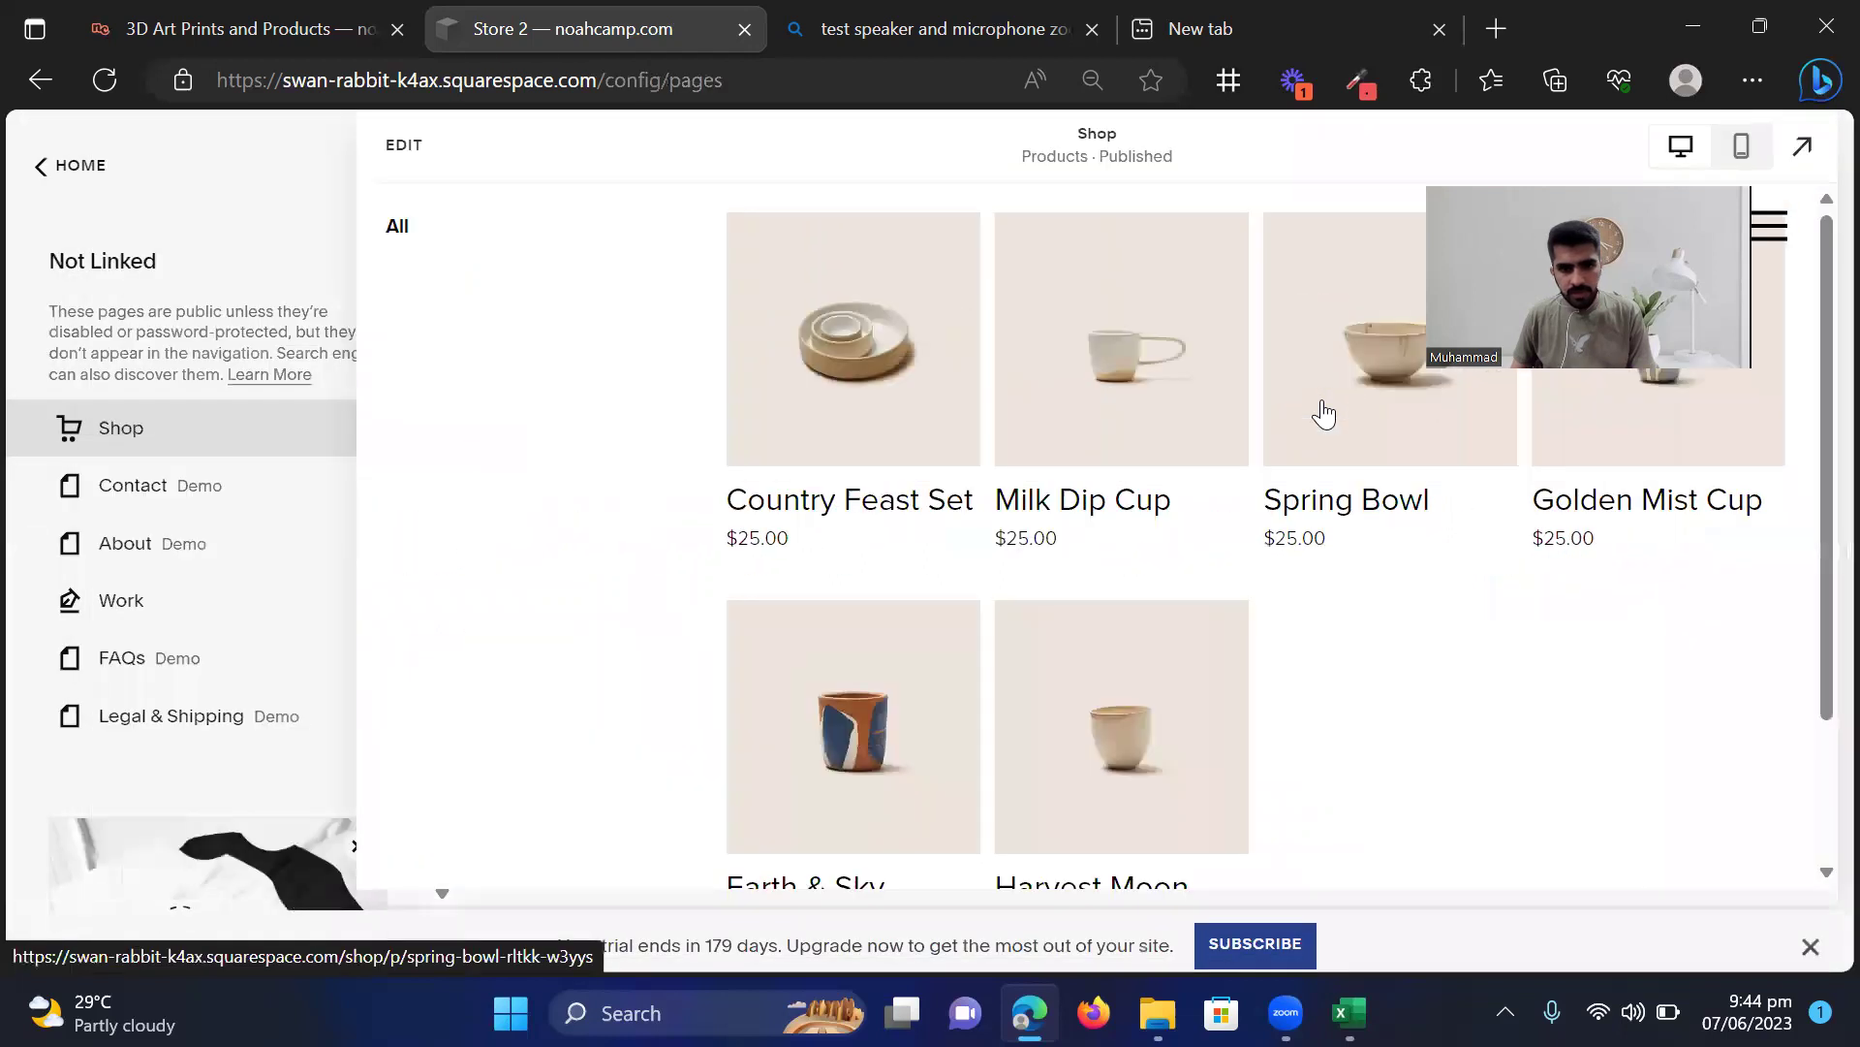
pyautogui.write('Product')
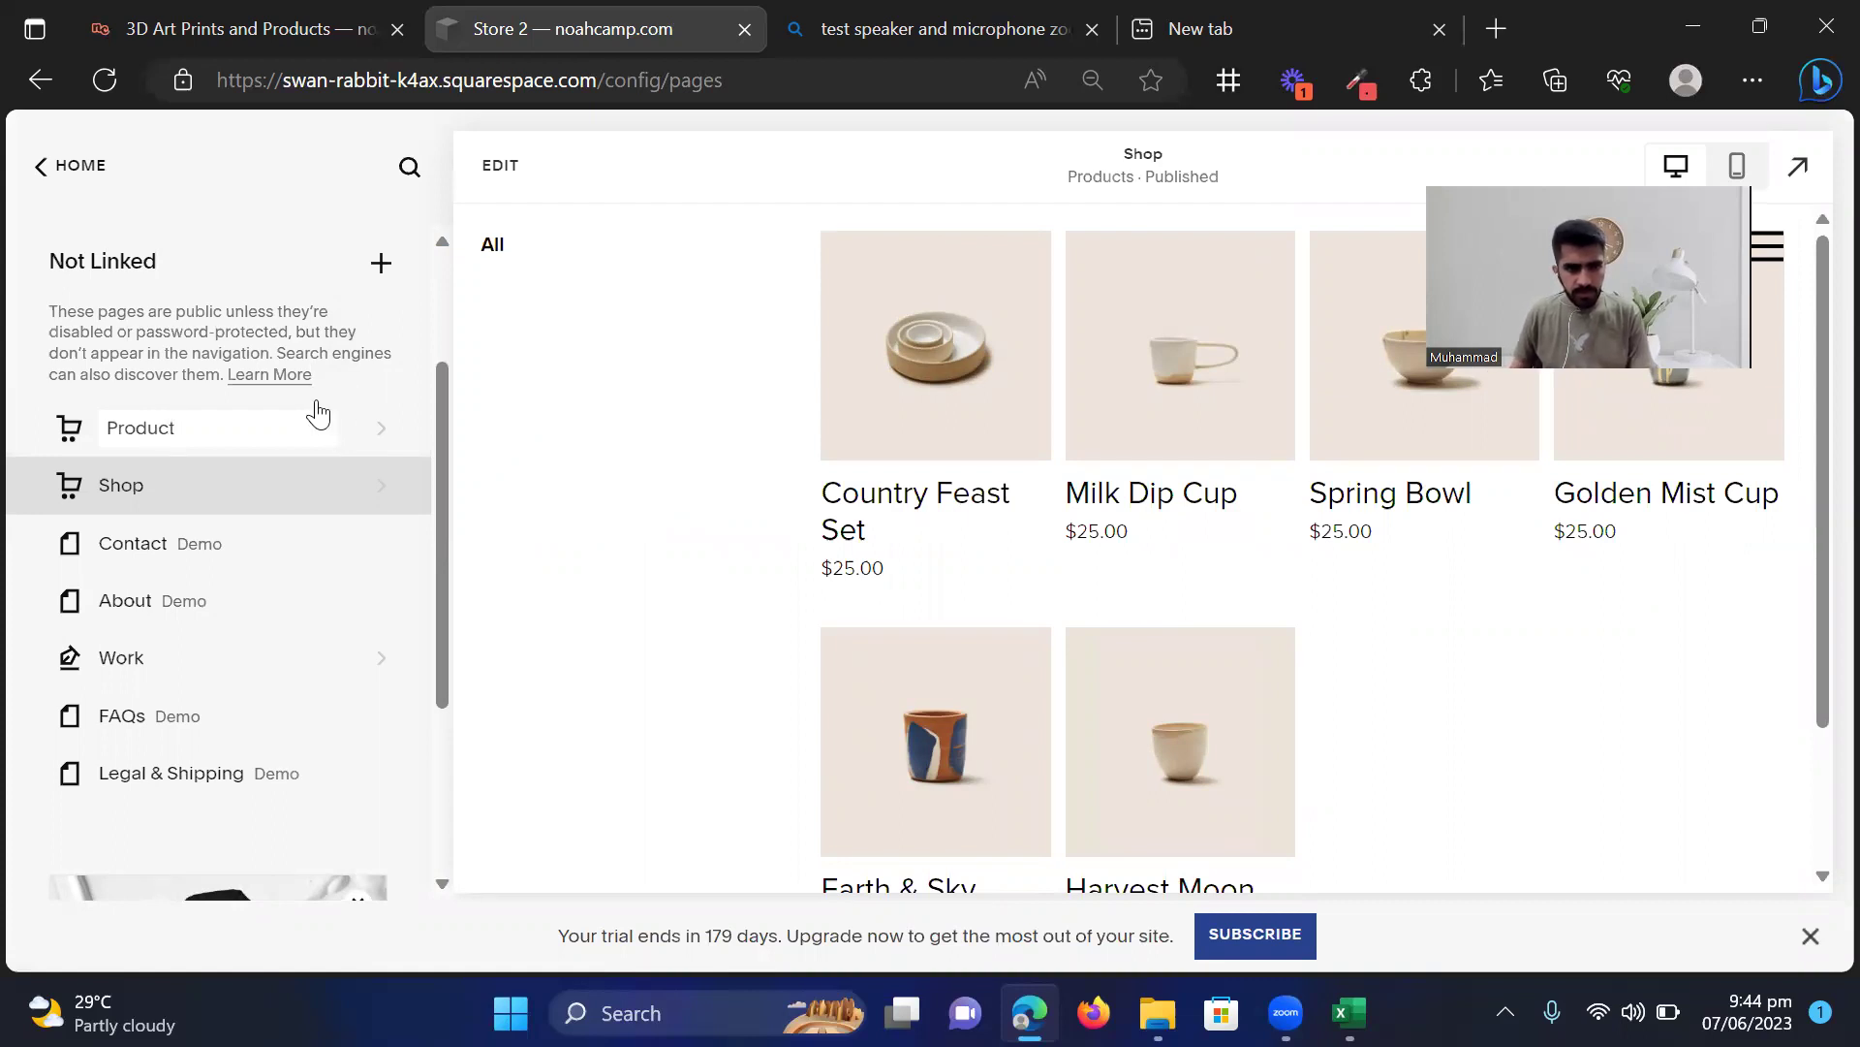
pyautogui.click(296, 425)
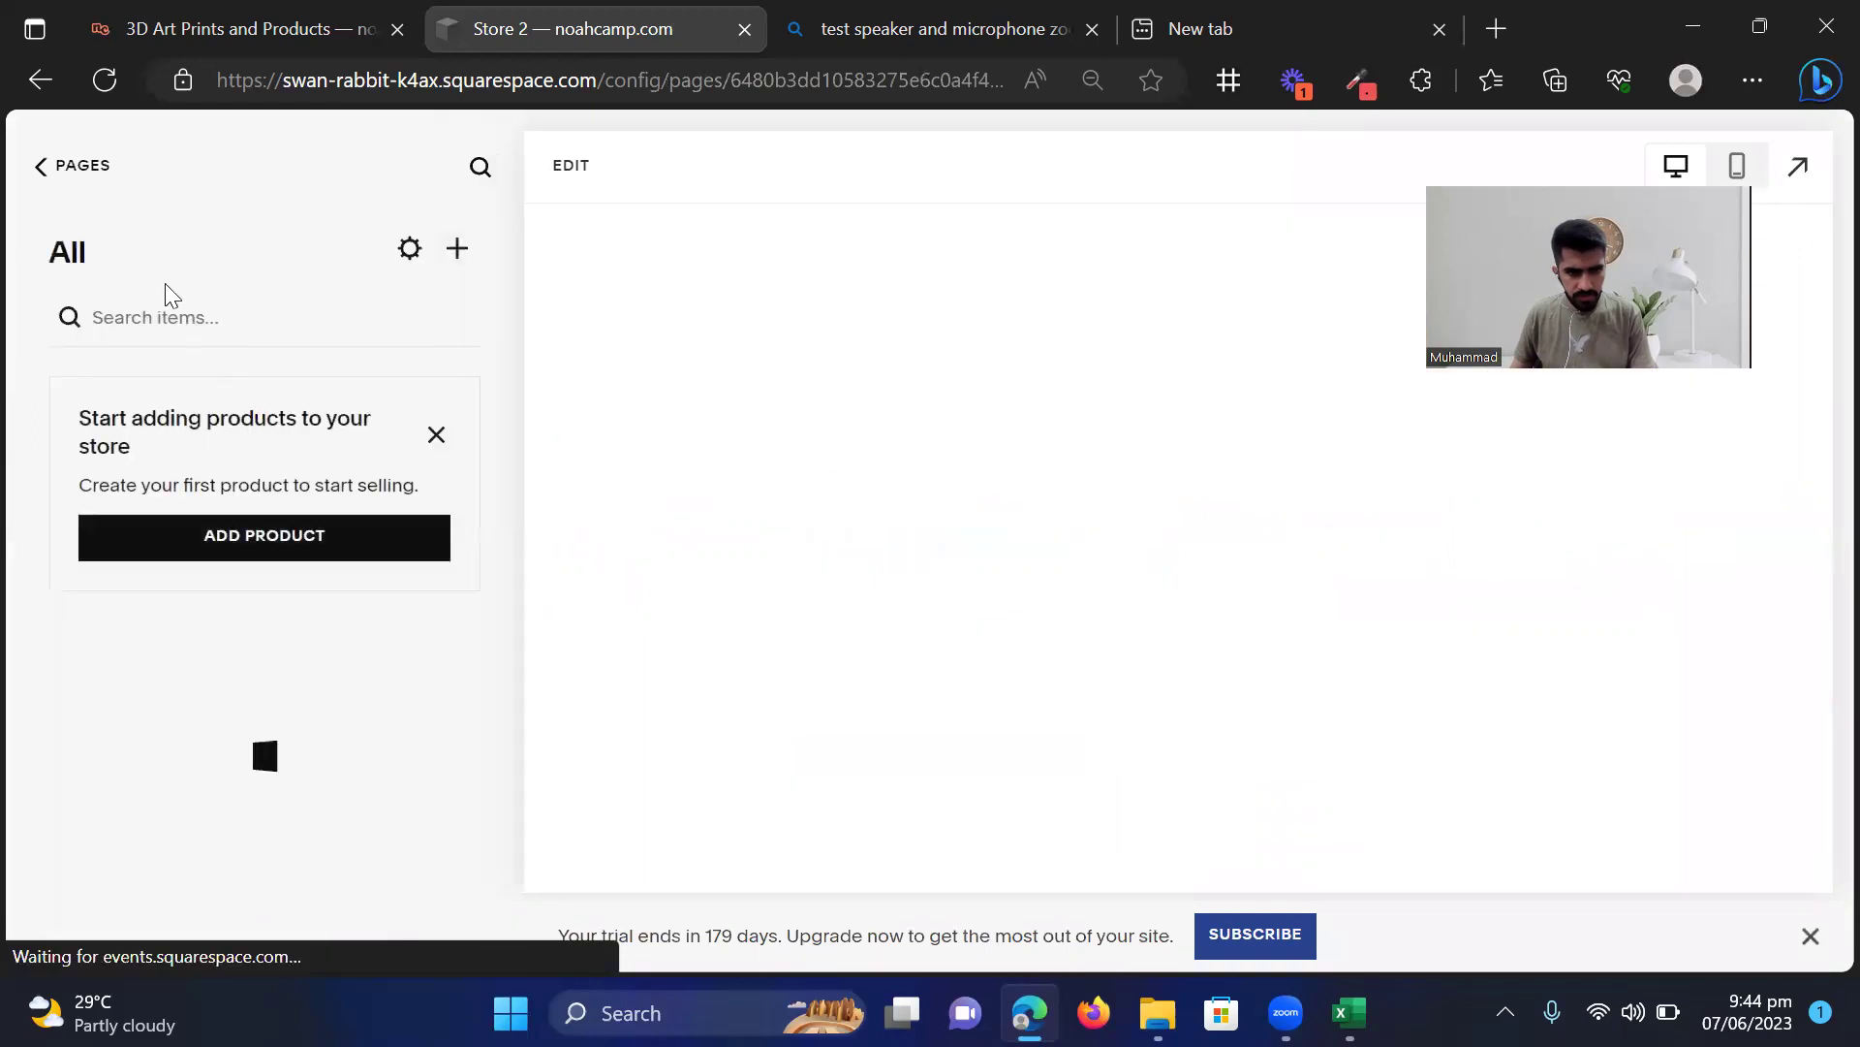
# Append 's' to the Product page's URL slug to make /products, save, and return to Pages
pyautogui.click(410, 249)
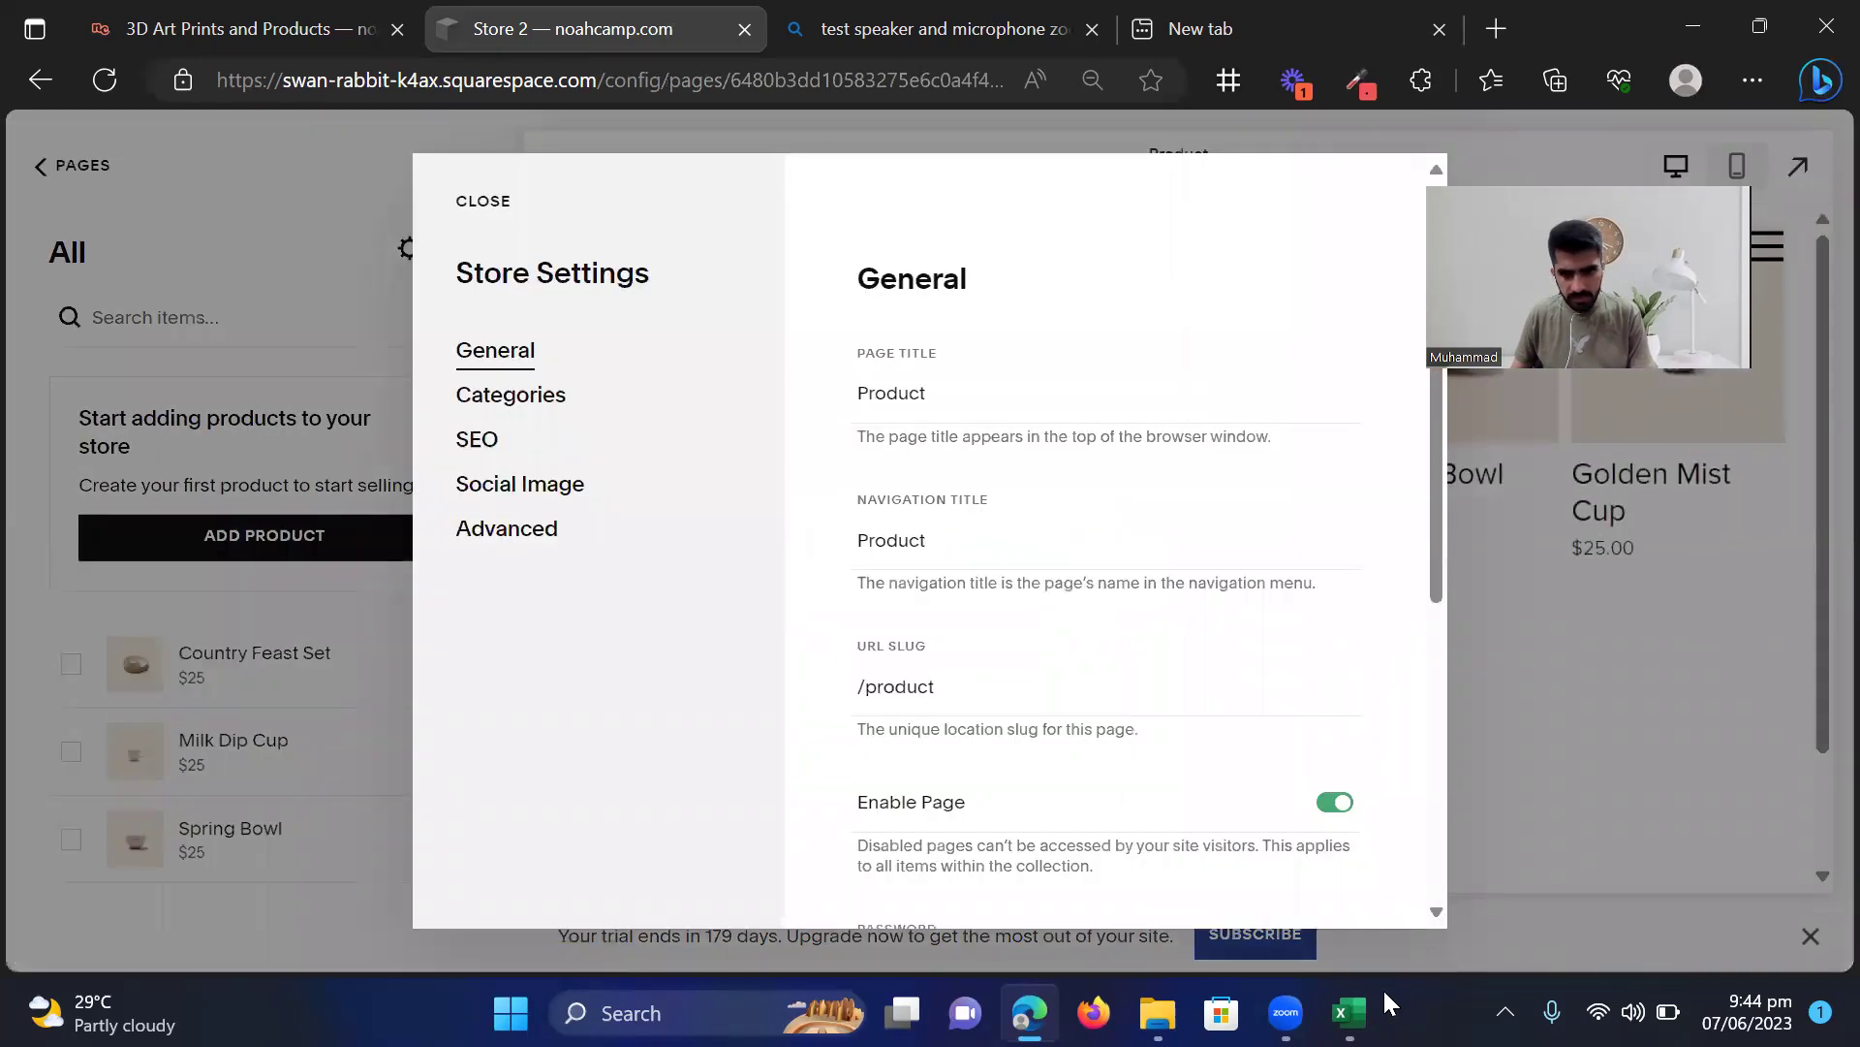
pyautogui.click(1349, 1013)
pyautogui.hotkey('alt', 'Tab')
pyautogui.click(979, 686)
pyautogui.write('s')
pyautogui.click(920, 687)
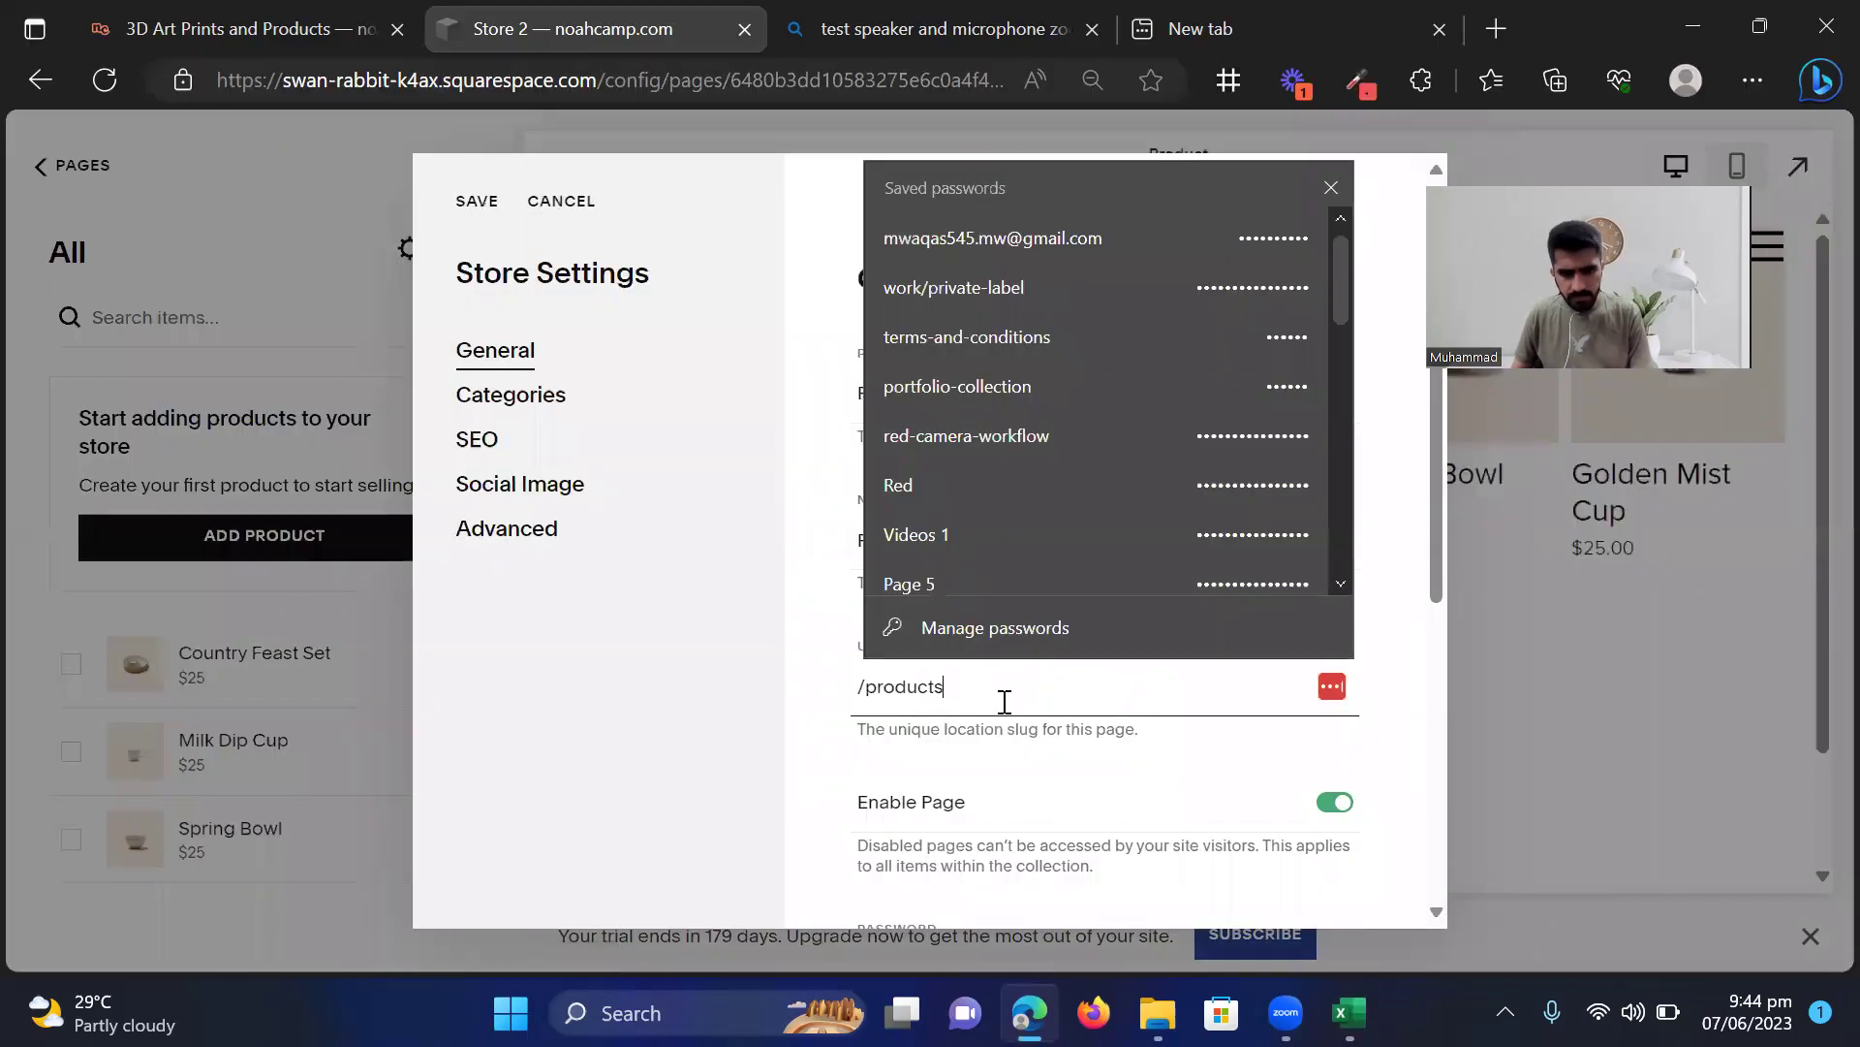
pyautogui.click(477, 201)
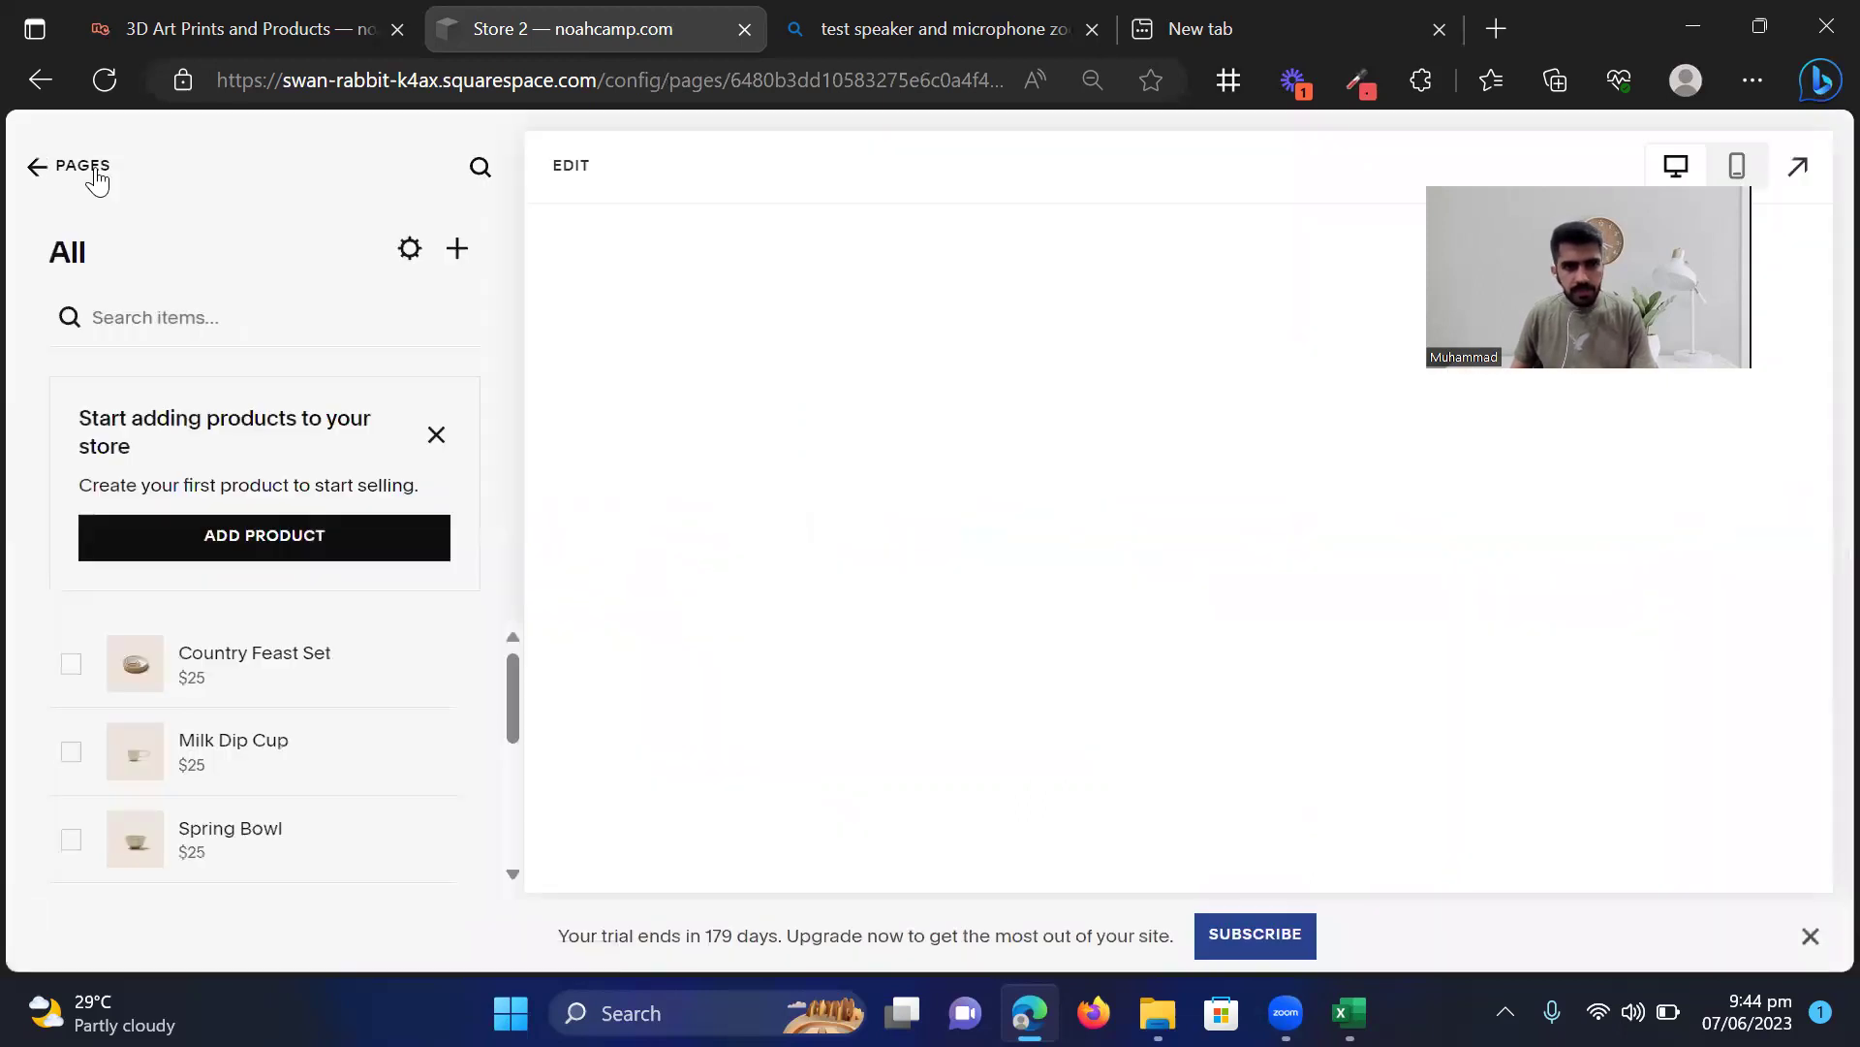
pyautogui.click(95, 170)
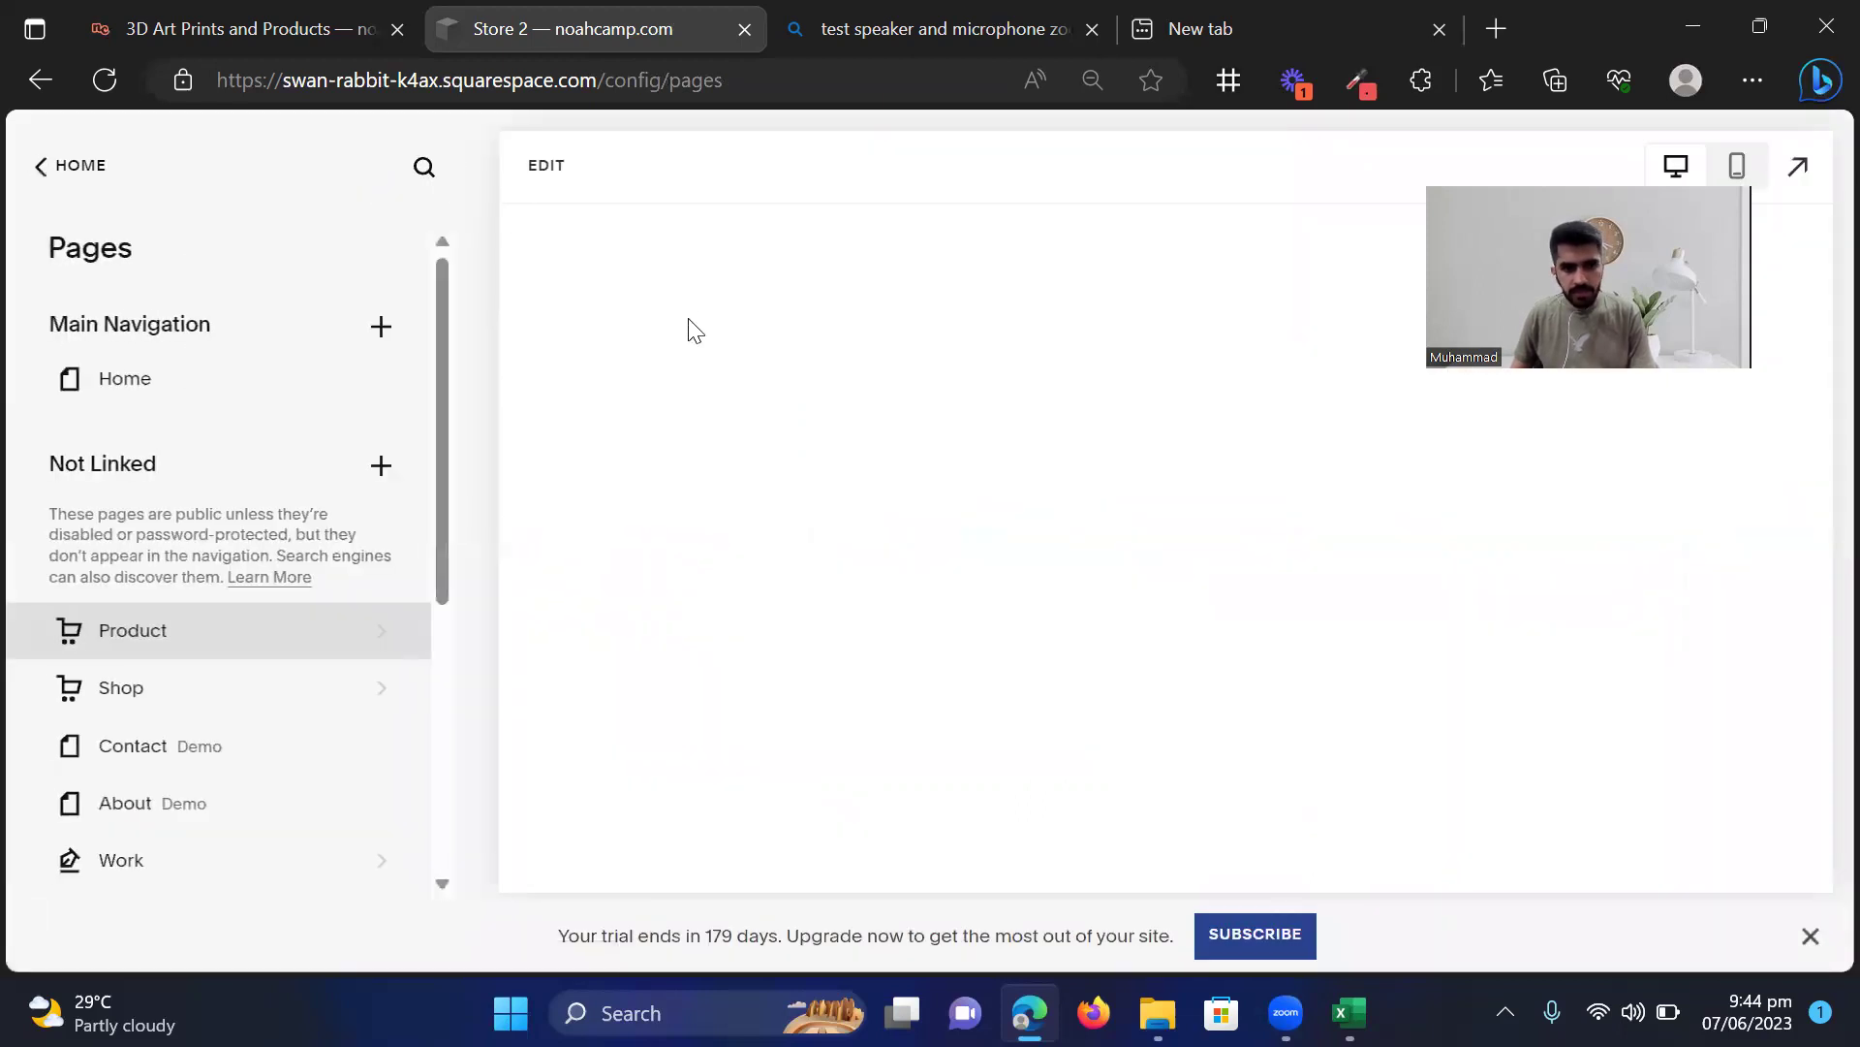
pyautogui.click(1349, 1013)
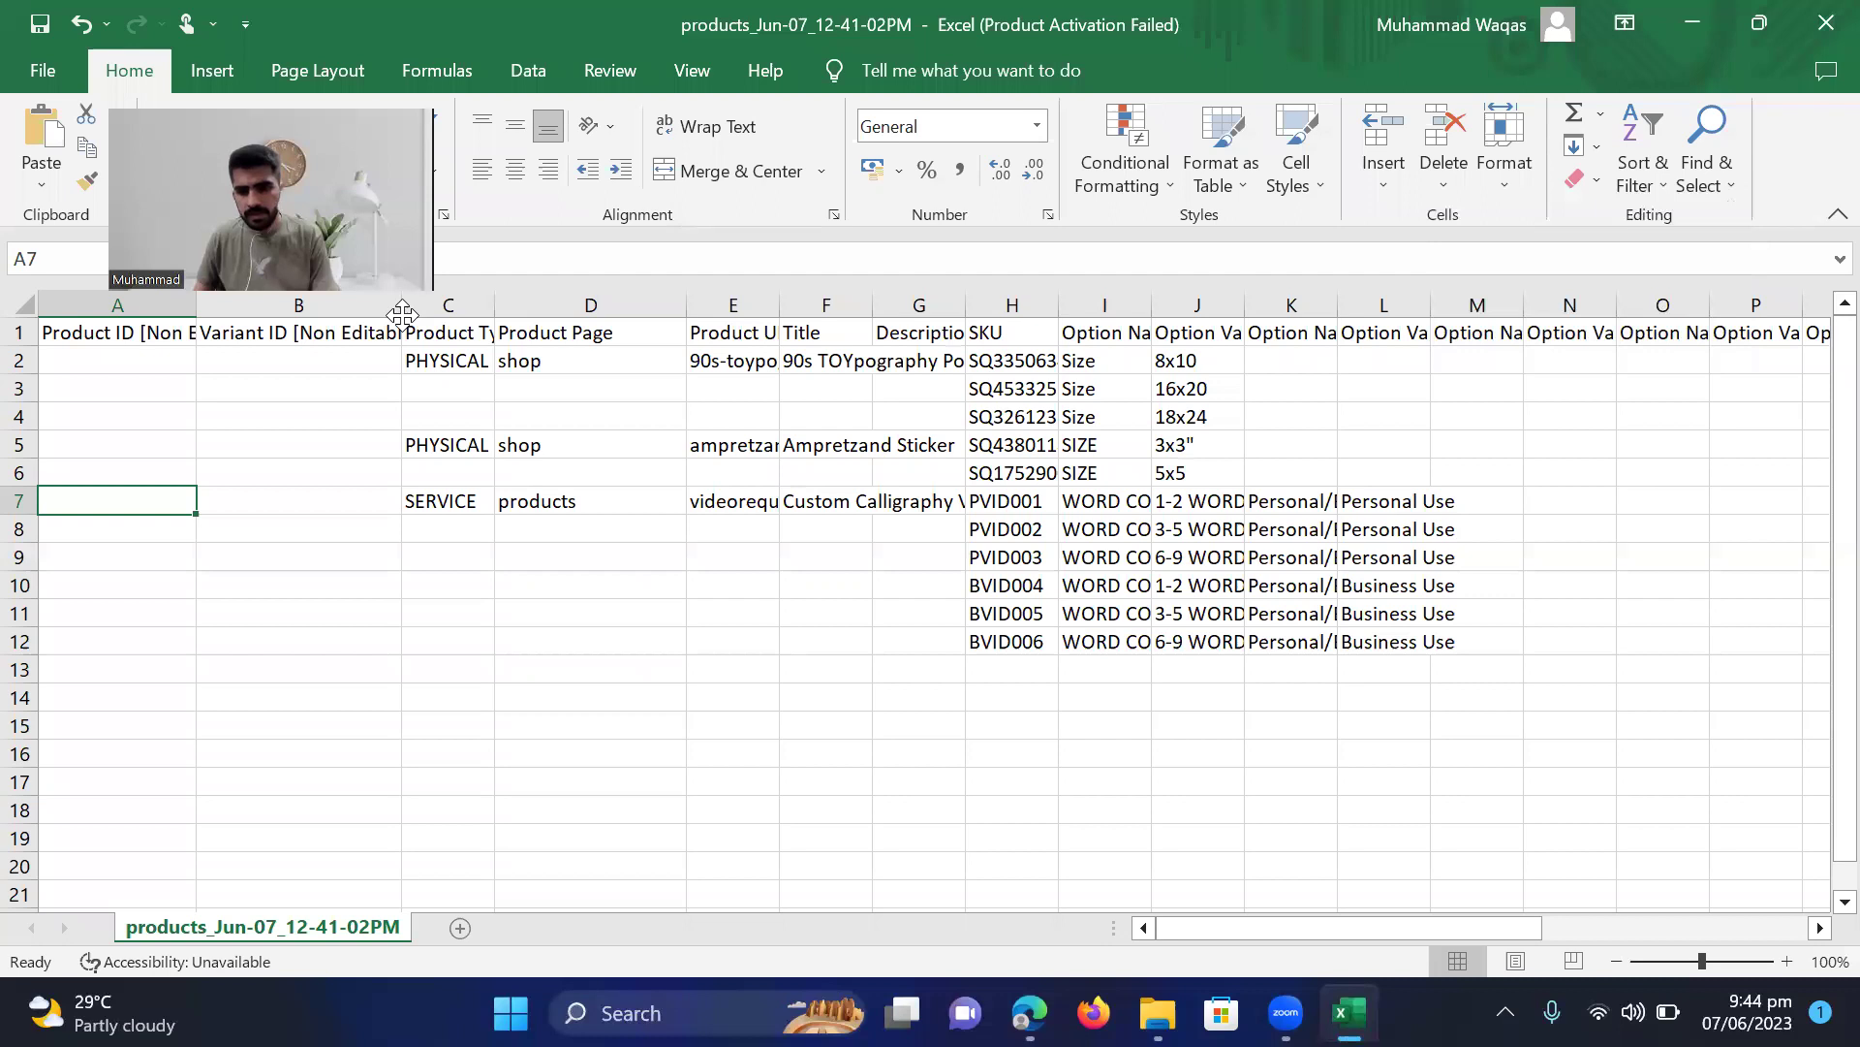
pyautogui.moveTo(1509, 922); pyautogui.dragTo(1776, 921)
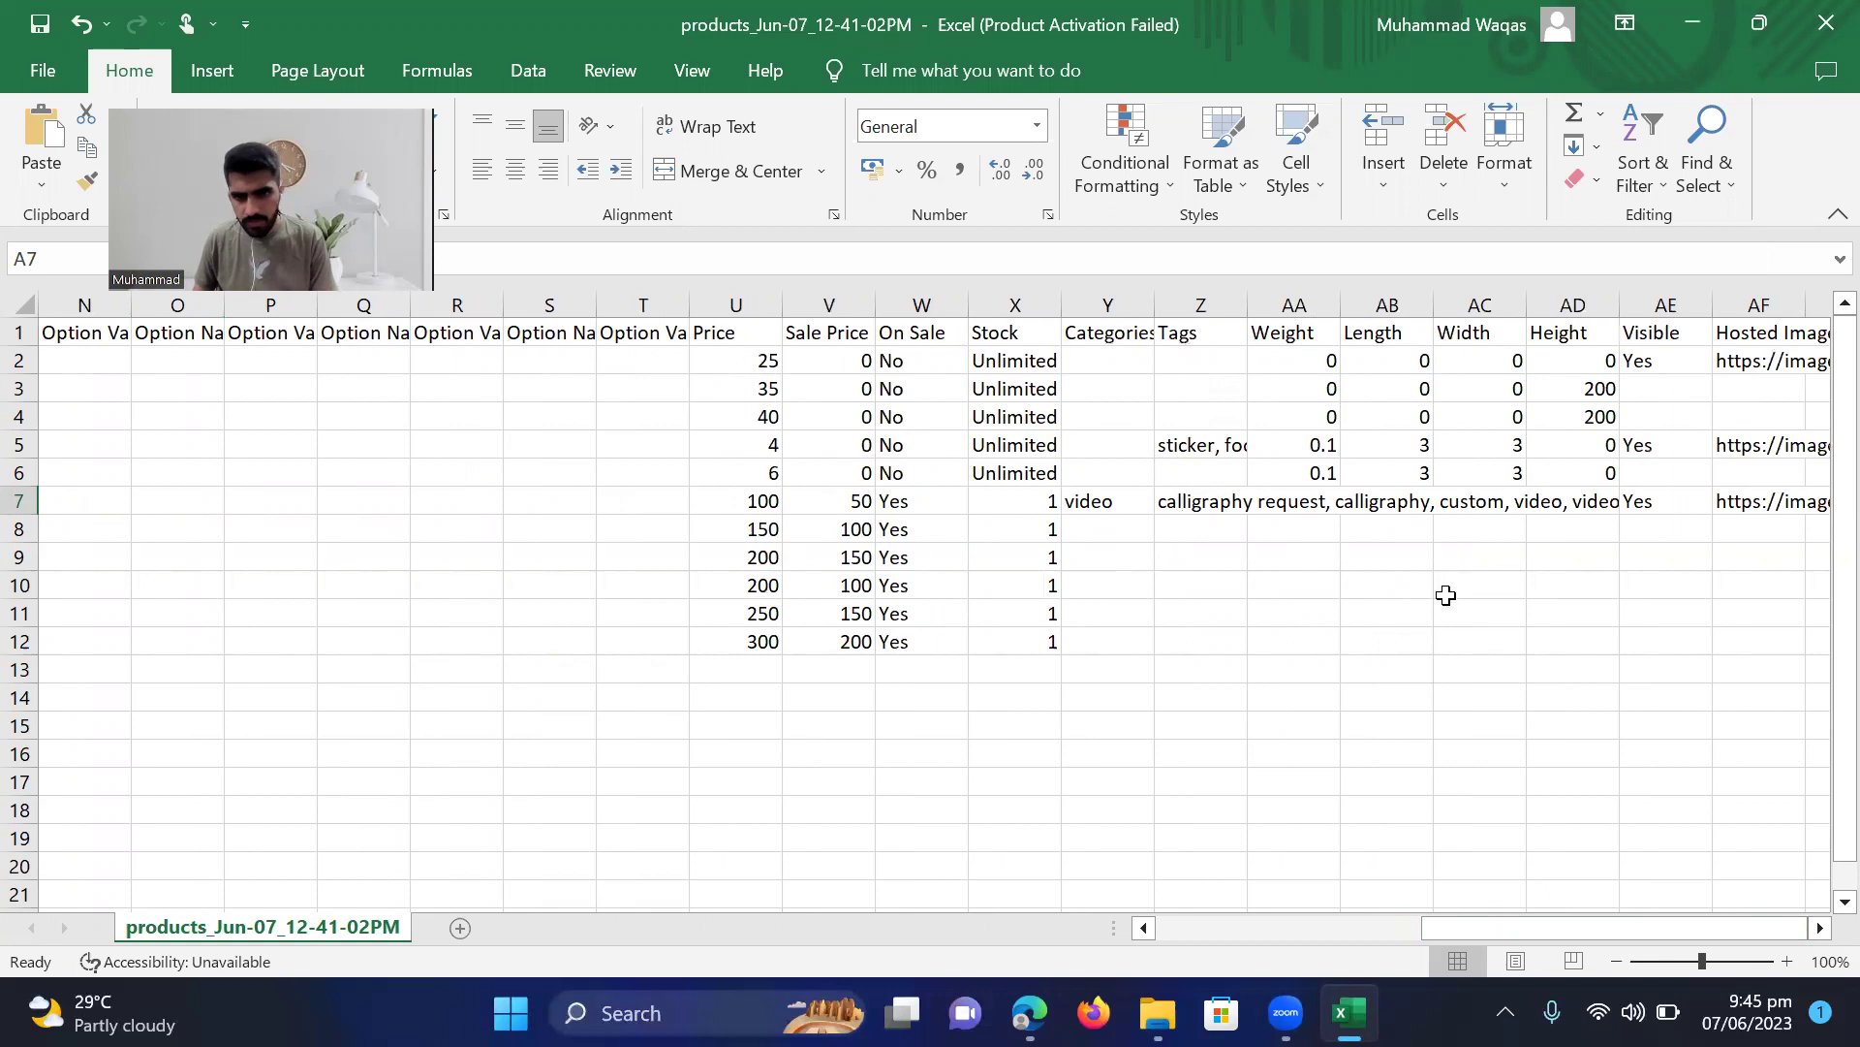
pyautogui.moveTo(1515, 923); pyautogui.dragTo(1163, 905)
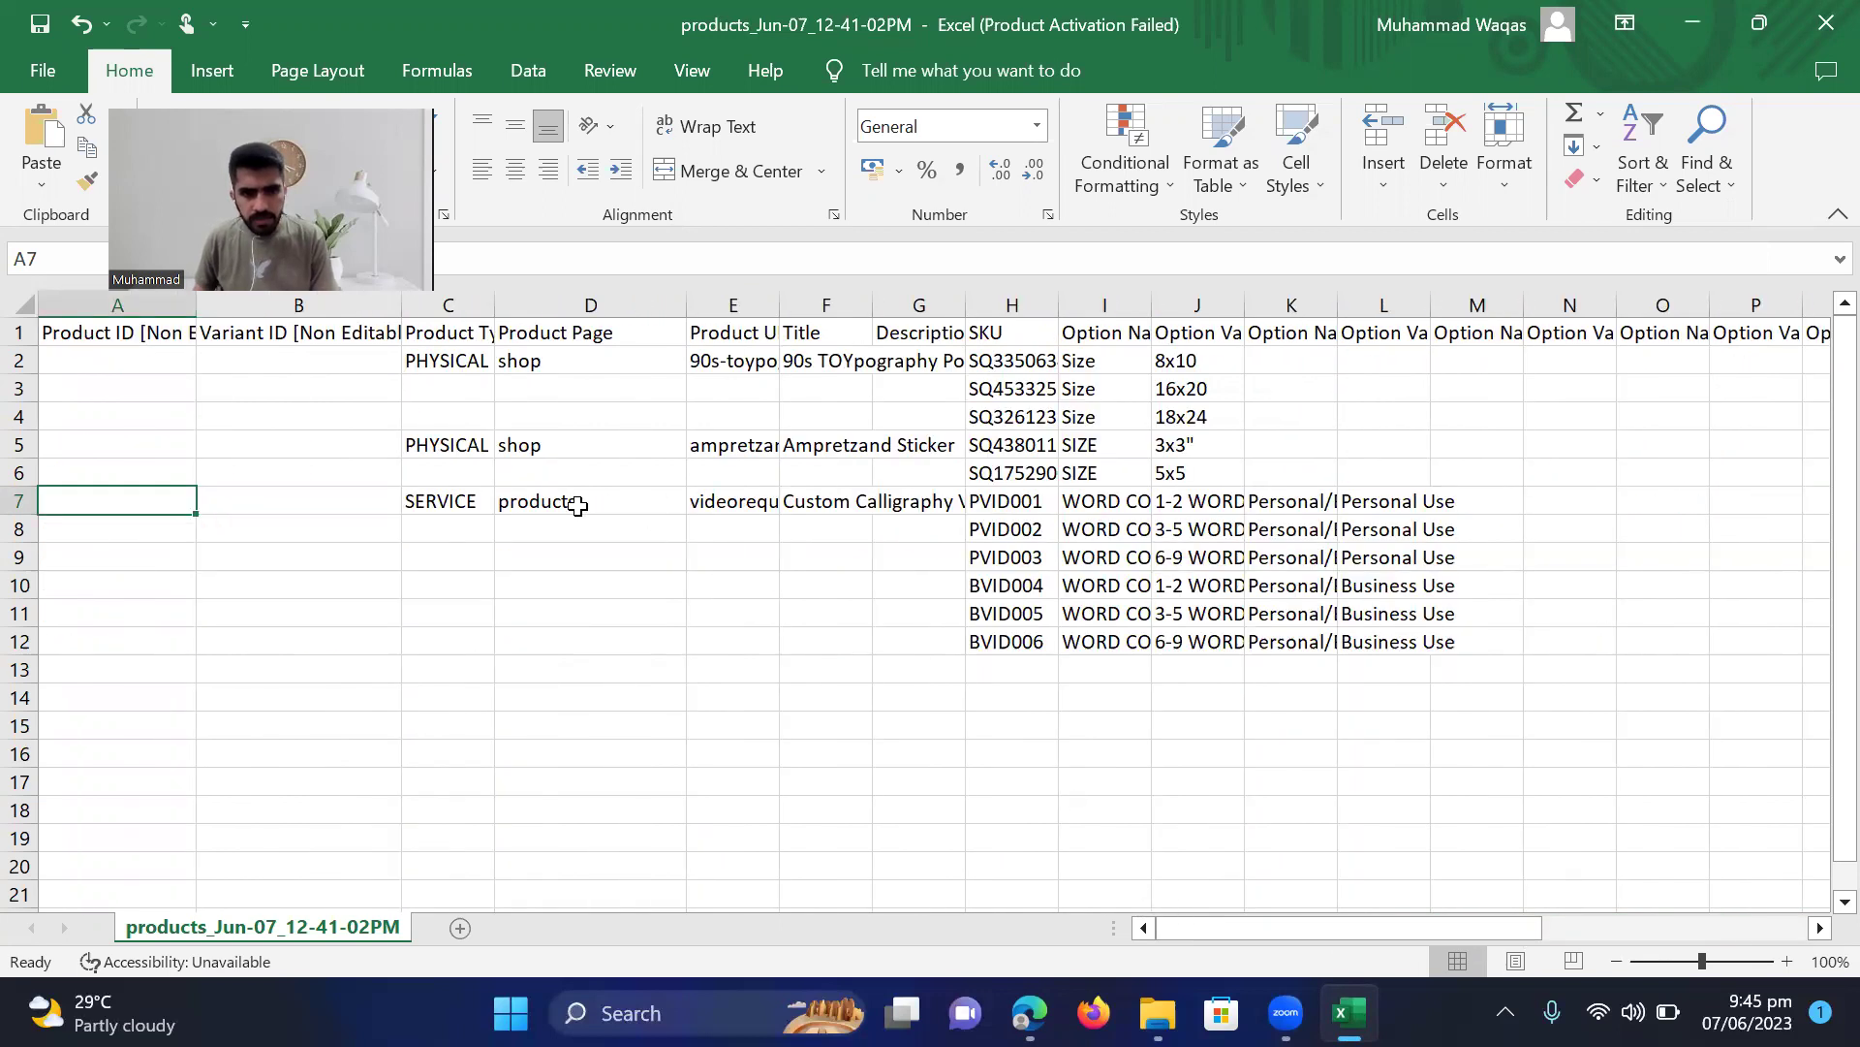
pyautogui.click(1694, 15)
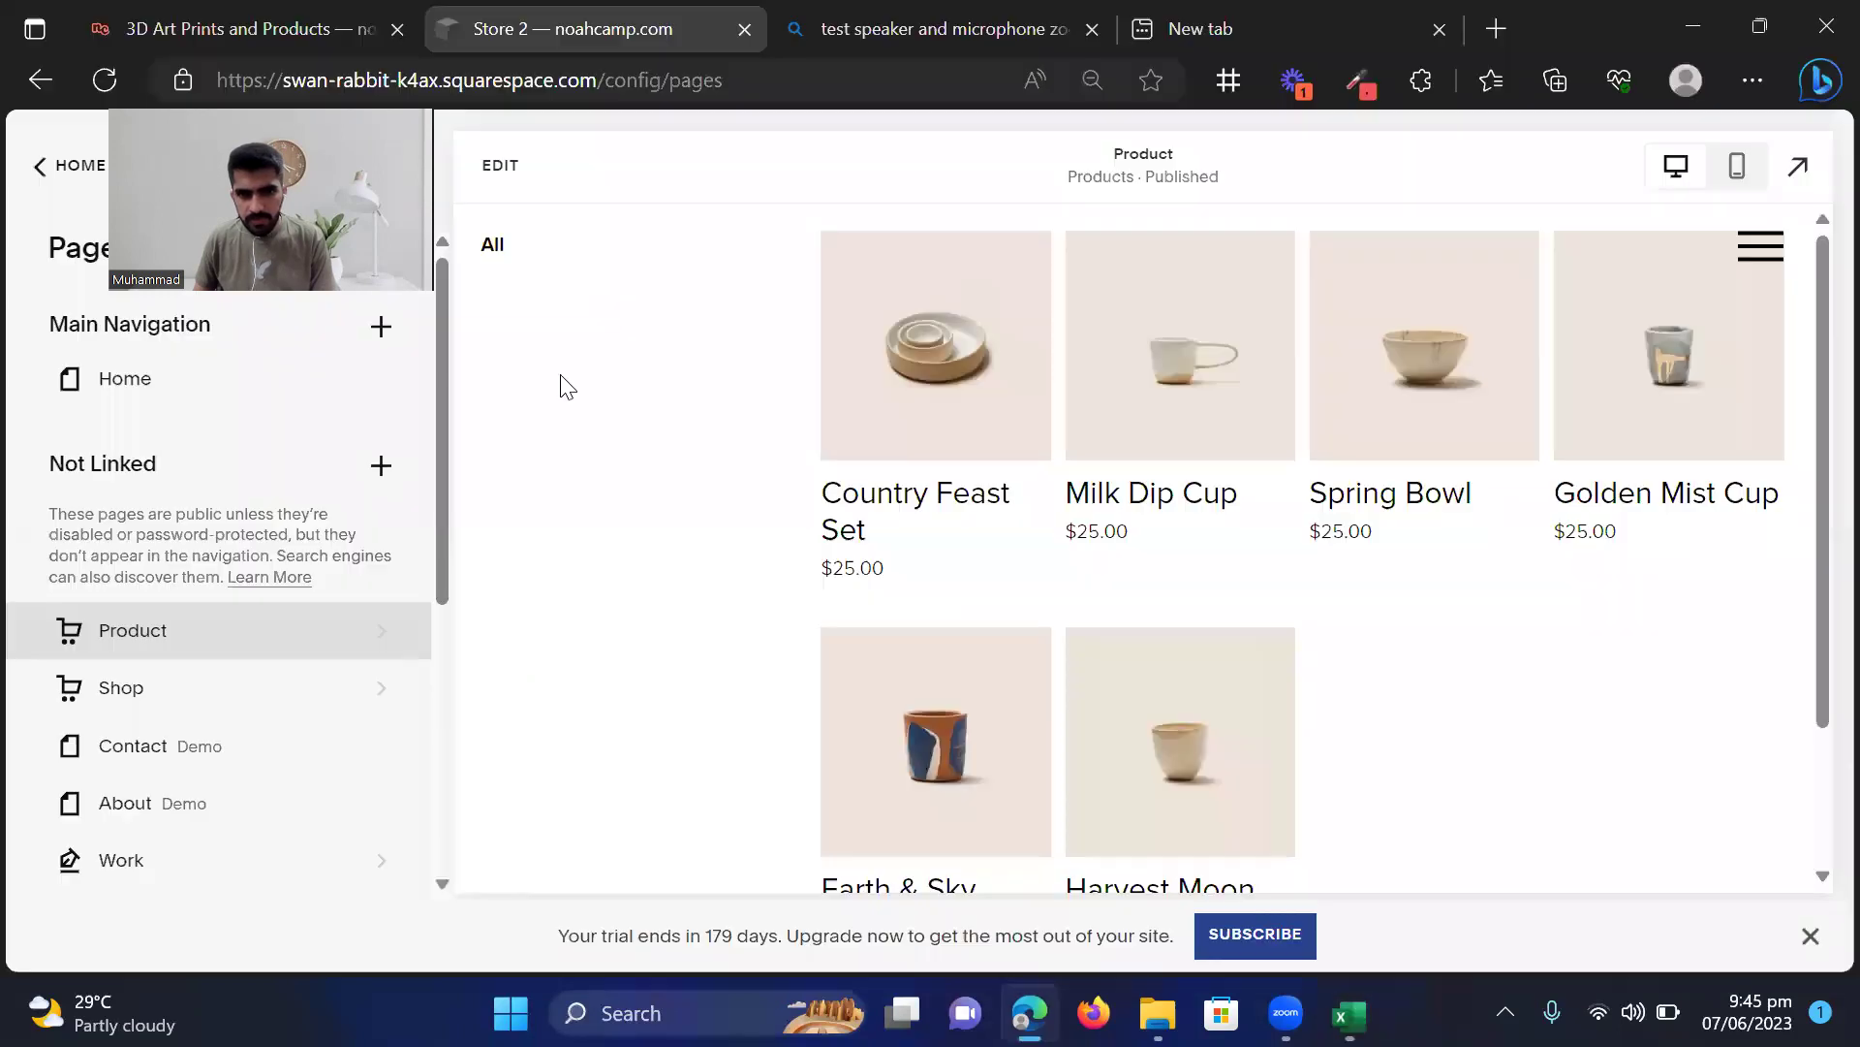
# Open Country Feast Set's full edit page and start adding a category under Organization
pyautogui.click(308, 639)
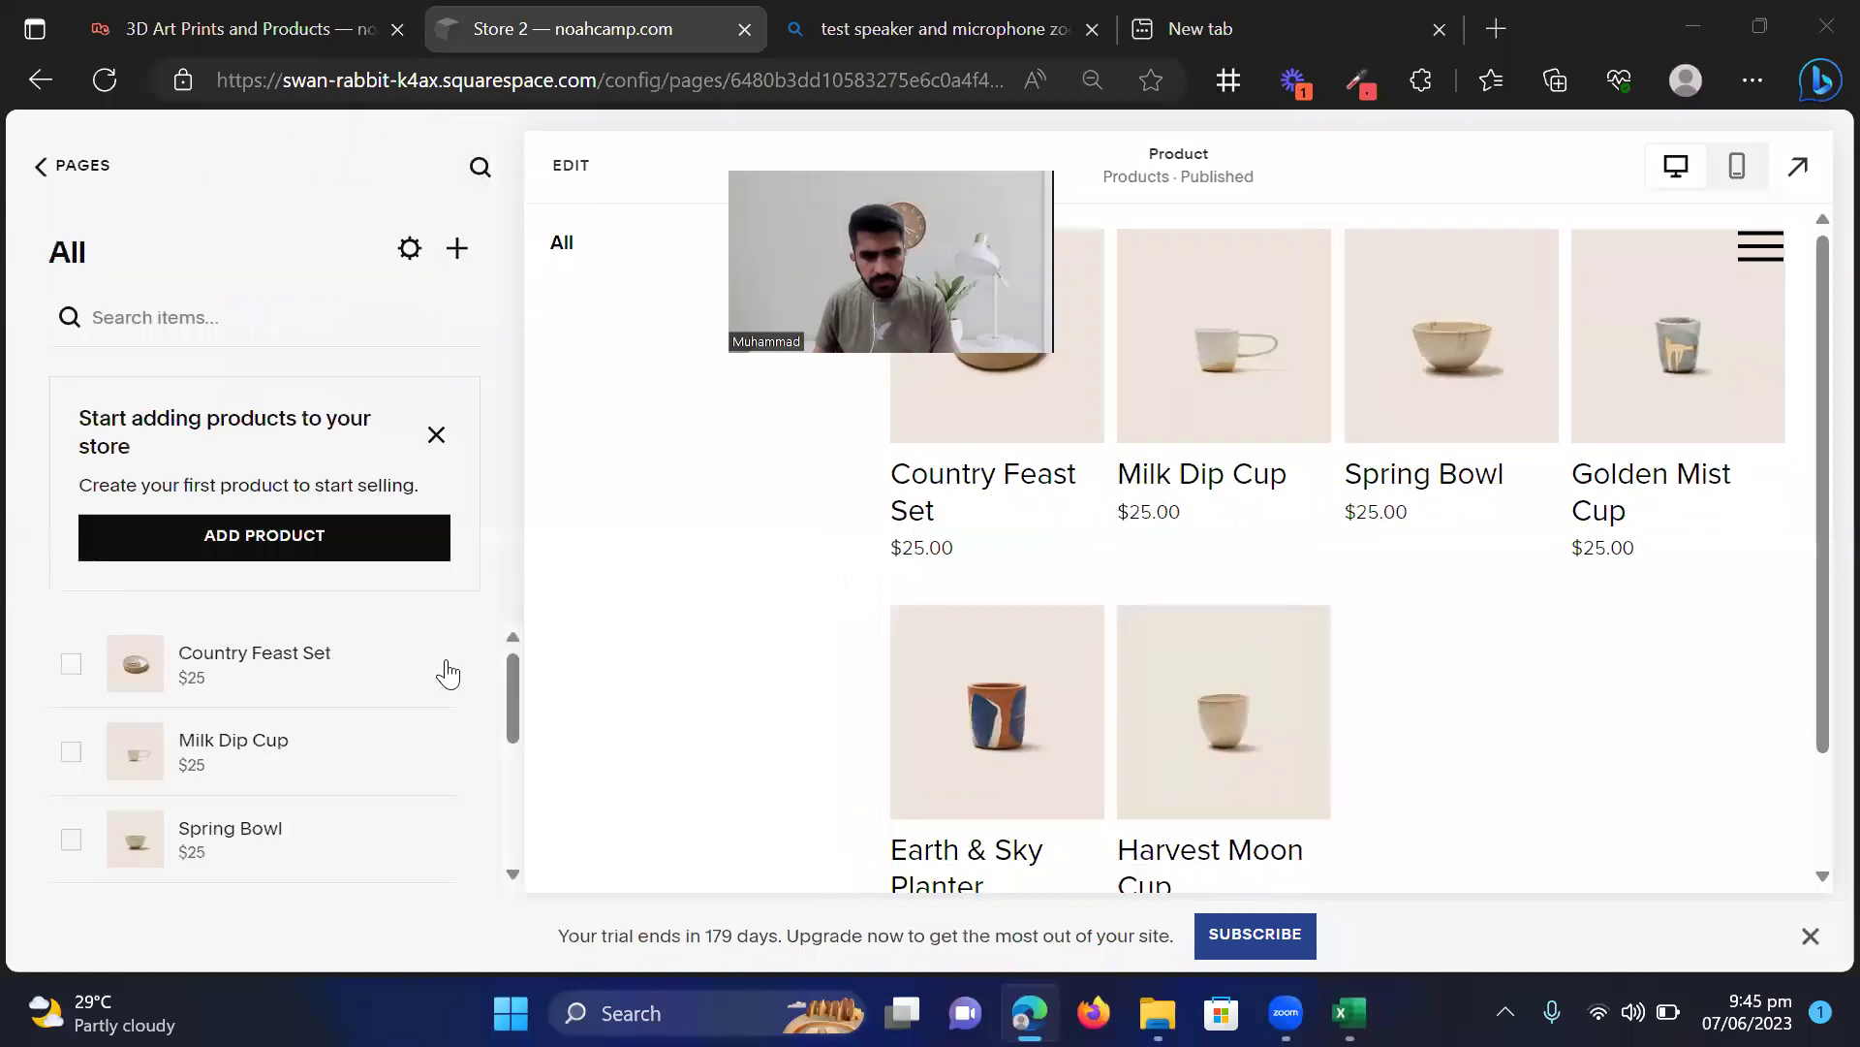
pyautogui.click(444, 664)
pyautogui.click(413, 359)
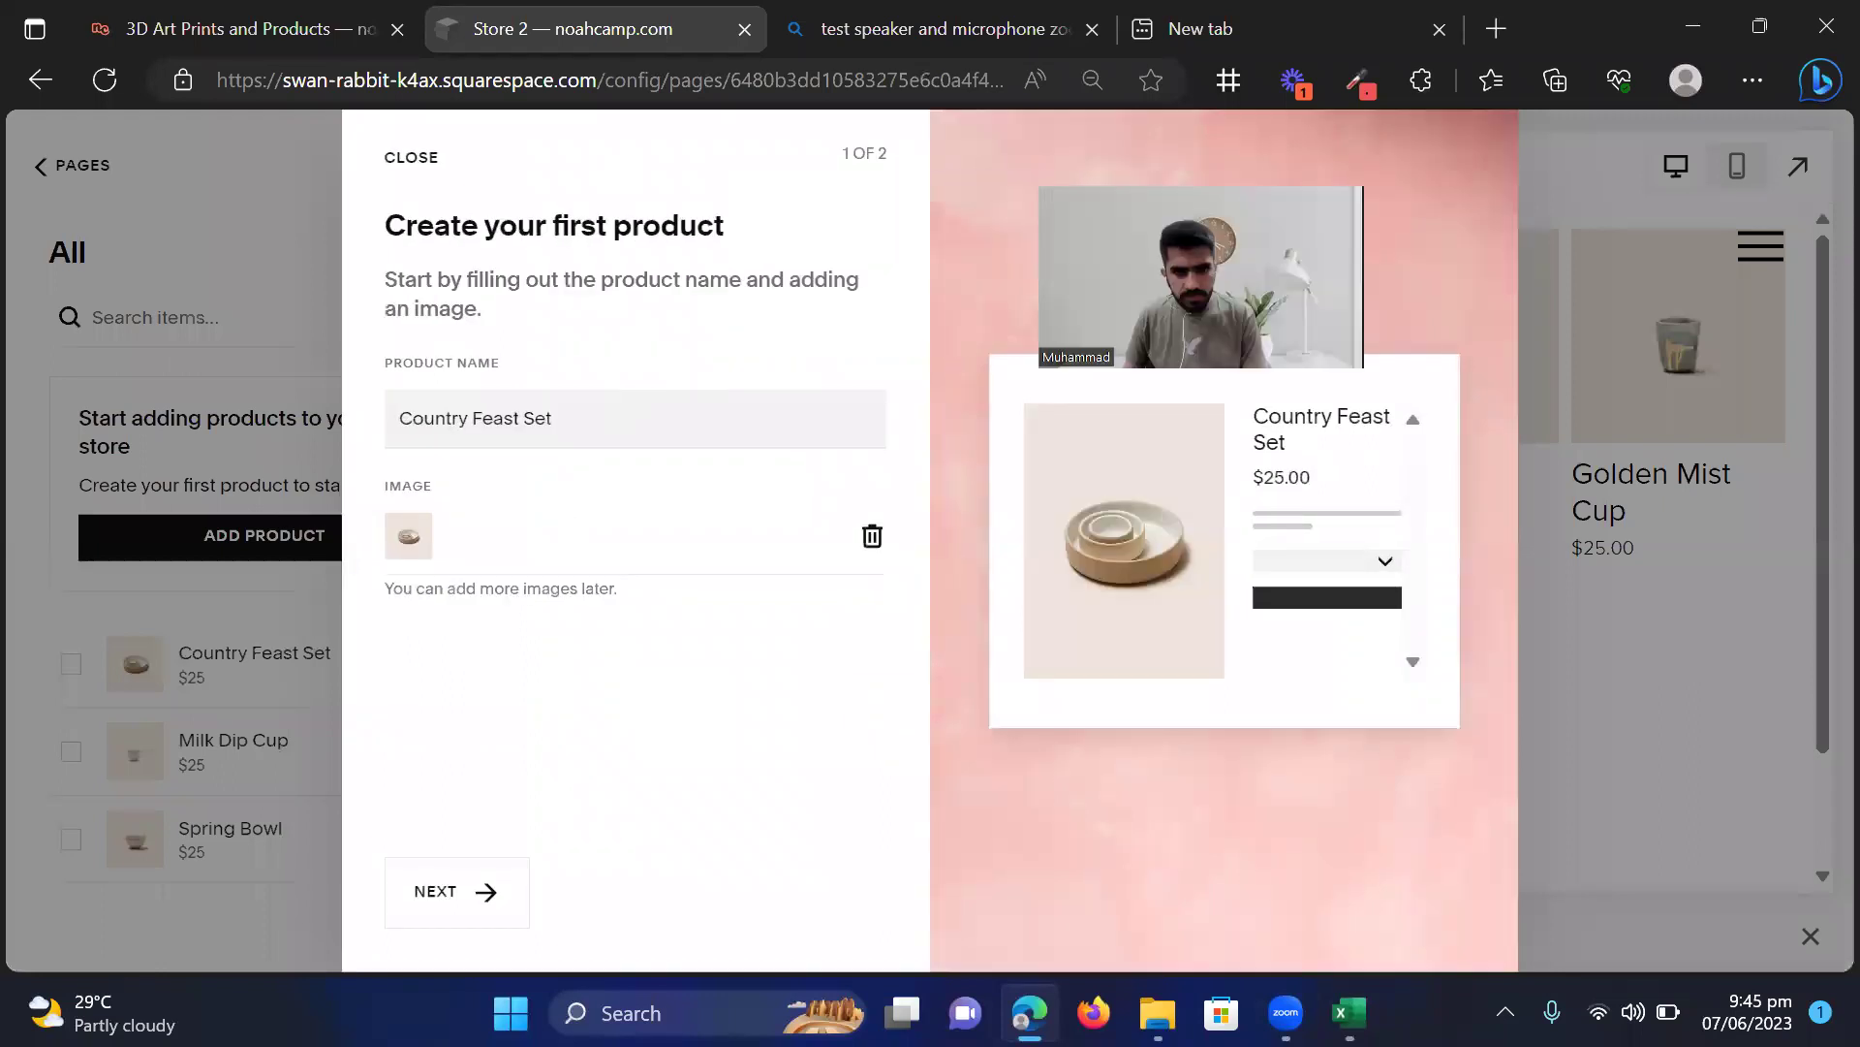
pyautogui.click(505, 906)
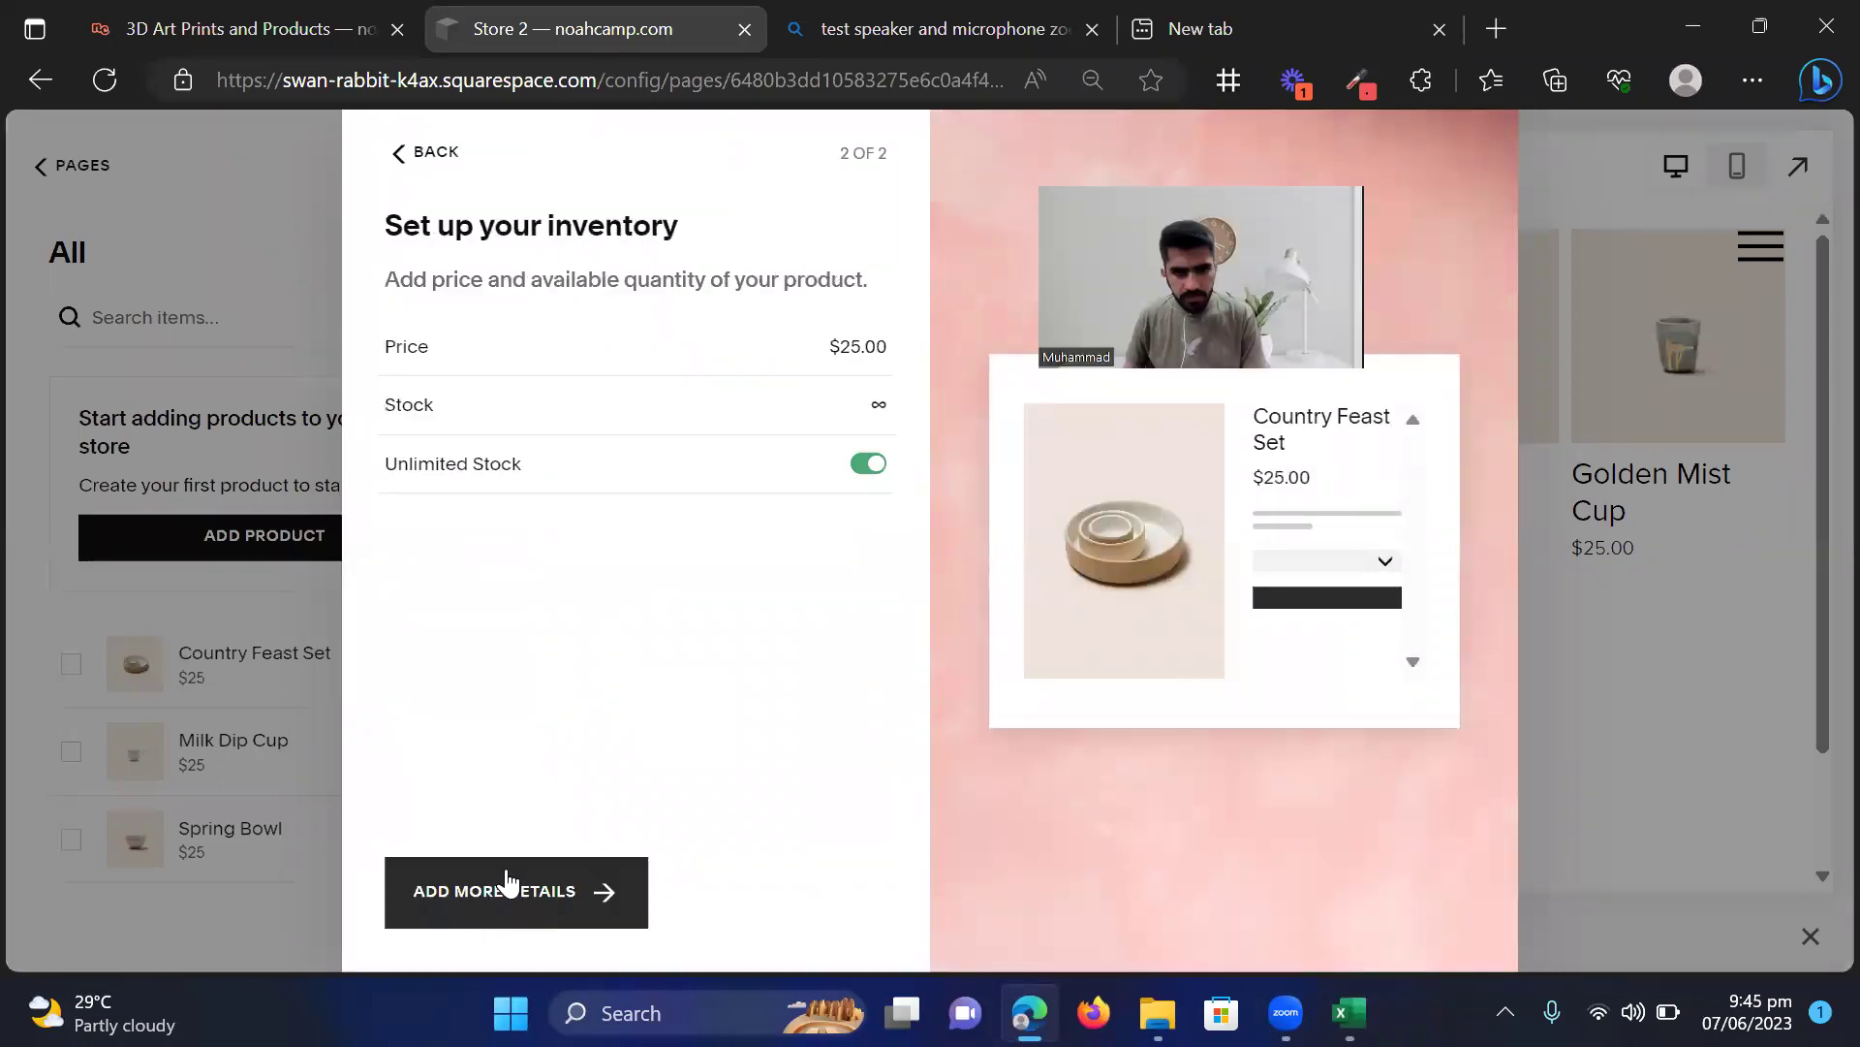
pyautogui.click(507, 877)
pyautogui.scroll(-9, 814, 475)
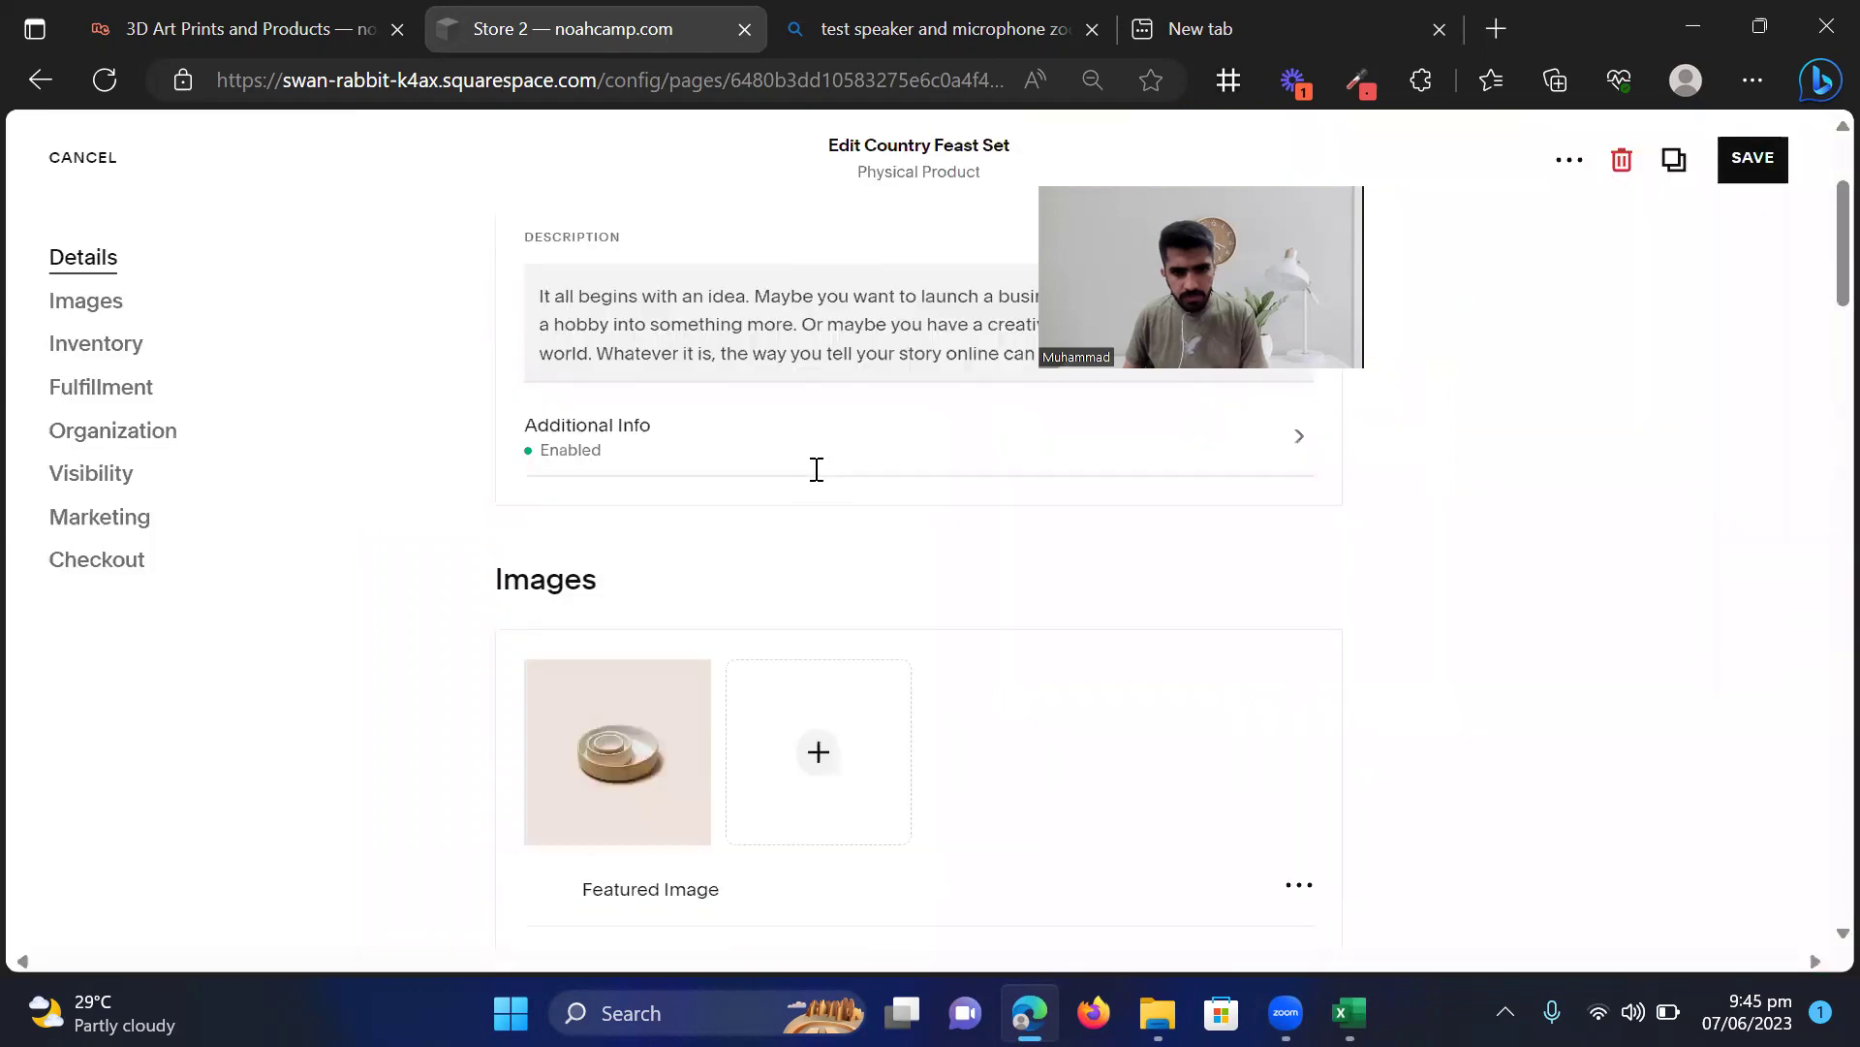
pyautogui.scroll(-12, 816, 556)
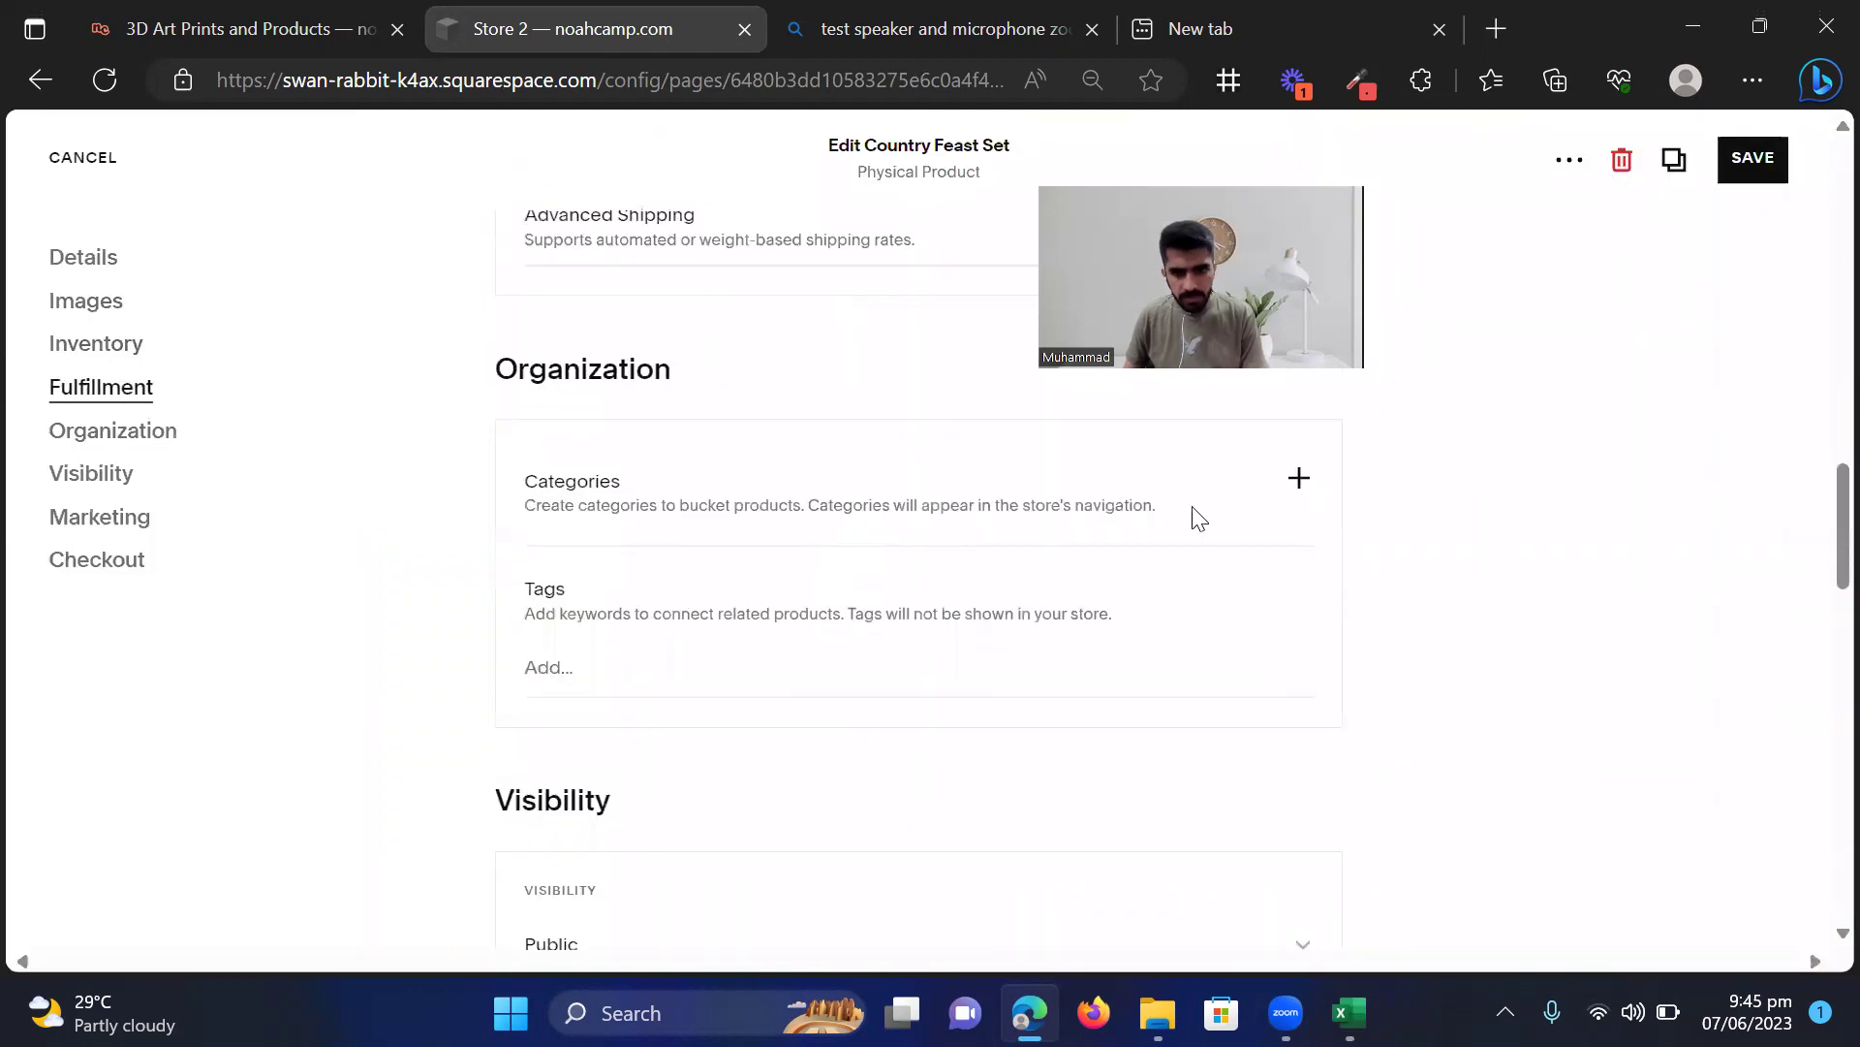
pyautogui.click(1299, 481)
# Copy the category value 'video' from cell Y7 of the products spreadsheet
pyautogui.click(1350, 1013)
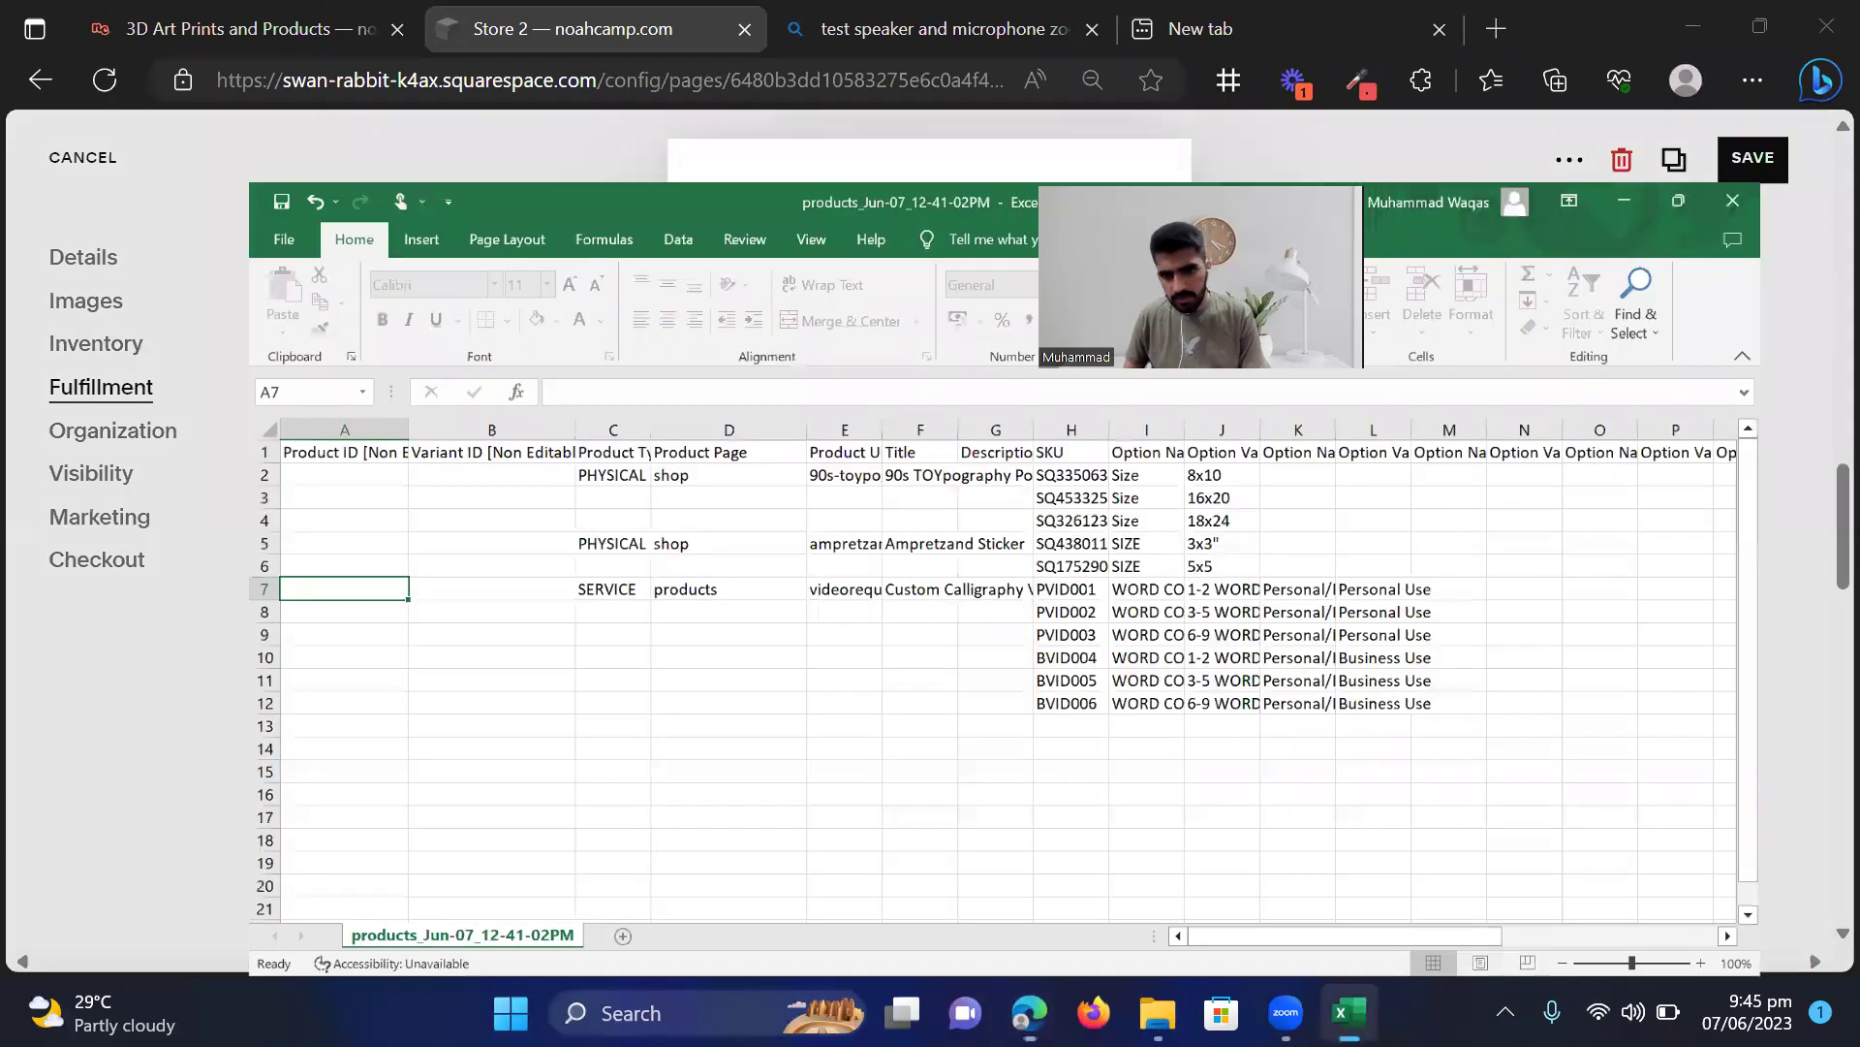
pyautogui.moveTo(1382, 920); pyautogui.dragTo(1763, 916)
pyautogui.click(1095, 506)
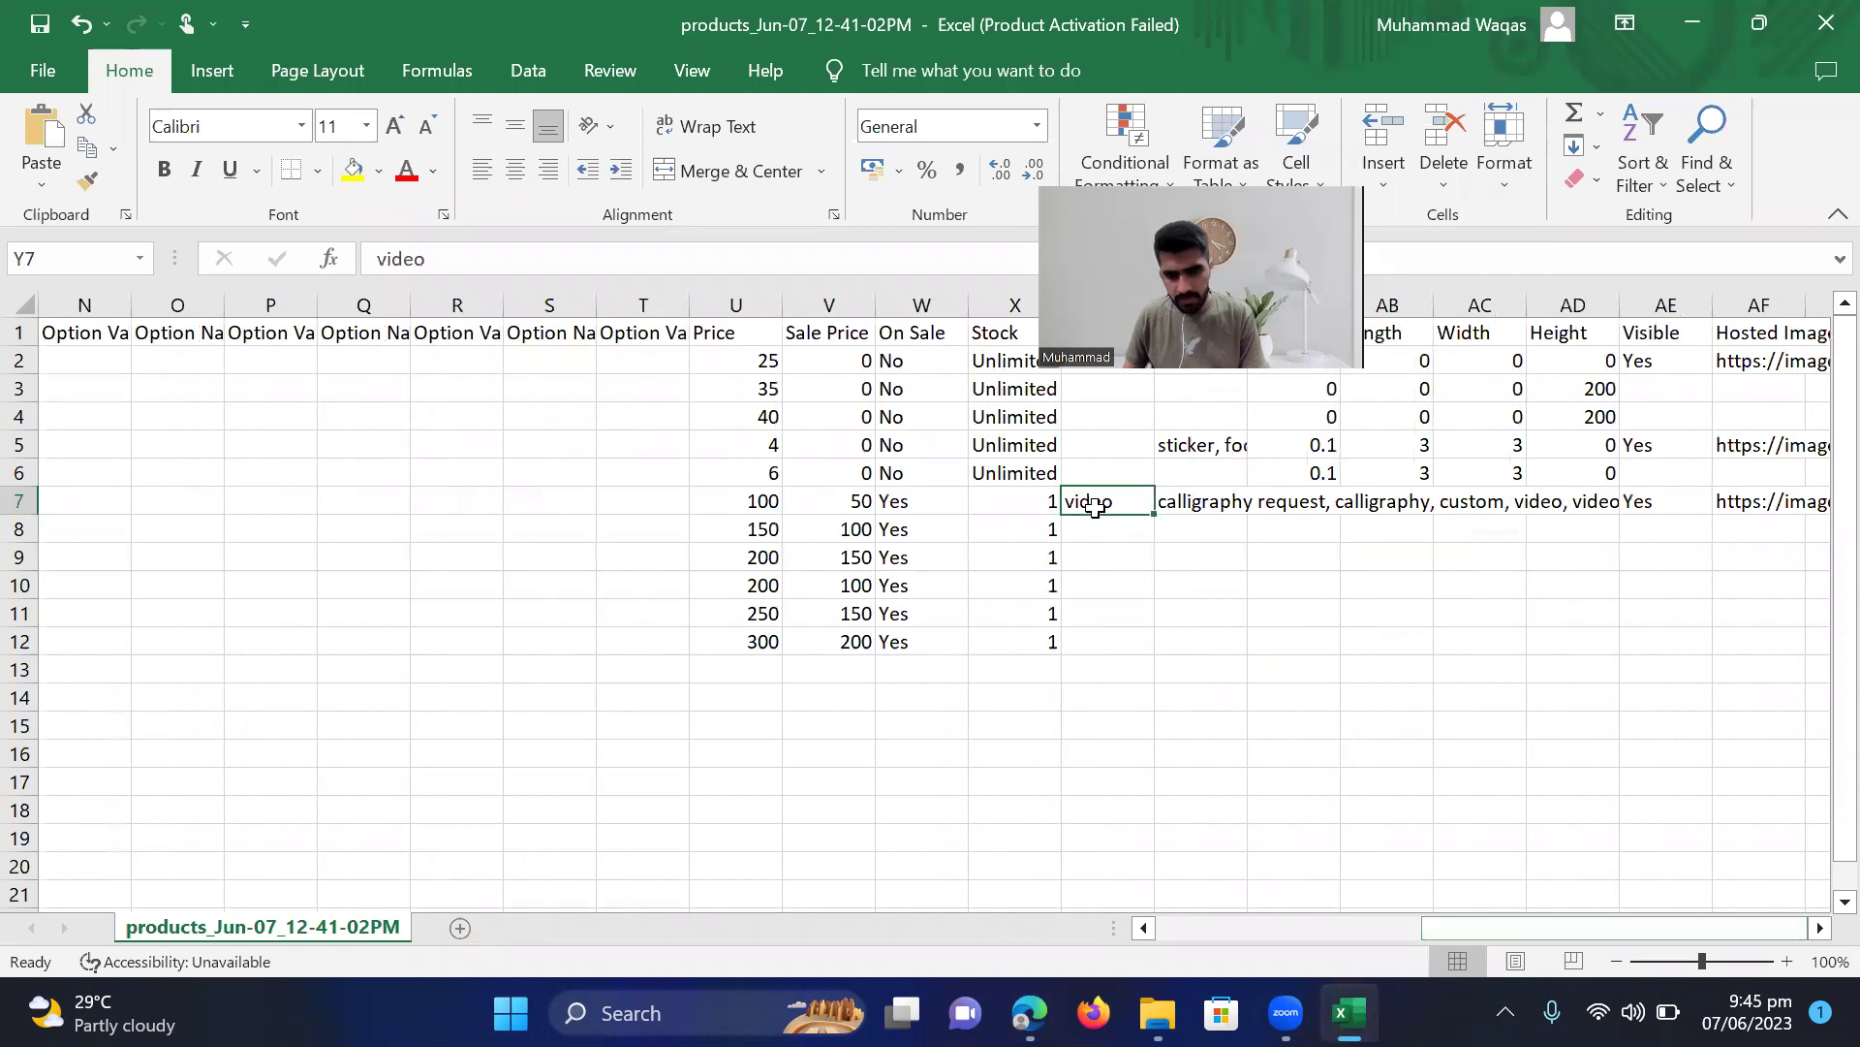
pyautogui.hotkey('ctrl', 'c')
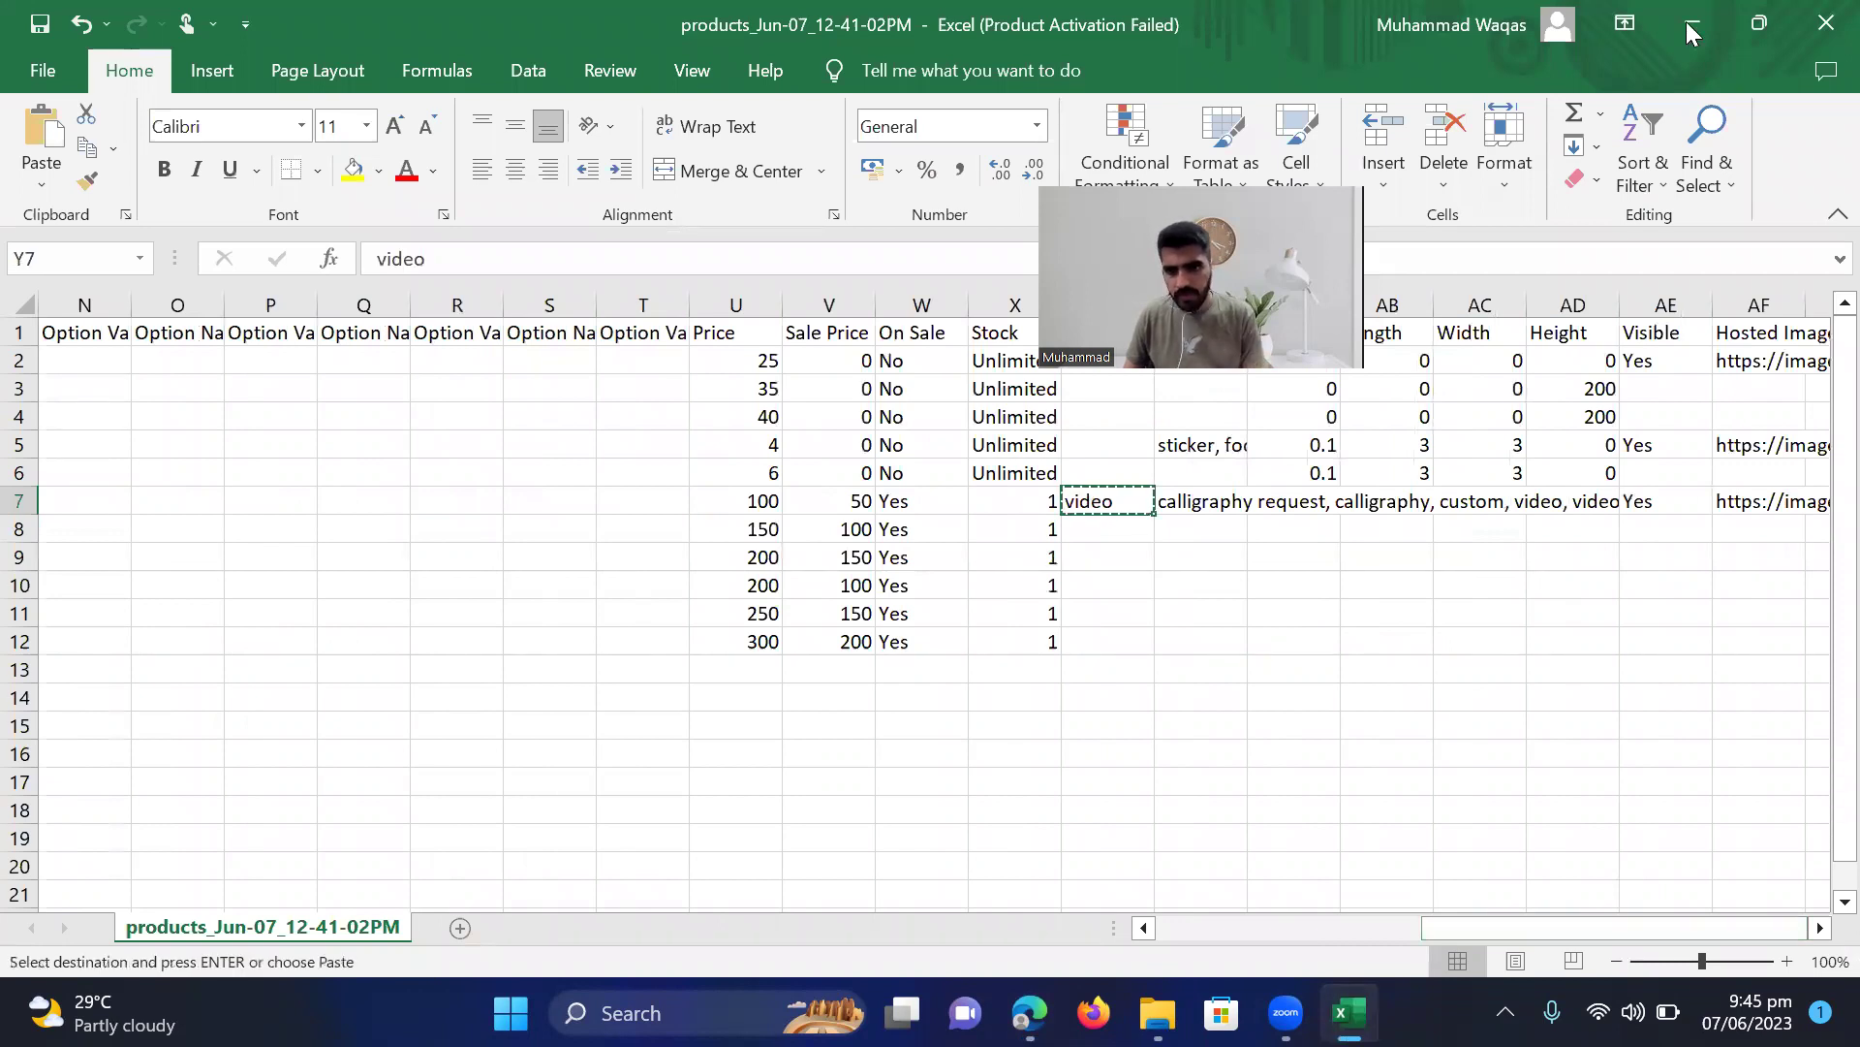
pyautogui.hotkey('alt', 'Tab')
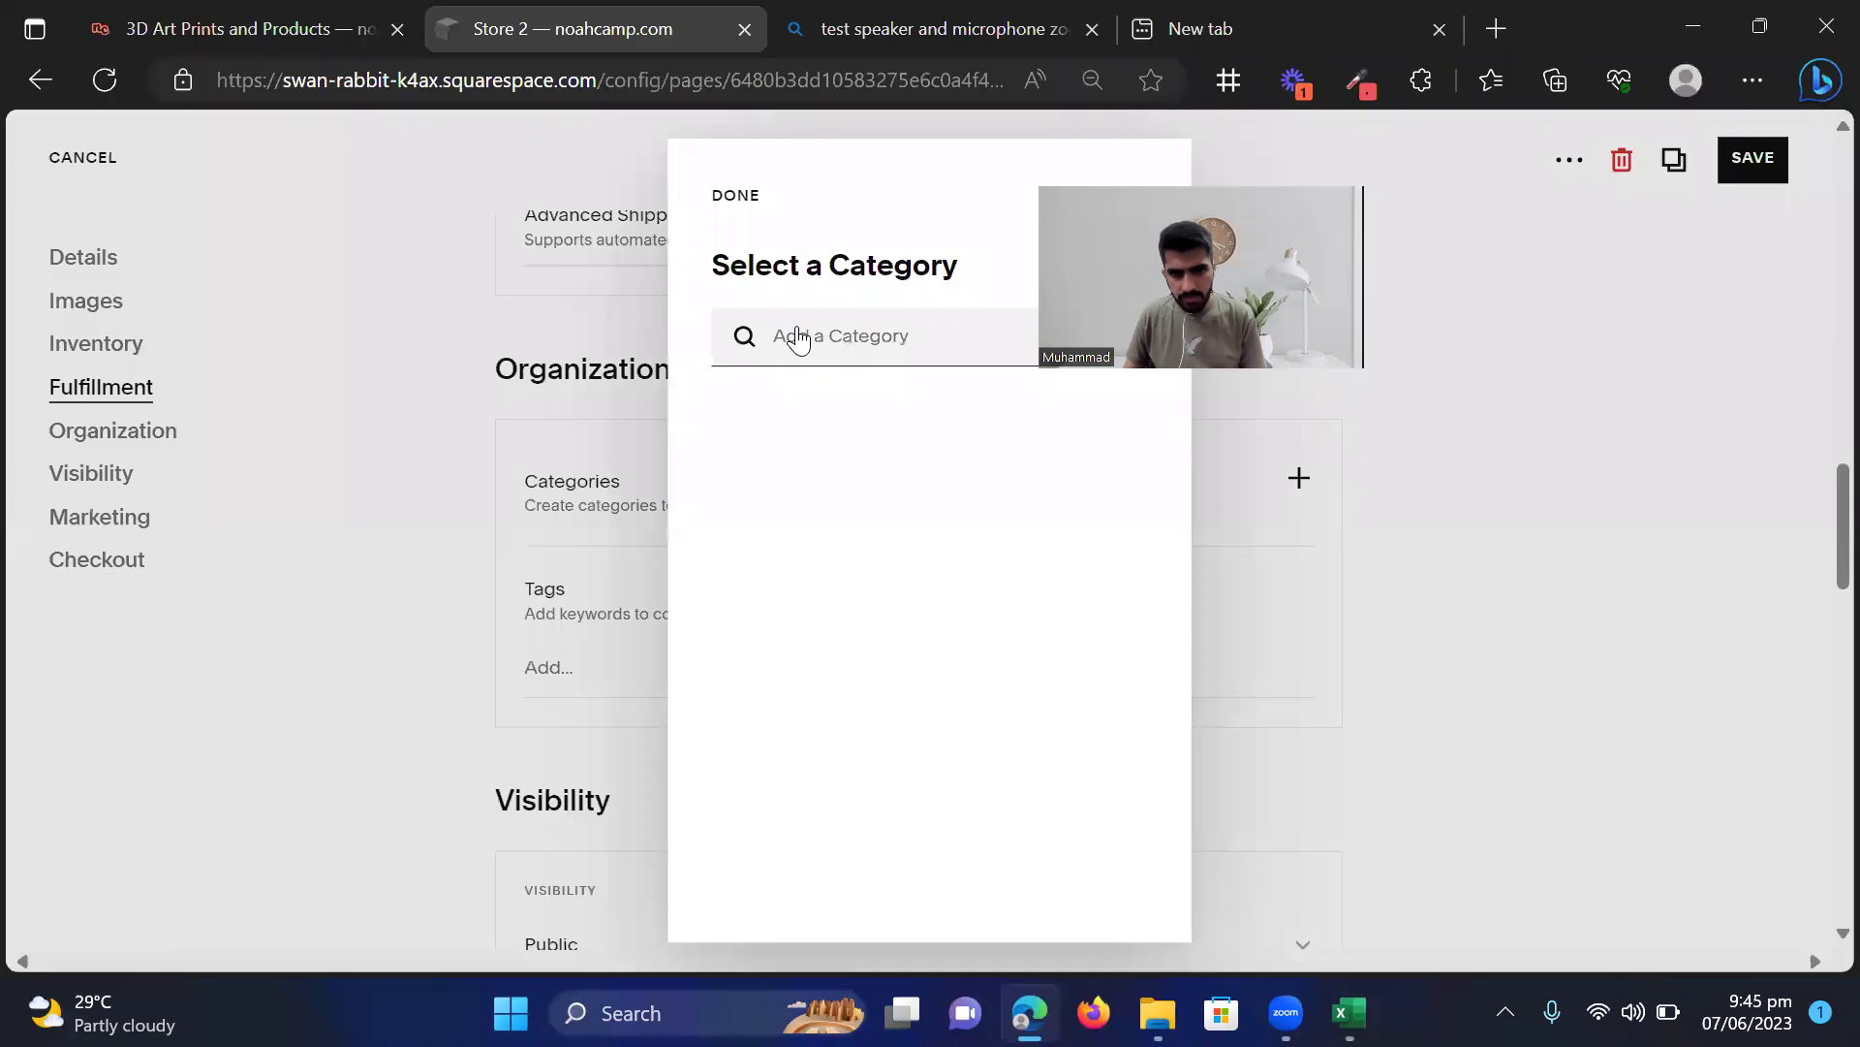
# Add 'video' as a new category on Country Feast Set and save the product
pyautogui.click(797, 340)
pyautogui.hotkey('ctrl', 'v')
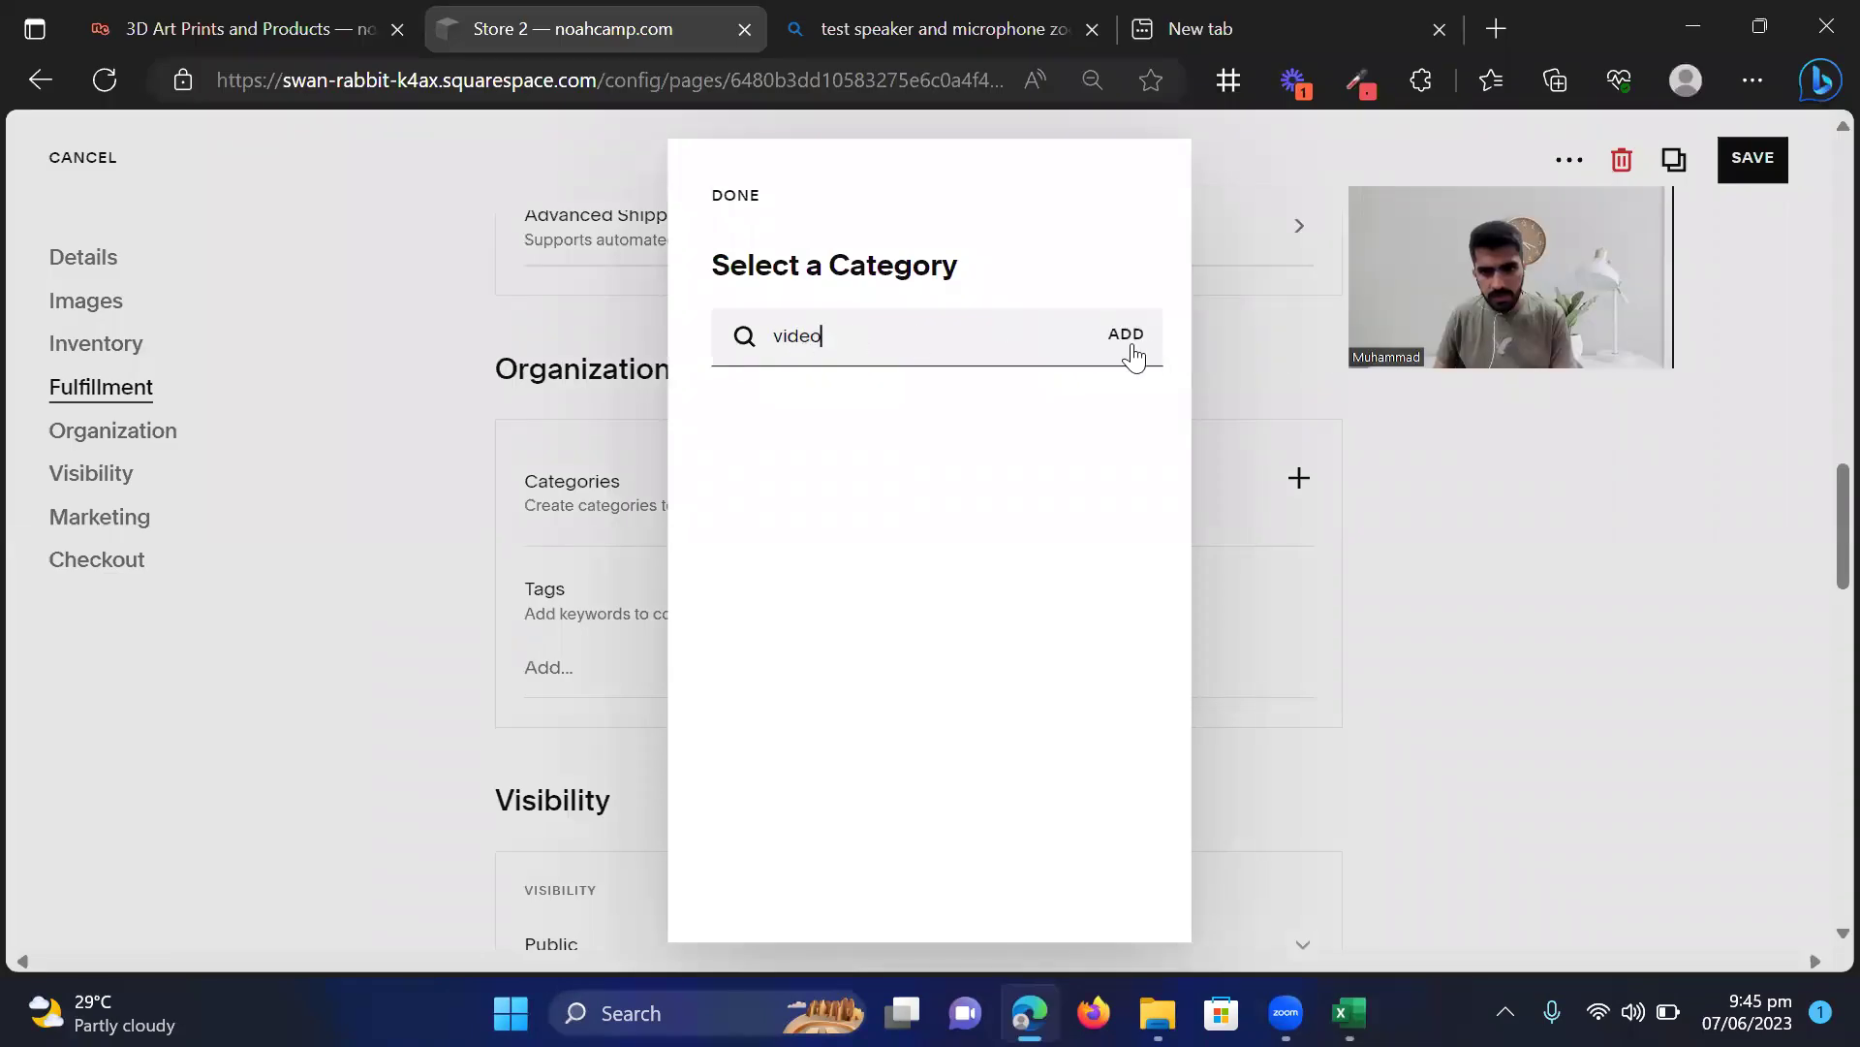
pyautogui.click(1131, 347)
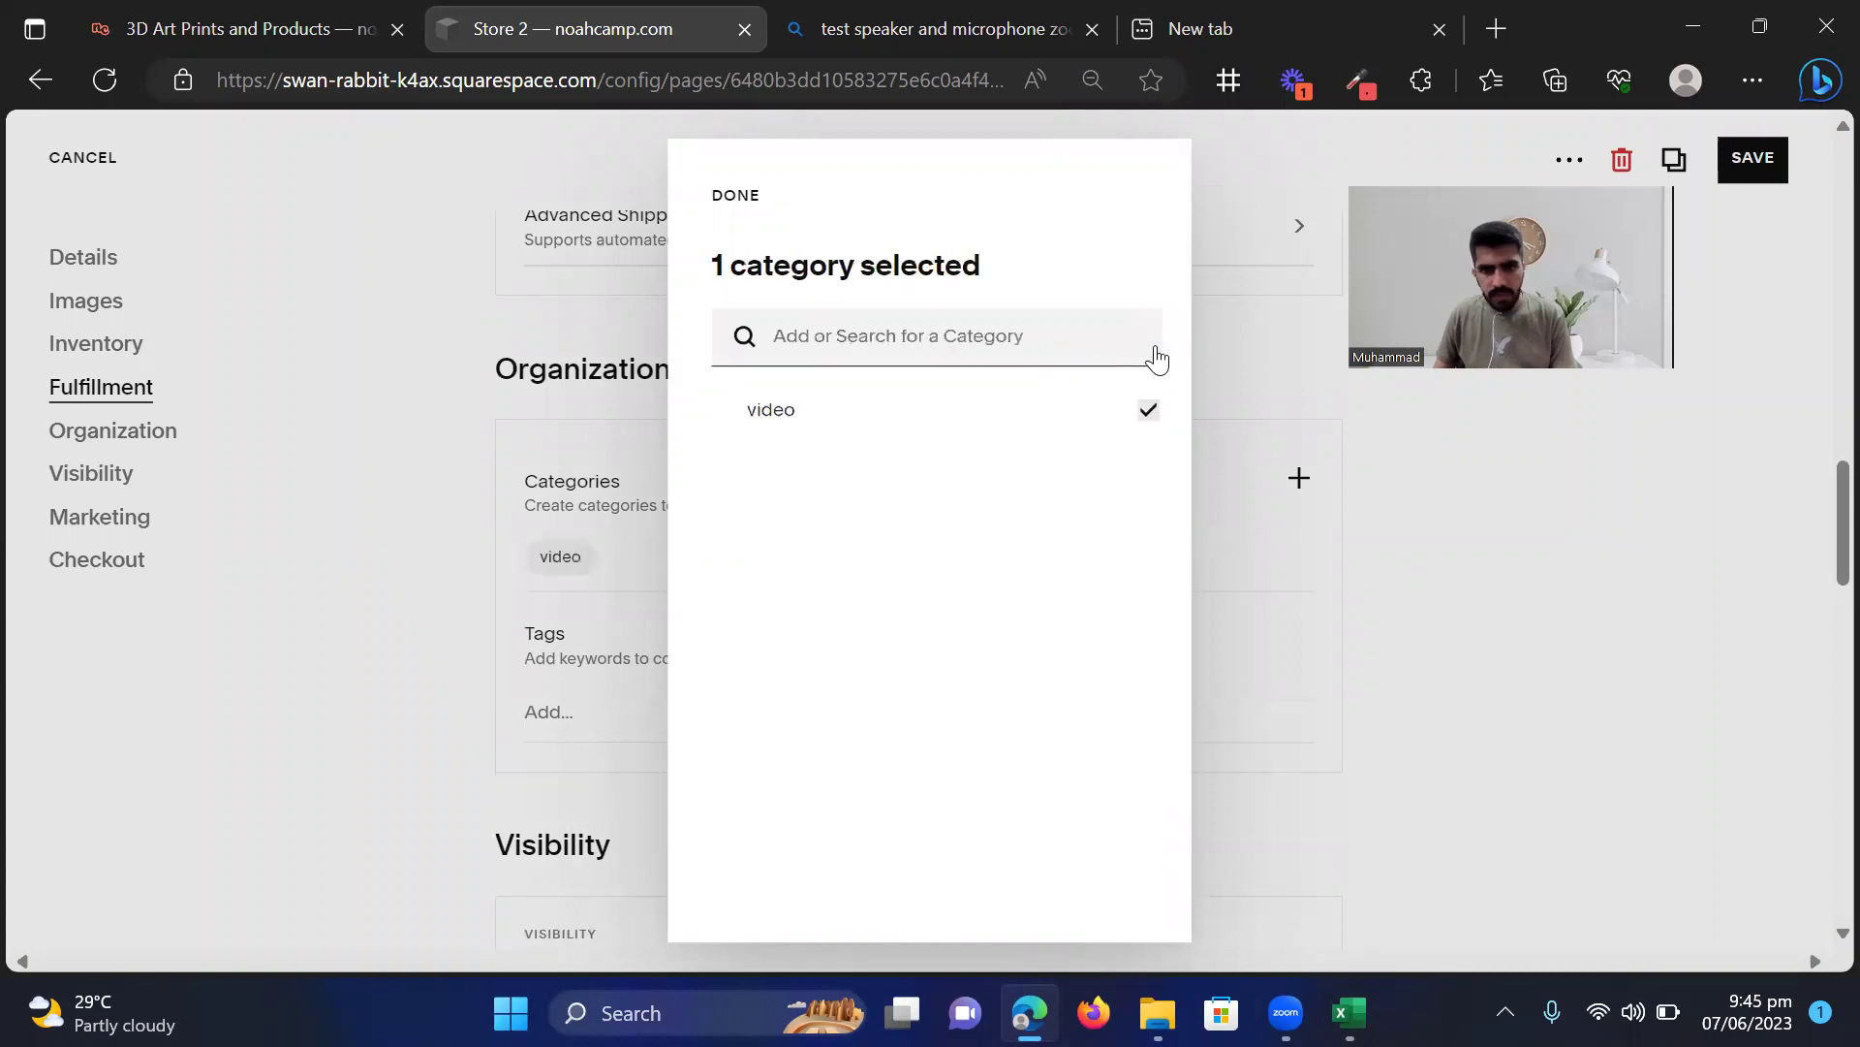
pyautogui.click(736, 197)
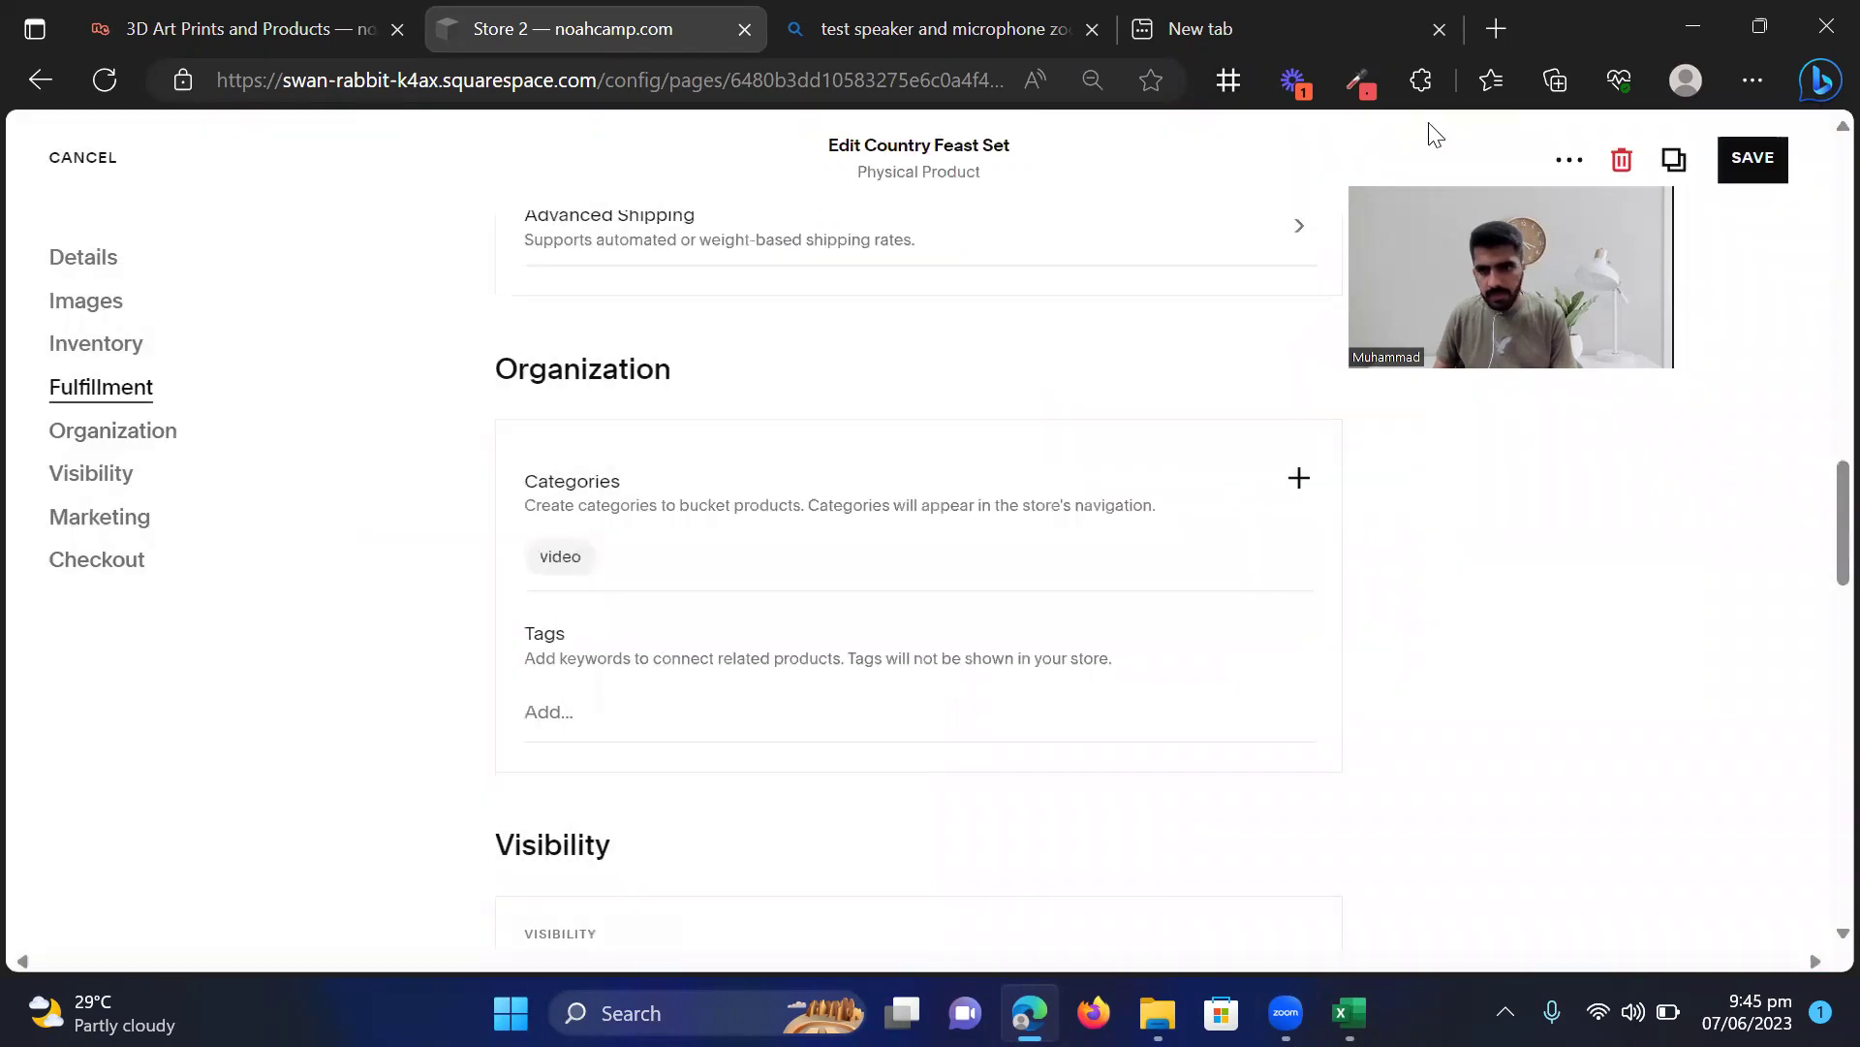
pyautogui.click(1747, 159)
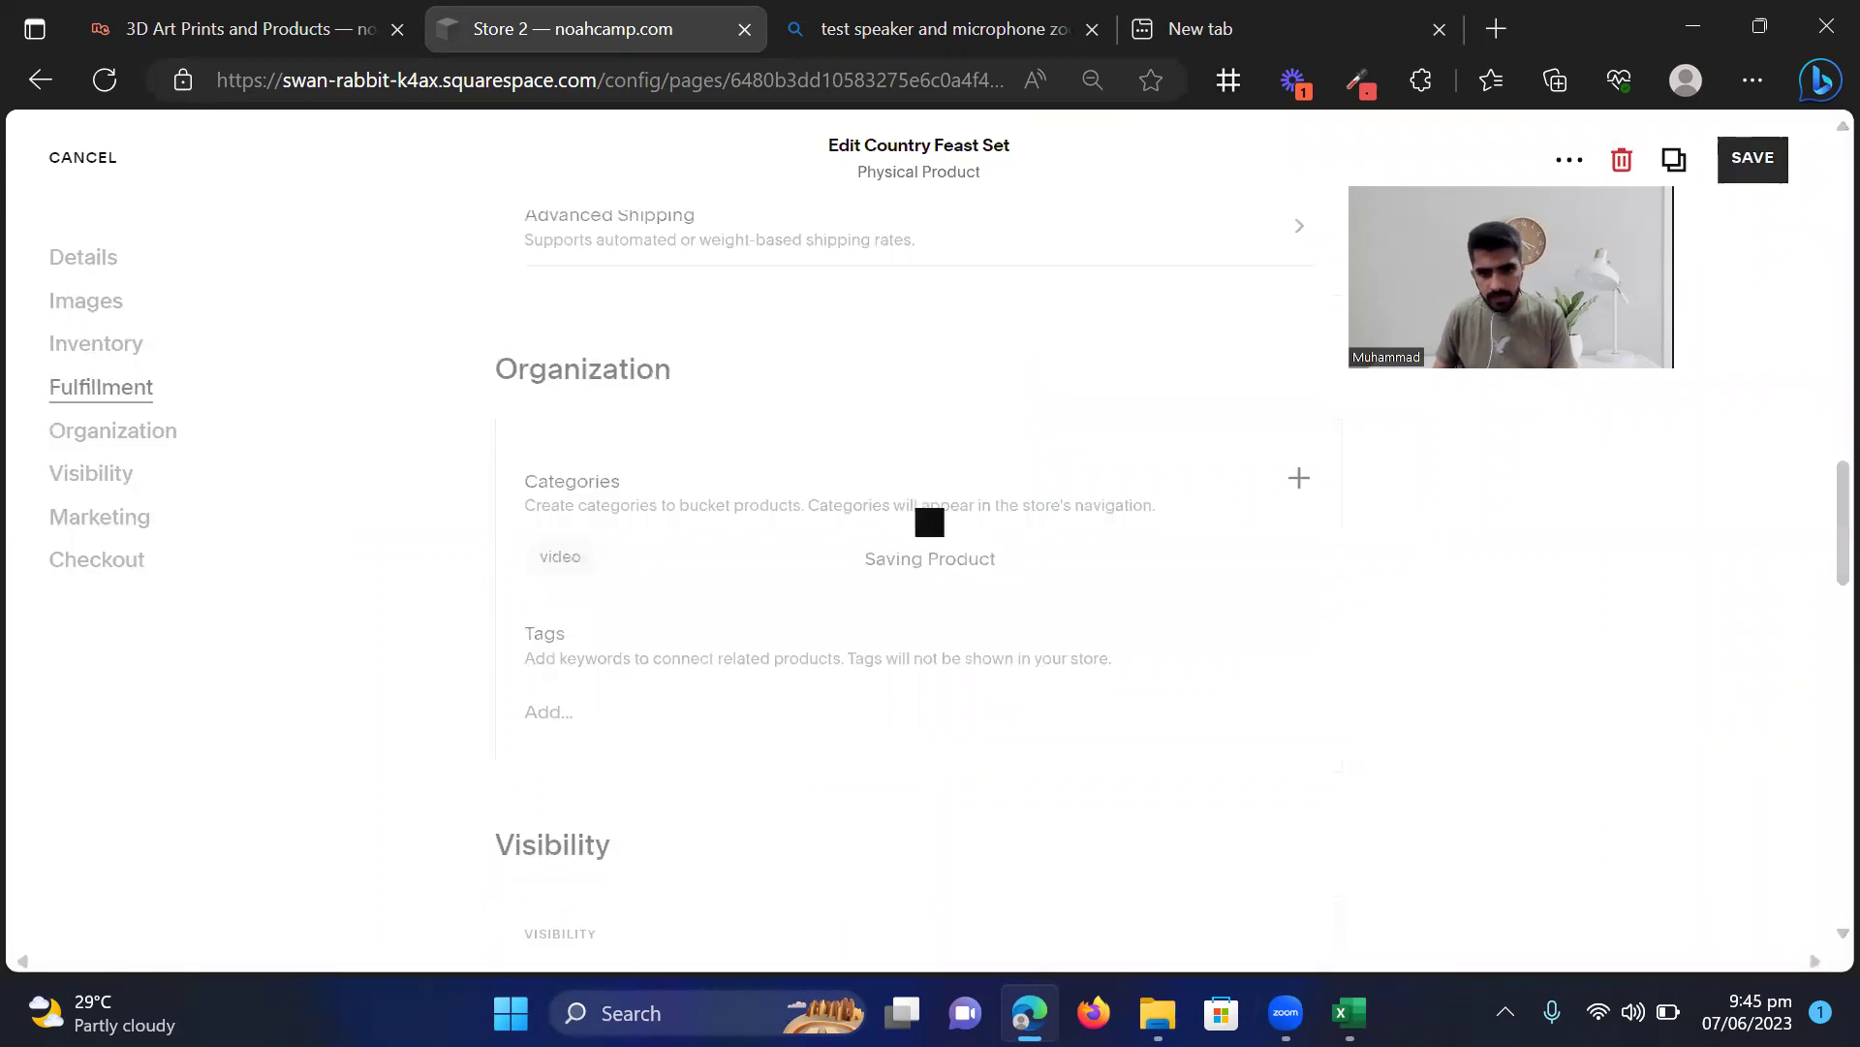
pyautogui.click(1350, 1012)
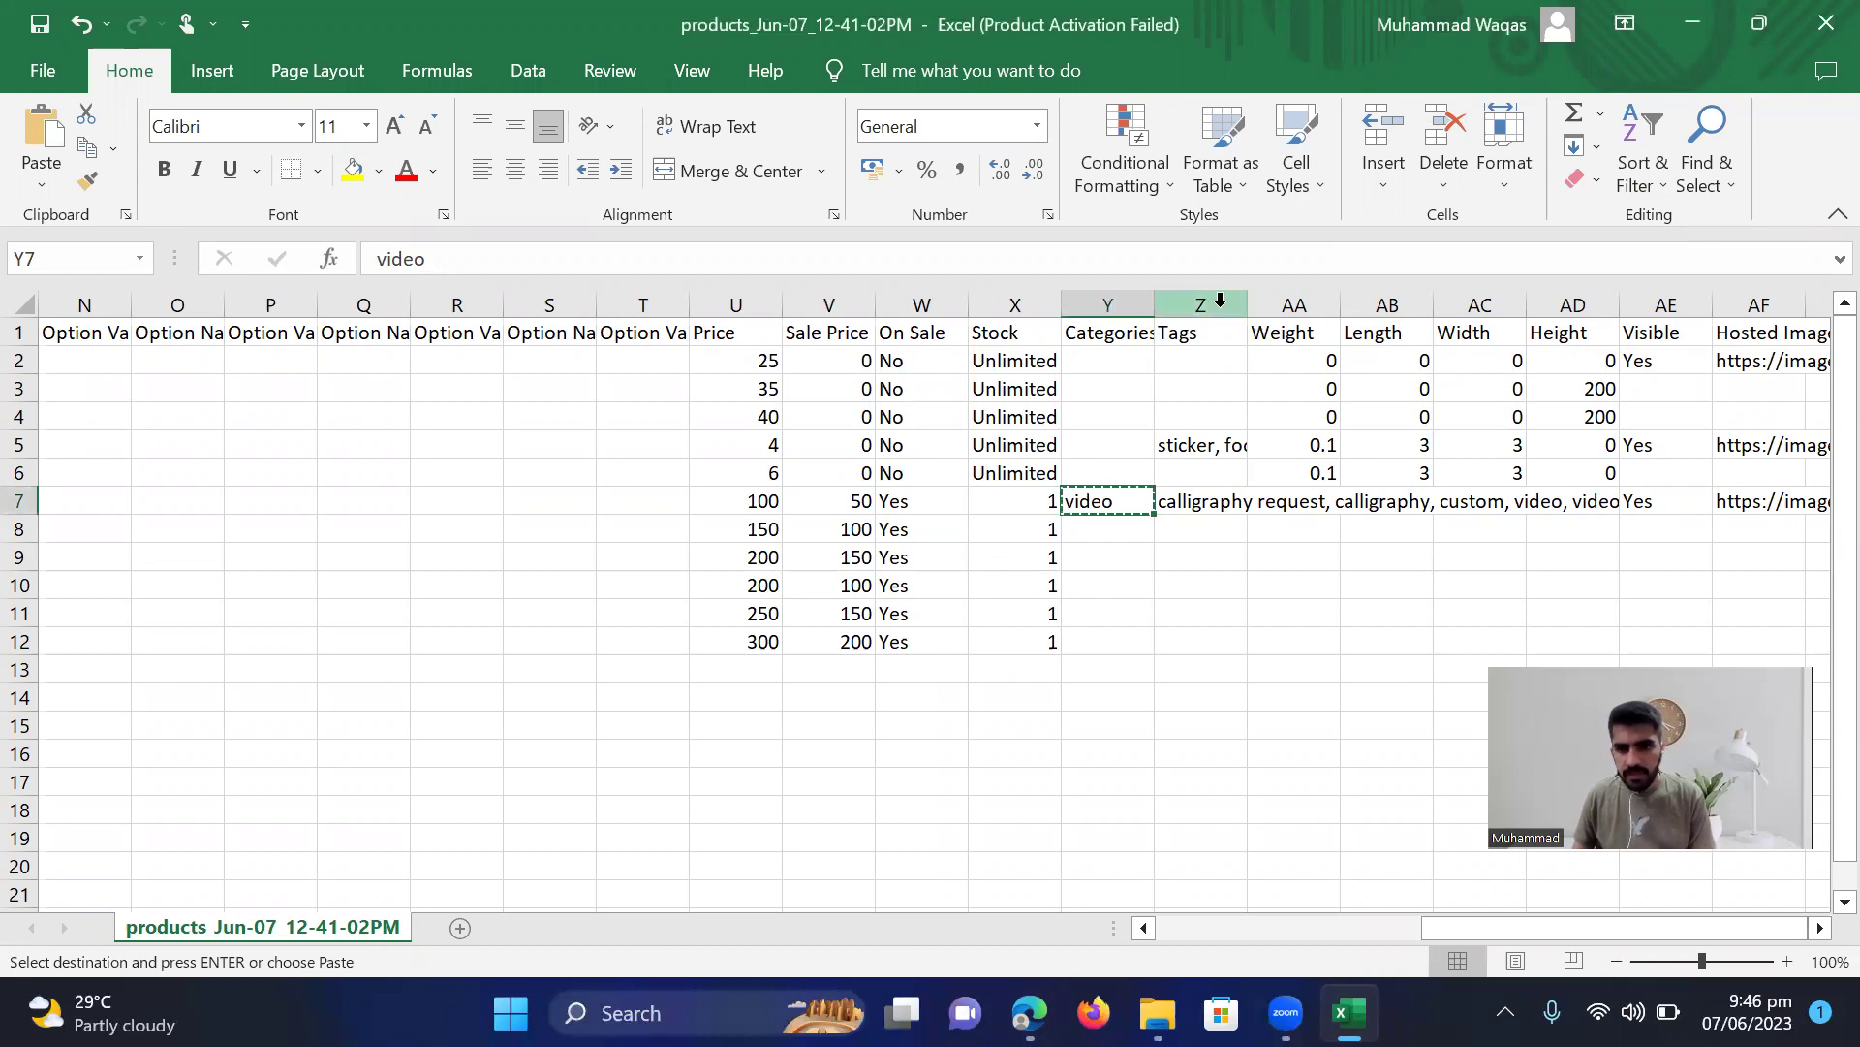
# Widen column Z and copy the tag 'calligraphy request' from cell Z7
pyautogui.moveTo(1249, 304); pyautogui.dragTo(1650, 308)
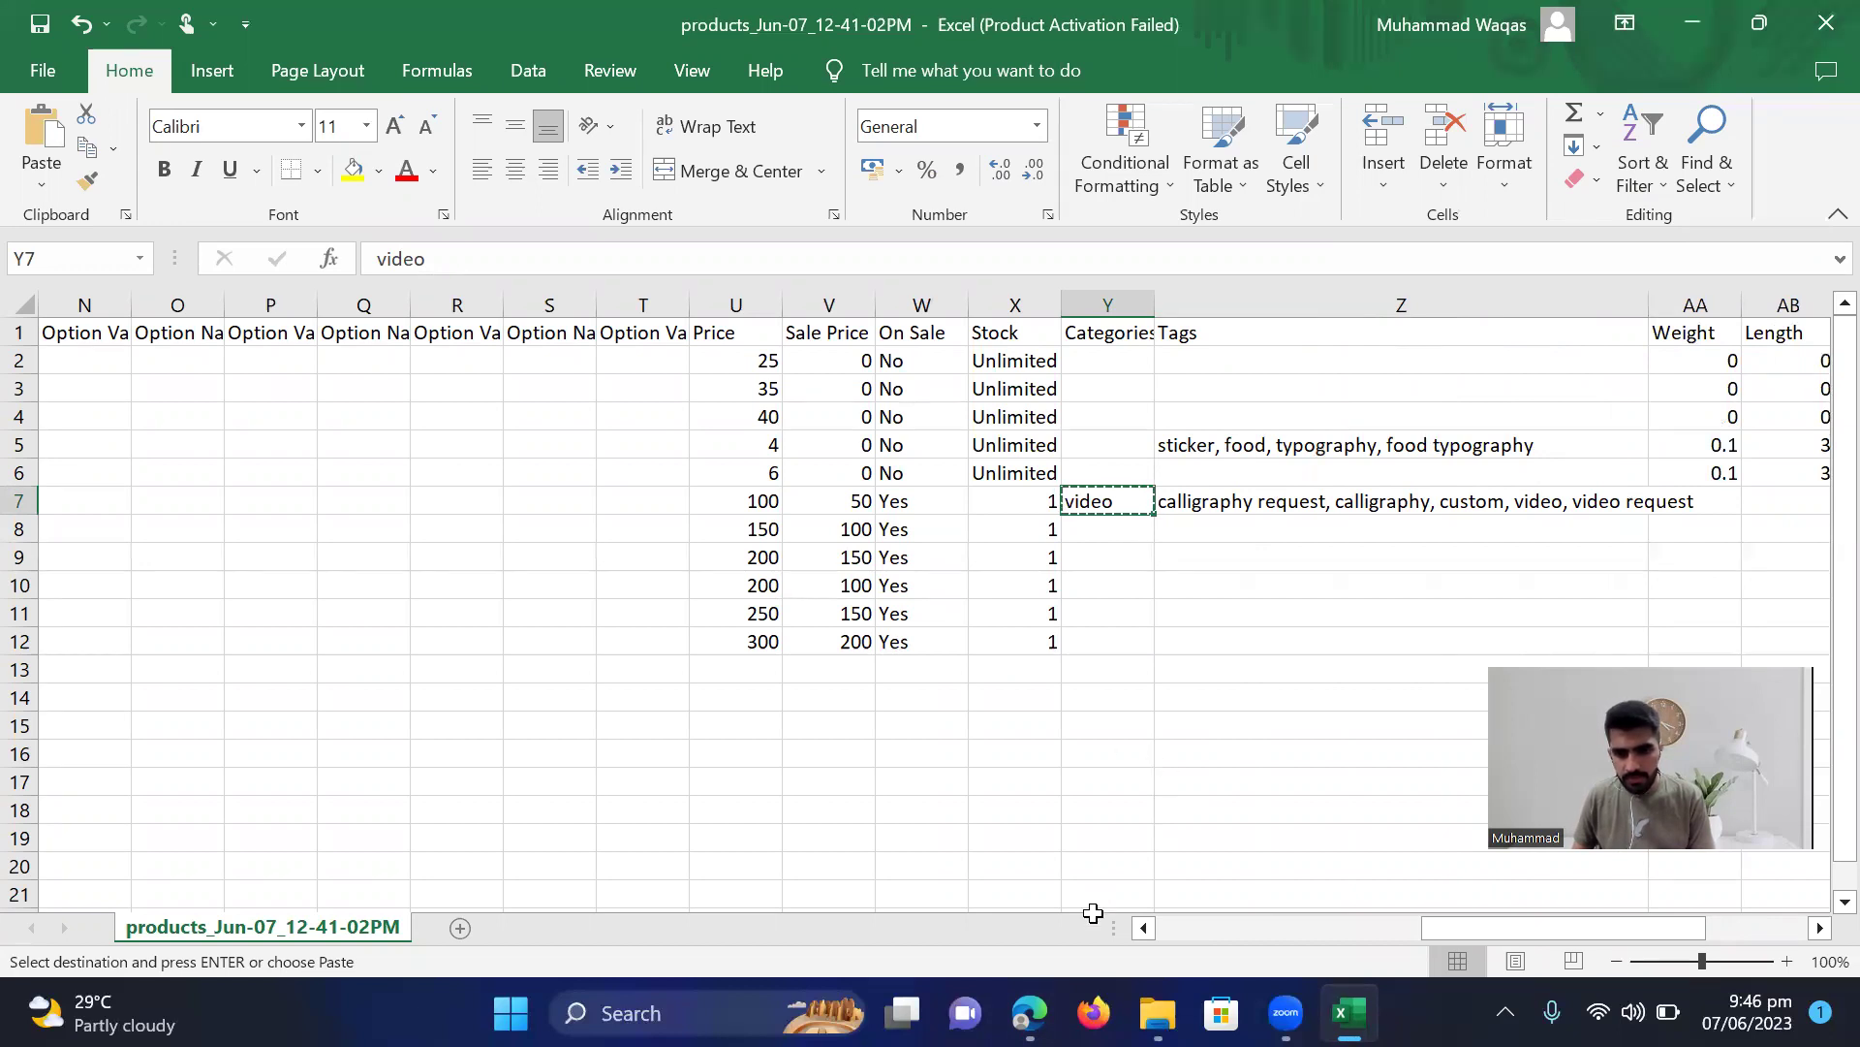
pyautogui.click(1205, 516)
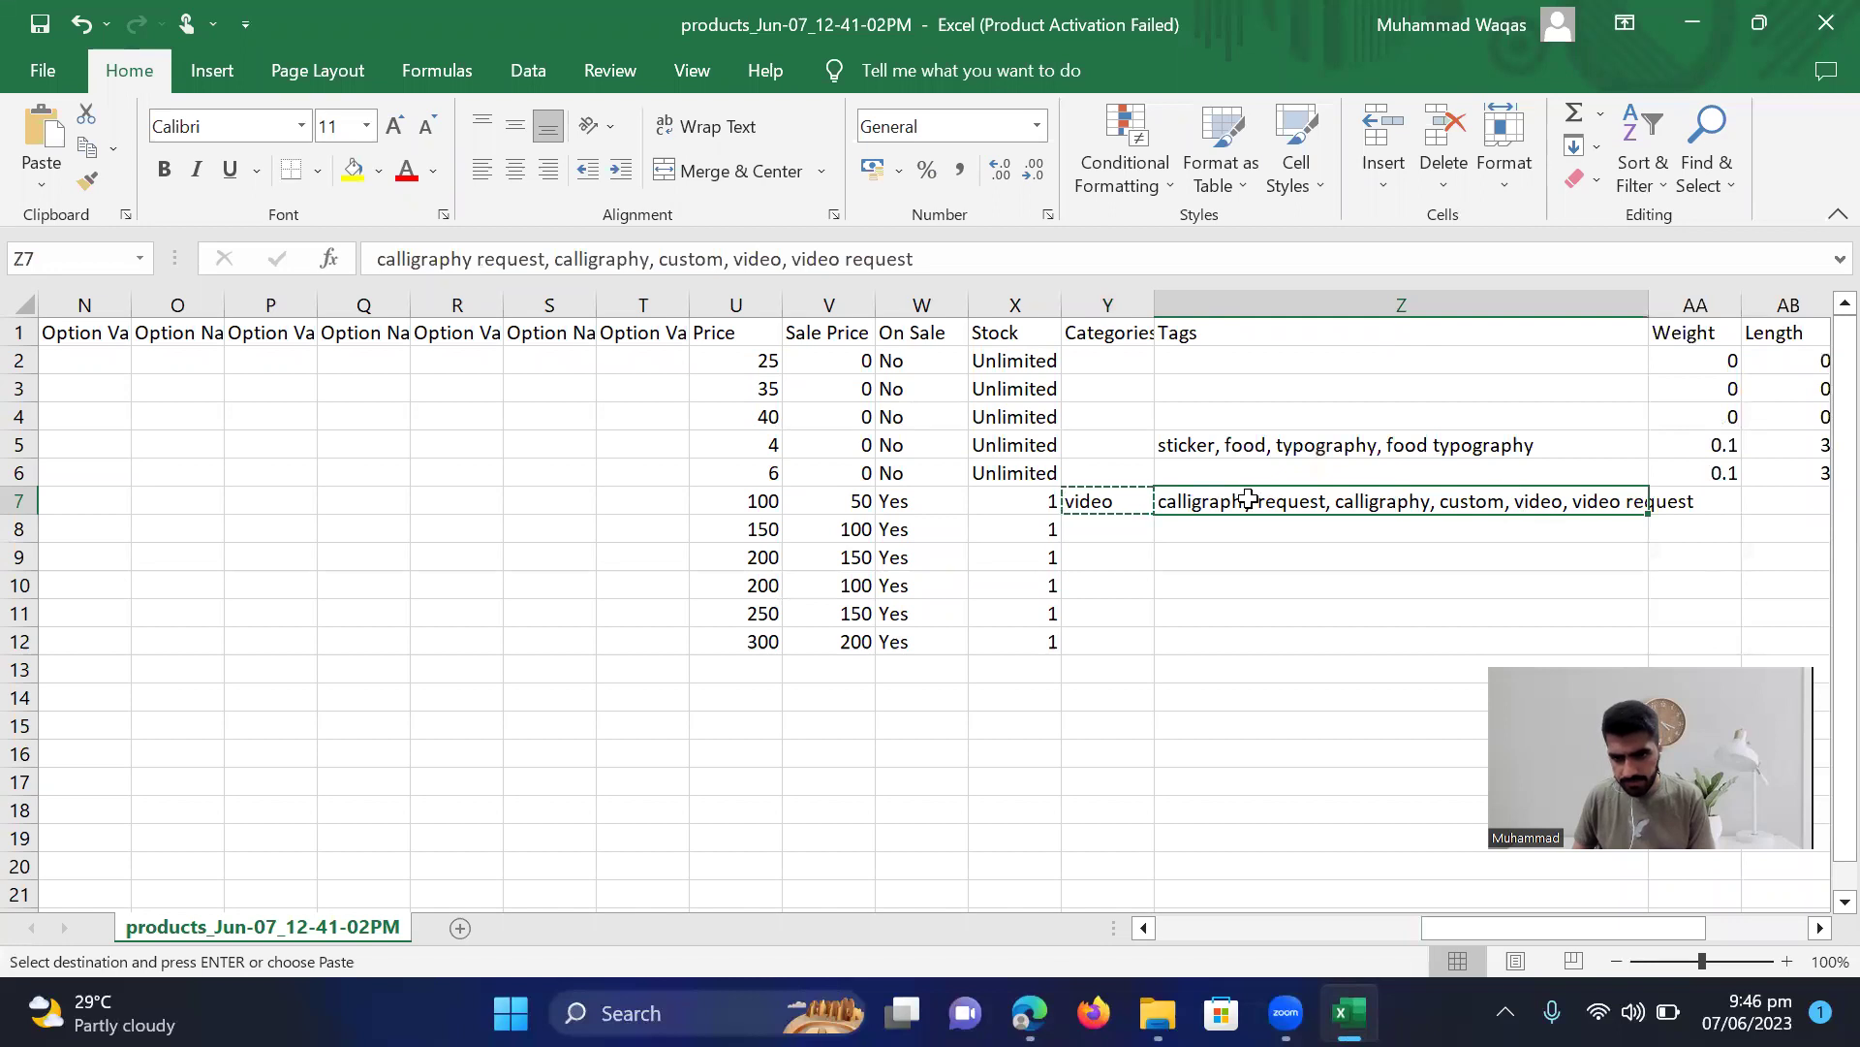
pyautogui.doubleClick(1326, 501)
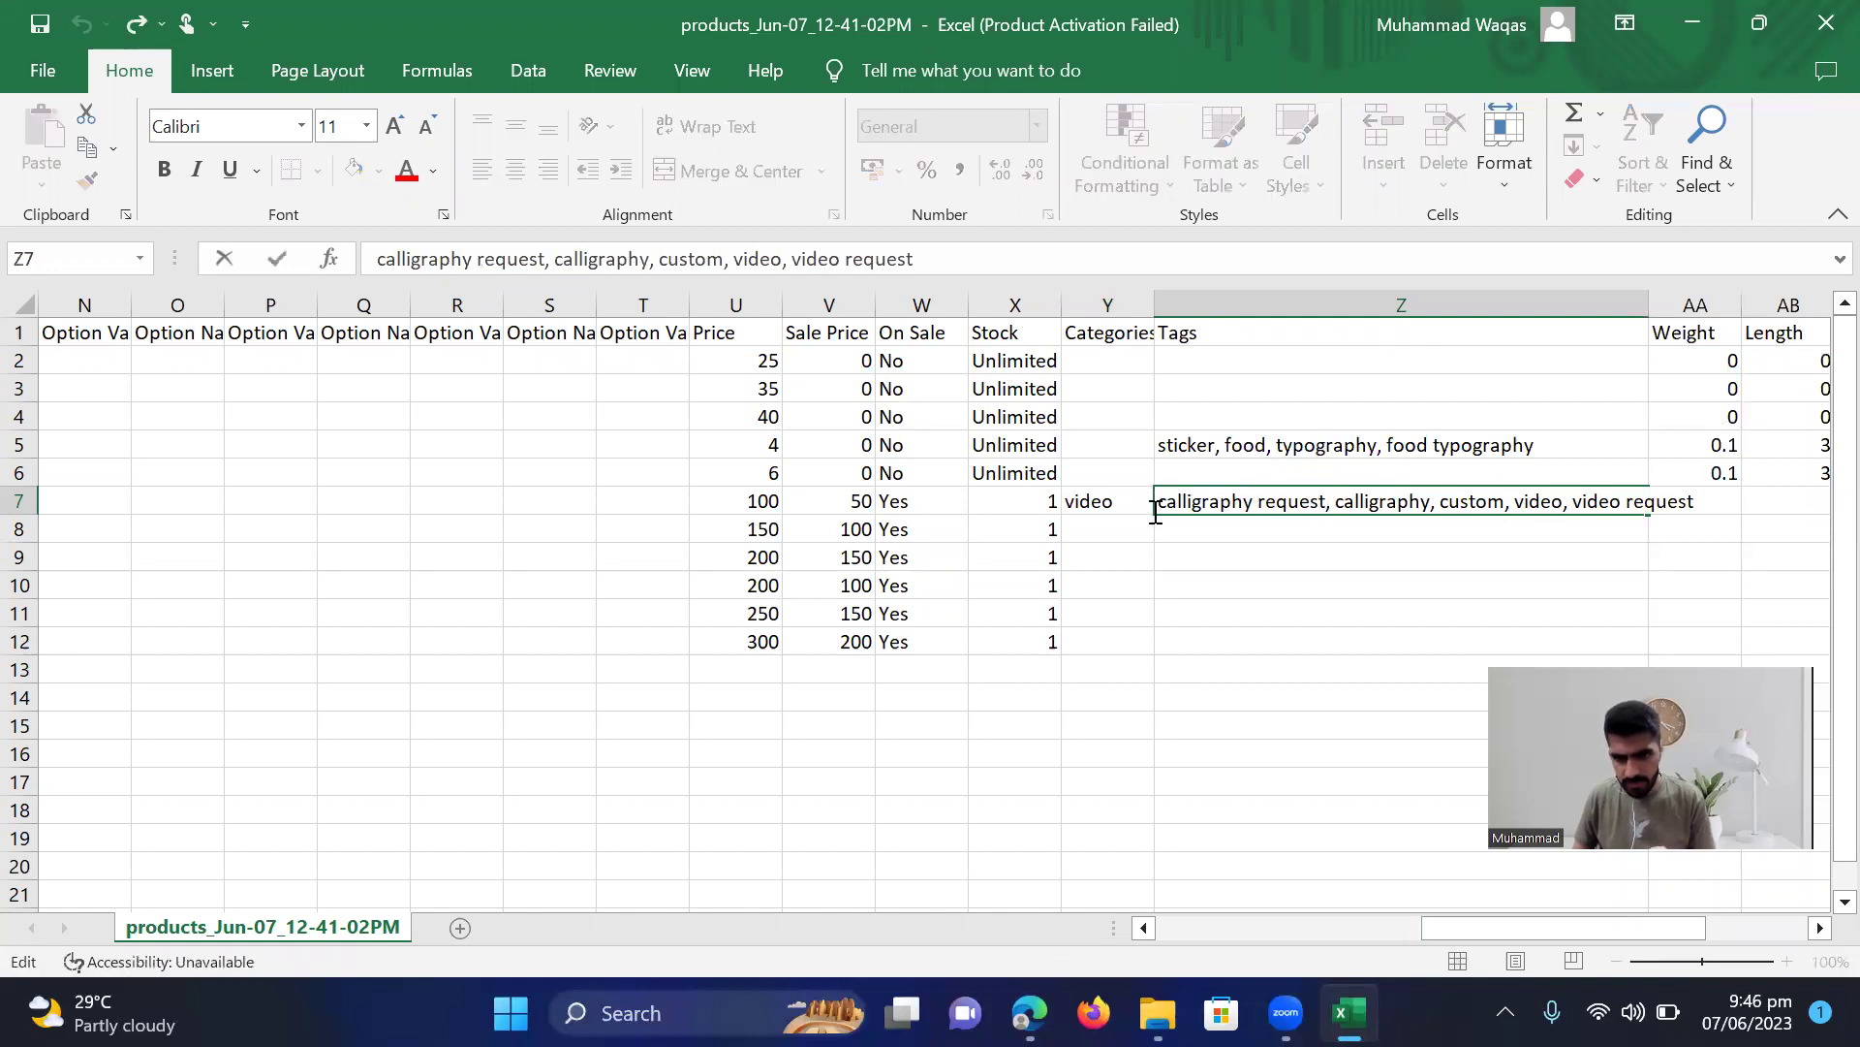
pyautogui.hotkey('shift', 'Home')
pyautogui.hotkey('ctrl', 'c')
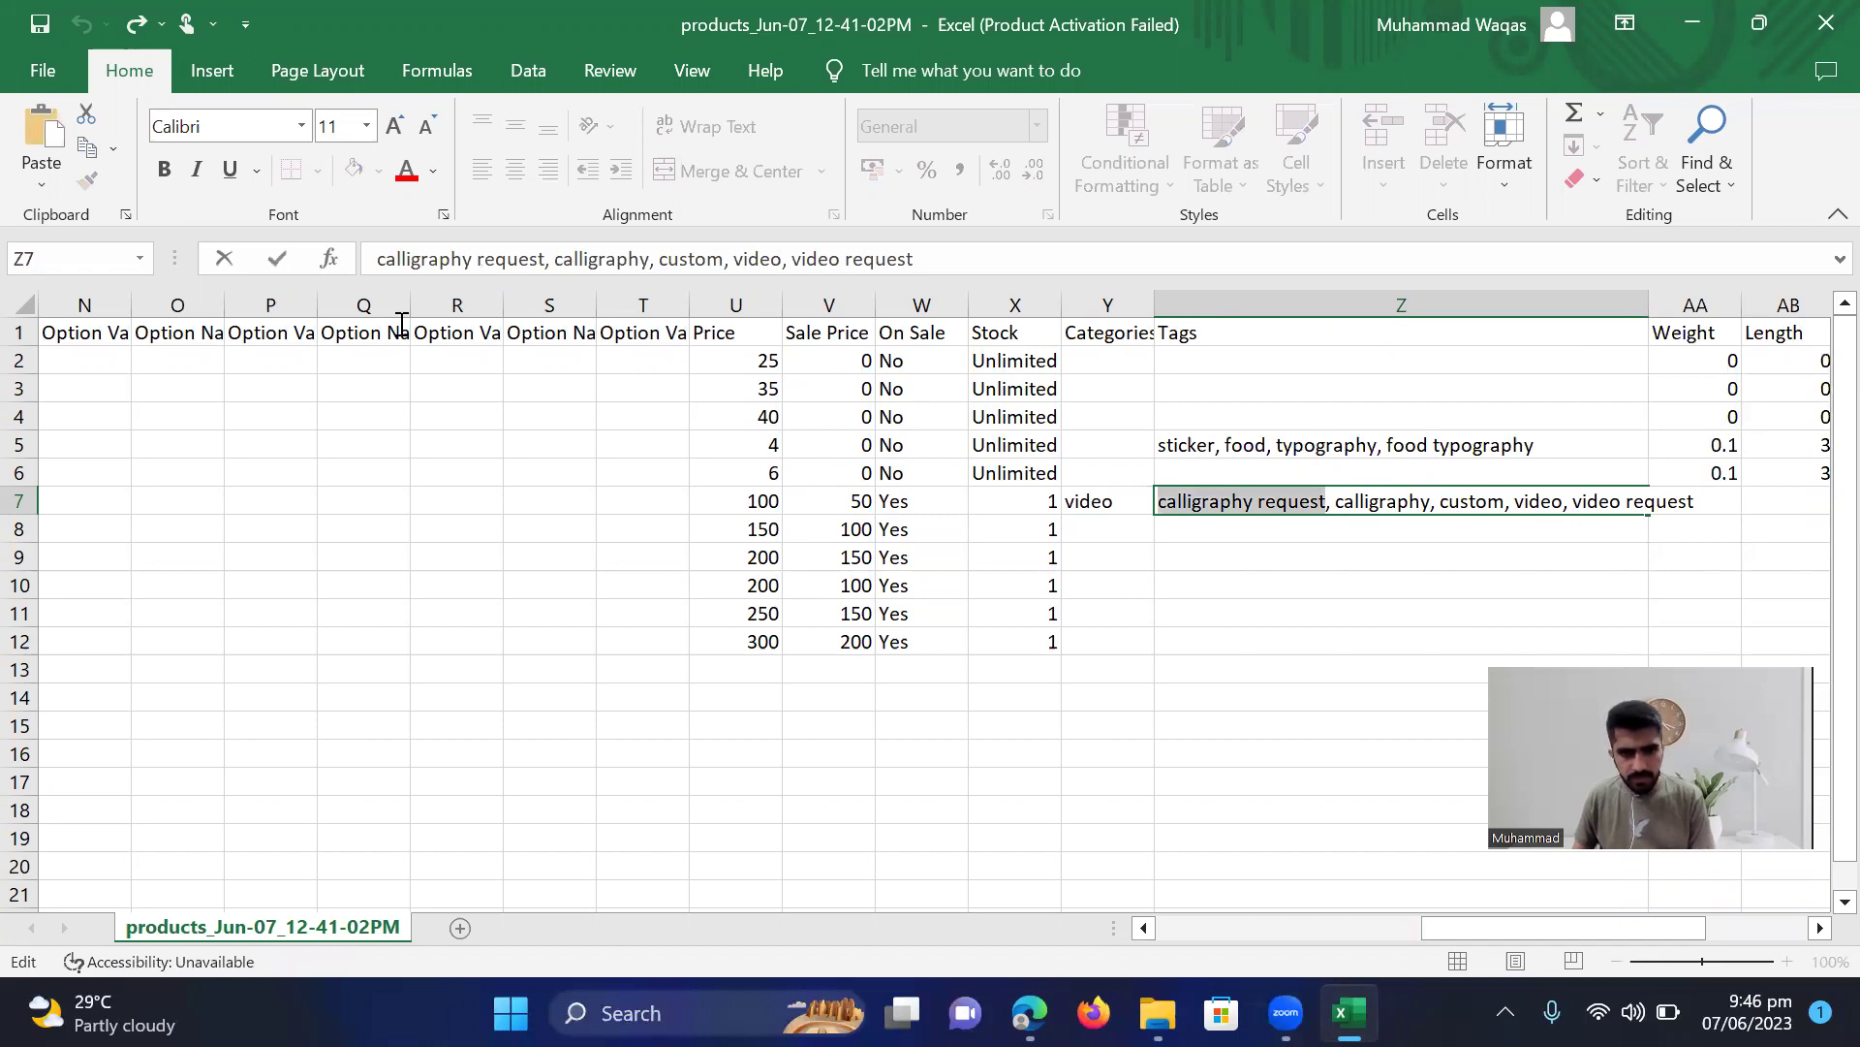
# Reopen the Country Feast Set product editor in Squarespace
pyautogui.hotkey('alt', 'Tab')
pyautogui.click(444, 663)
pyautogui.click(401, 364)
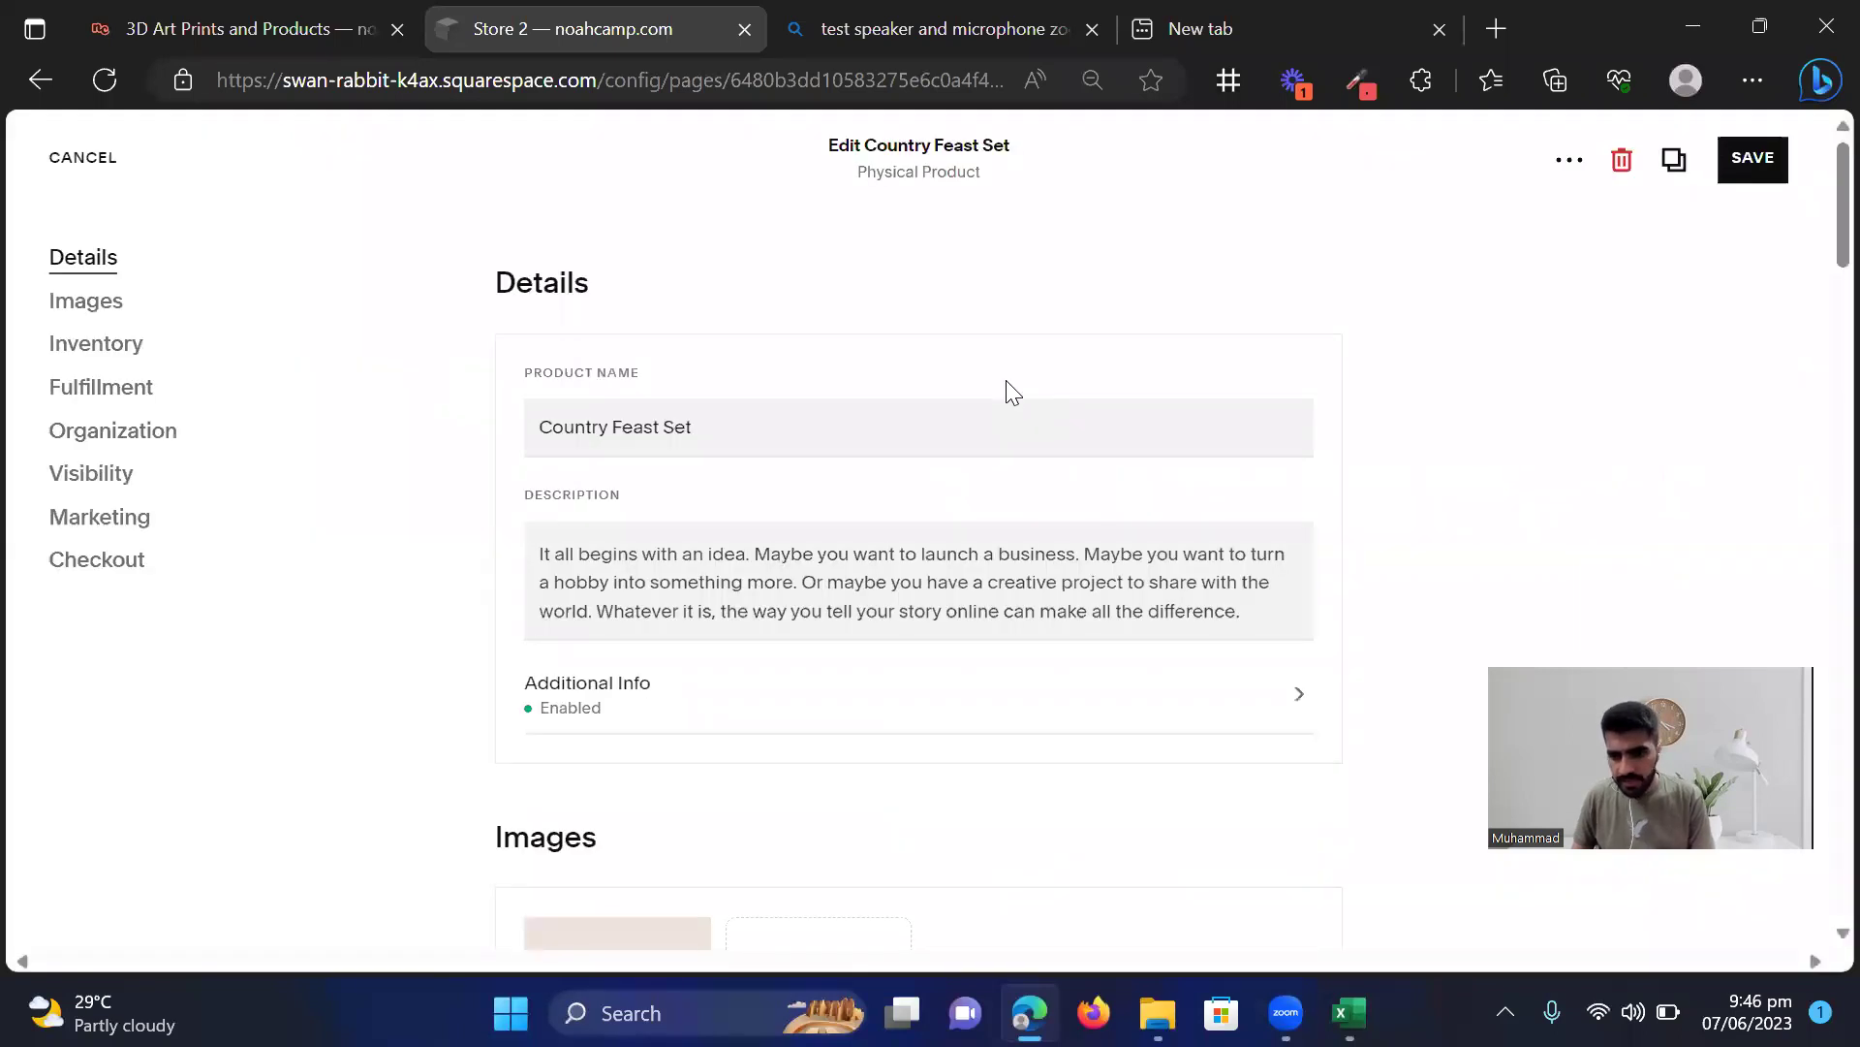
# Add 'calligraphy request' as a tag on Country Feast Set
pyautogui.scroll(-10, 1008, 386)
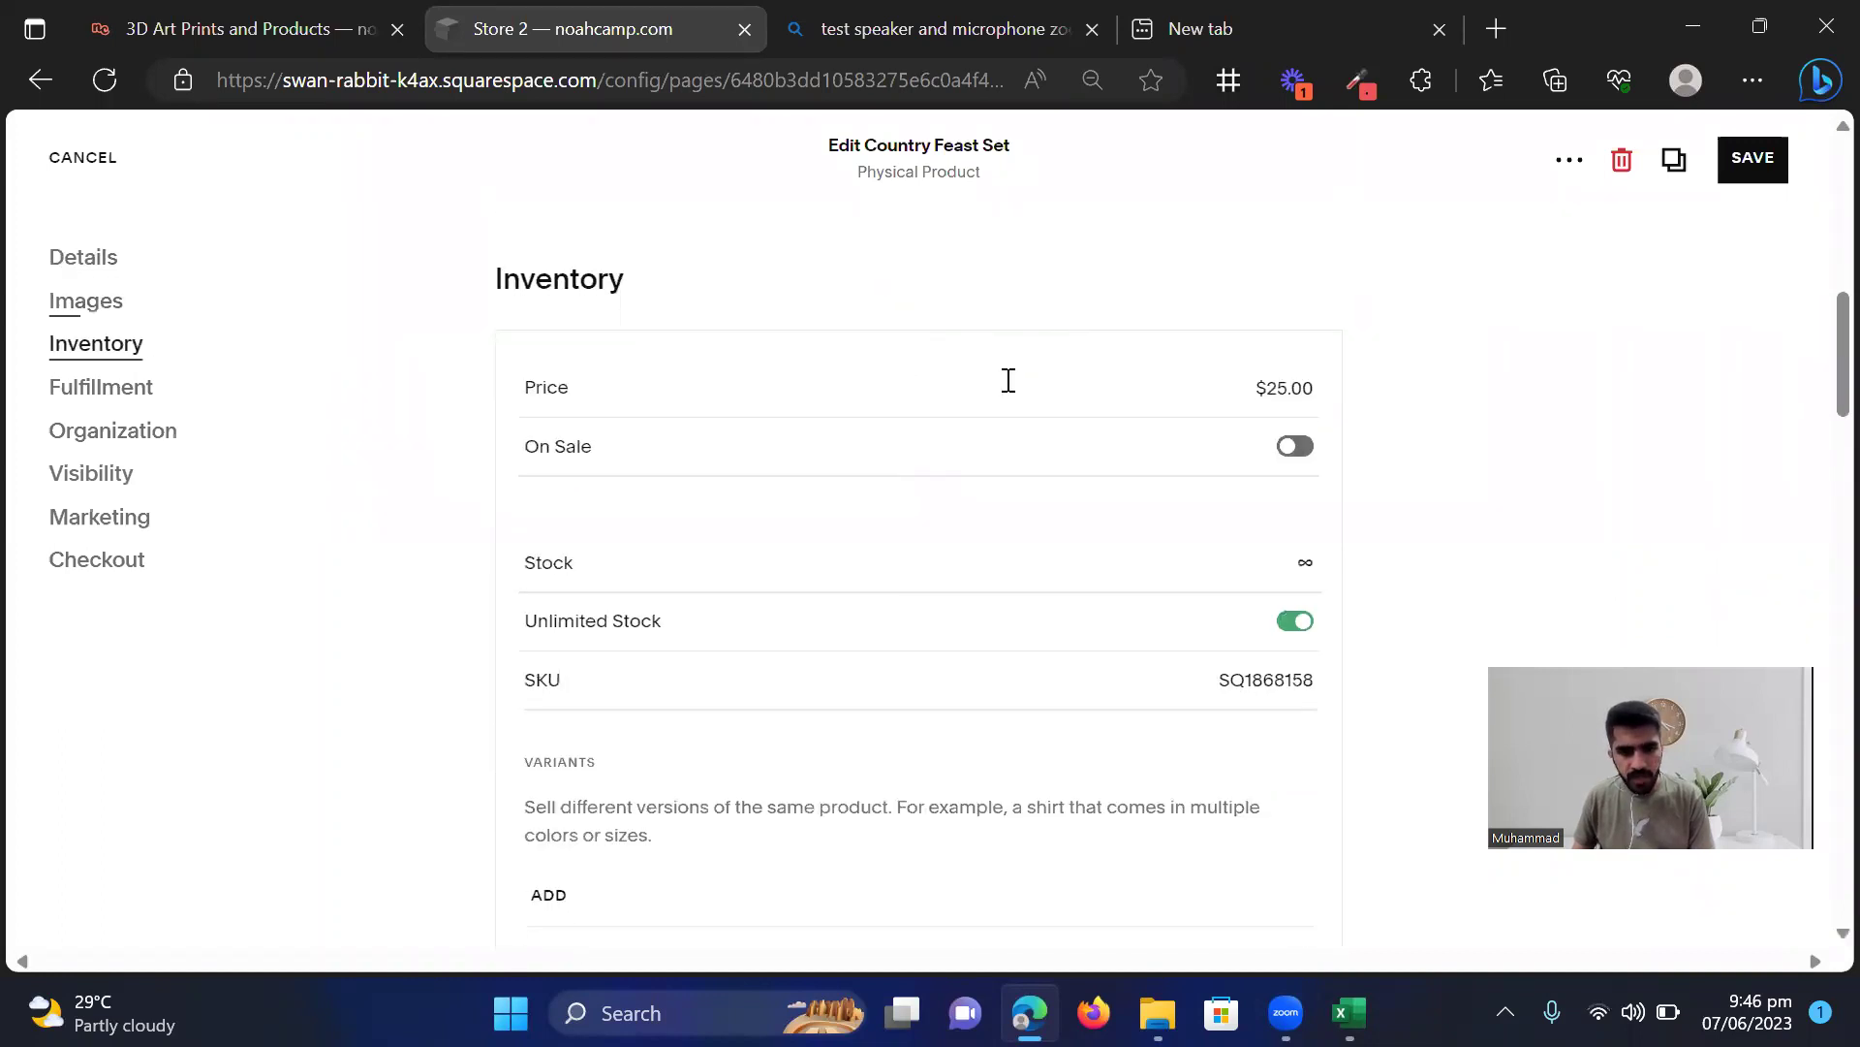
pyautogui.scroll(-10, 1008, 380)
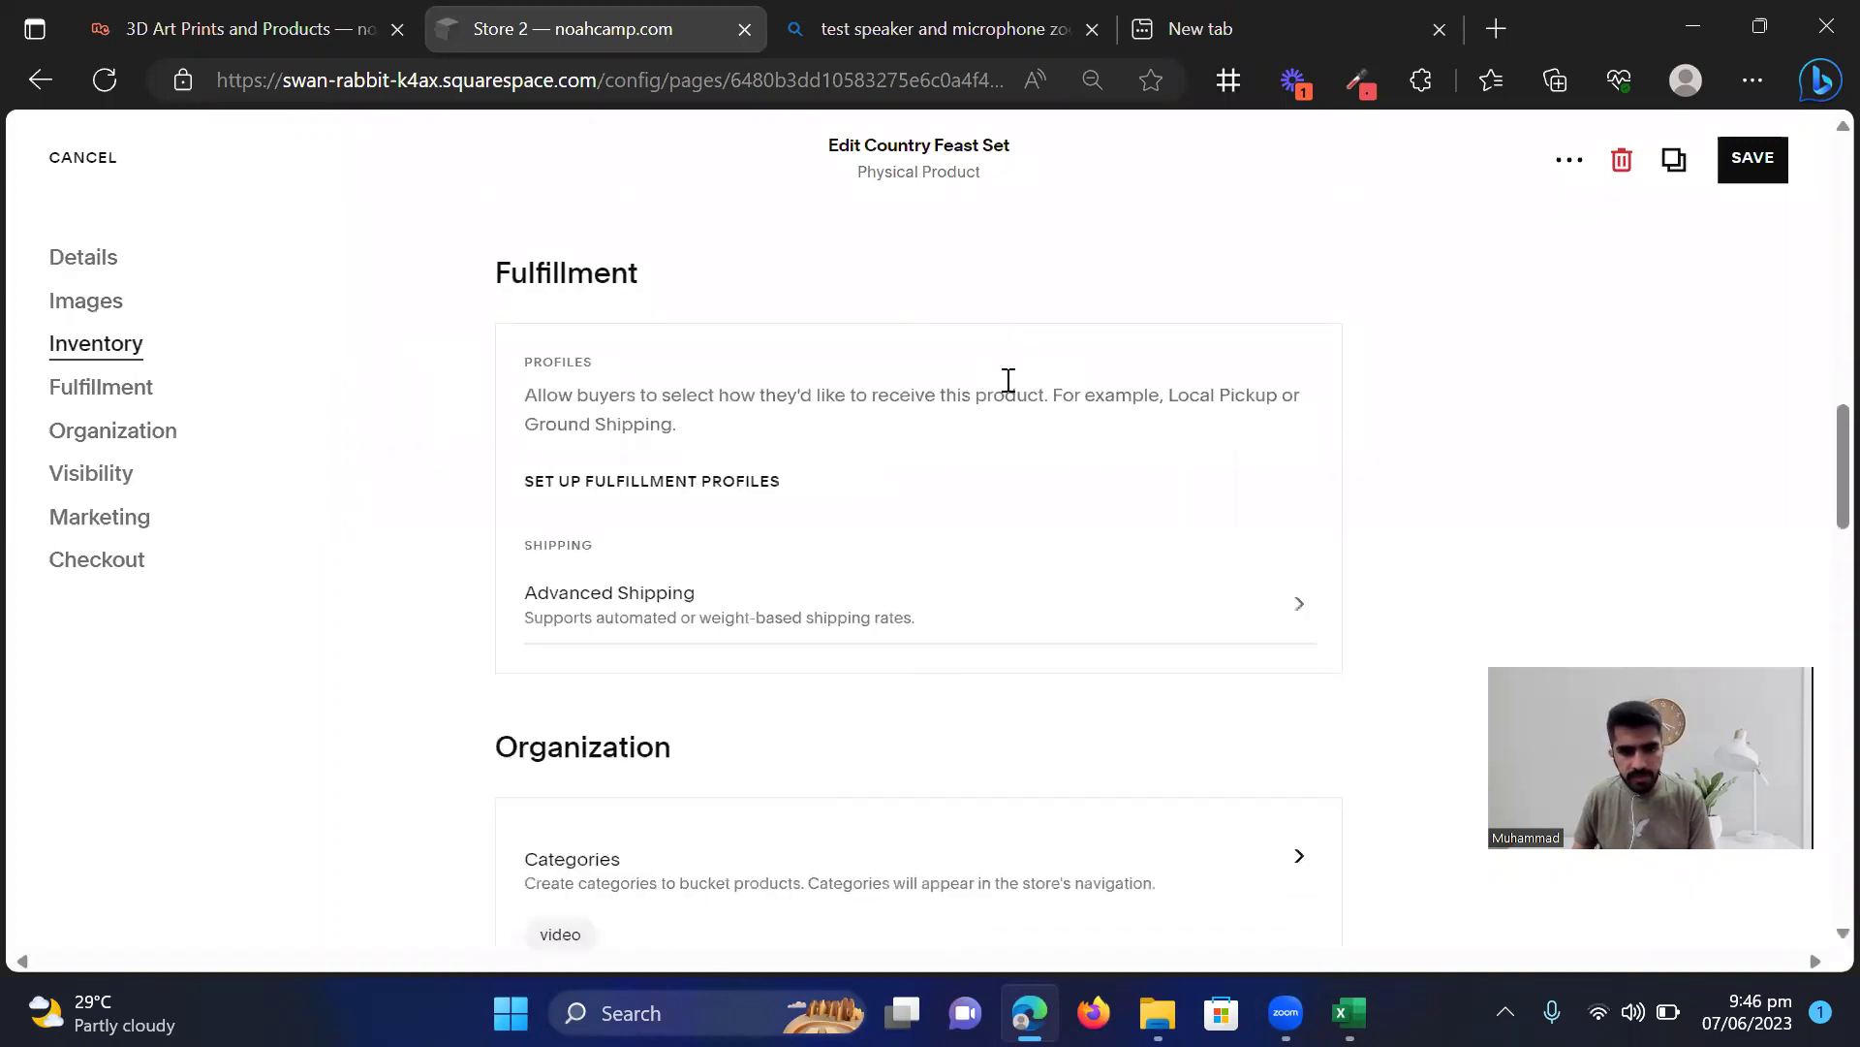
pyautogui.scroll(-1, 1008, 386)
pyautogui.scroll(-2, 1008, 395)
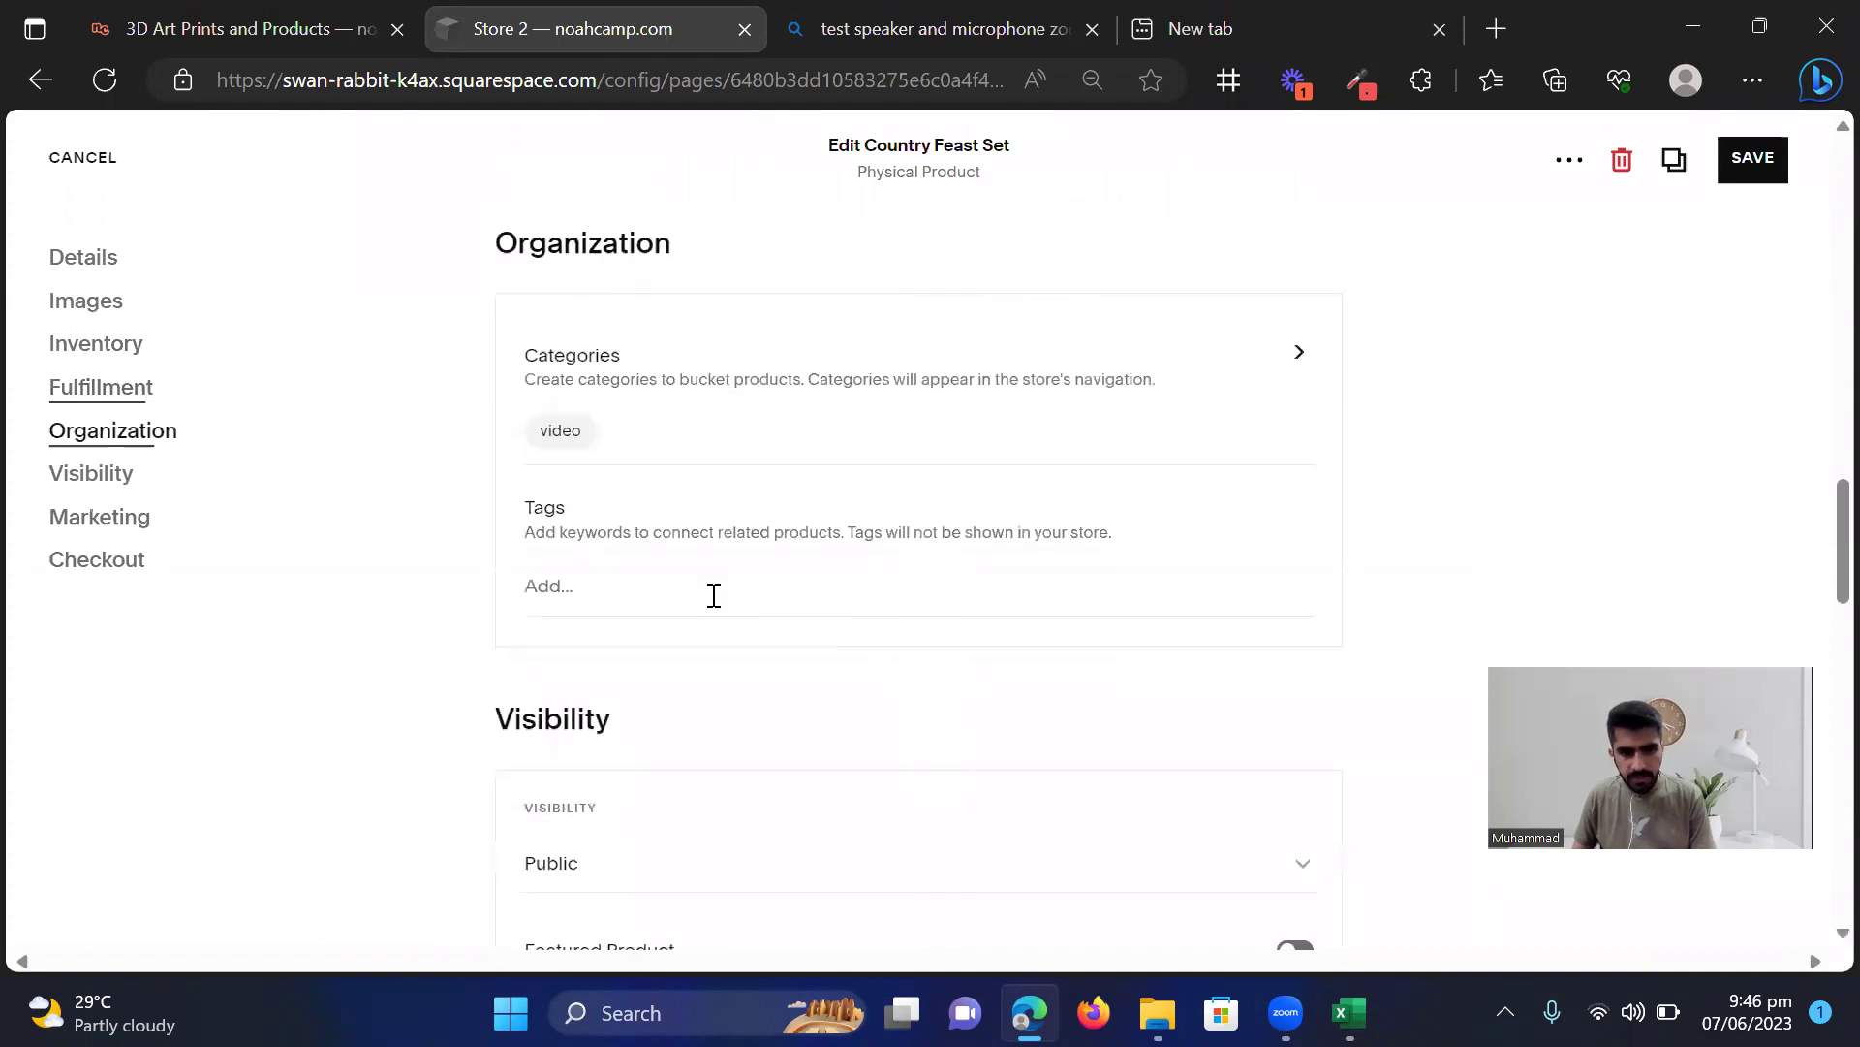
pyautogui.click(584, 586)
pyautogui.hotkey('ctrl', 'v')
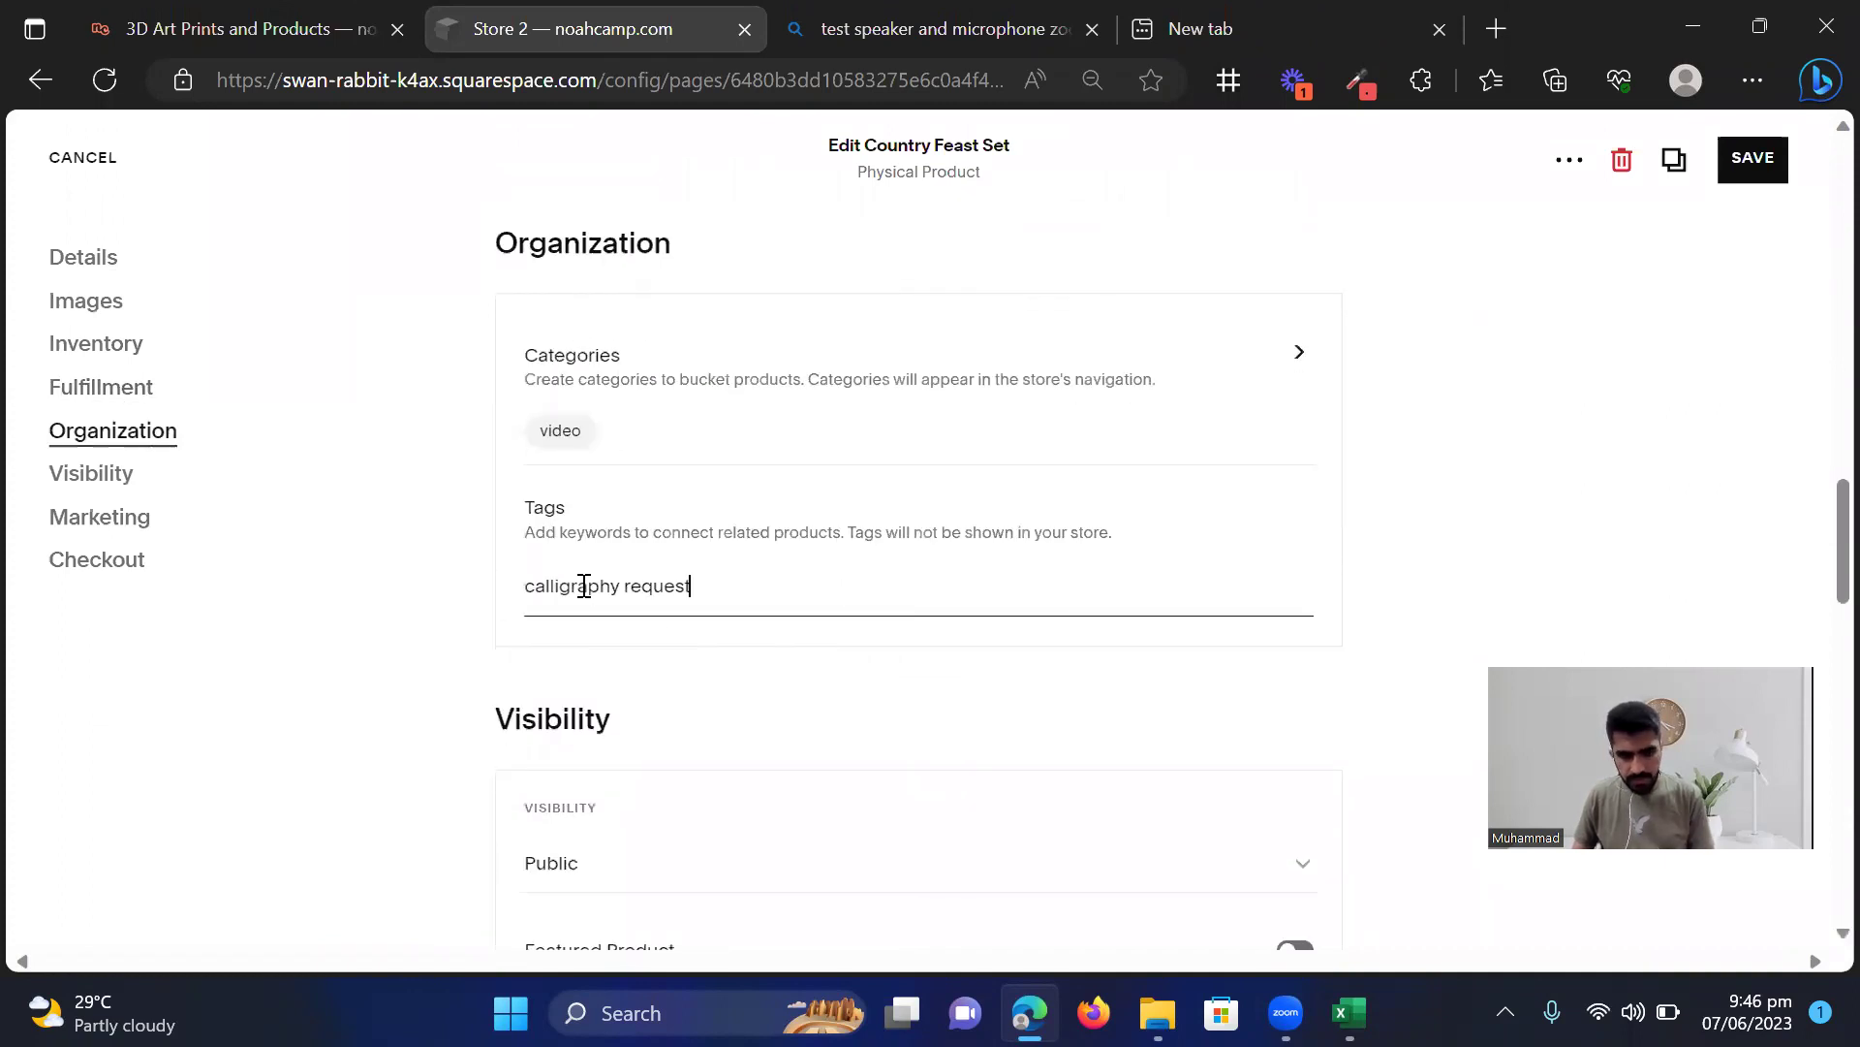
pyautogui.press('Return')
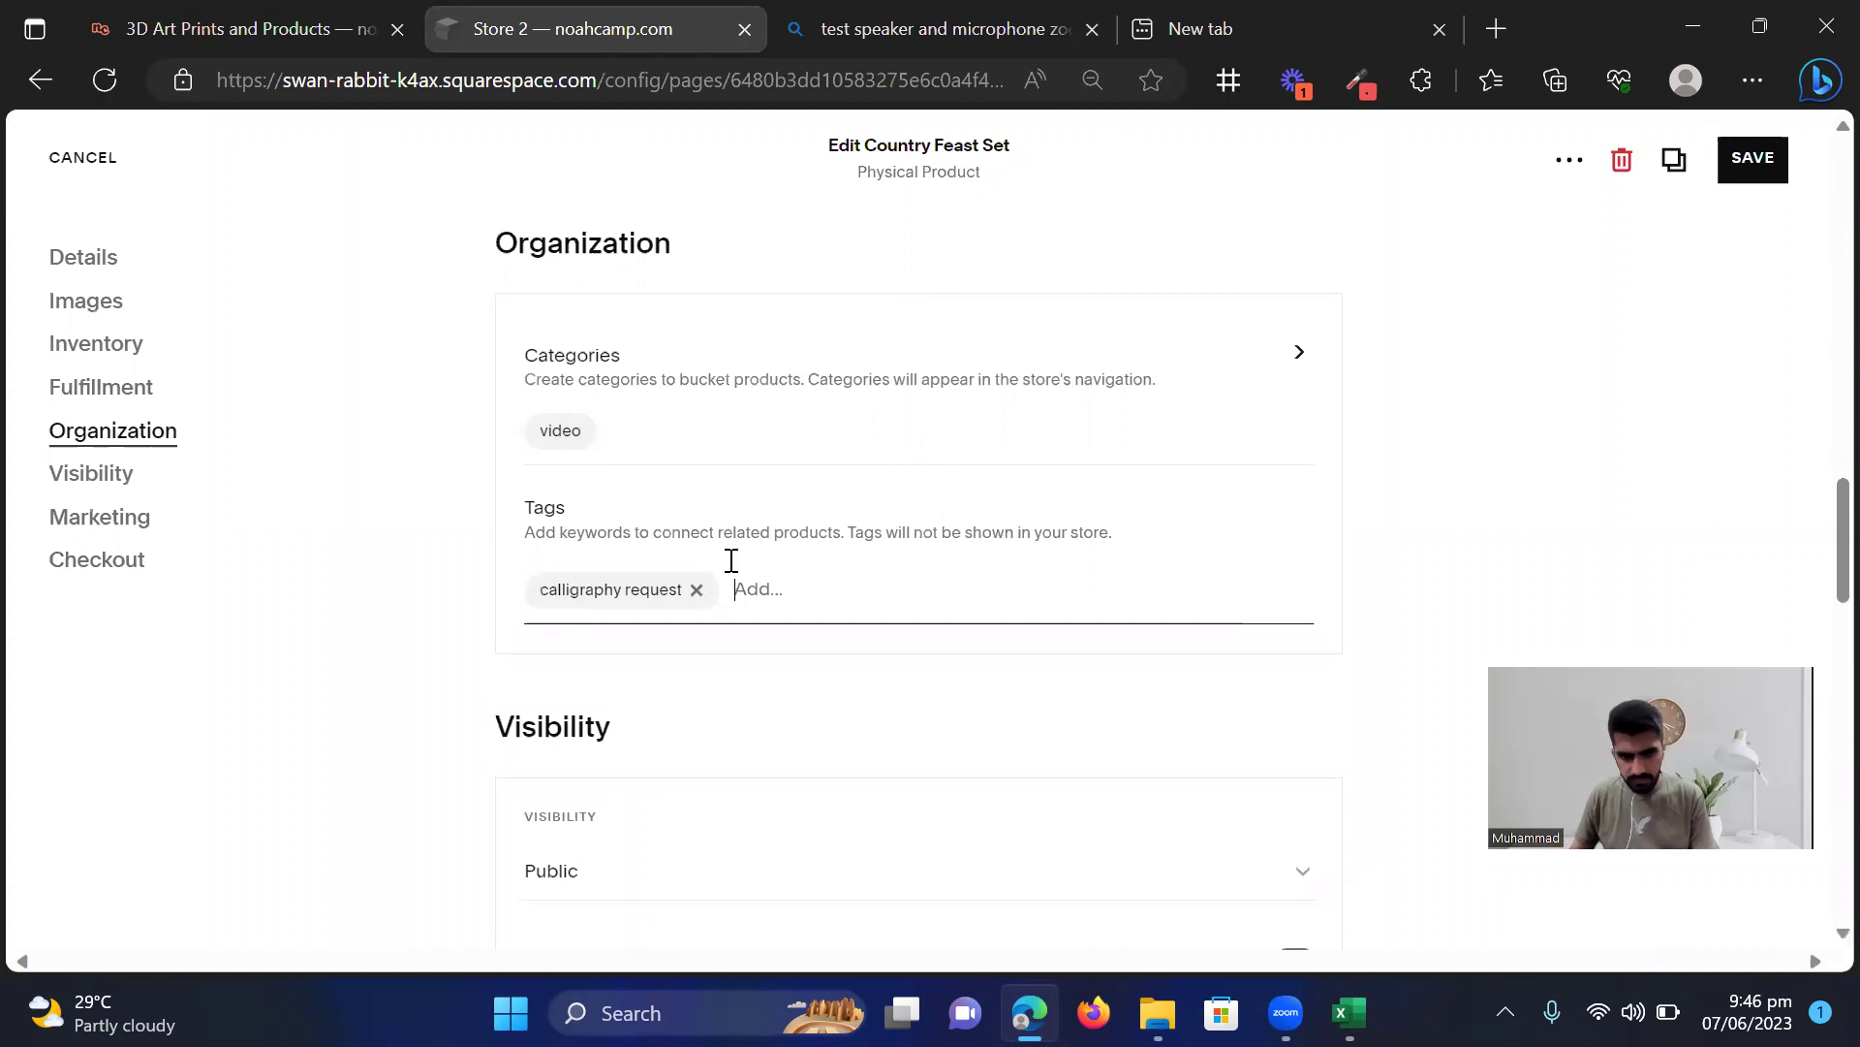
# Add the tag 'calligraphy', taken from cell Z7
pyautogui.click(1348, 1013)
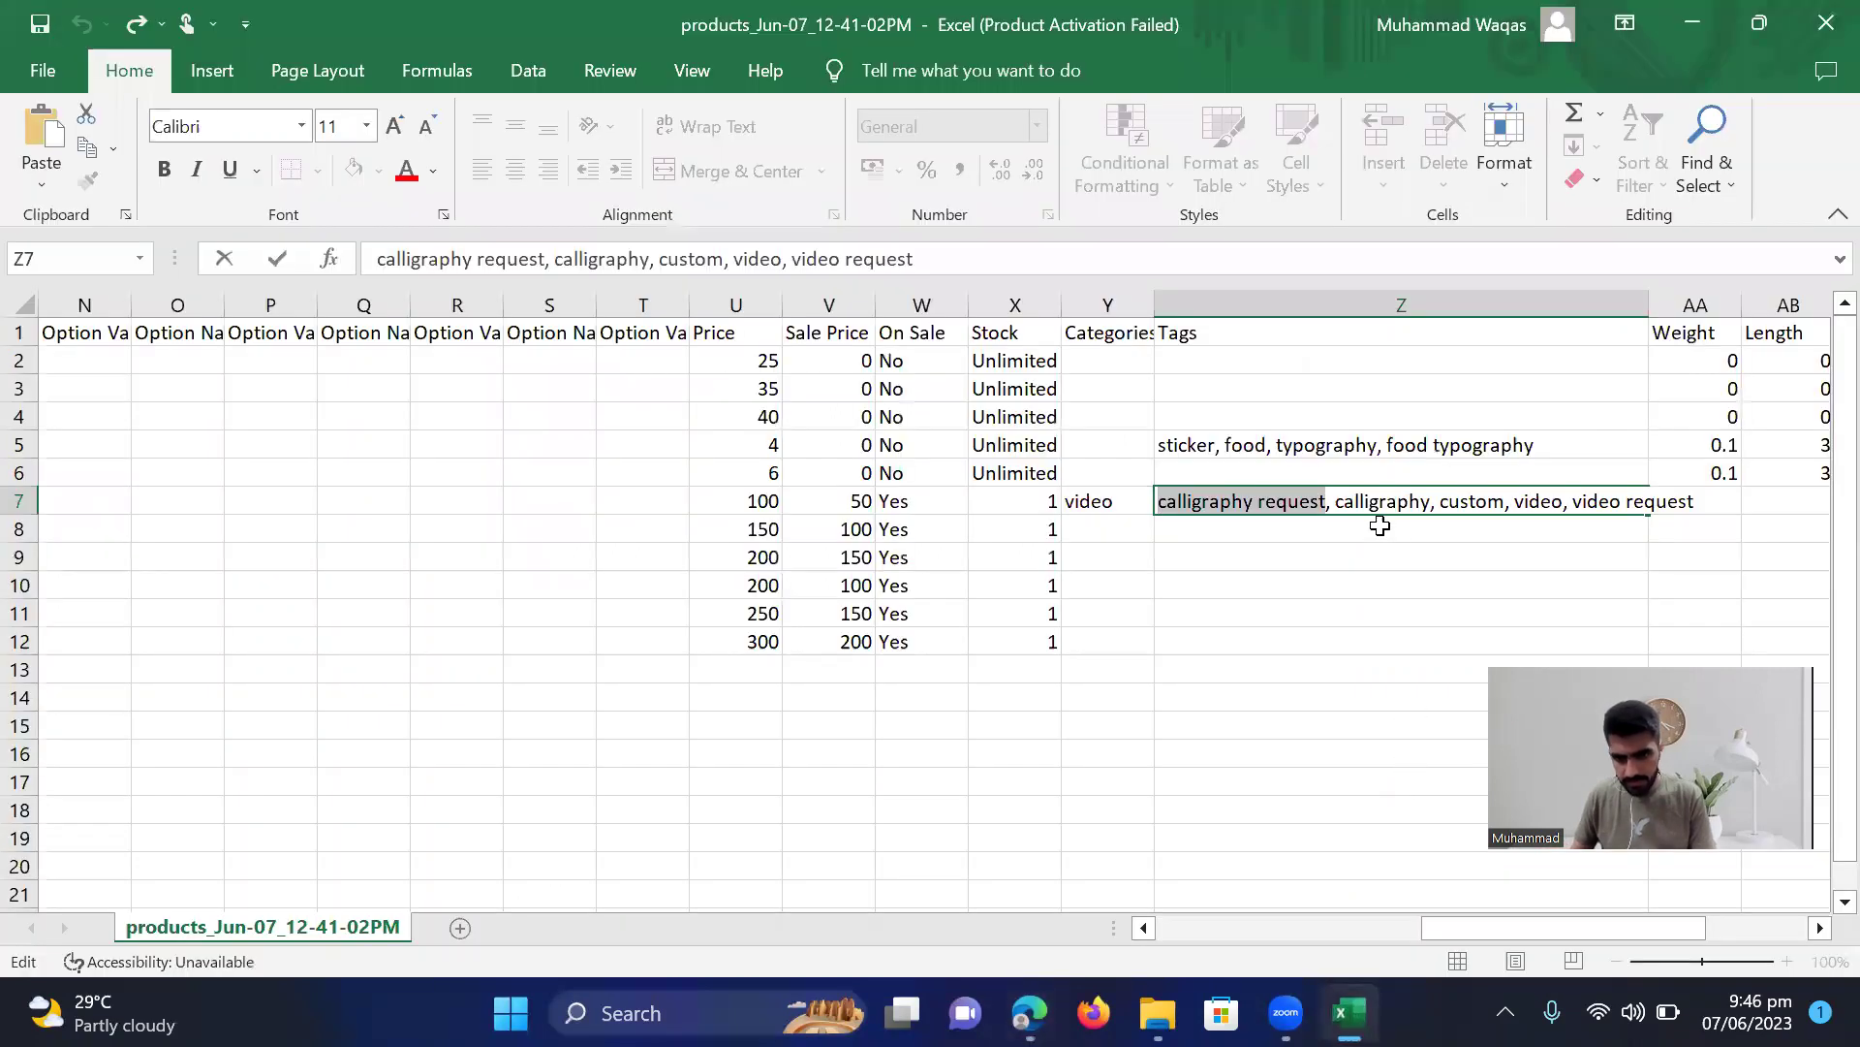
pyautogui.click(1353, 502)
pyautogui.moveTo(1338, 502); pyautogui.dragTo(1421, 502)
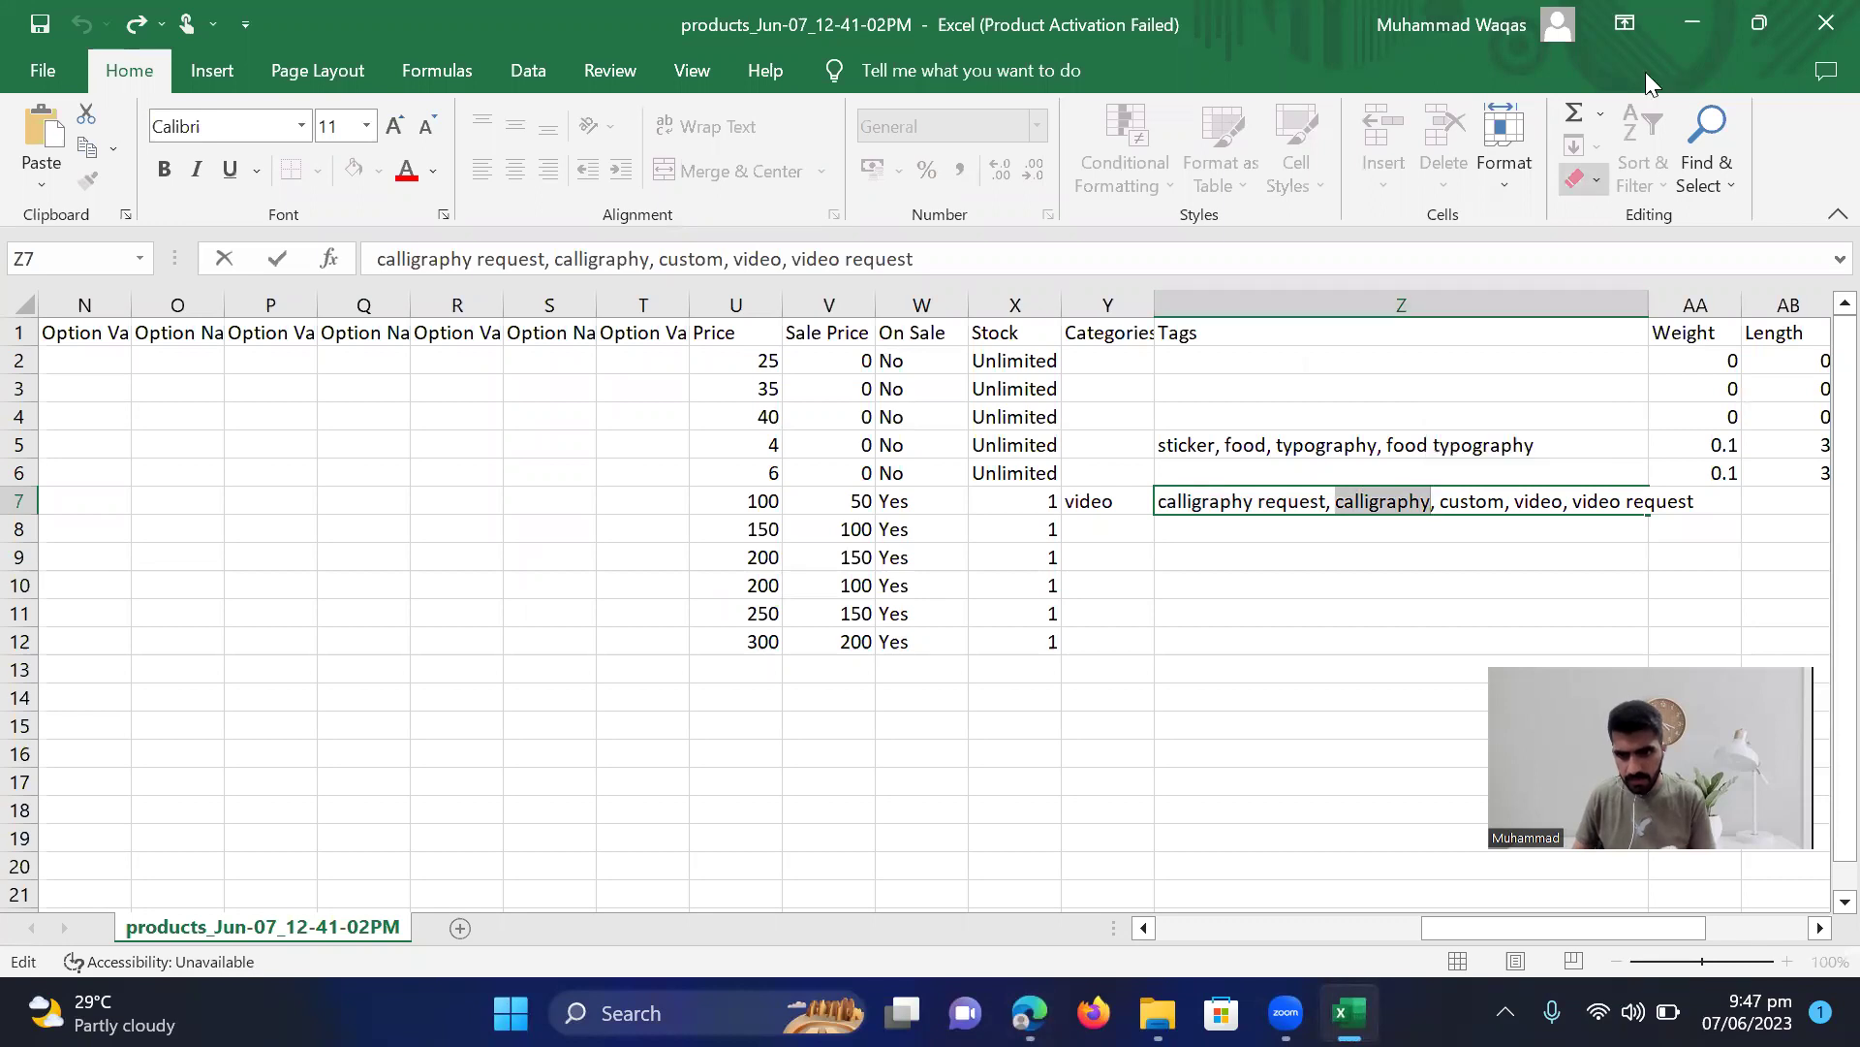
pyautogui.click(1691, 23)
pyautogui.write('calligraphy')
pyautogui.press('Return')
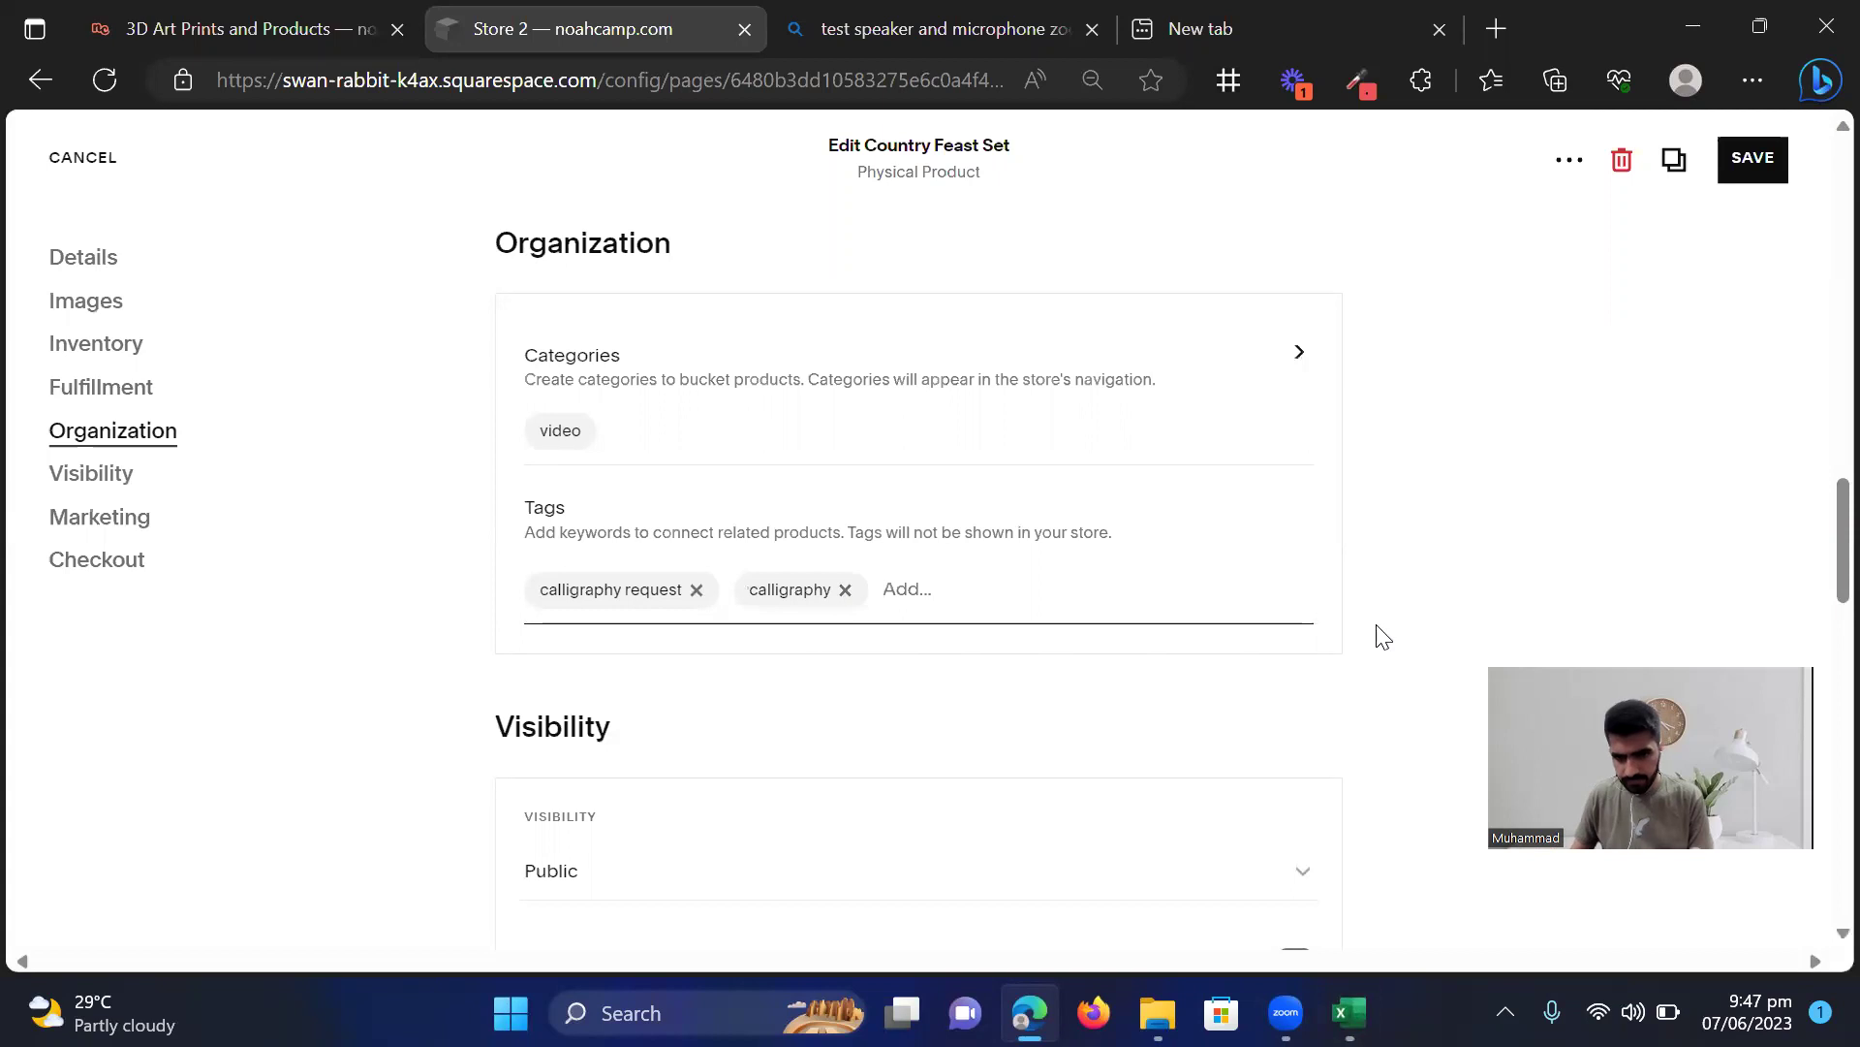
# Copy 'custom' from cell Z7 and add it as a tag
pyautogui.moveTo(1350, 1013)
pyautogui.click(1415, 805)
pyautogui.click(1466, 501)
pyautogui.moveTo(1446, 501); pyautogui.dragTo(1504, 501)
pyautogui.hotkey('ctrl', 'c')
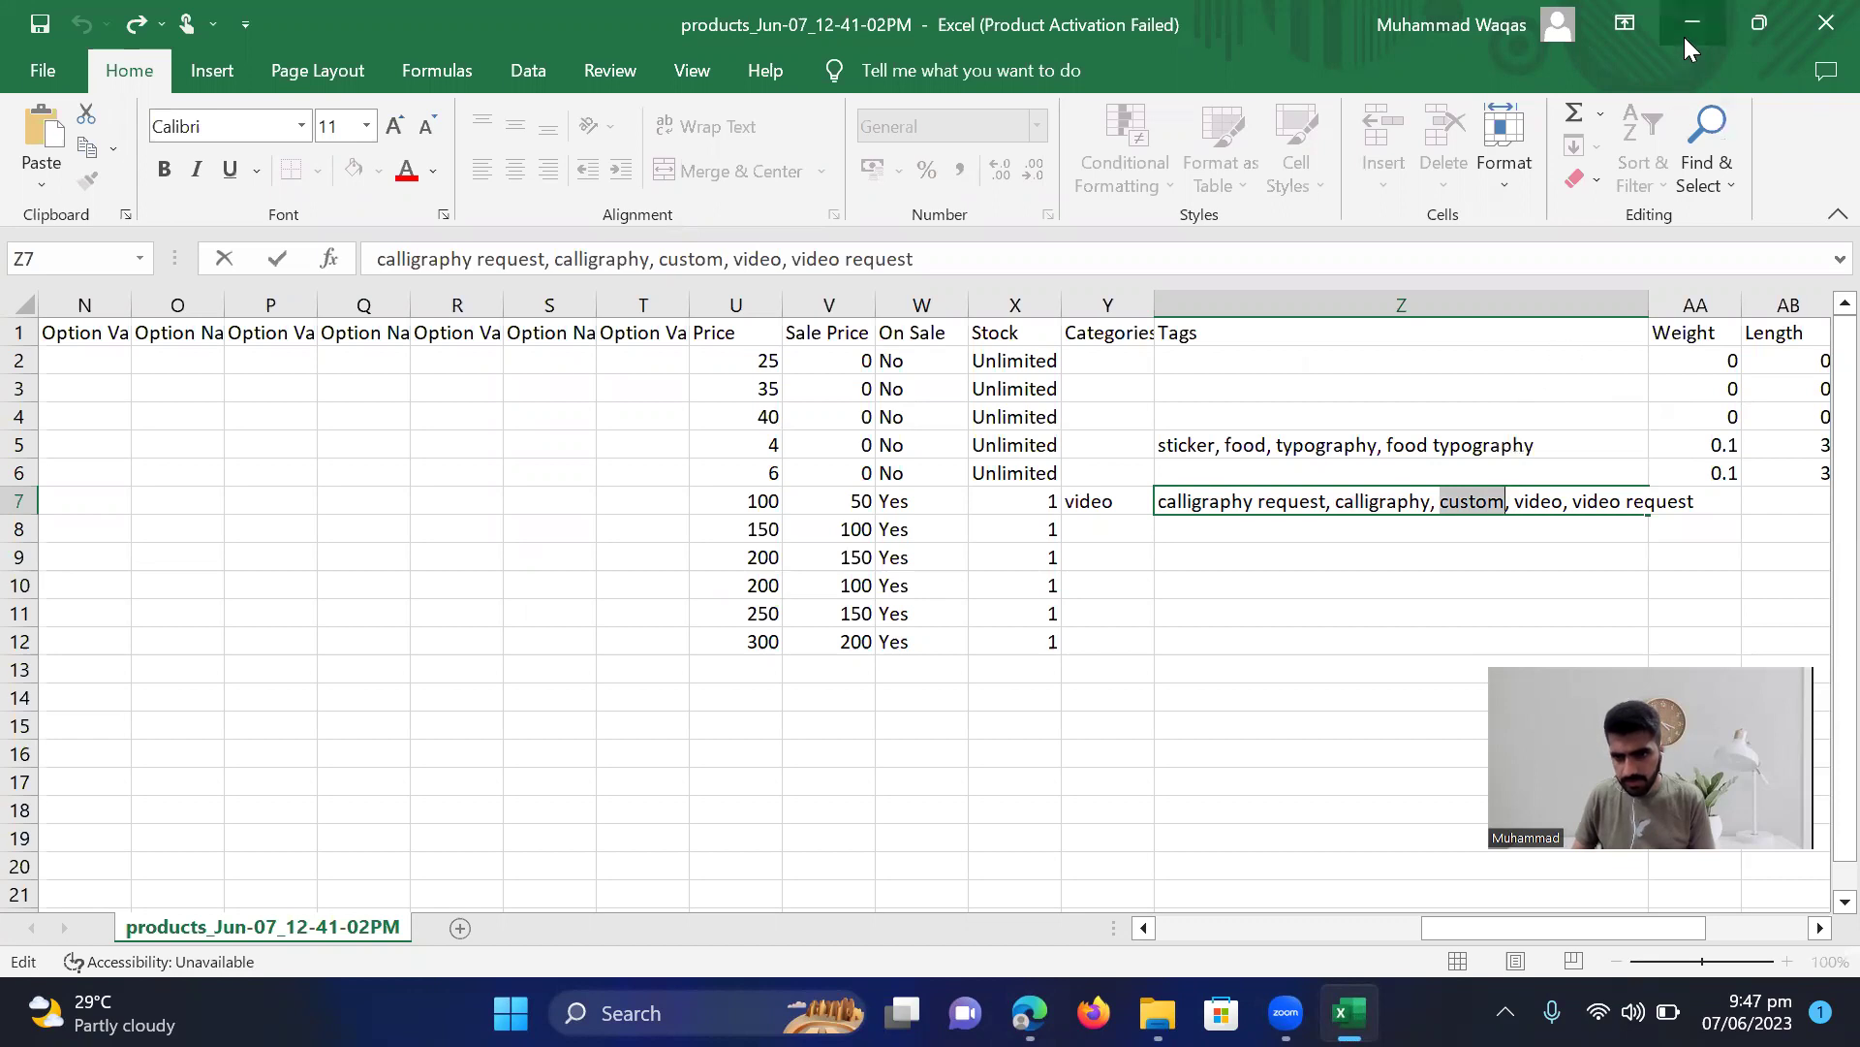
pyautogui.click(1684, 37)
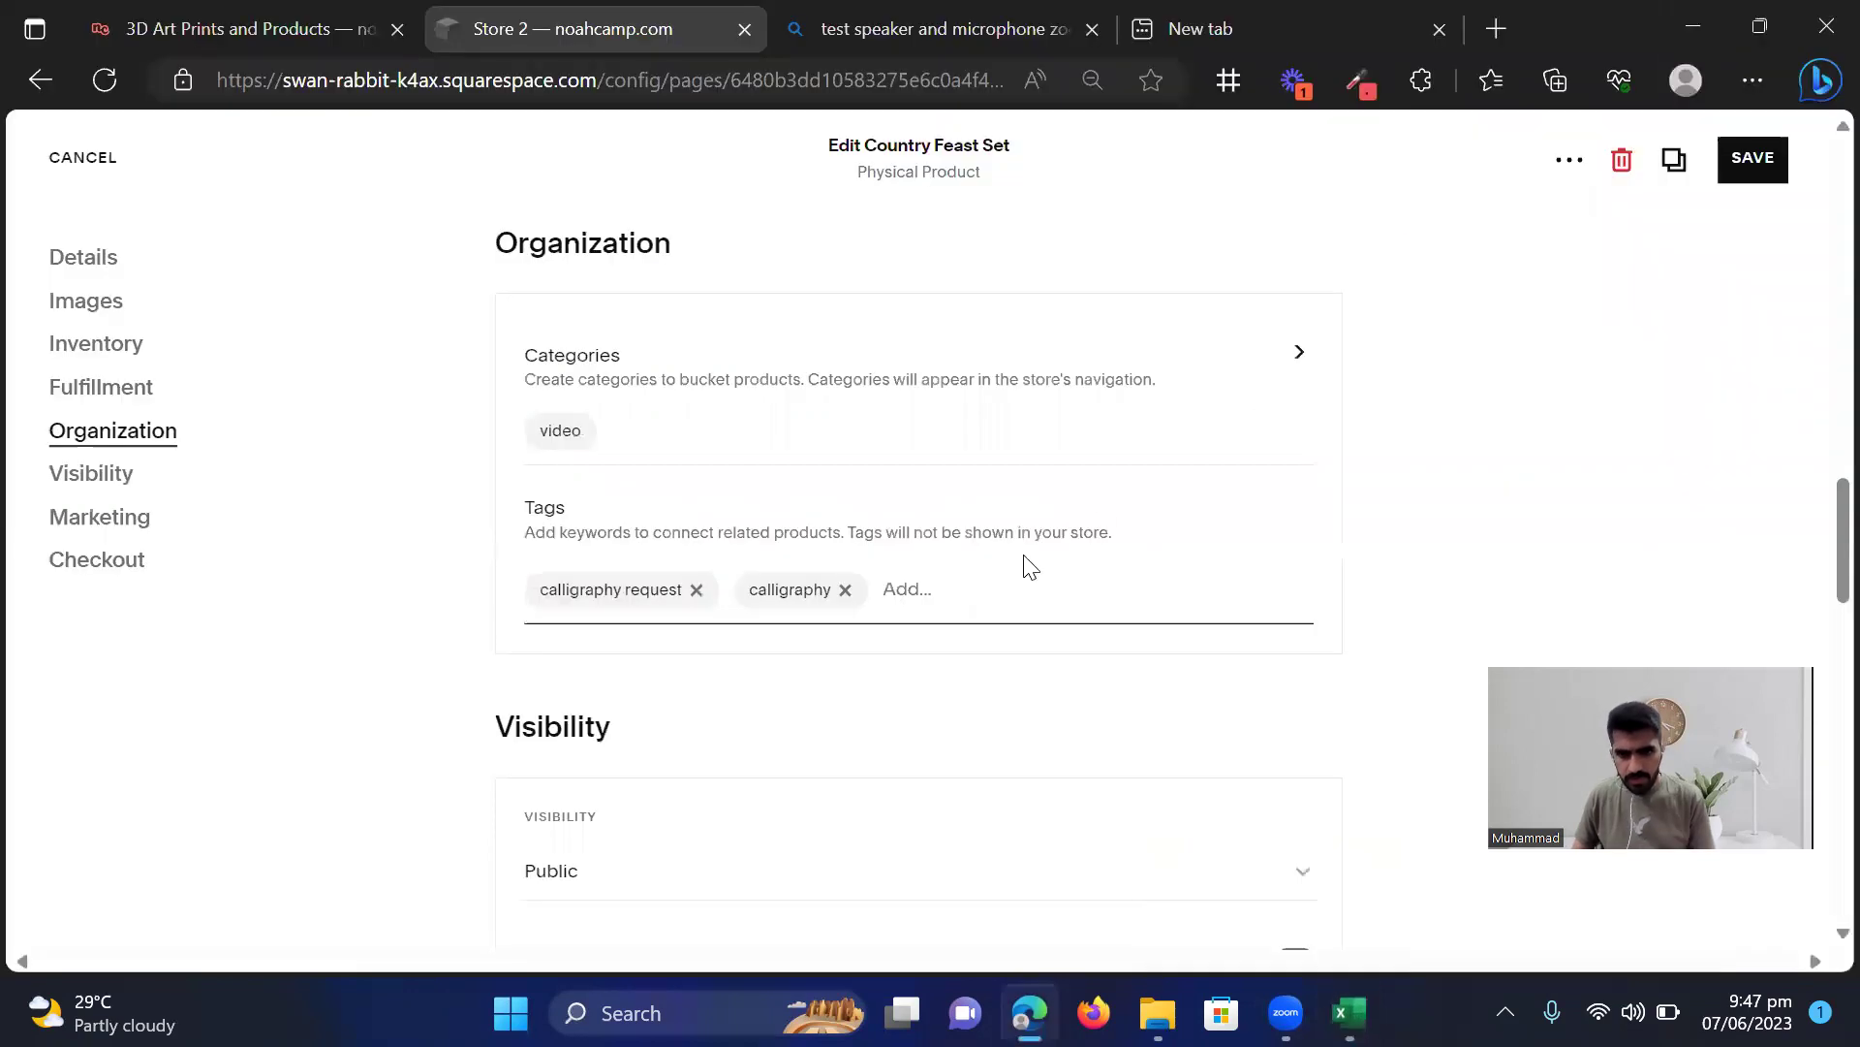
pyautogui.click(923, 600)
pyautogui.hotkey('ctrl', 'v')
pyautogui.press('Return')
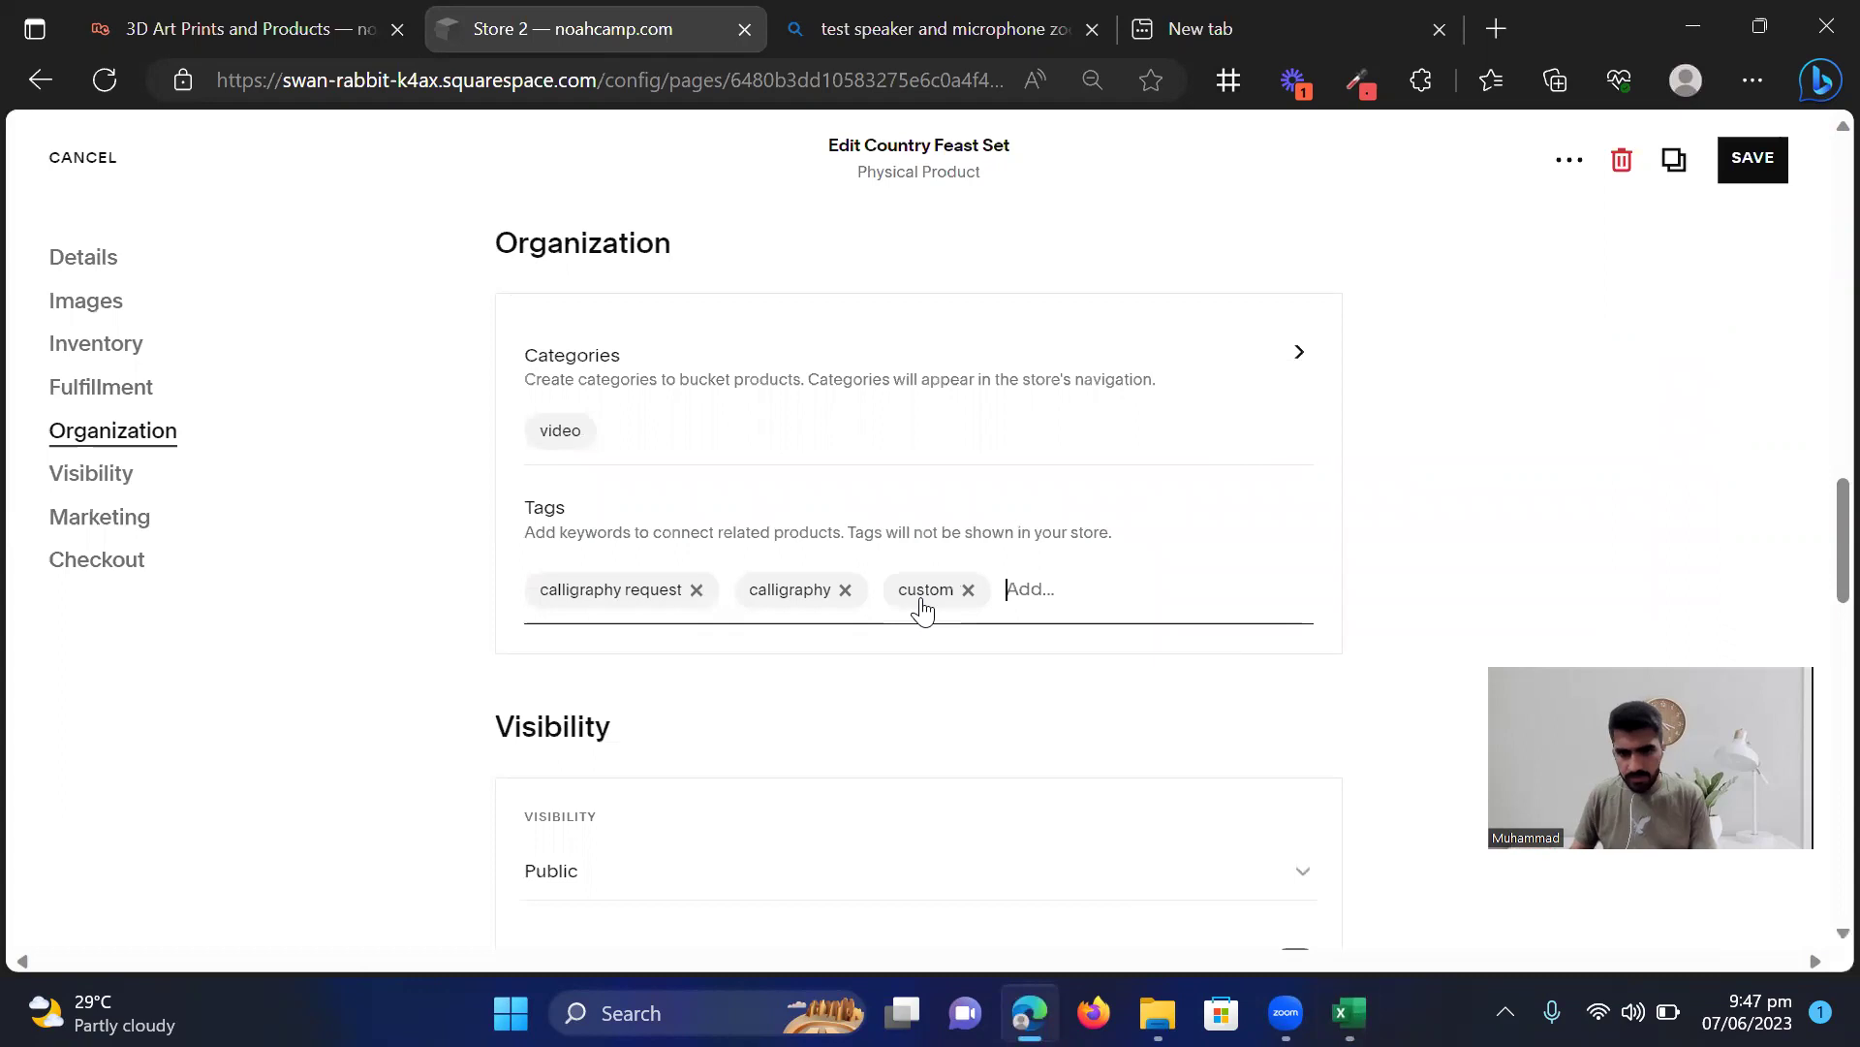
# Copy 'video' from cell Z7 and add it as a tag
pyautogui.click(1349, 1012)
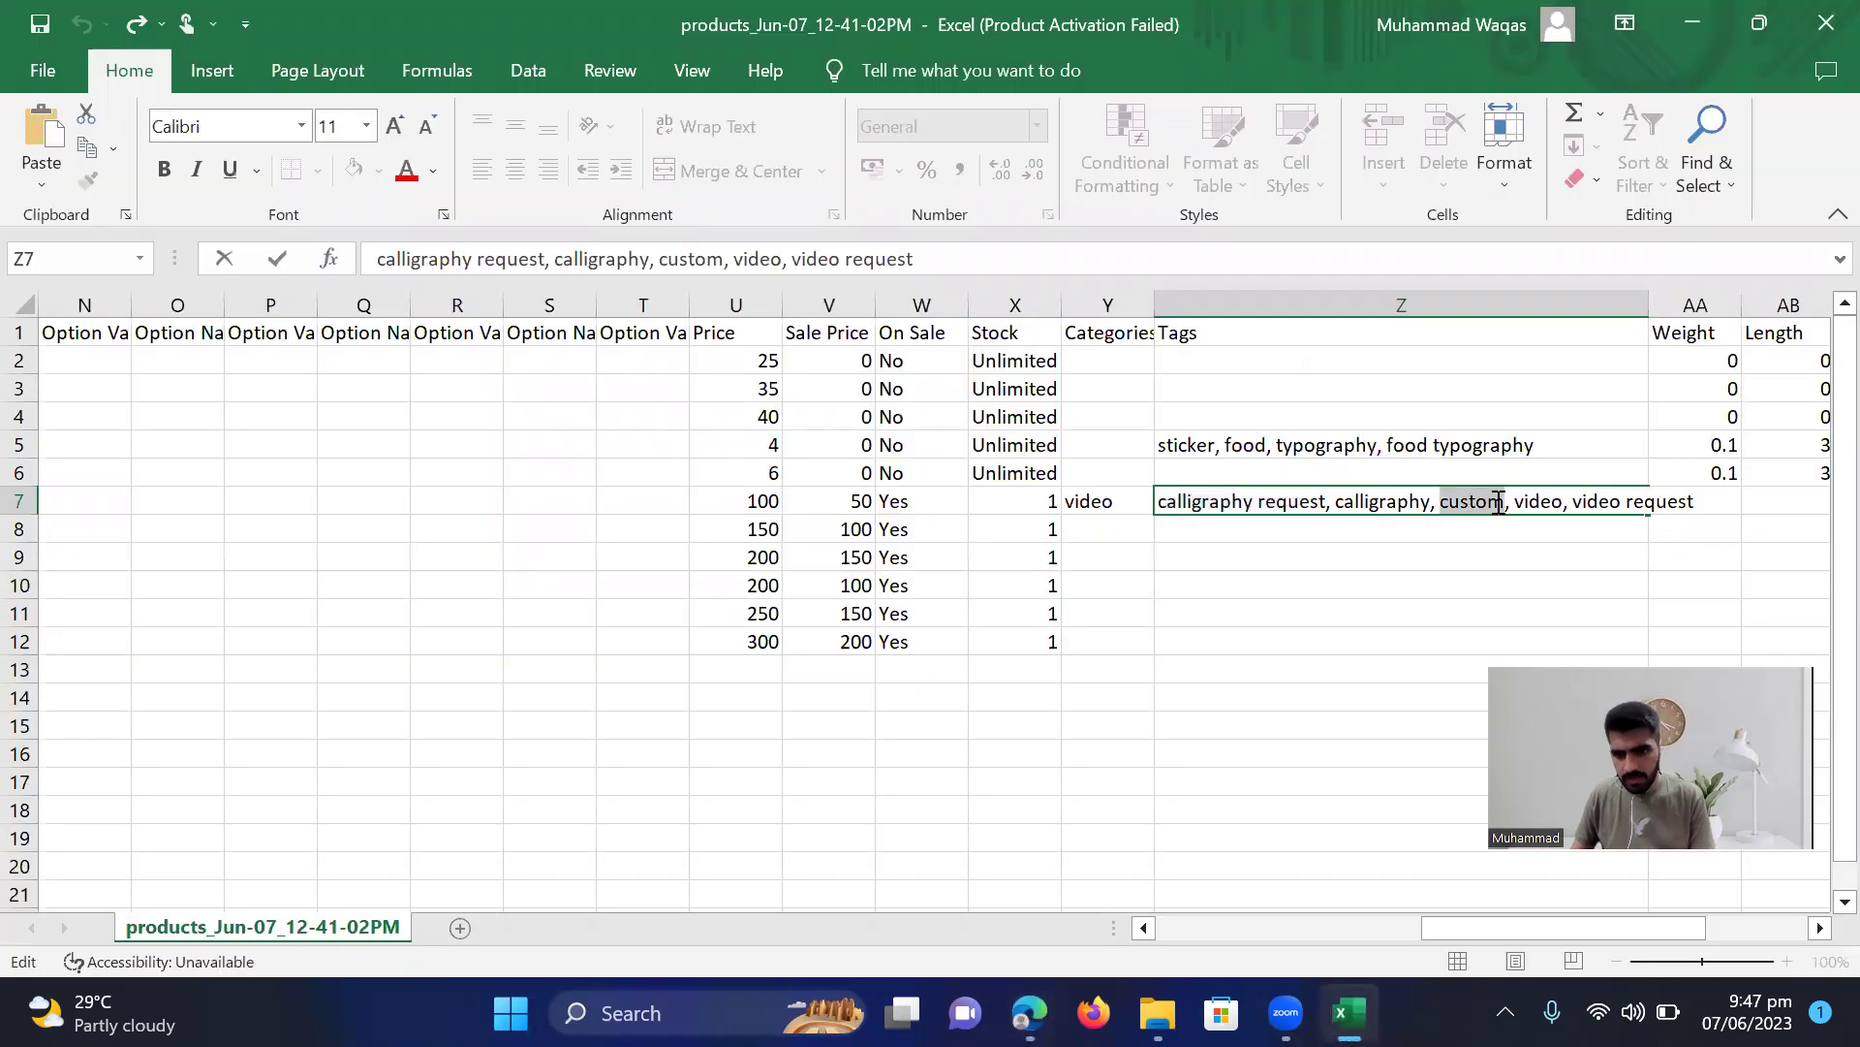
pyautogui.click(1517, 492)
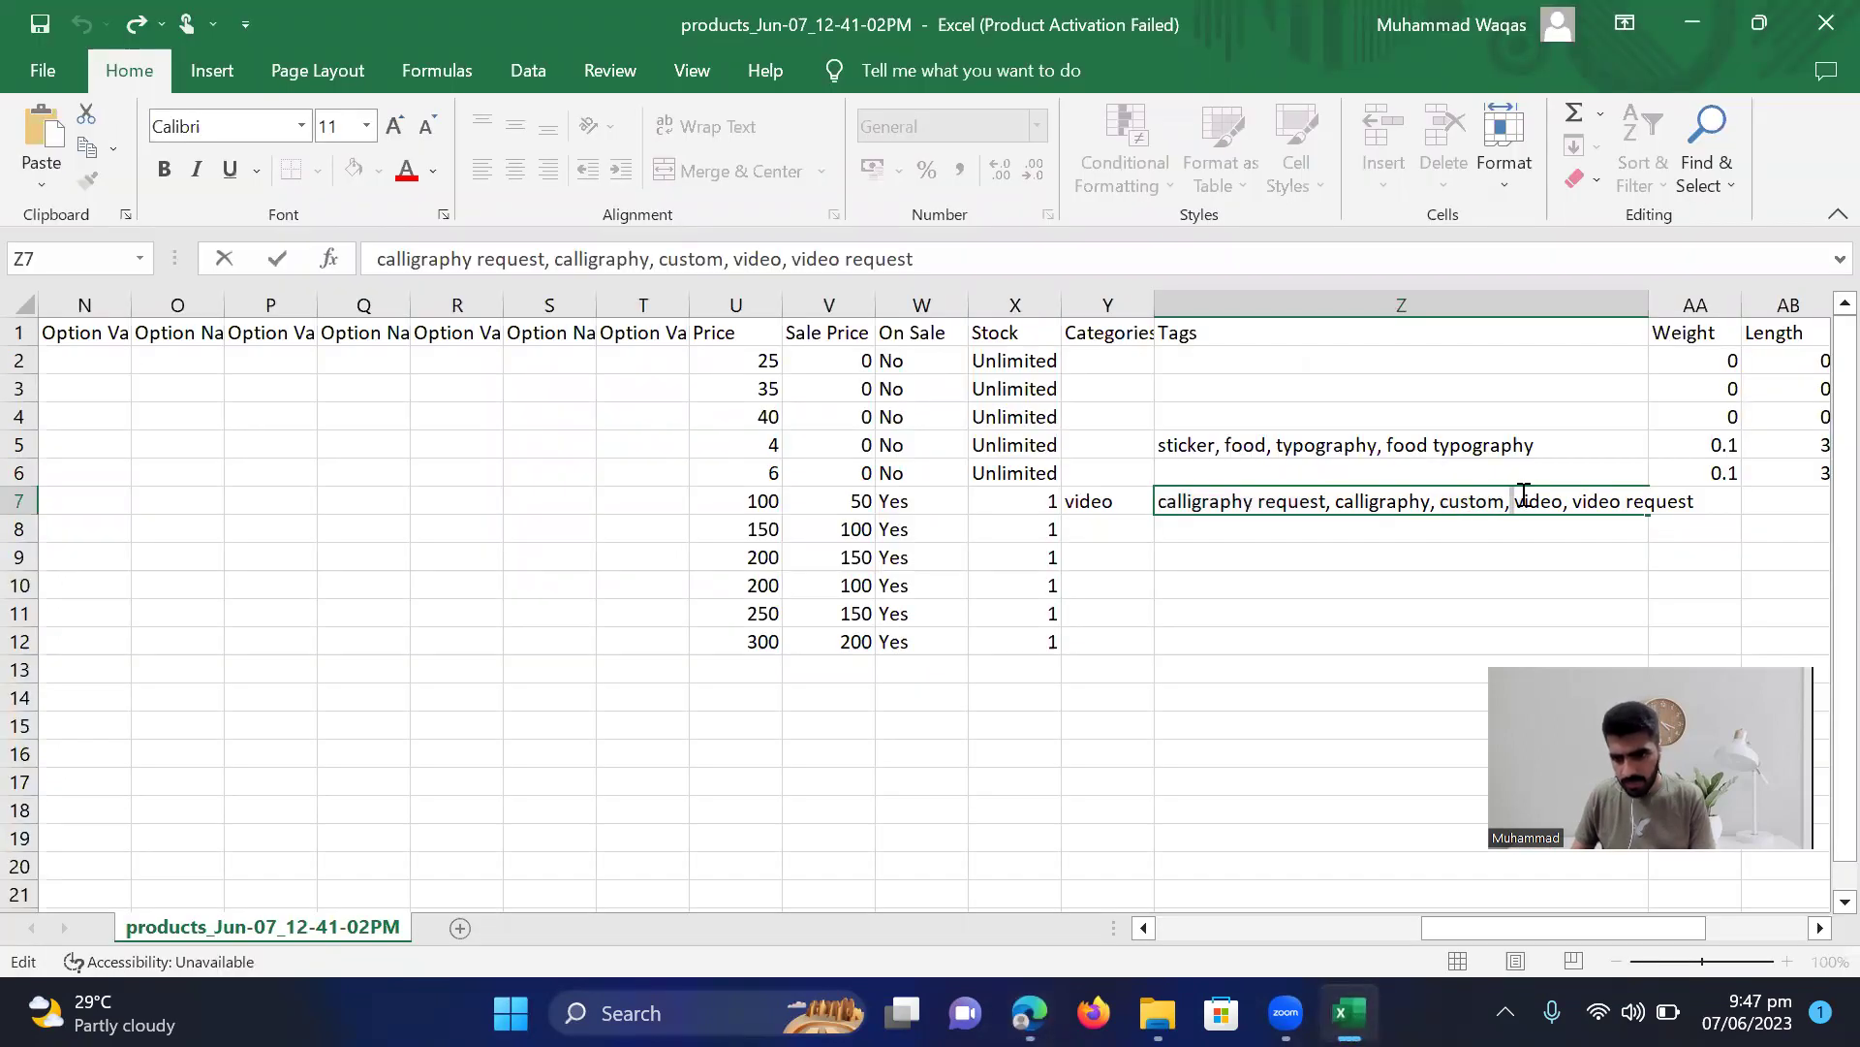
pyautogui.moveTo(1555, 491); pyautogui.dragTo(1563, 492)
pyautogui.hotkey('ctrl', 'c')
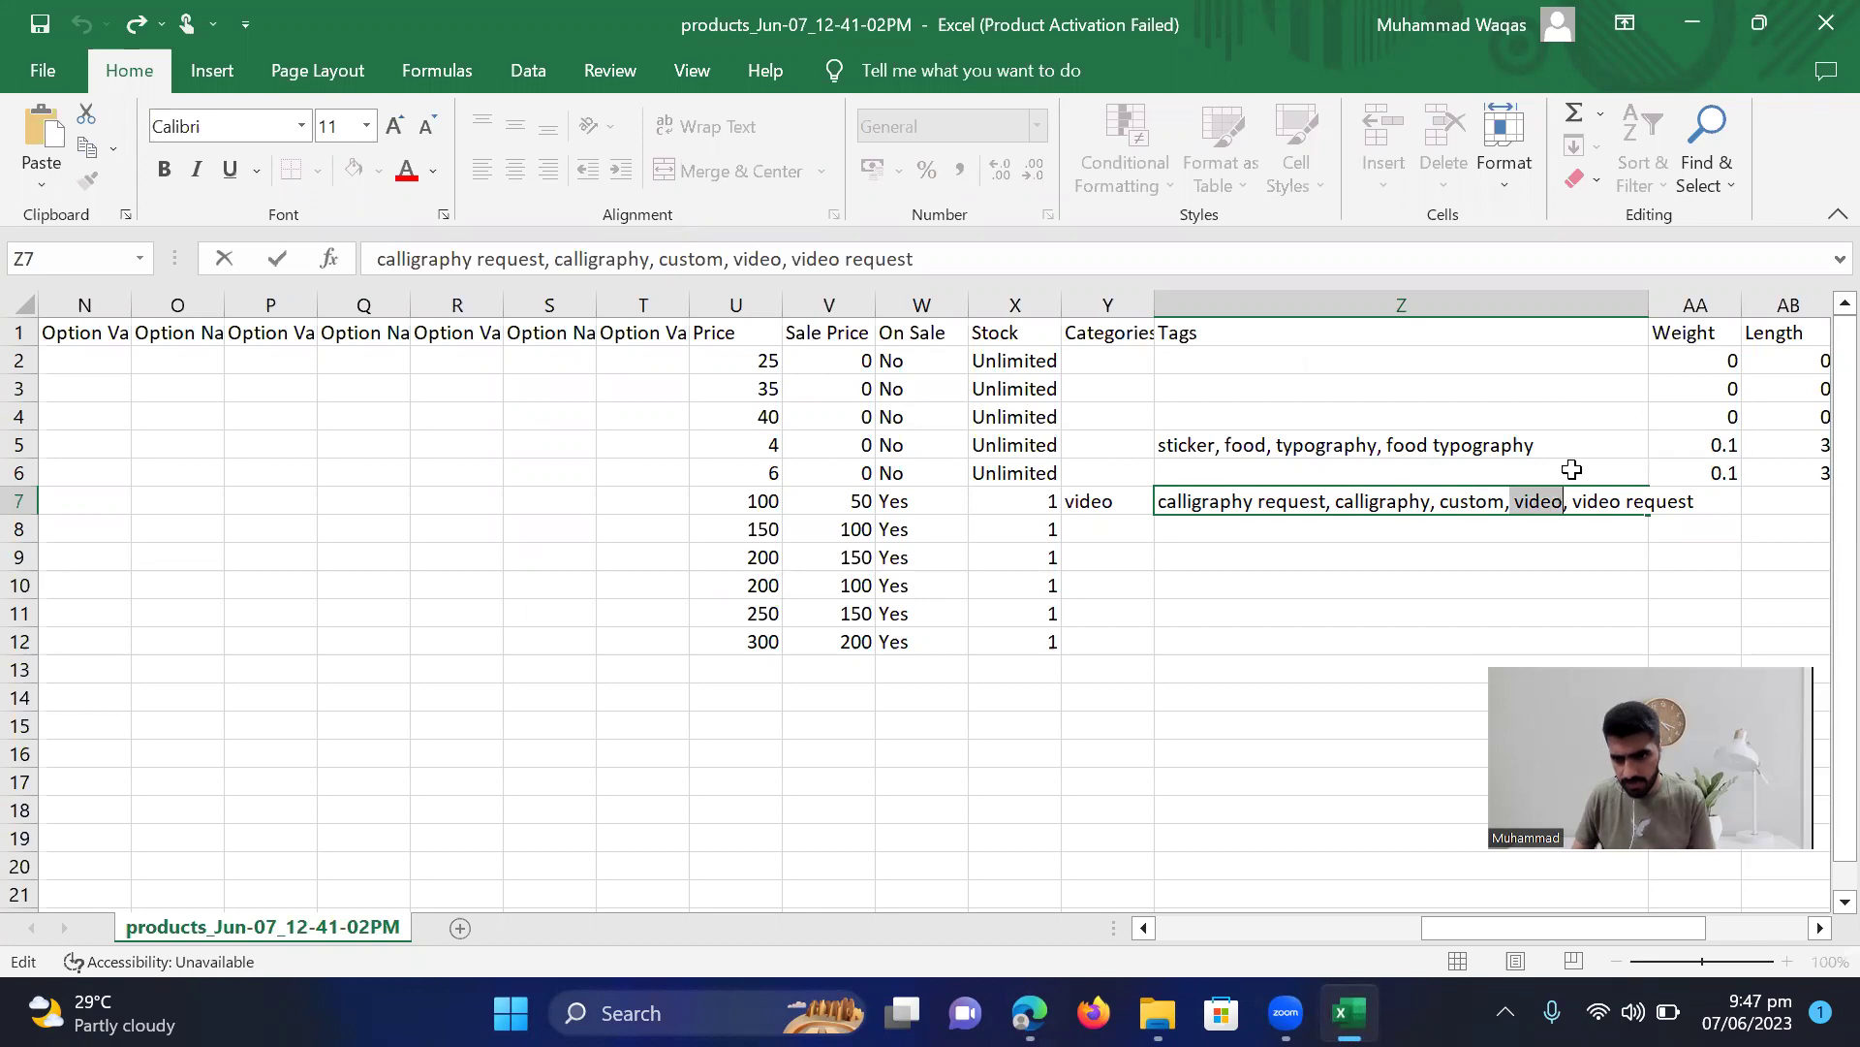
pyautogui.click(1693, 23)
pyautogui.click(1065, 607)
pyautogui.hotkey('ctrl', 'v')
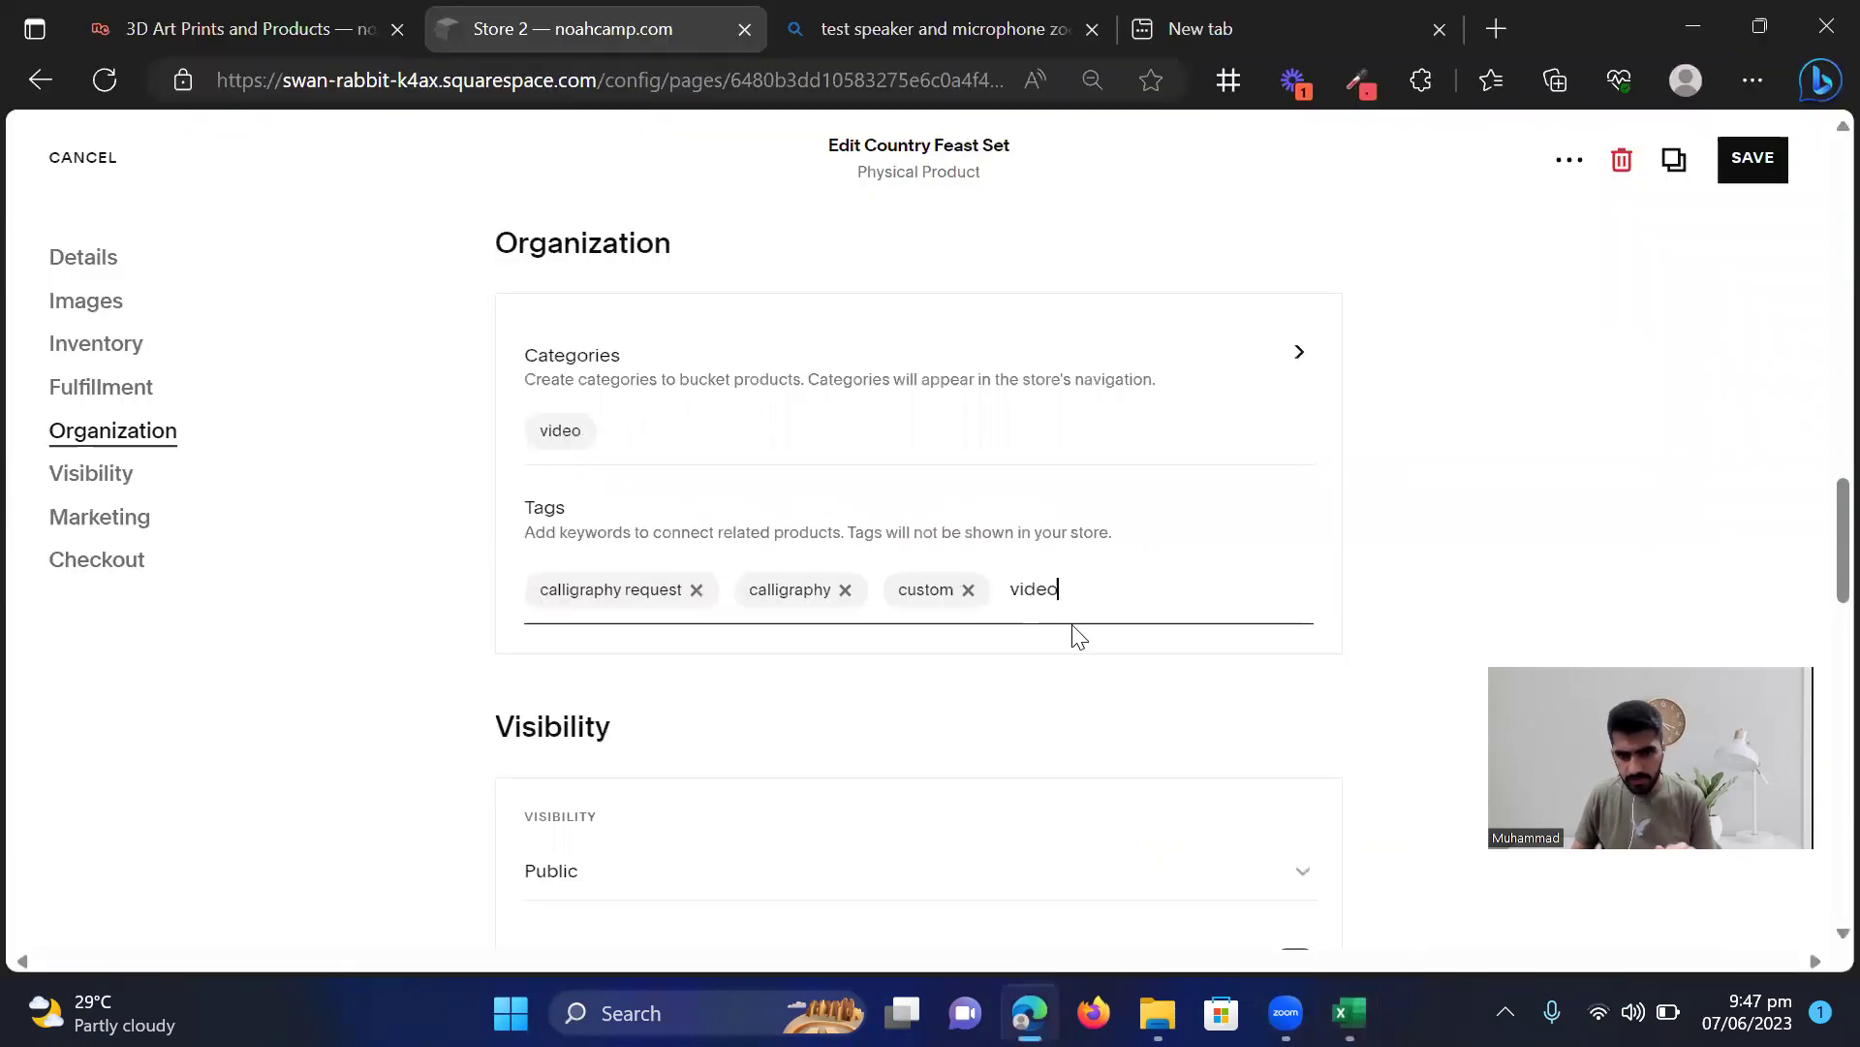
pyautogui.click(1010, 589)
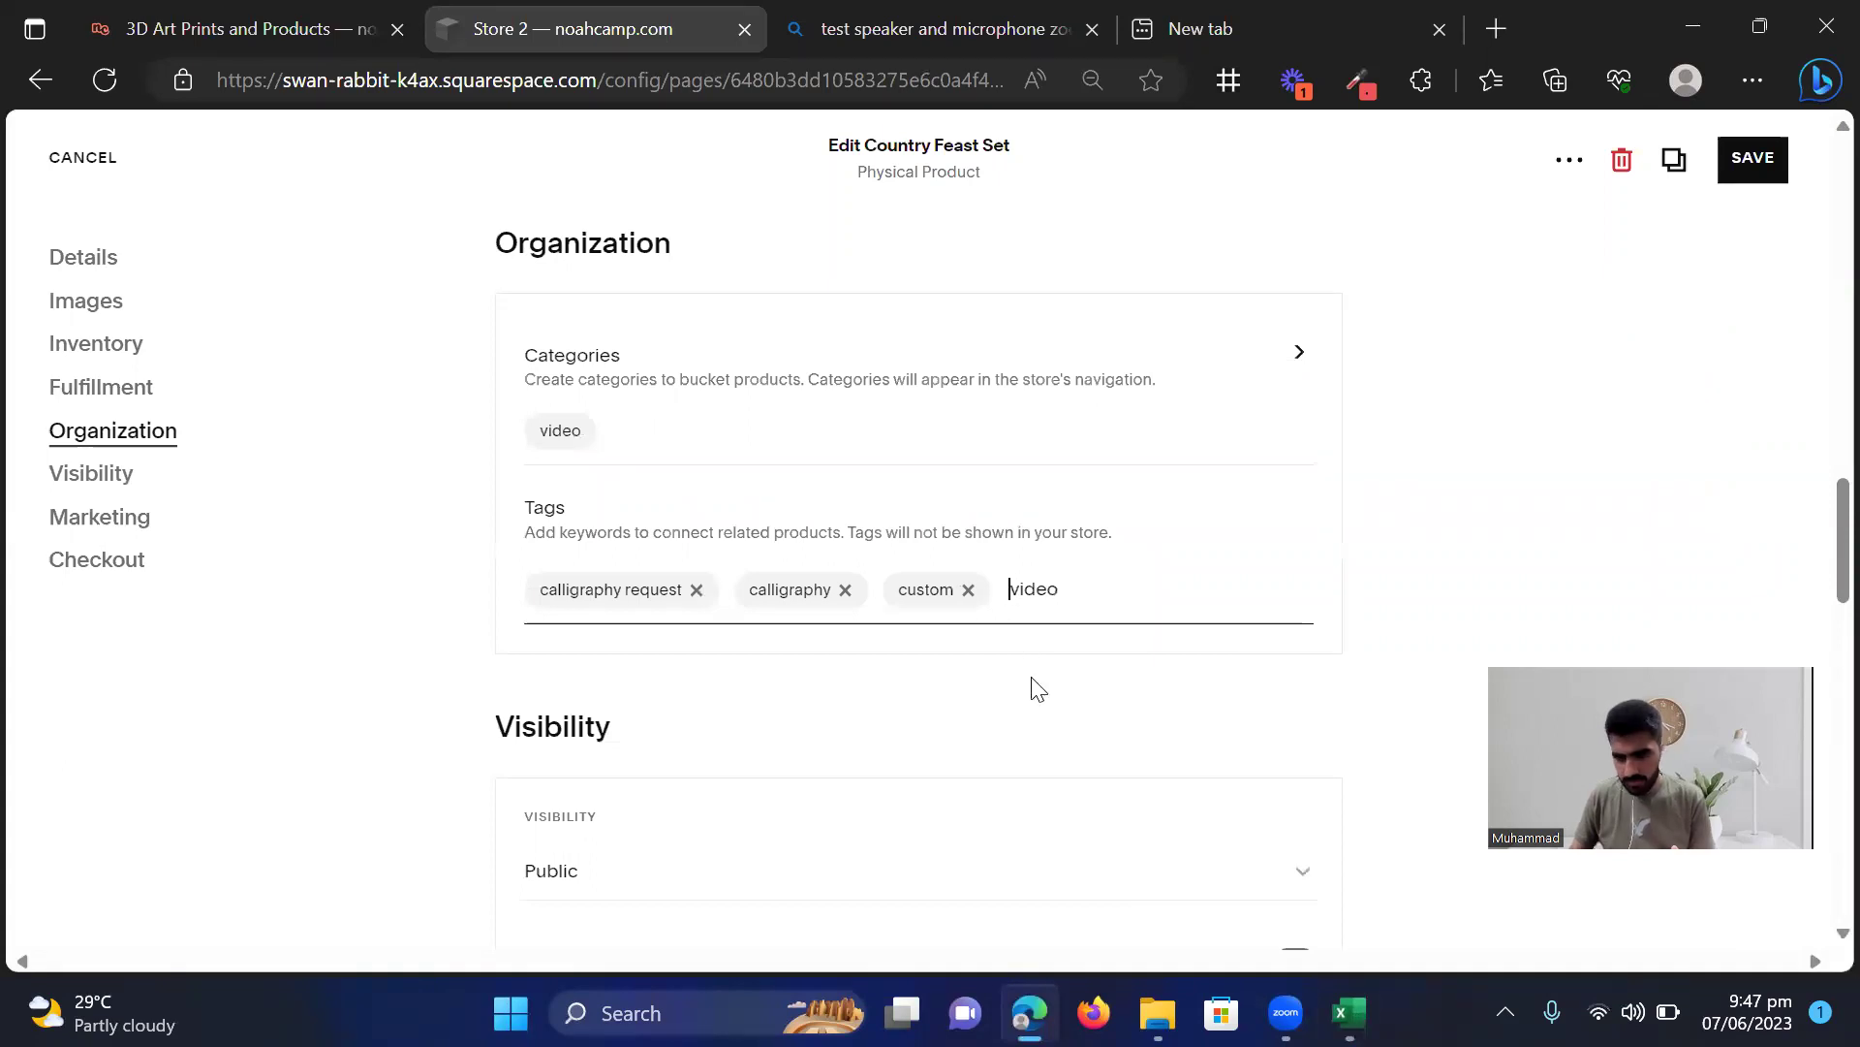
pyautogui.press('End')
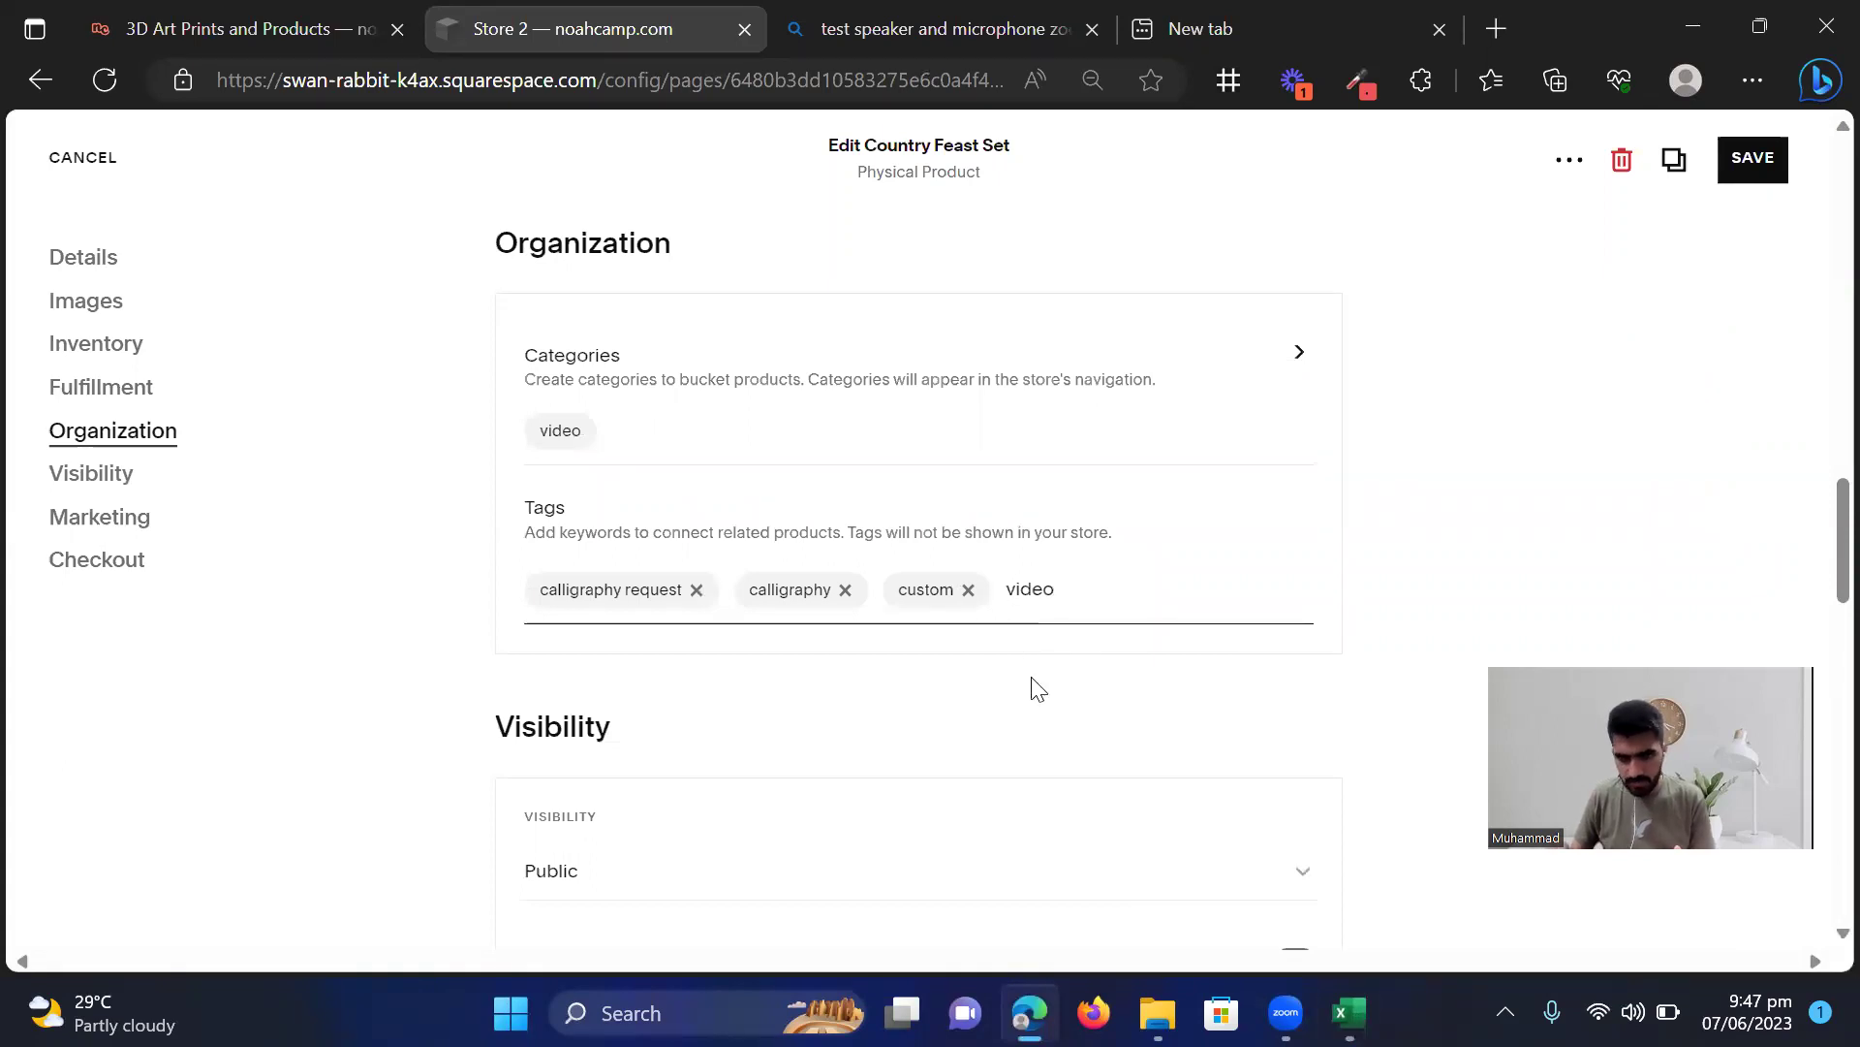
pyautogui.press('Return')
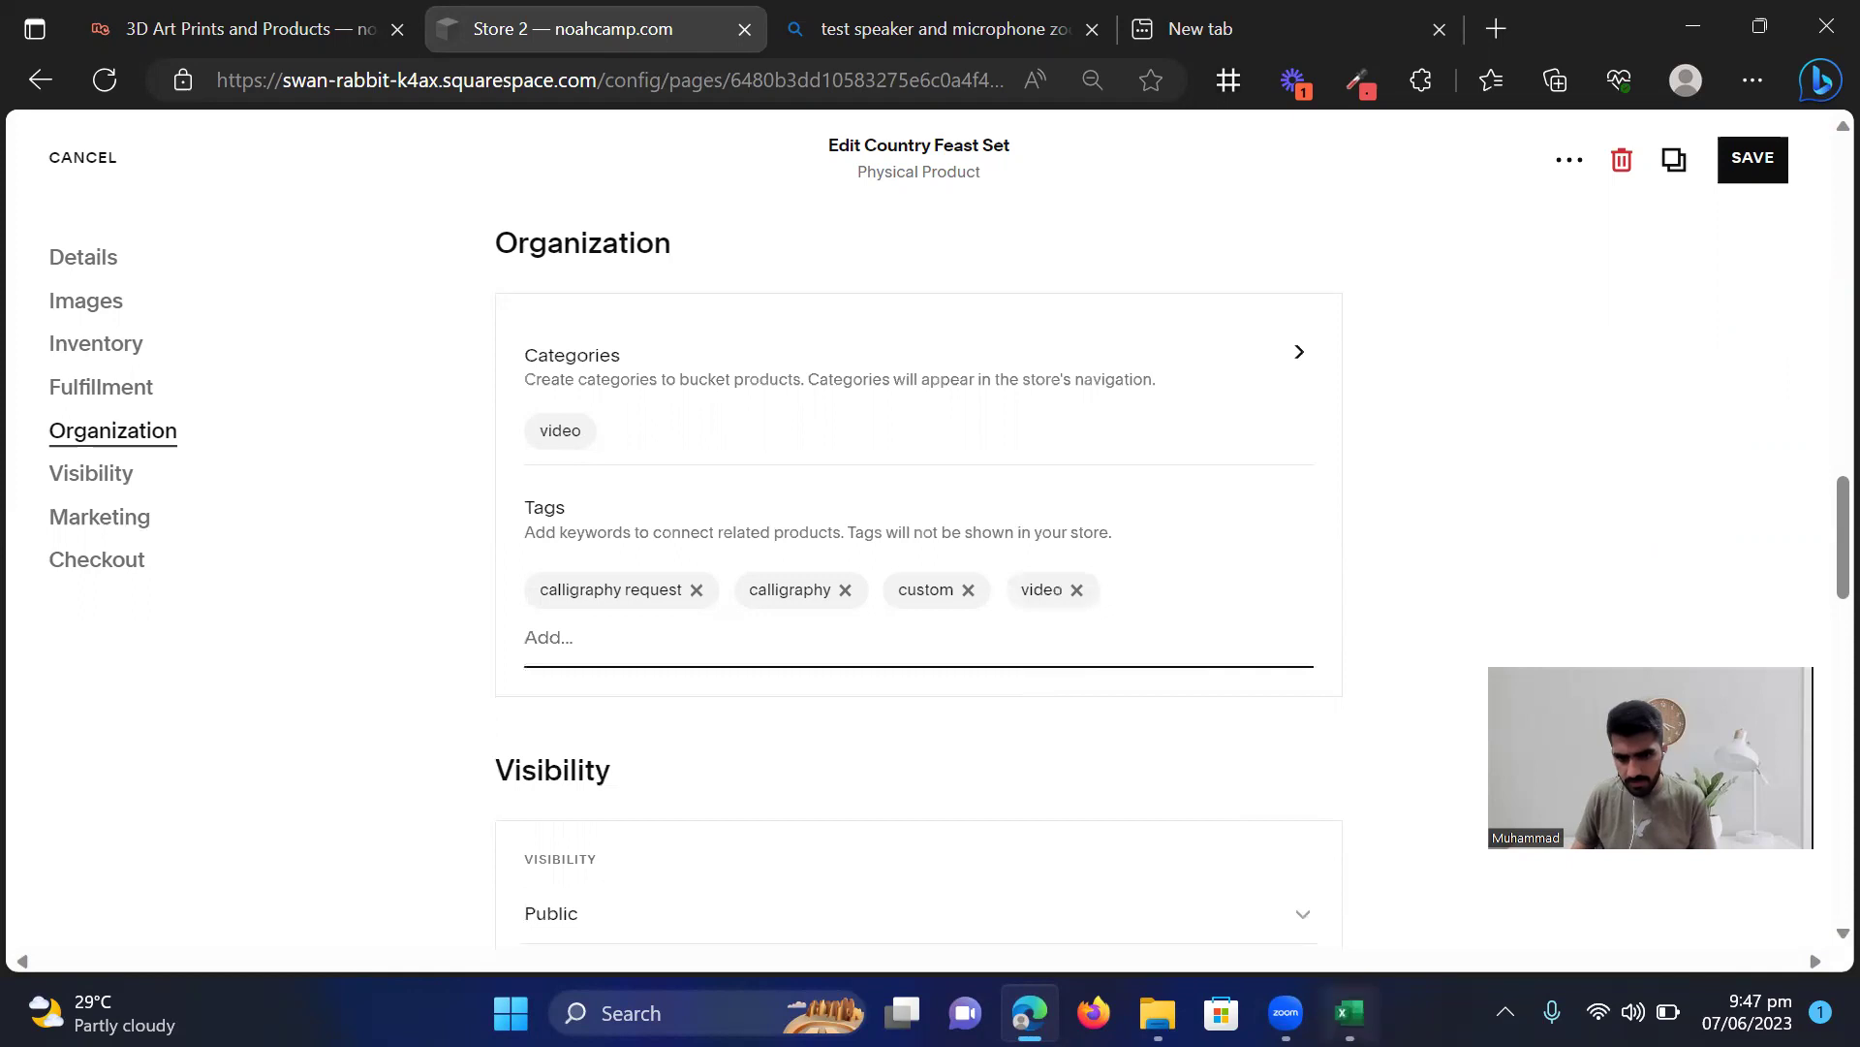
# Add the tag 'video request' and save the product
pyautogui.click(1349, 1012)
pyautogui.moveTo(1574, 498); pyautogui.dragTo(1690, 496)
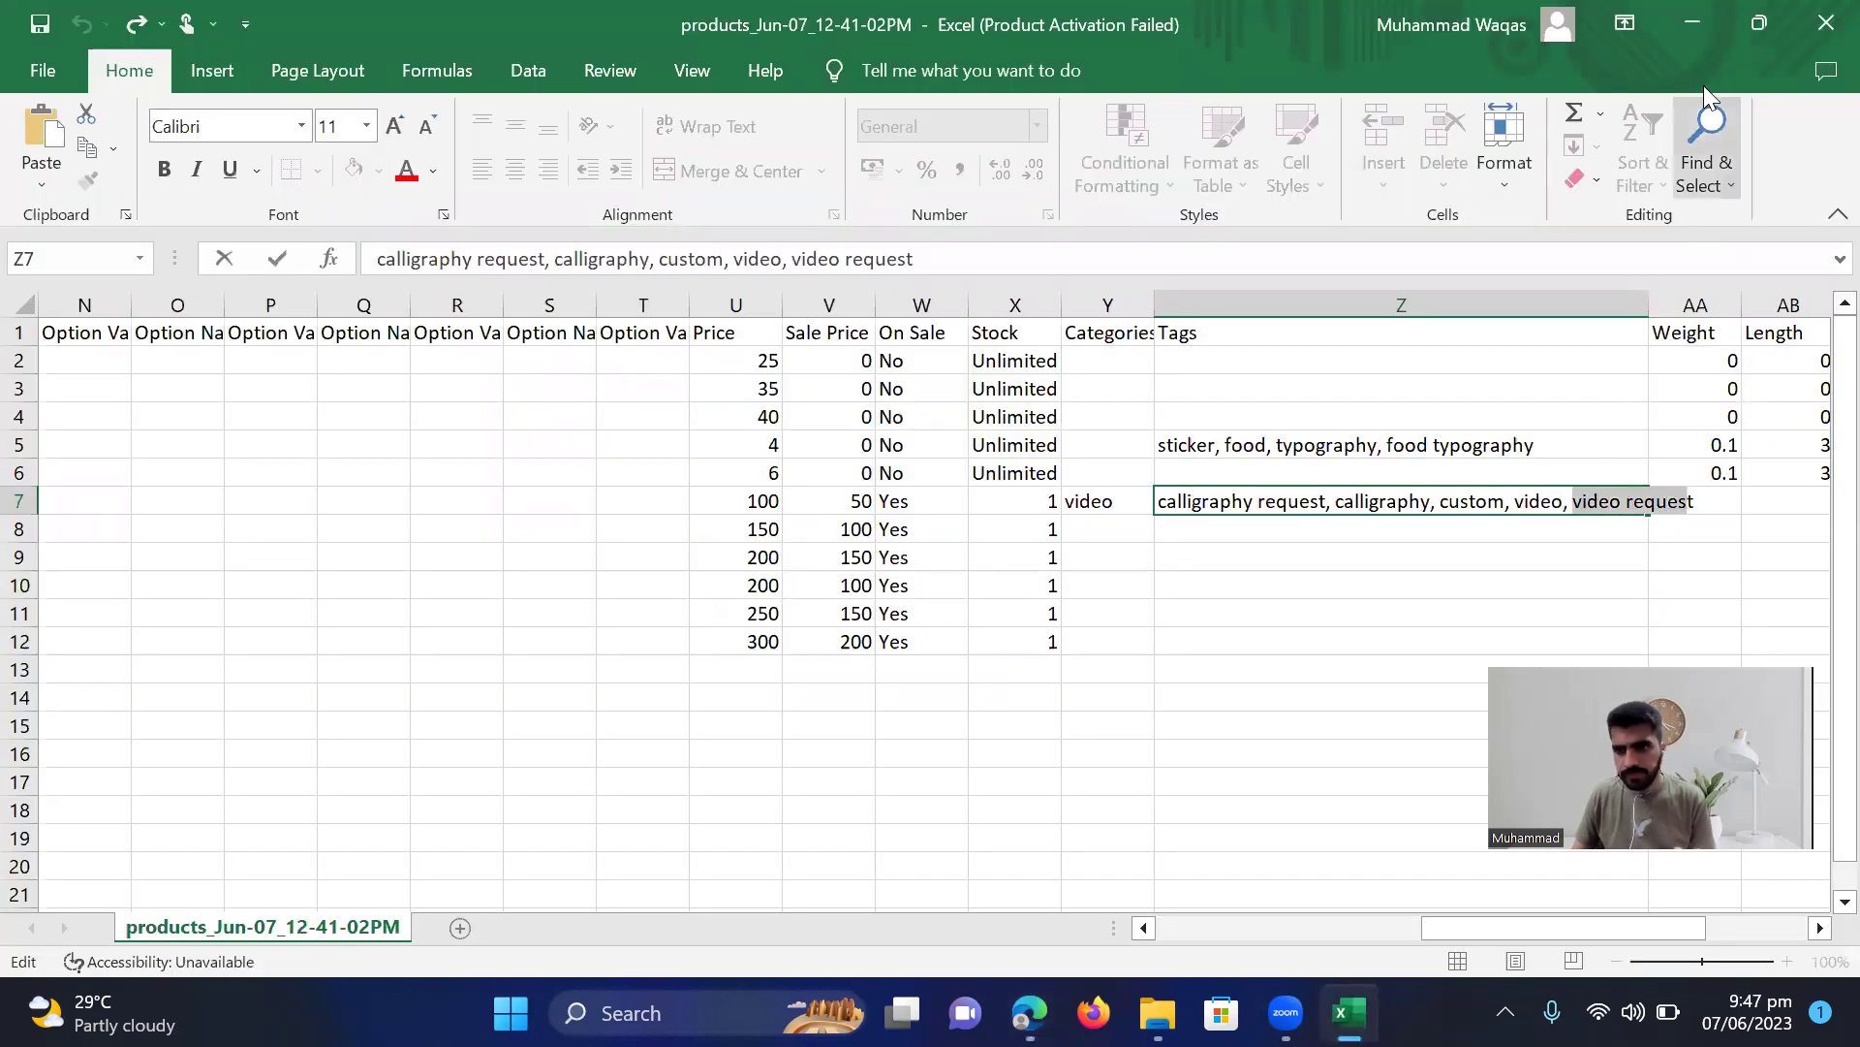
pyautogui.click(1696, 22)
pyautogui.click(600, 645)
pyautogui.write('video reques')
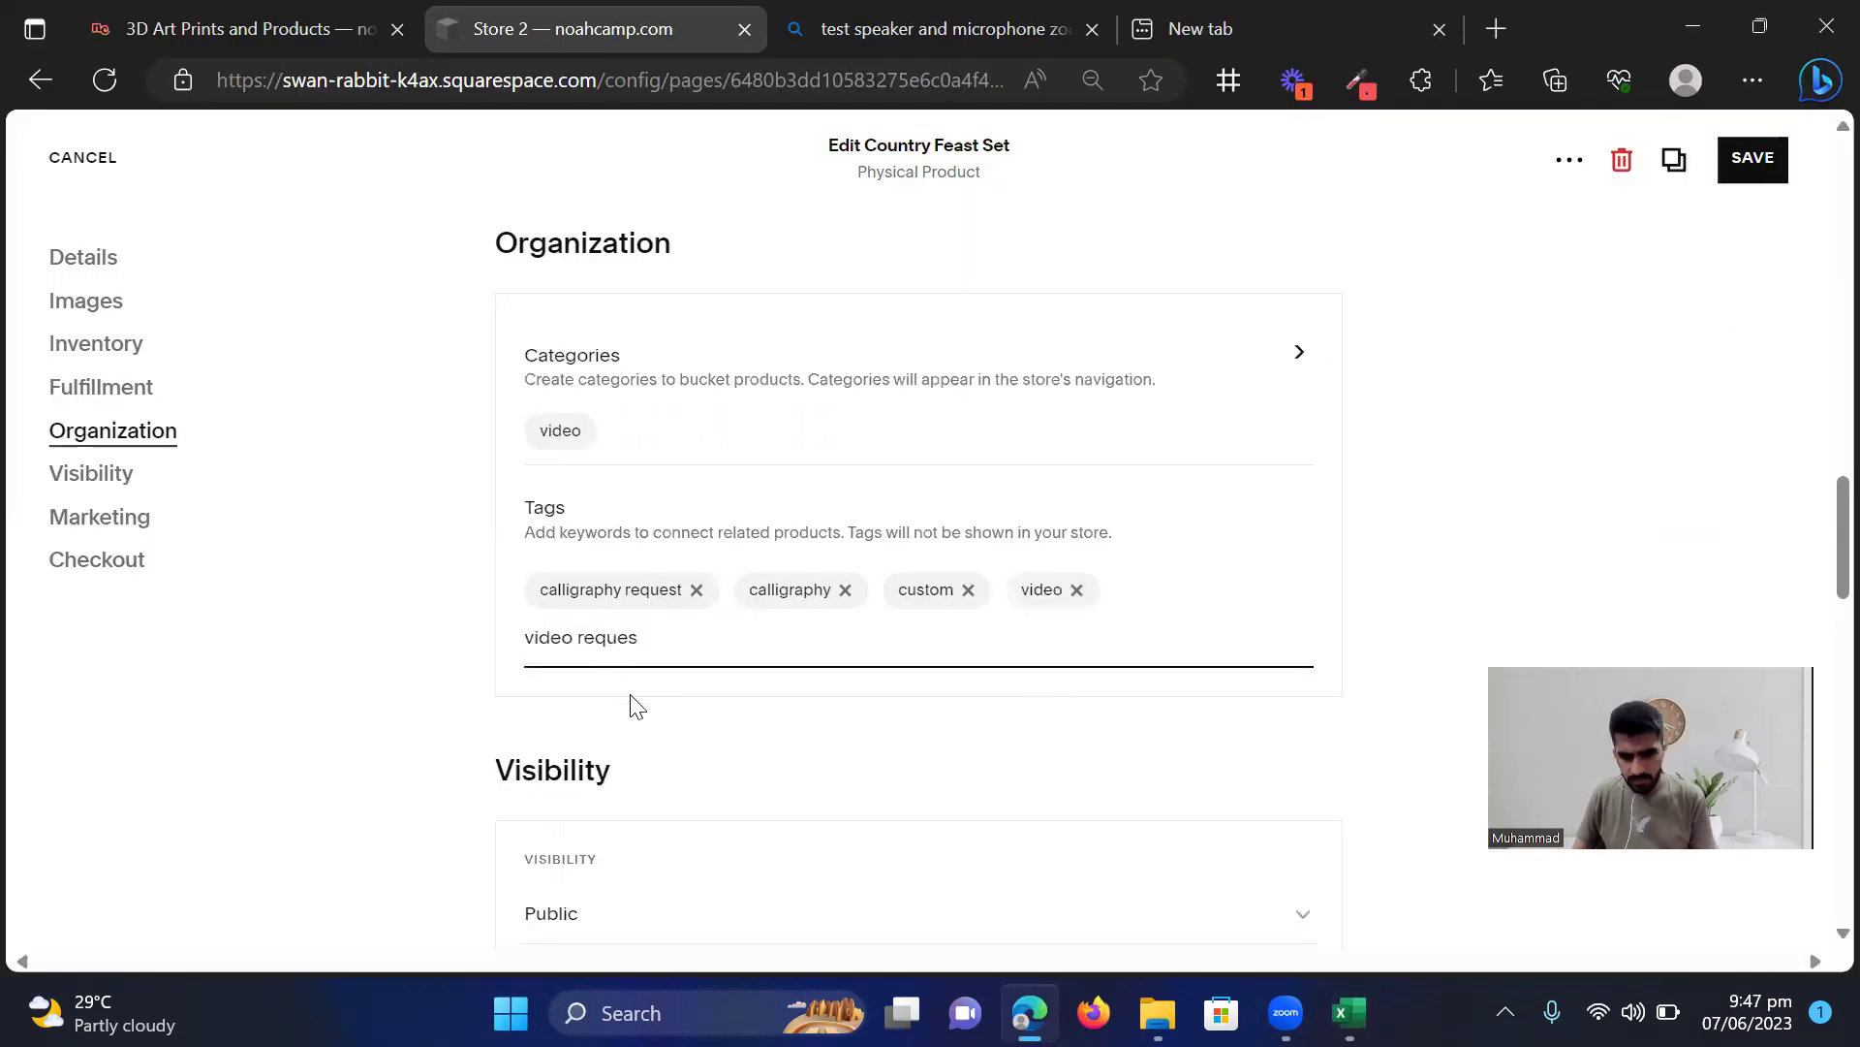
pyautogui.write('t')
pyautogui.click(1348, 1013)
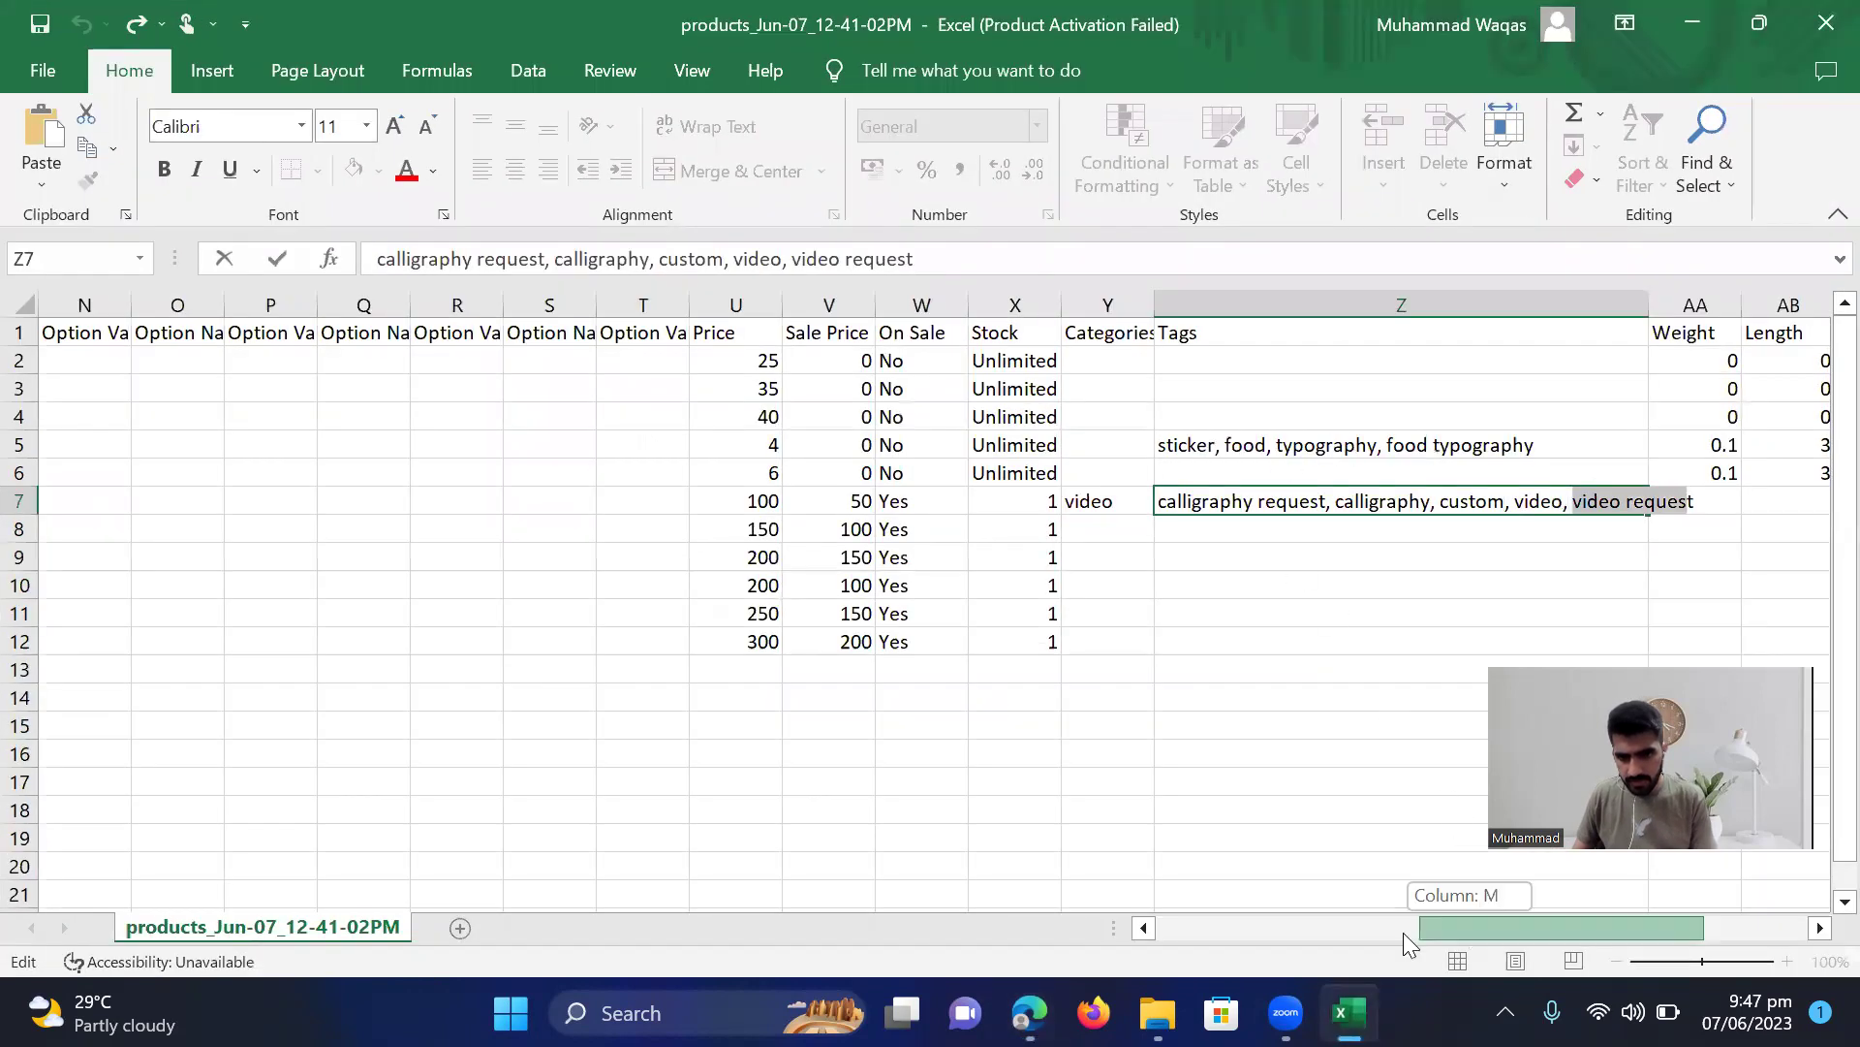
pyautogui.moveTo(1469, 926); pyautogui.dragTo(1066, 882)
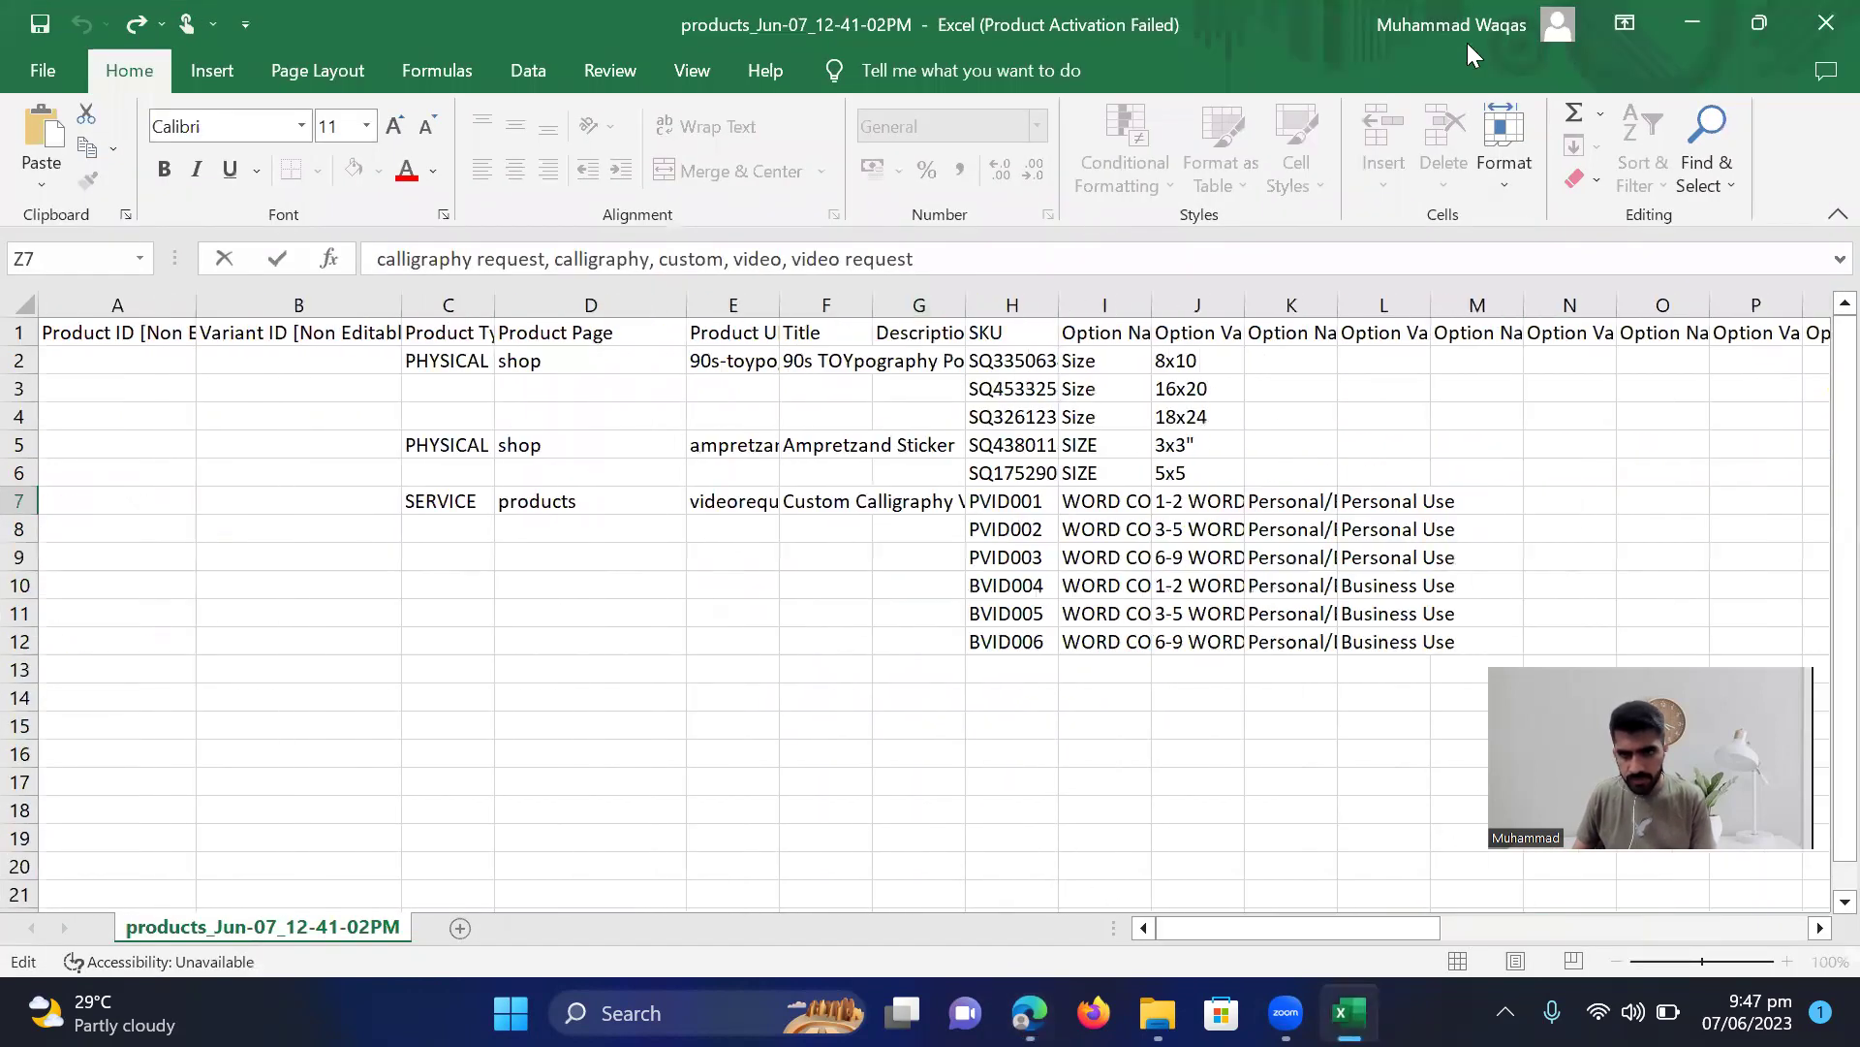
pyautogui.click(1692, 24)
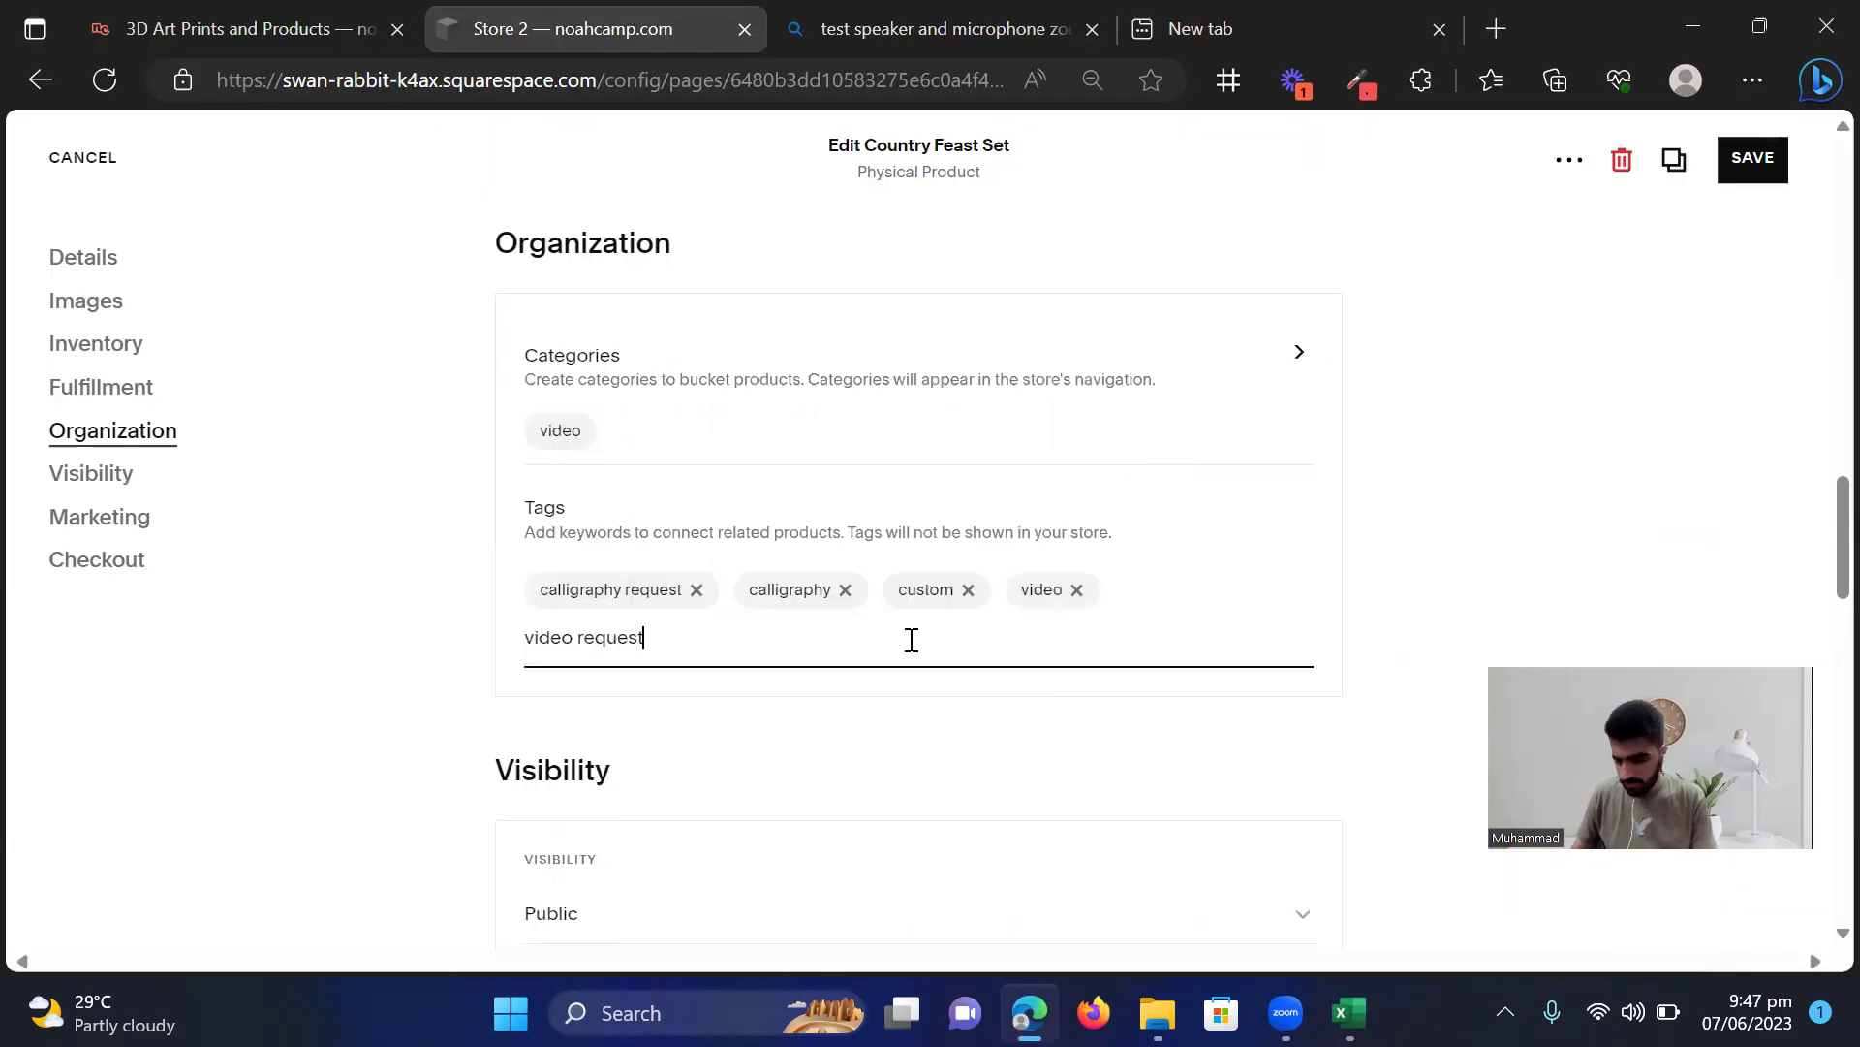
pyautogui.press('Return')
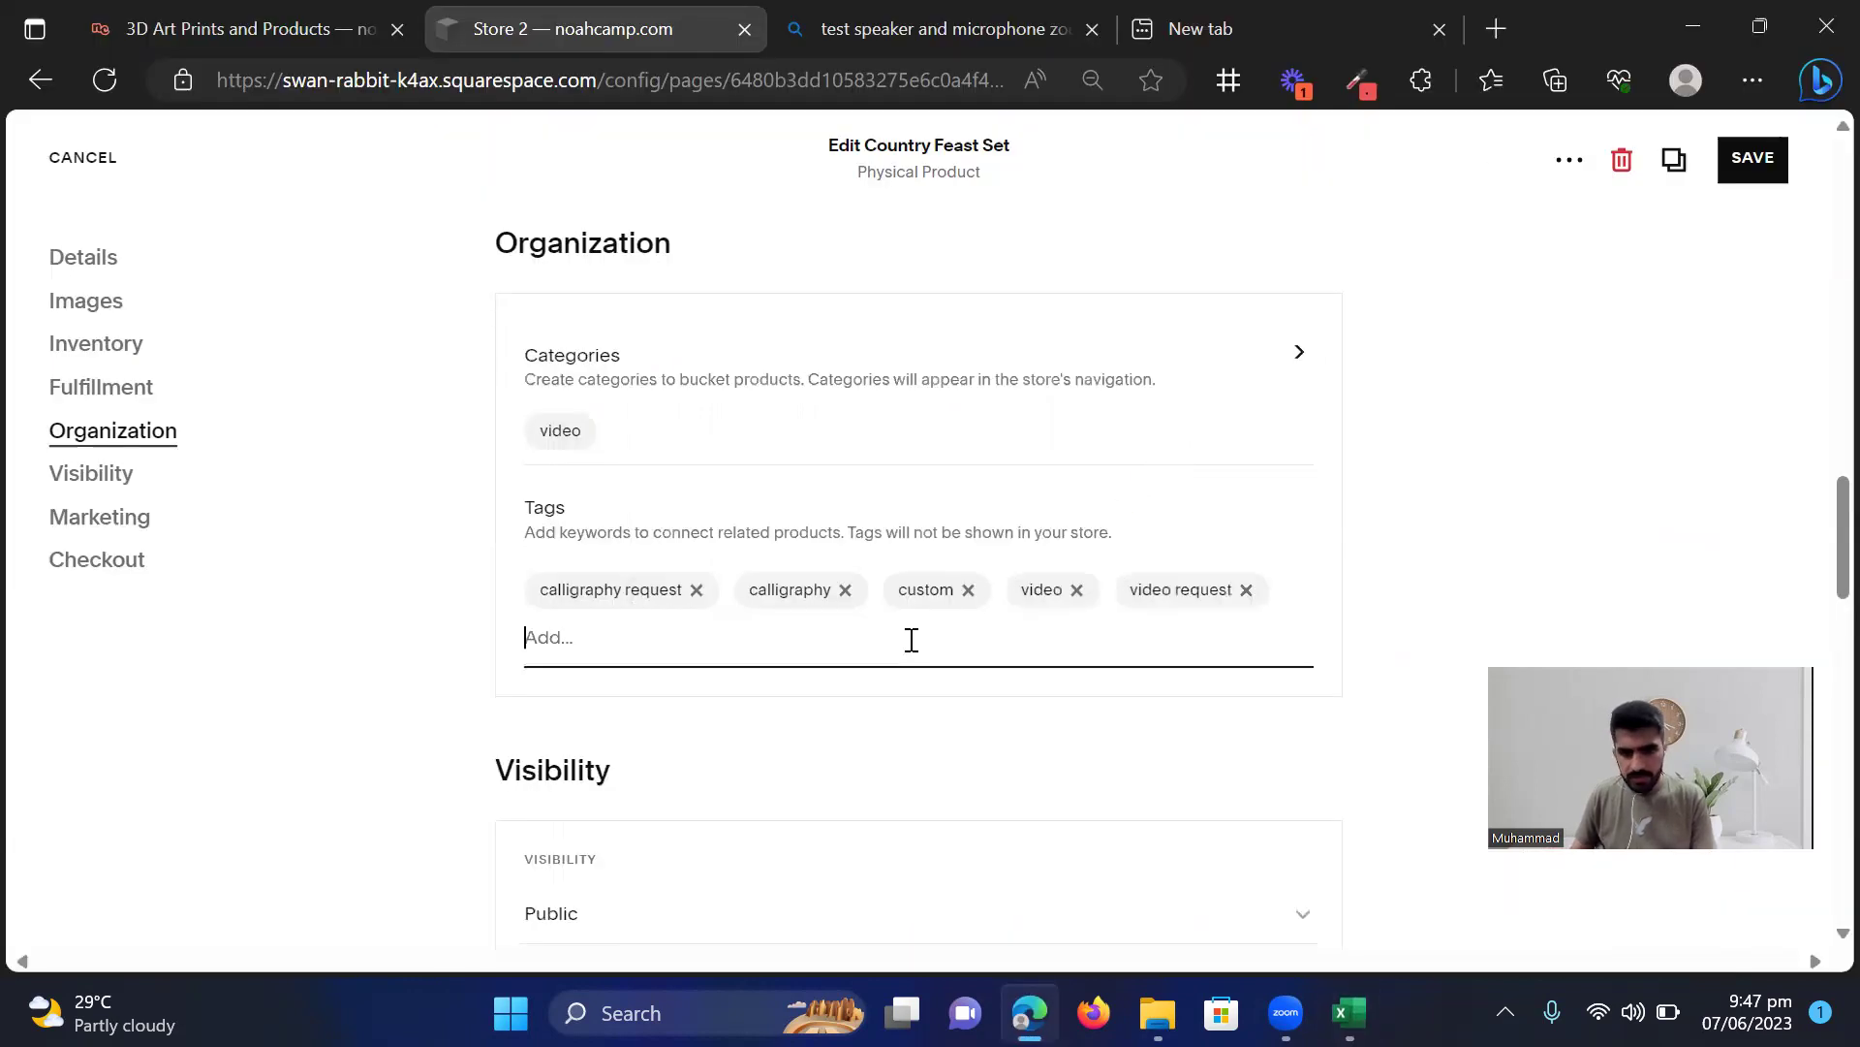
pyautogui.click(1736, 173)
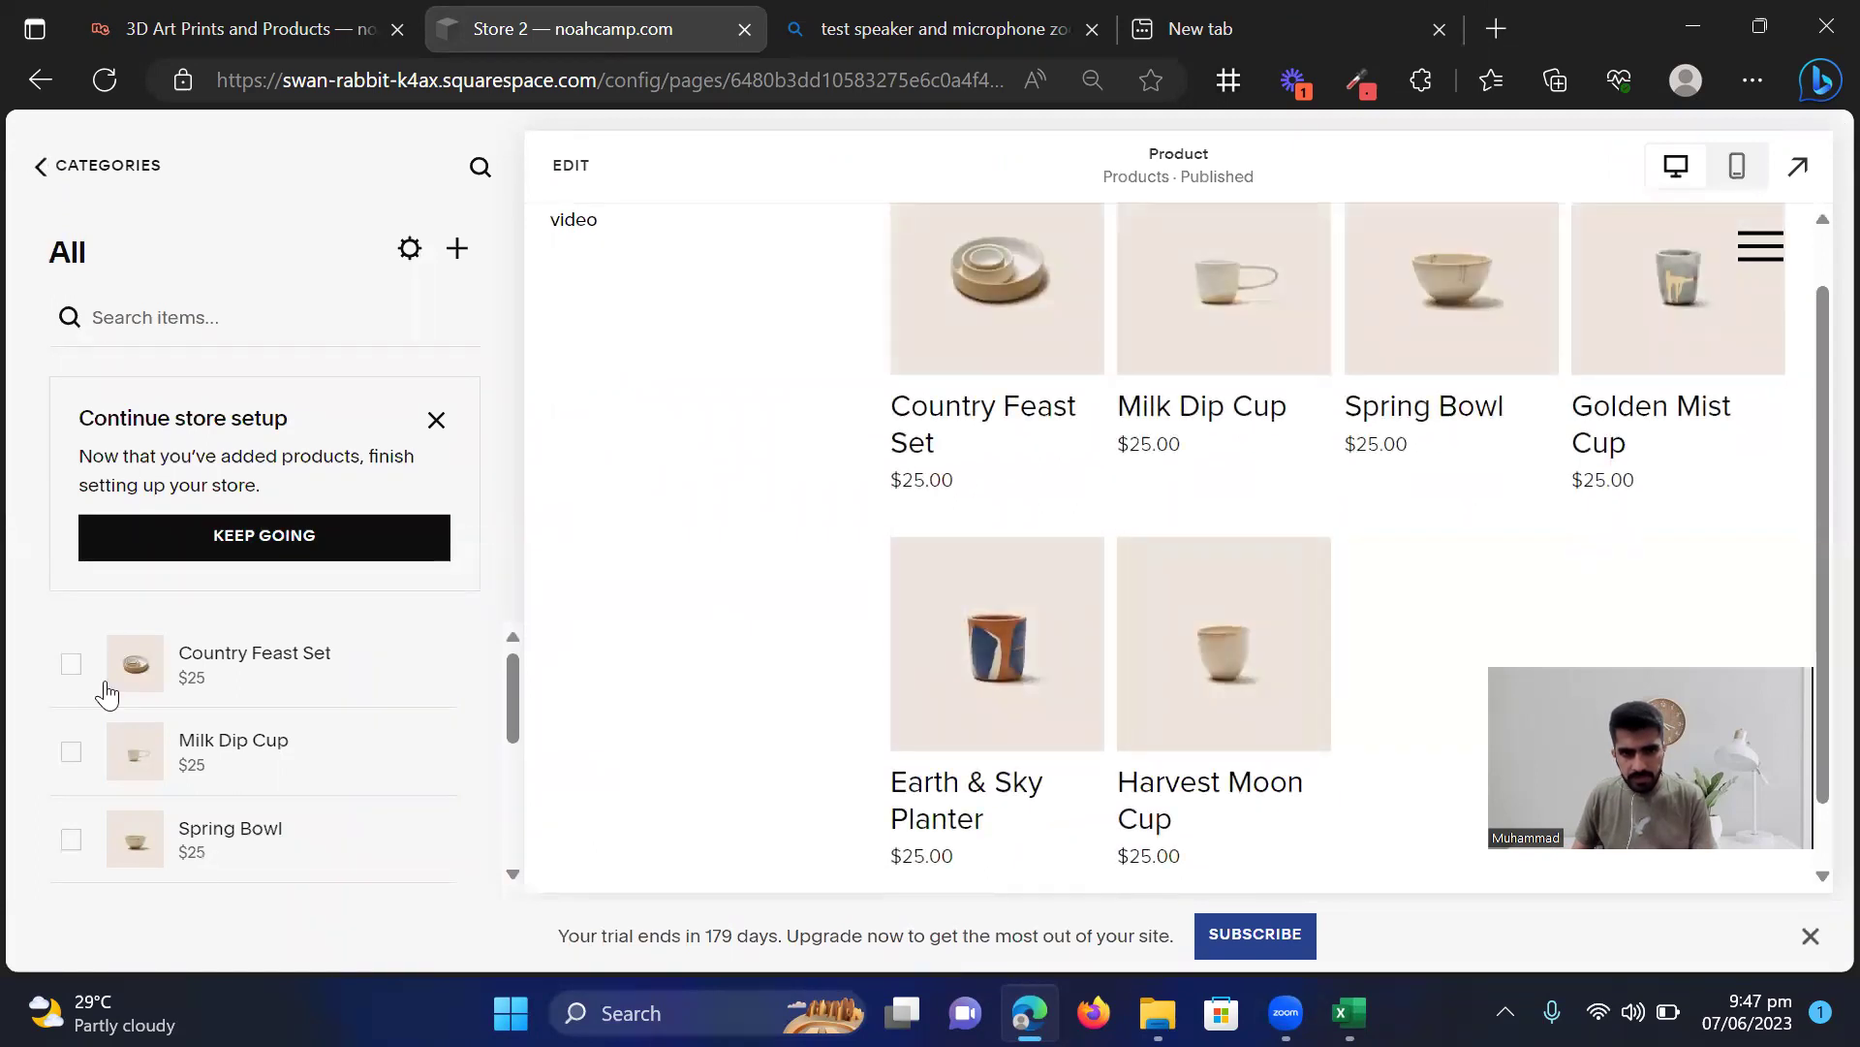
# Select Country Feast Set, Milk Dip Cup, Golden Mist Cup, Earth & Sky Planter and Harvest Moon Cup for deletion
pyautogui.click(70, 664)
pyautogui.click(73, 753)
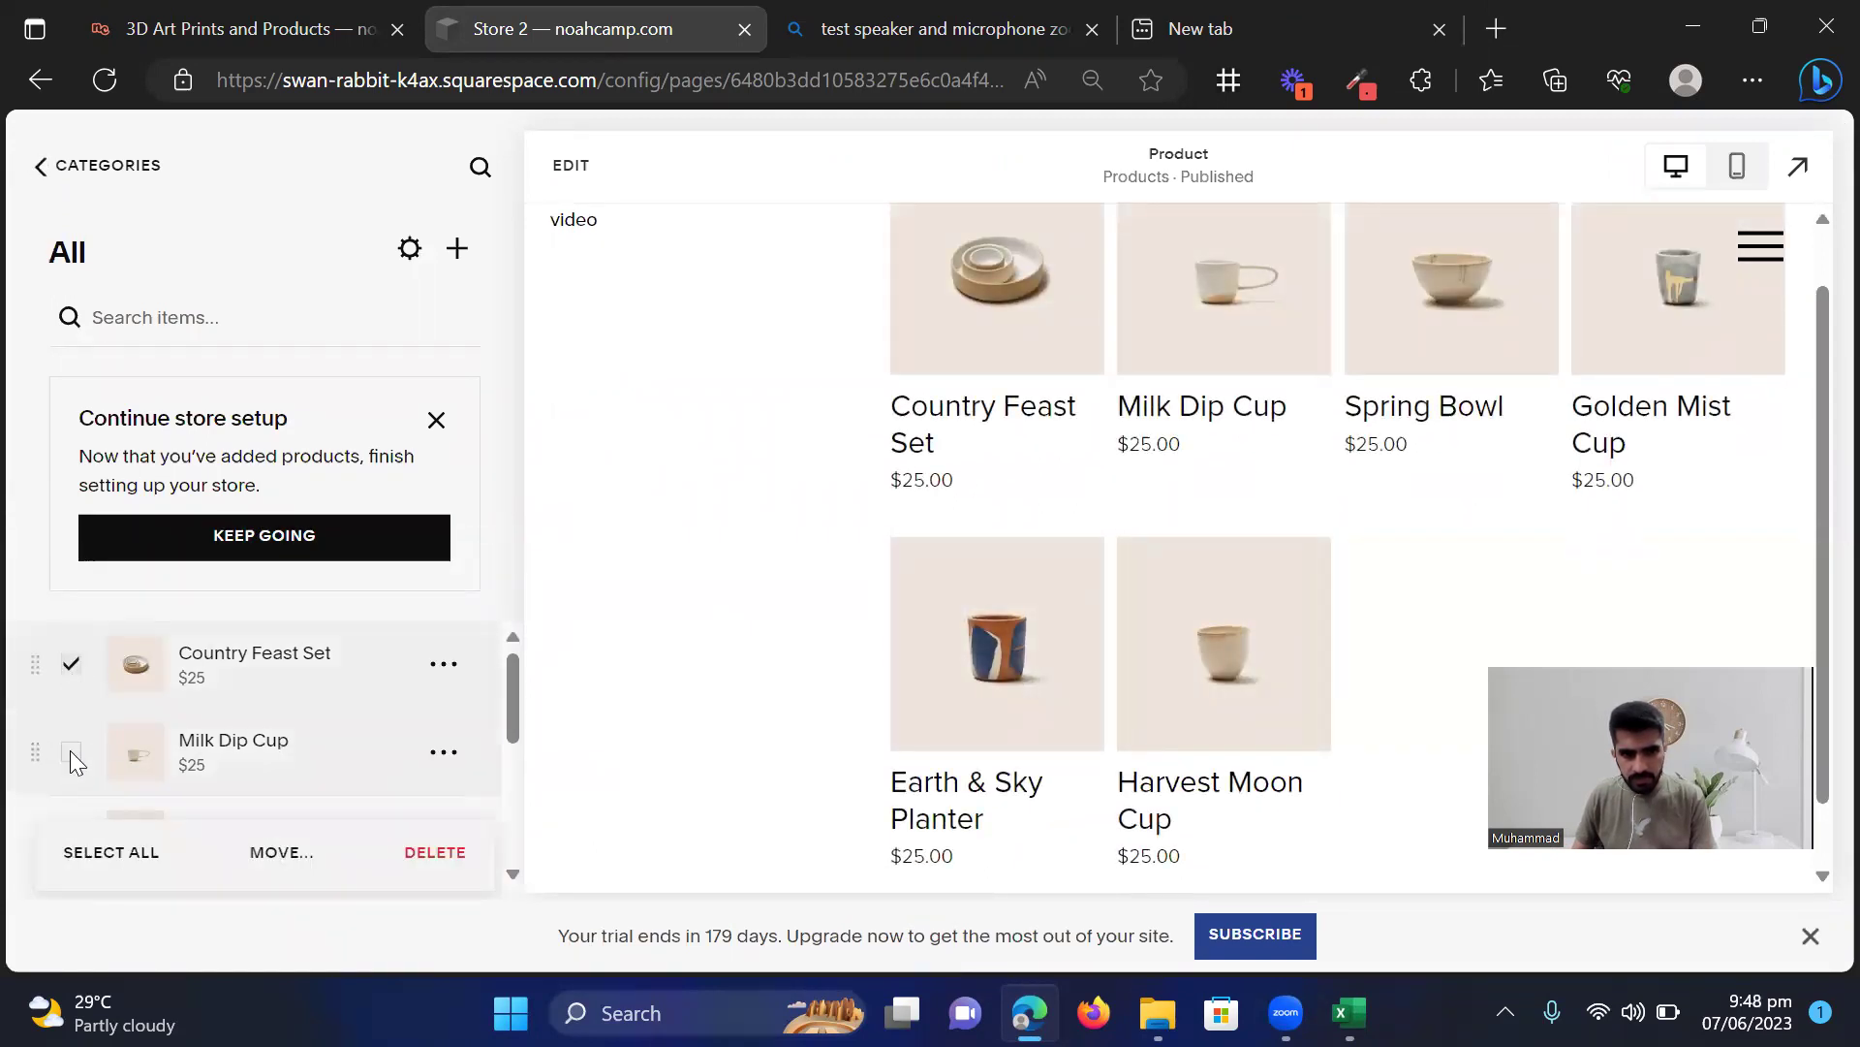
pyautogui.scroll(-1, 74, 741)
pyautogui.scroll(-1, 85, 719)
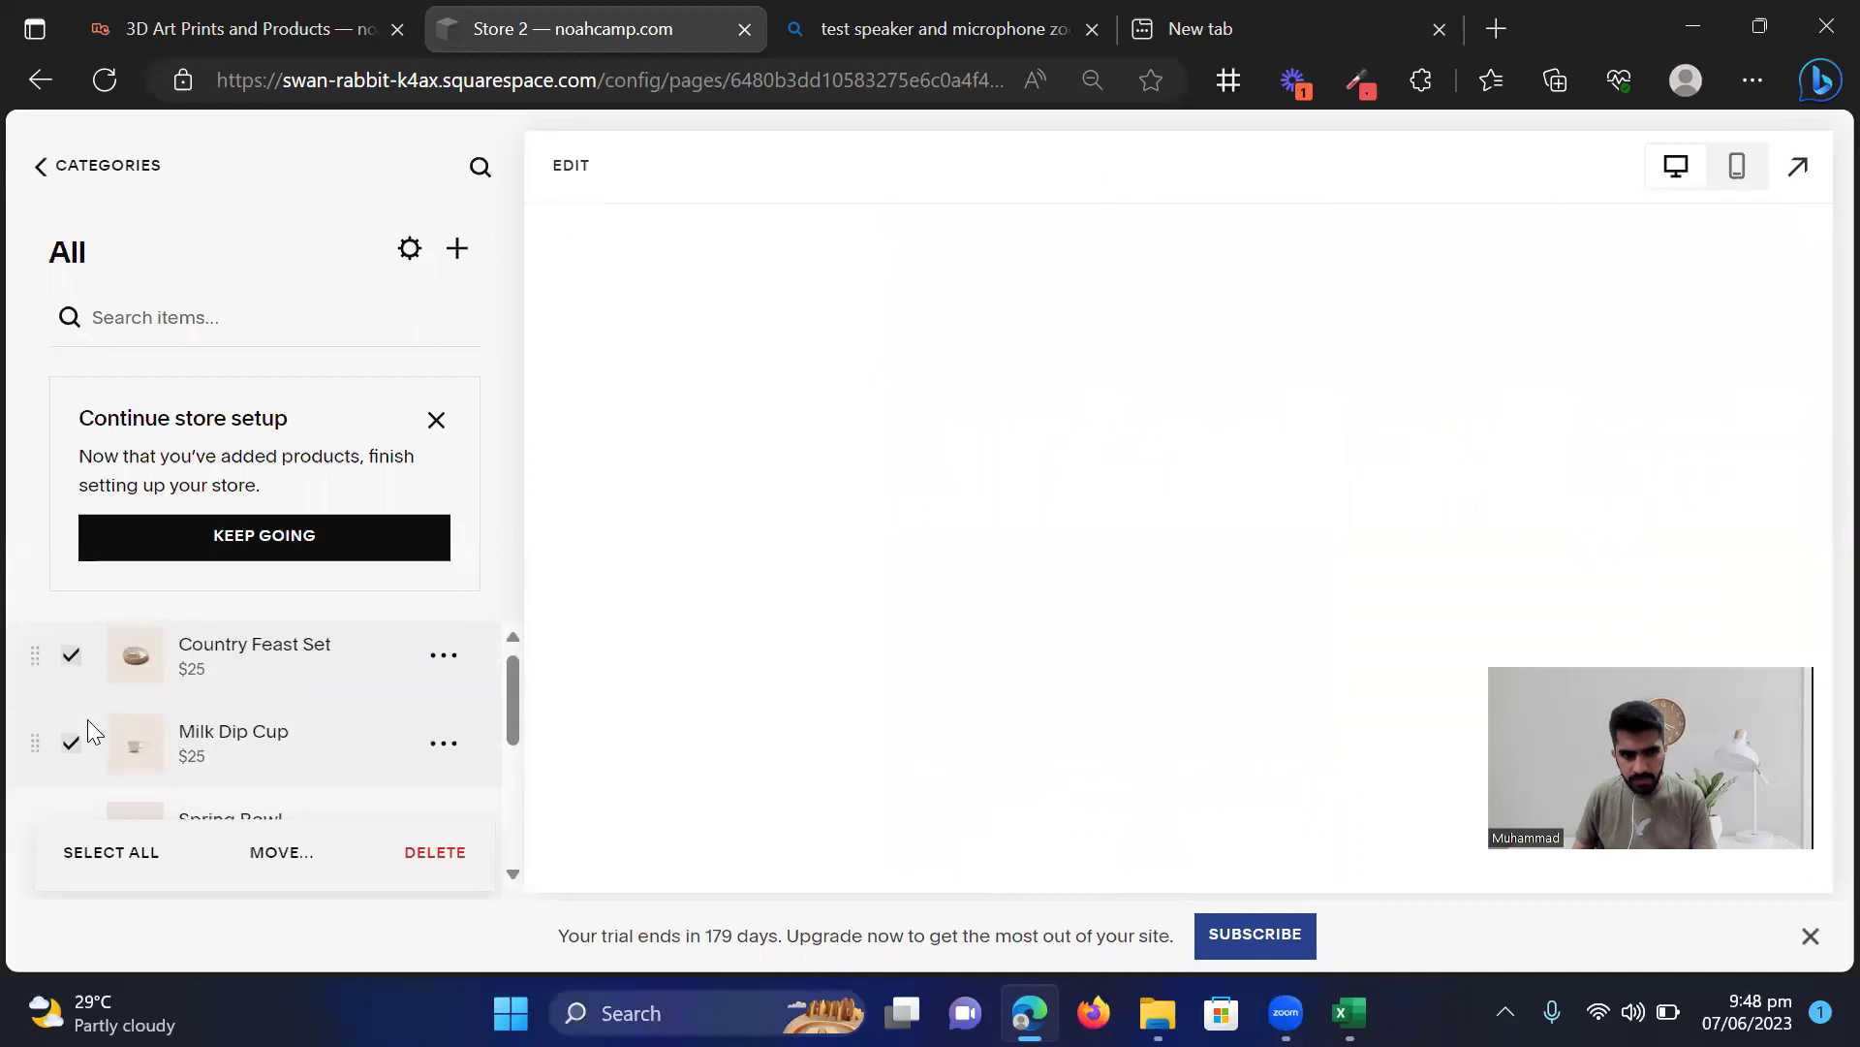
pyautogui.scroll(-1, 68, 725)
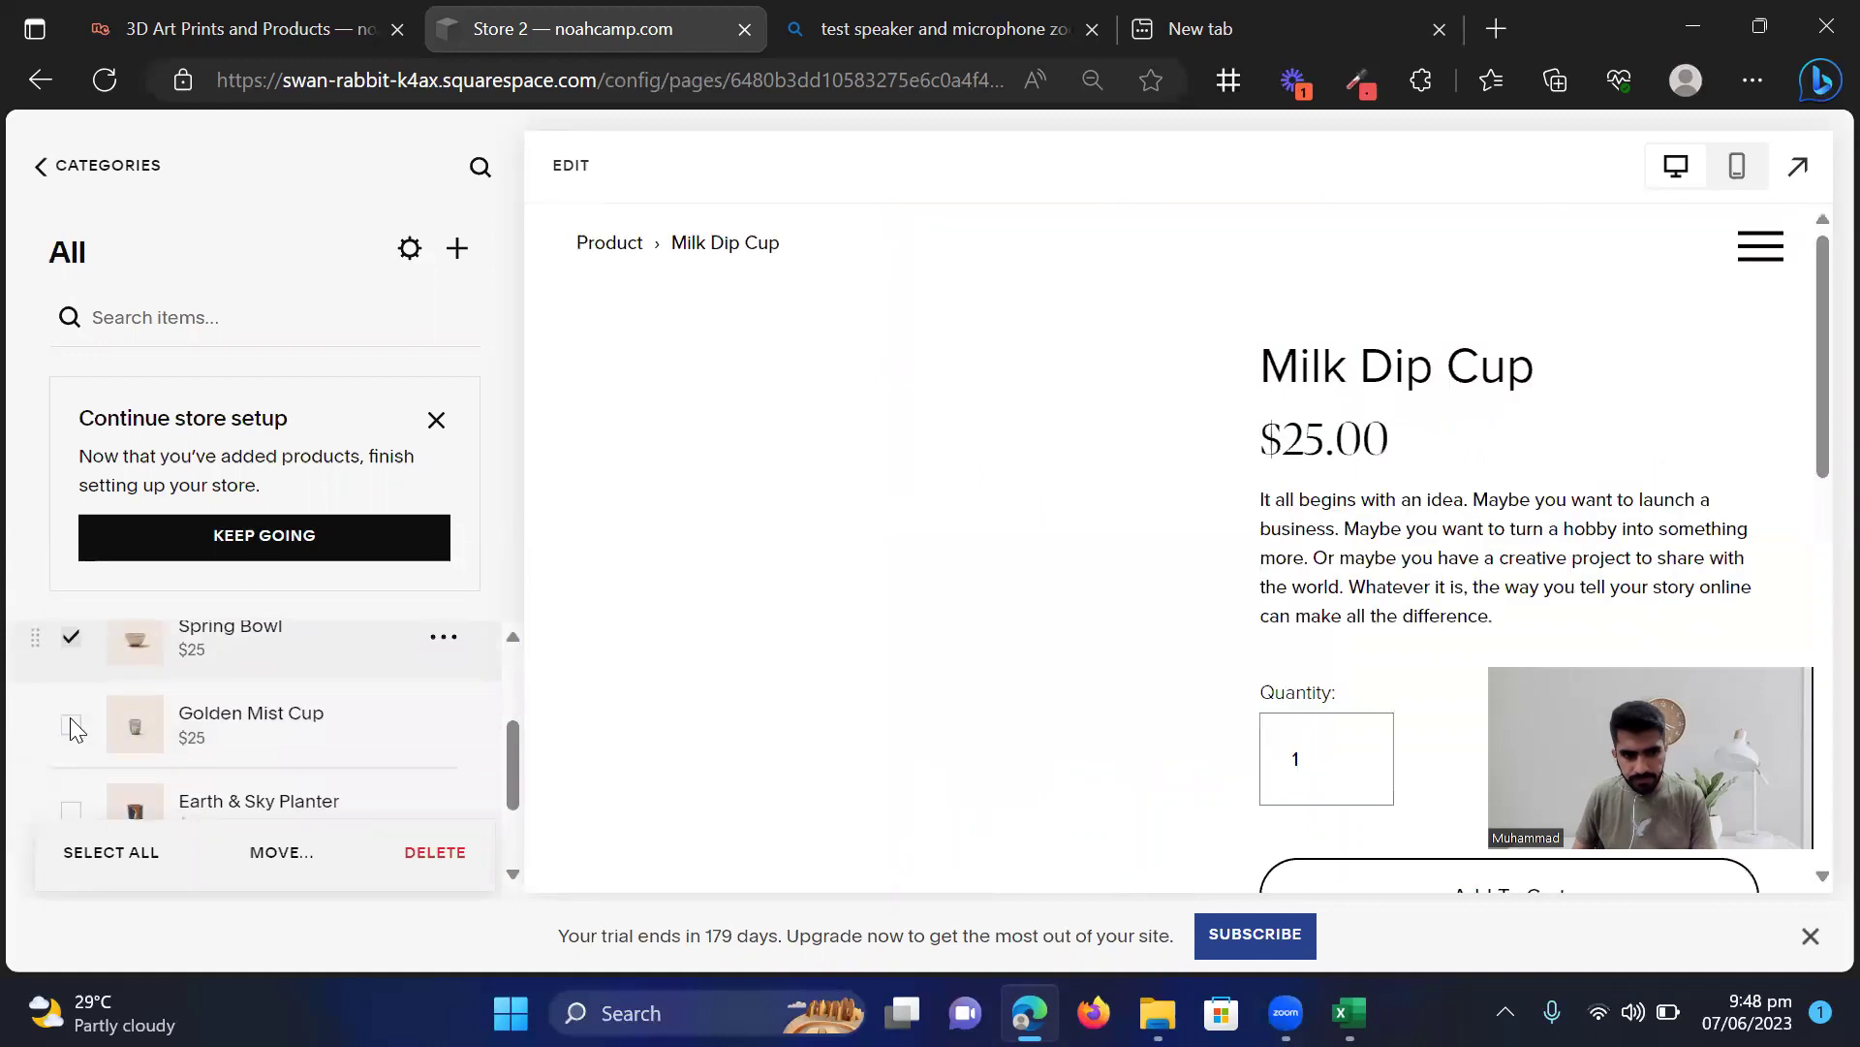
pyautogui.click(71, 729)
pyautogui.scroll(-1, 71, 731)
pyautogui.click(72, 731)
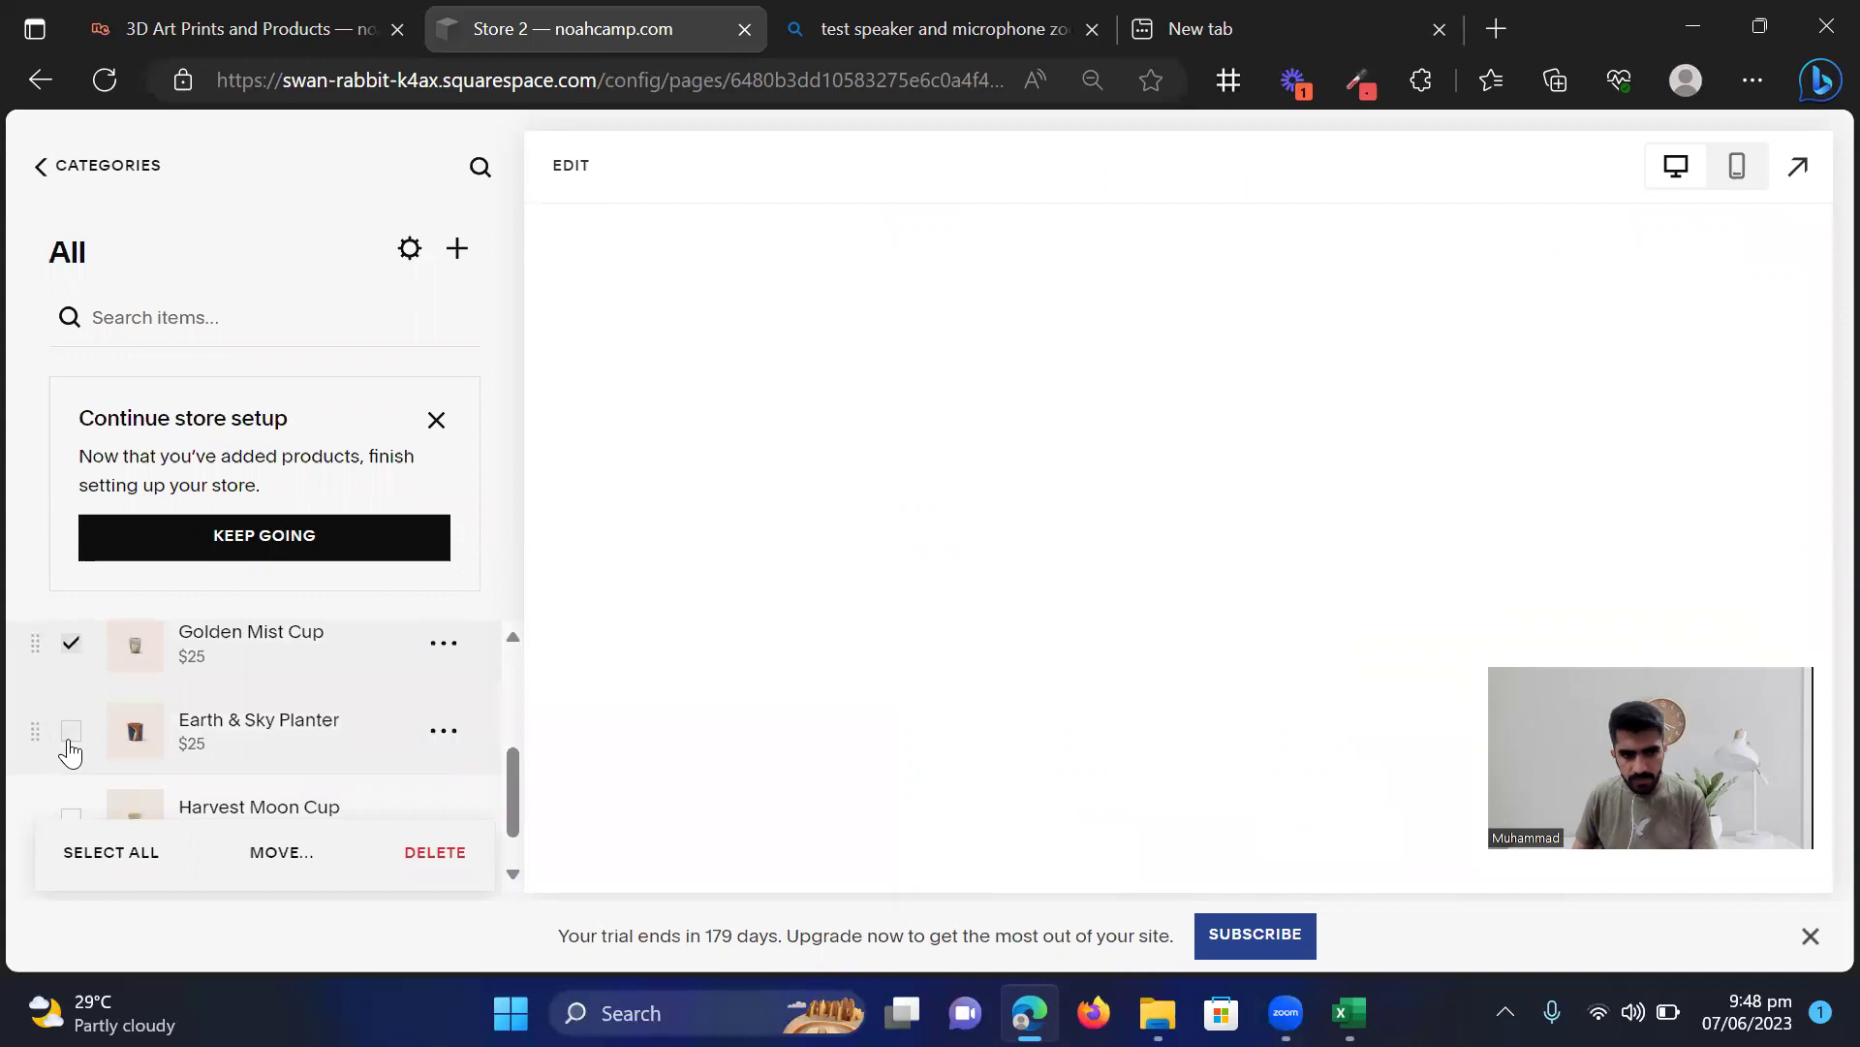
pyautogui.scroll(-1, 67, 737)
pyautogui.click(70, 759)
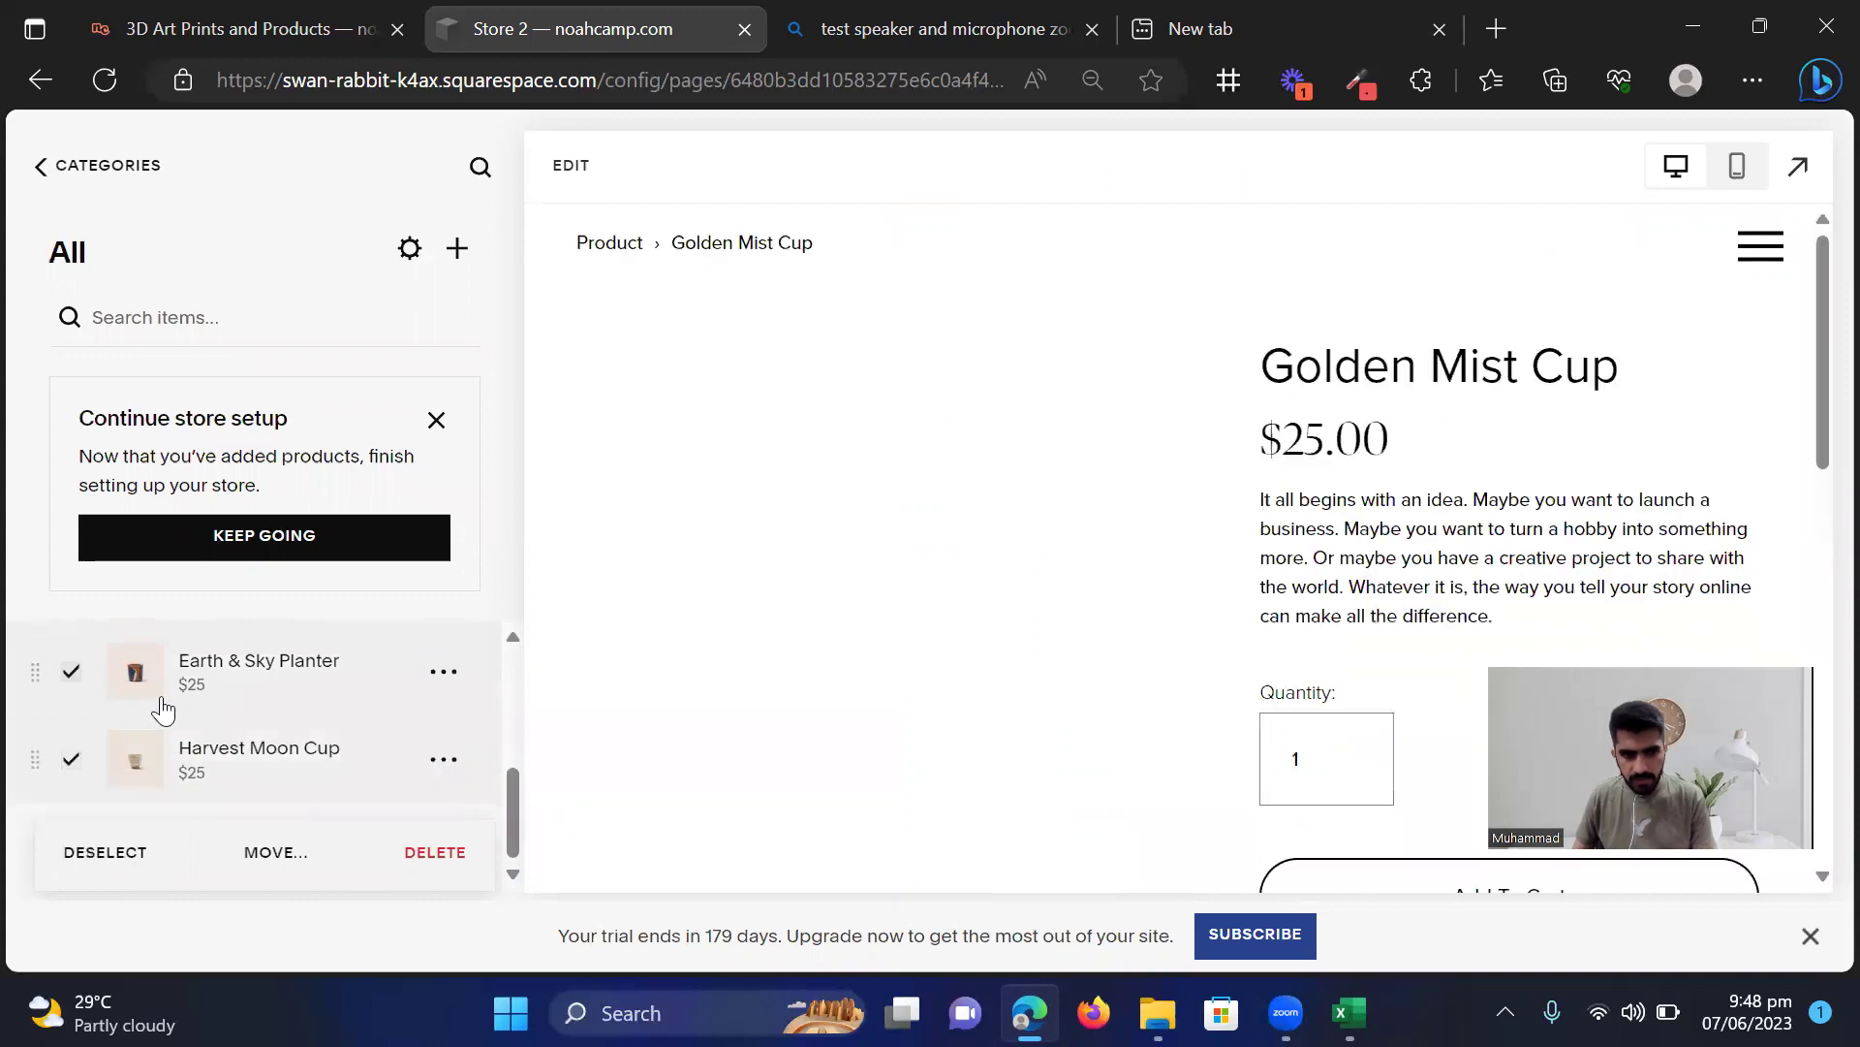
# Try deleting the selected products, dismiss the error, and go back to the main site menu
pyautogui.click(438, 853)
pyautogui.click(1076, 585)
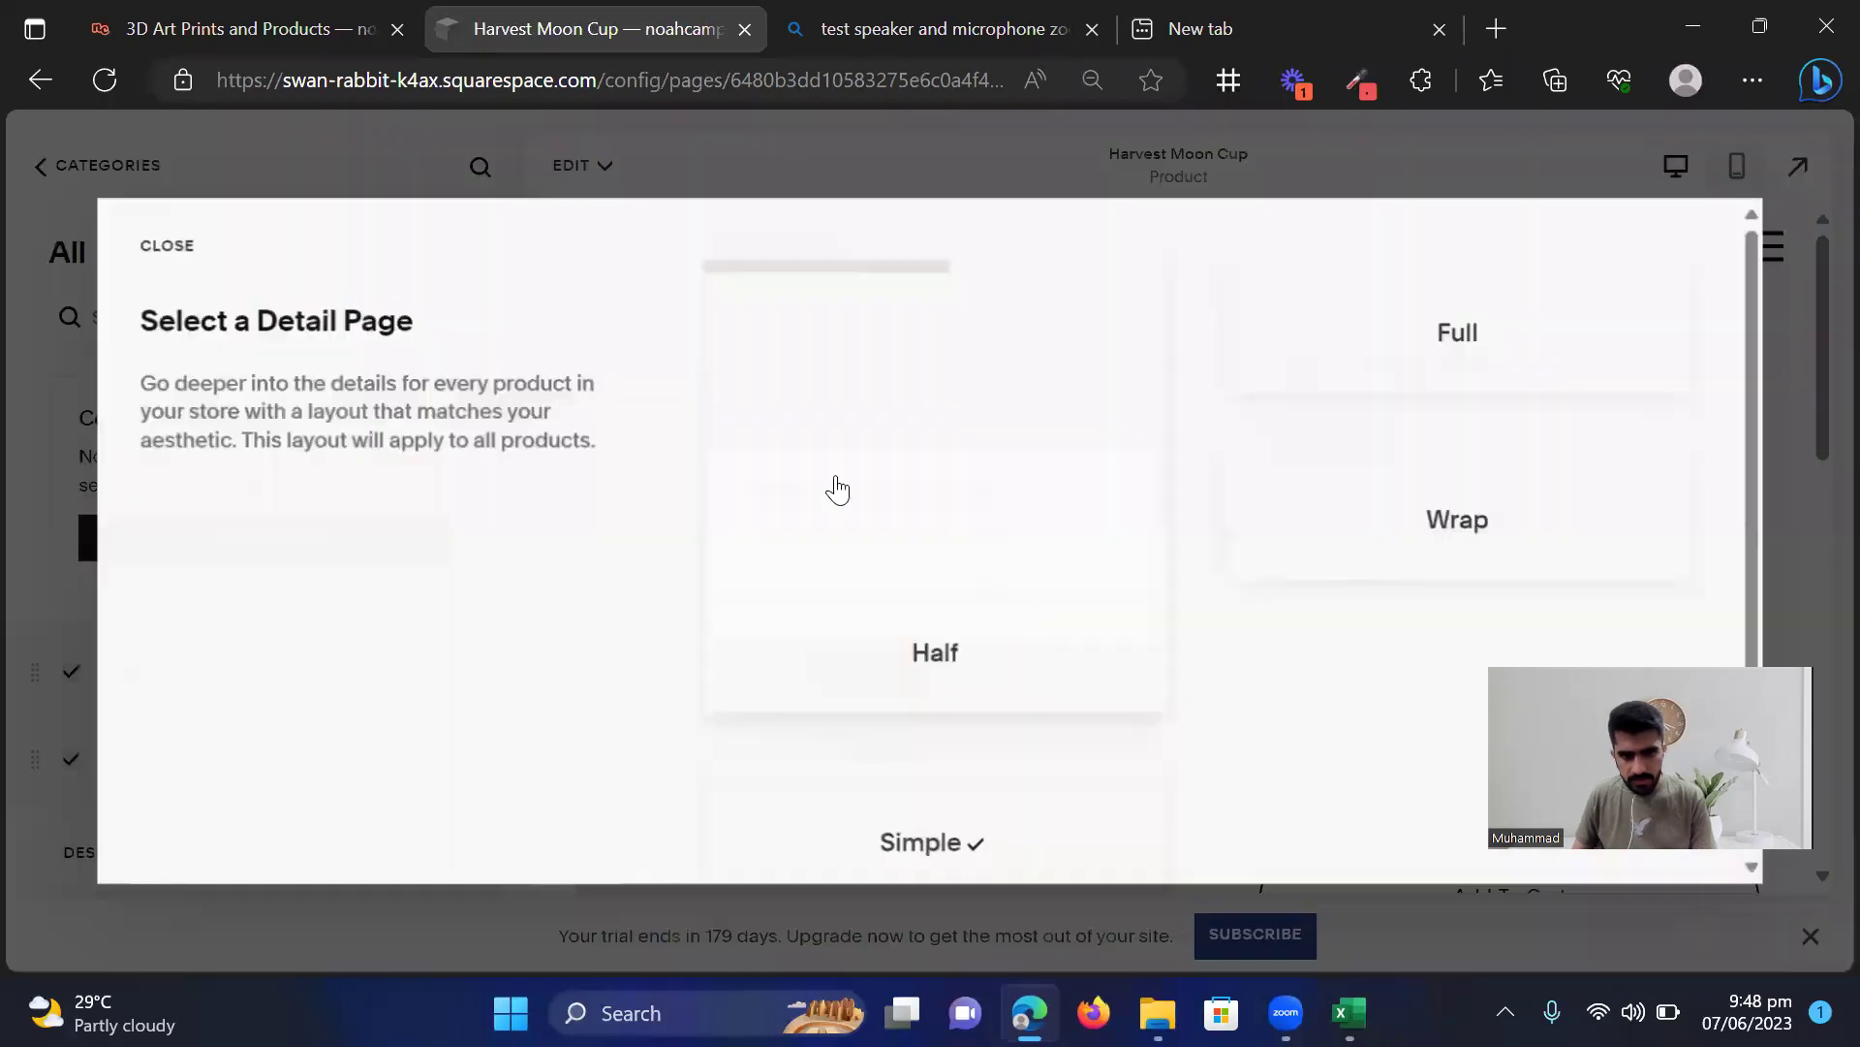
pyautogui.click(165, 270)
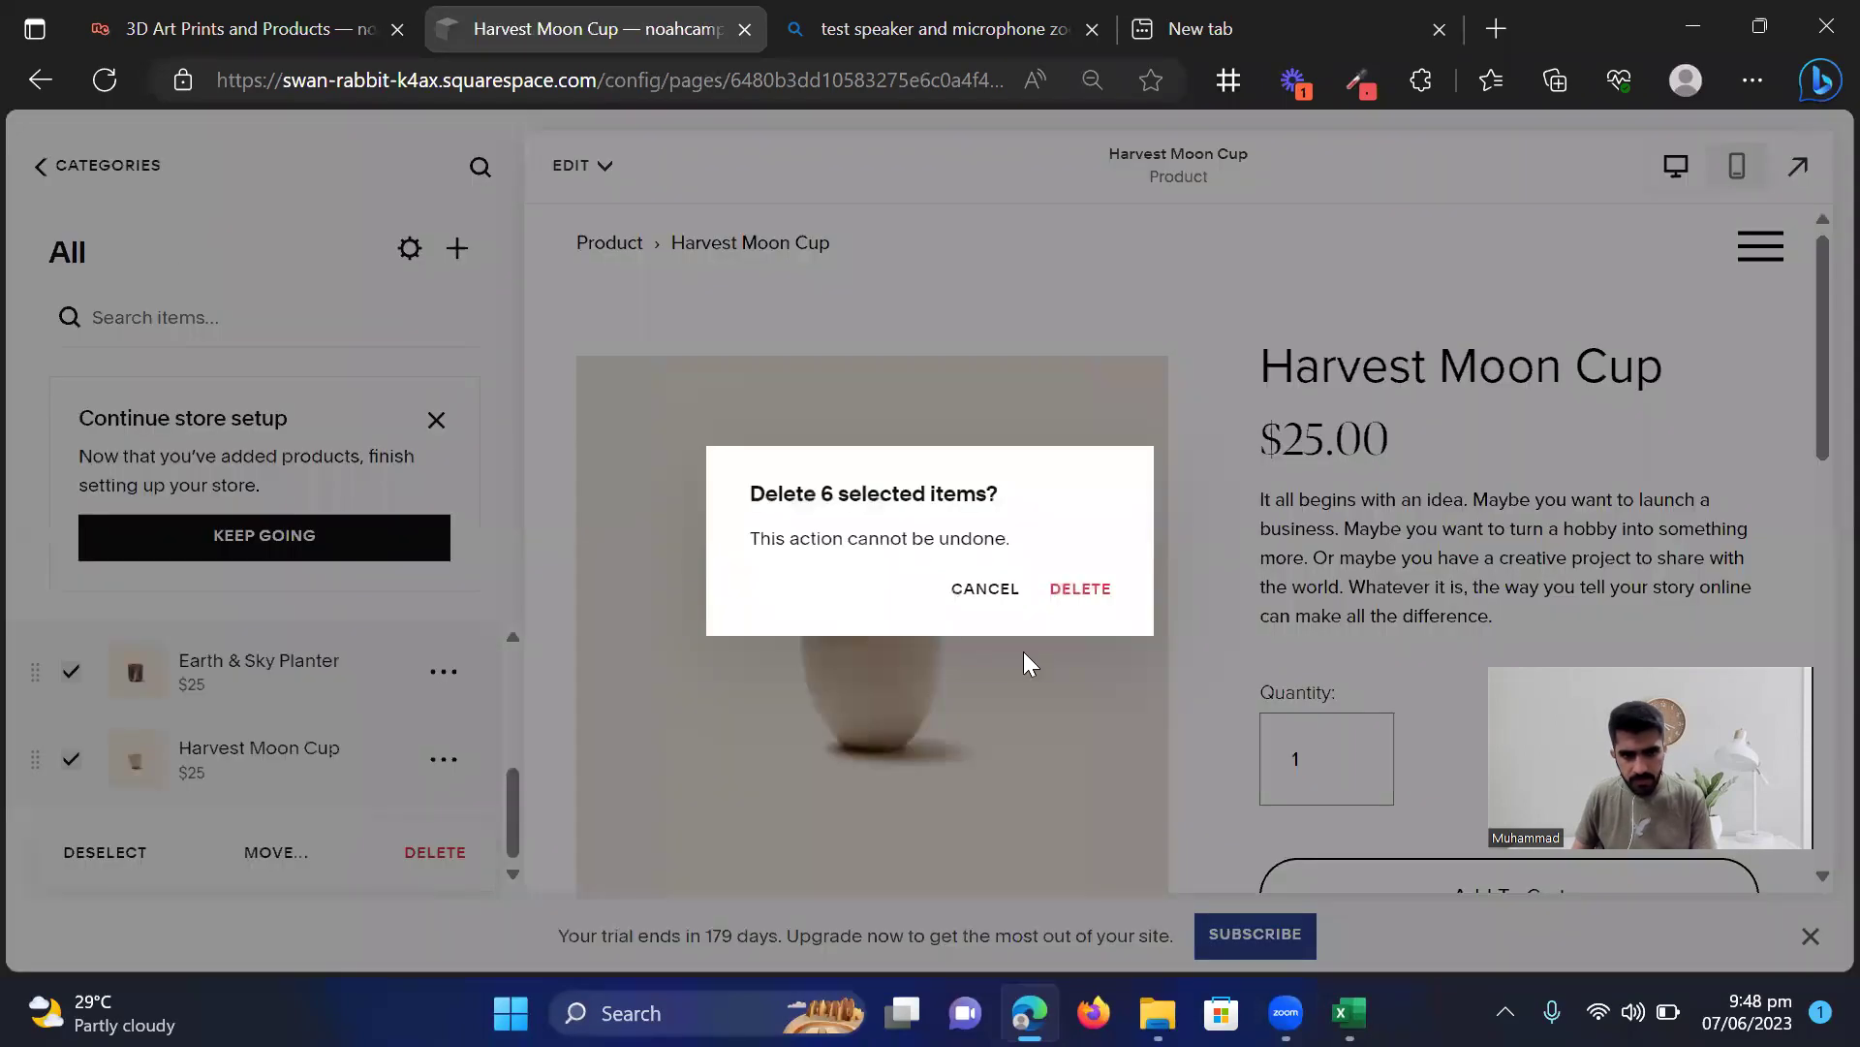
pyautogui.click(1074, 591)
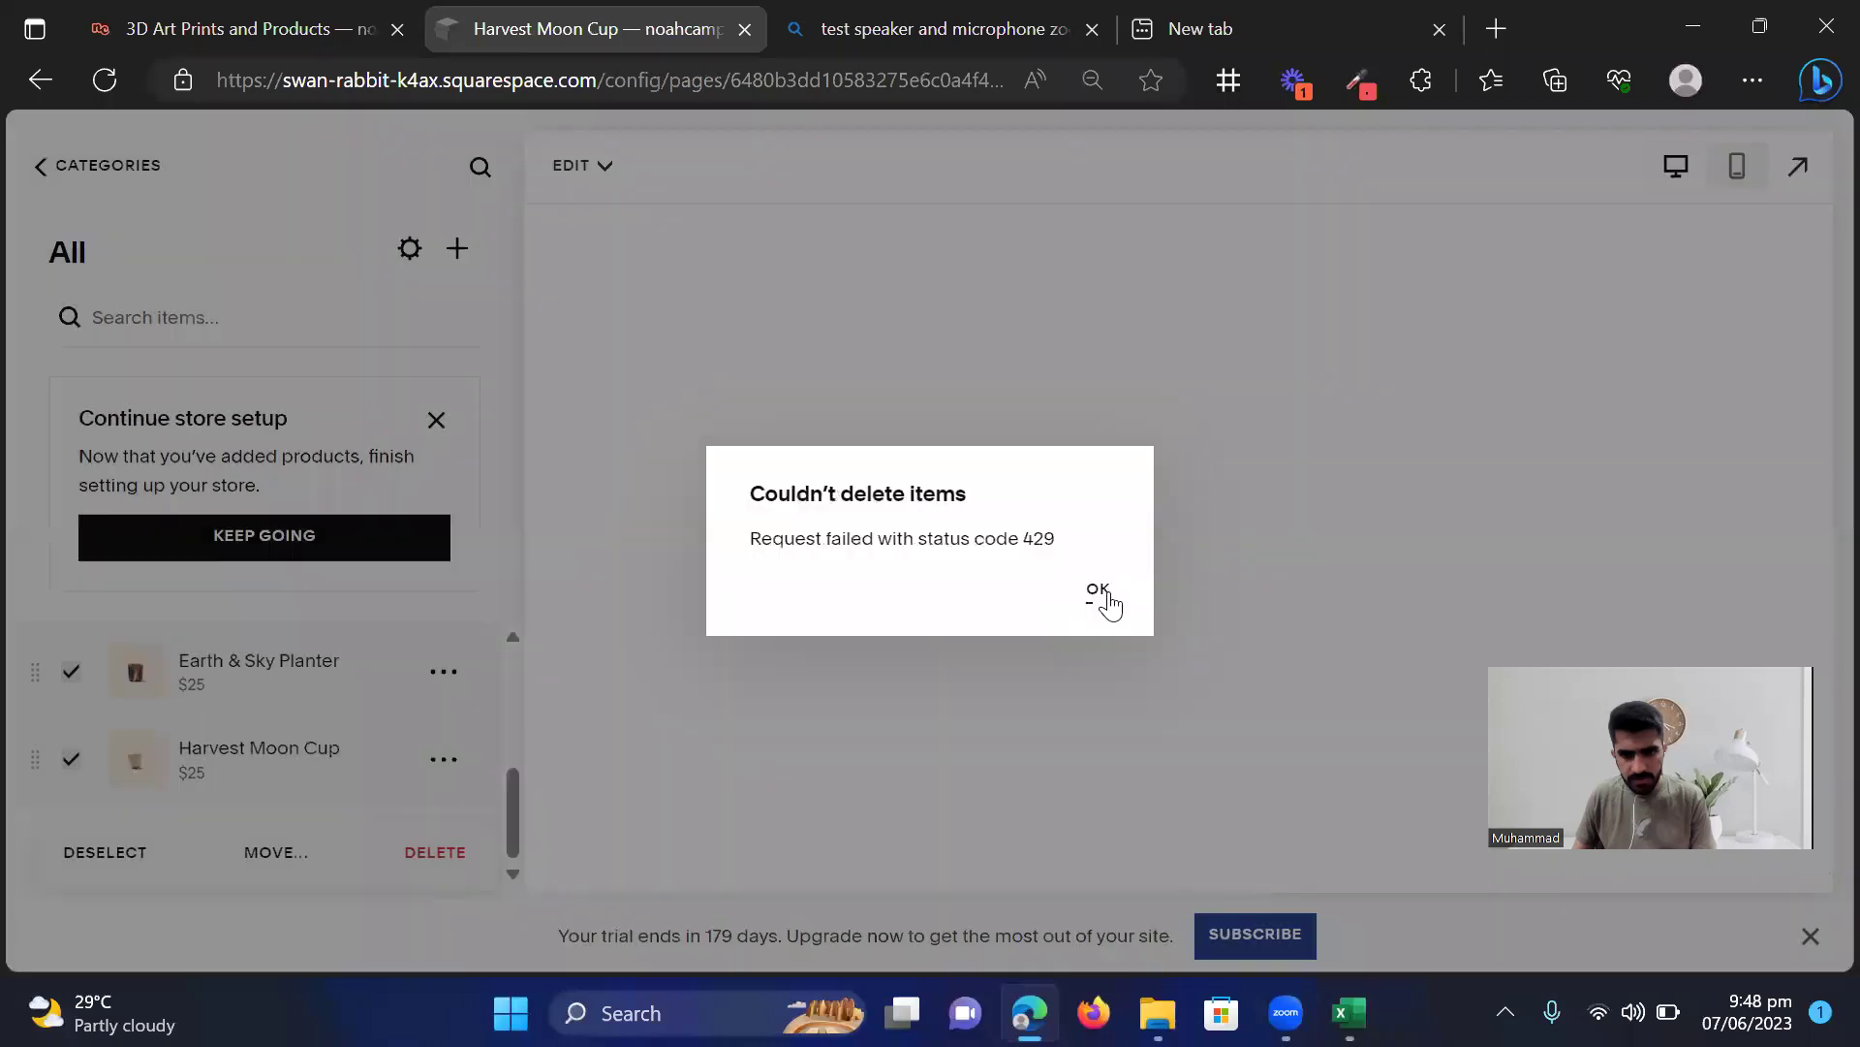
pyautogui.click(1090, 589)
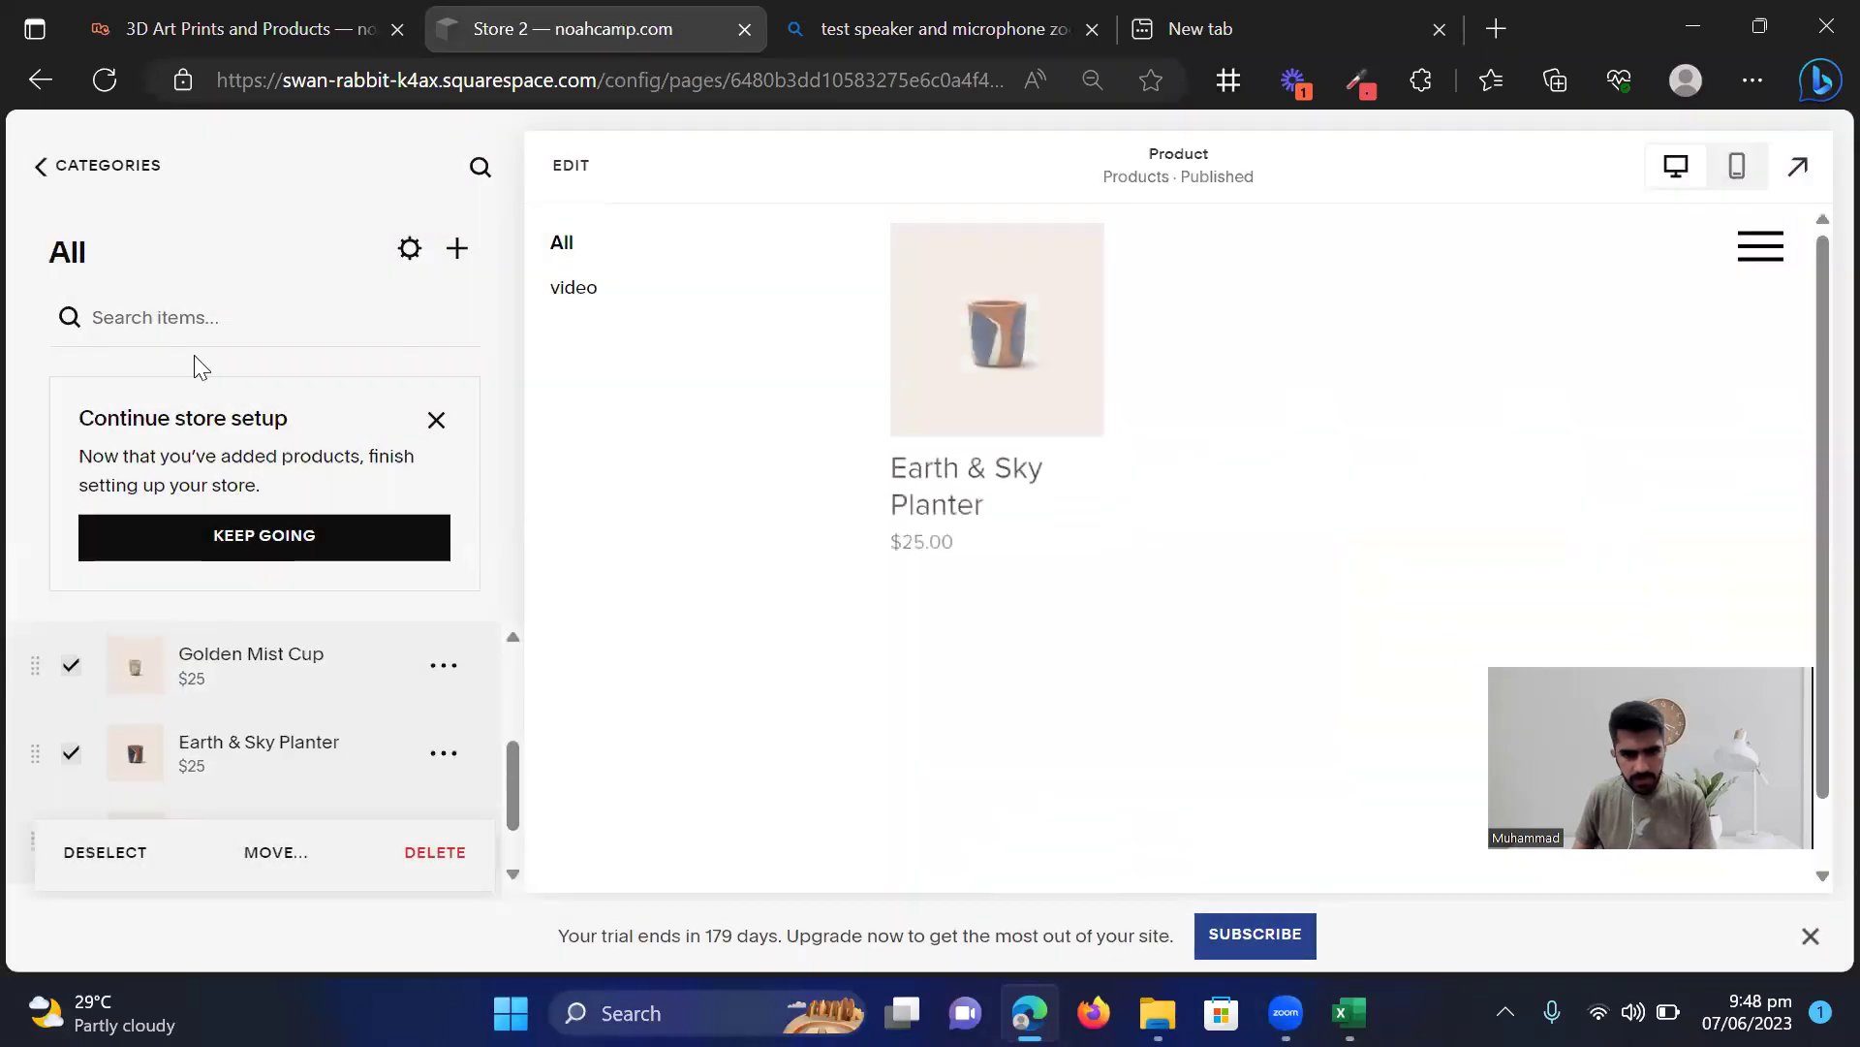
pyautogui.scroll(3, 376, 729)
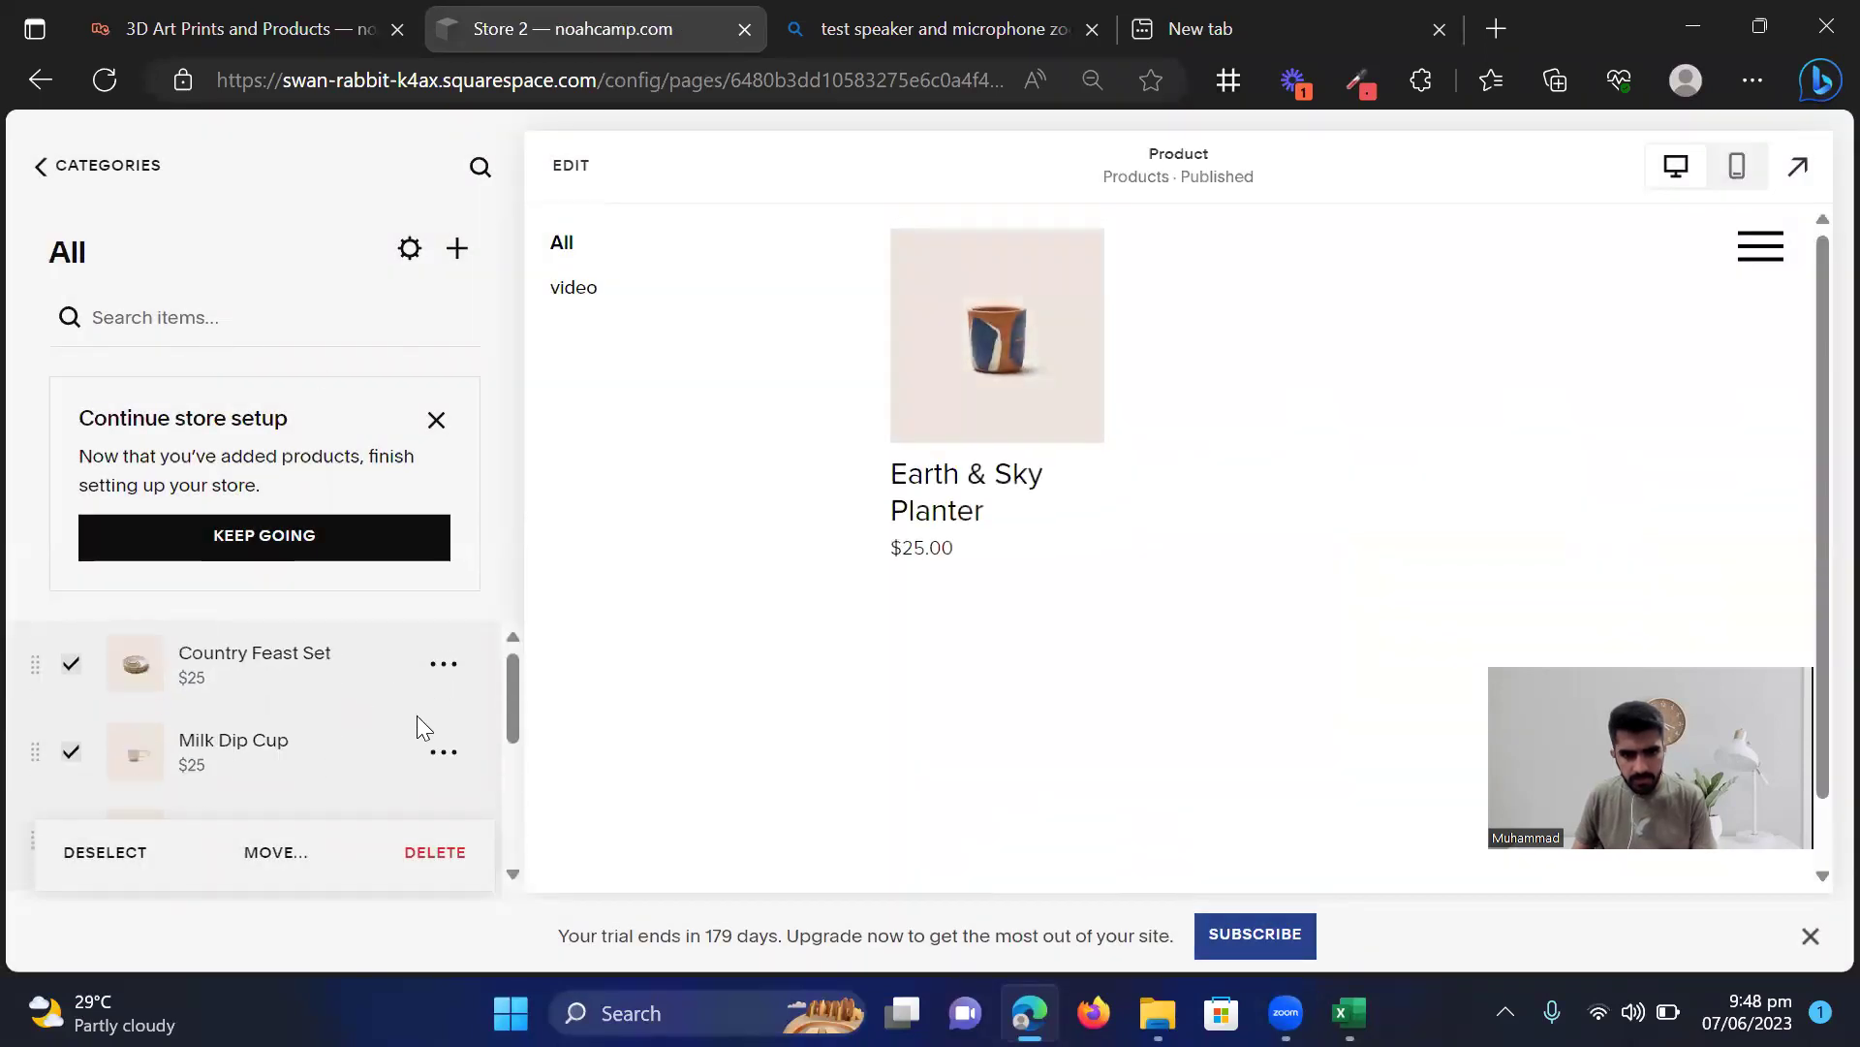
pyautogui.click(39, 165)
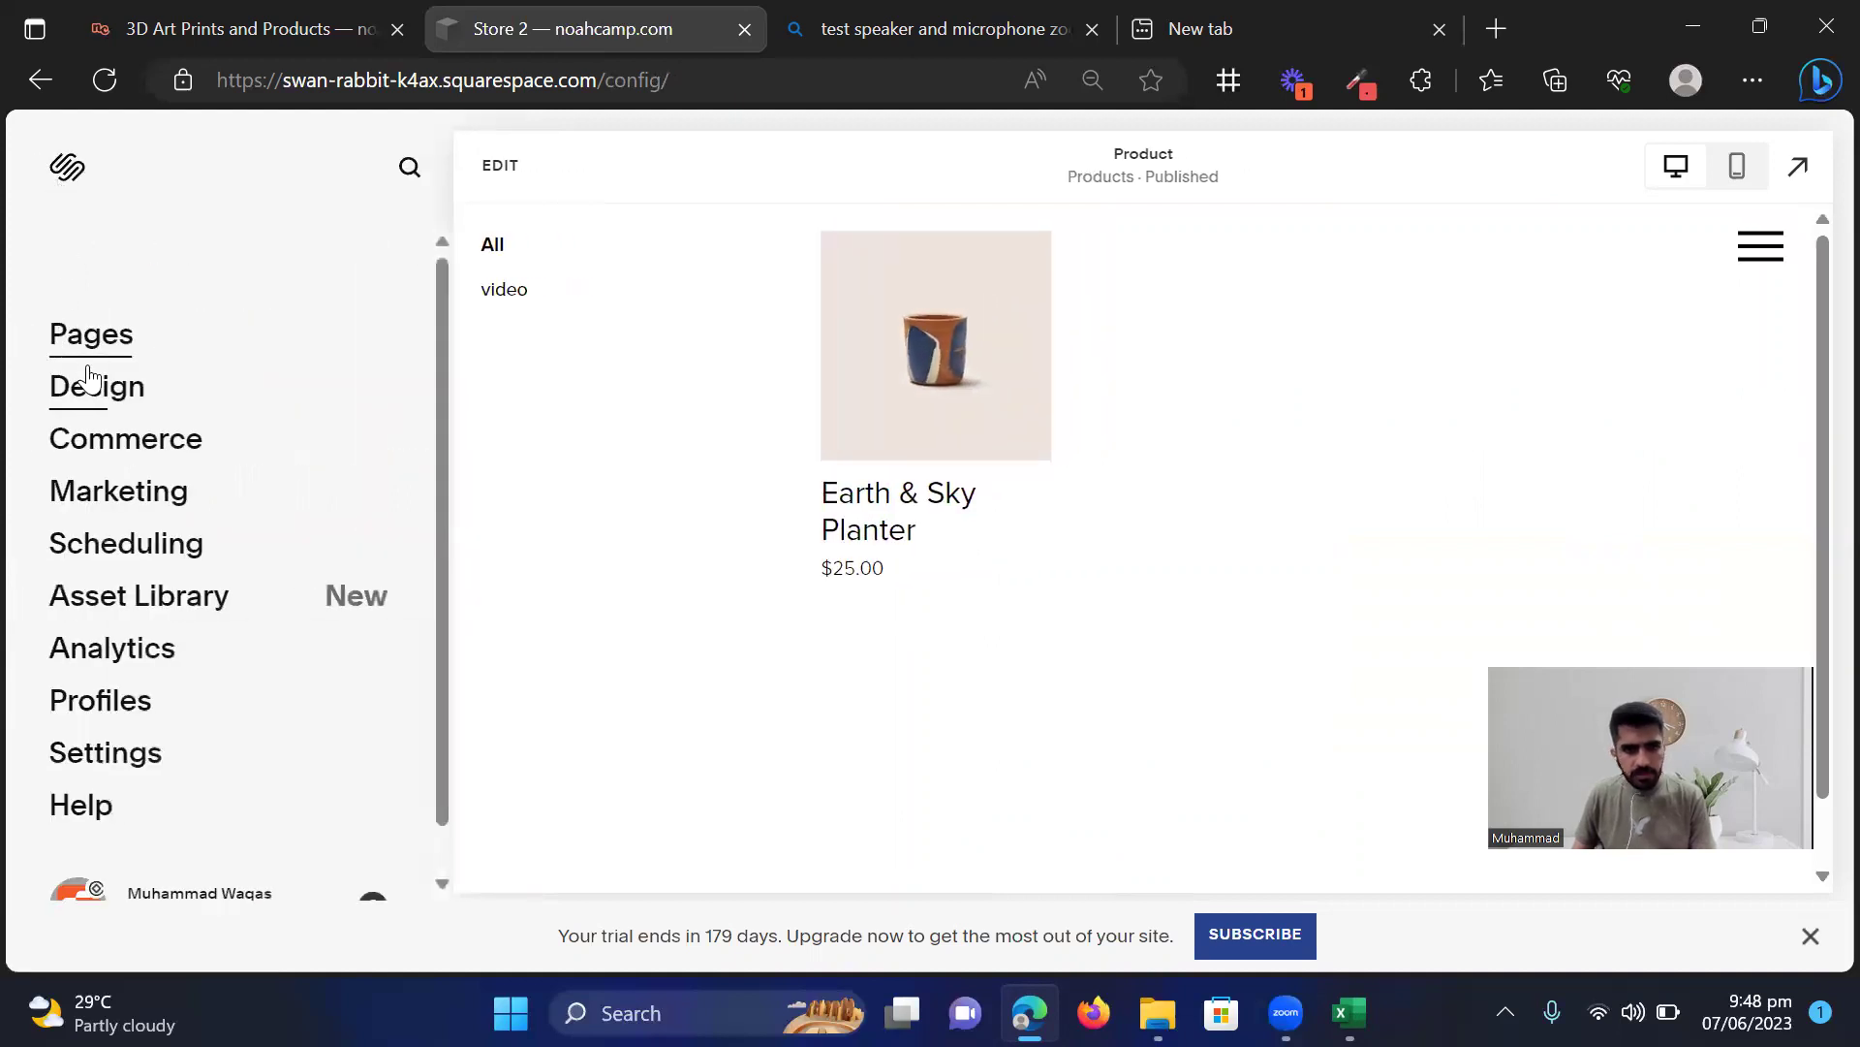
# In Commerce > Inventory, select all seven products and confirm their permanent deletion
pyautogui.click(90, 441)
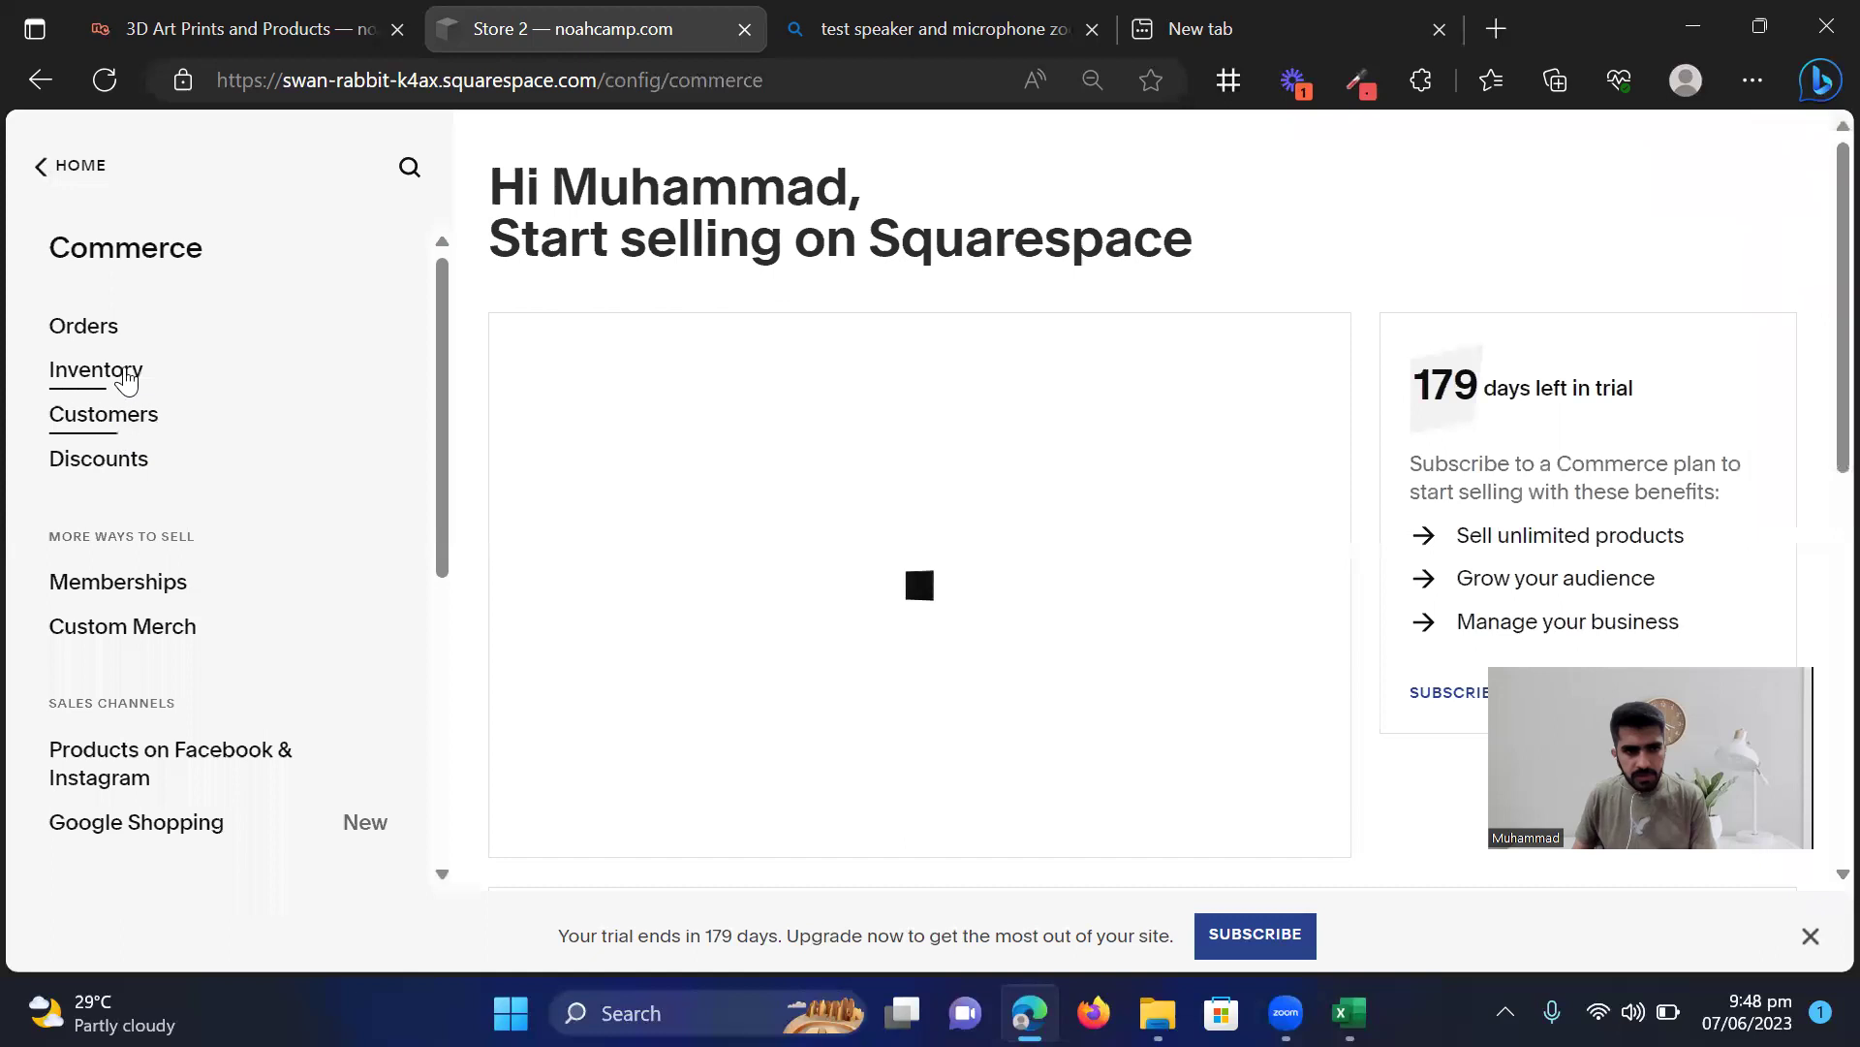
pyautogui.click(126, 370)
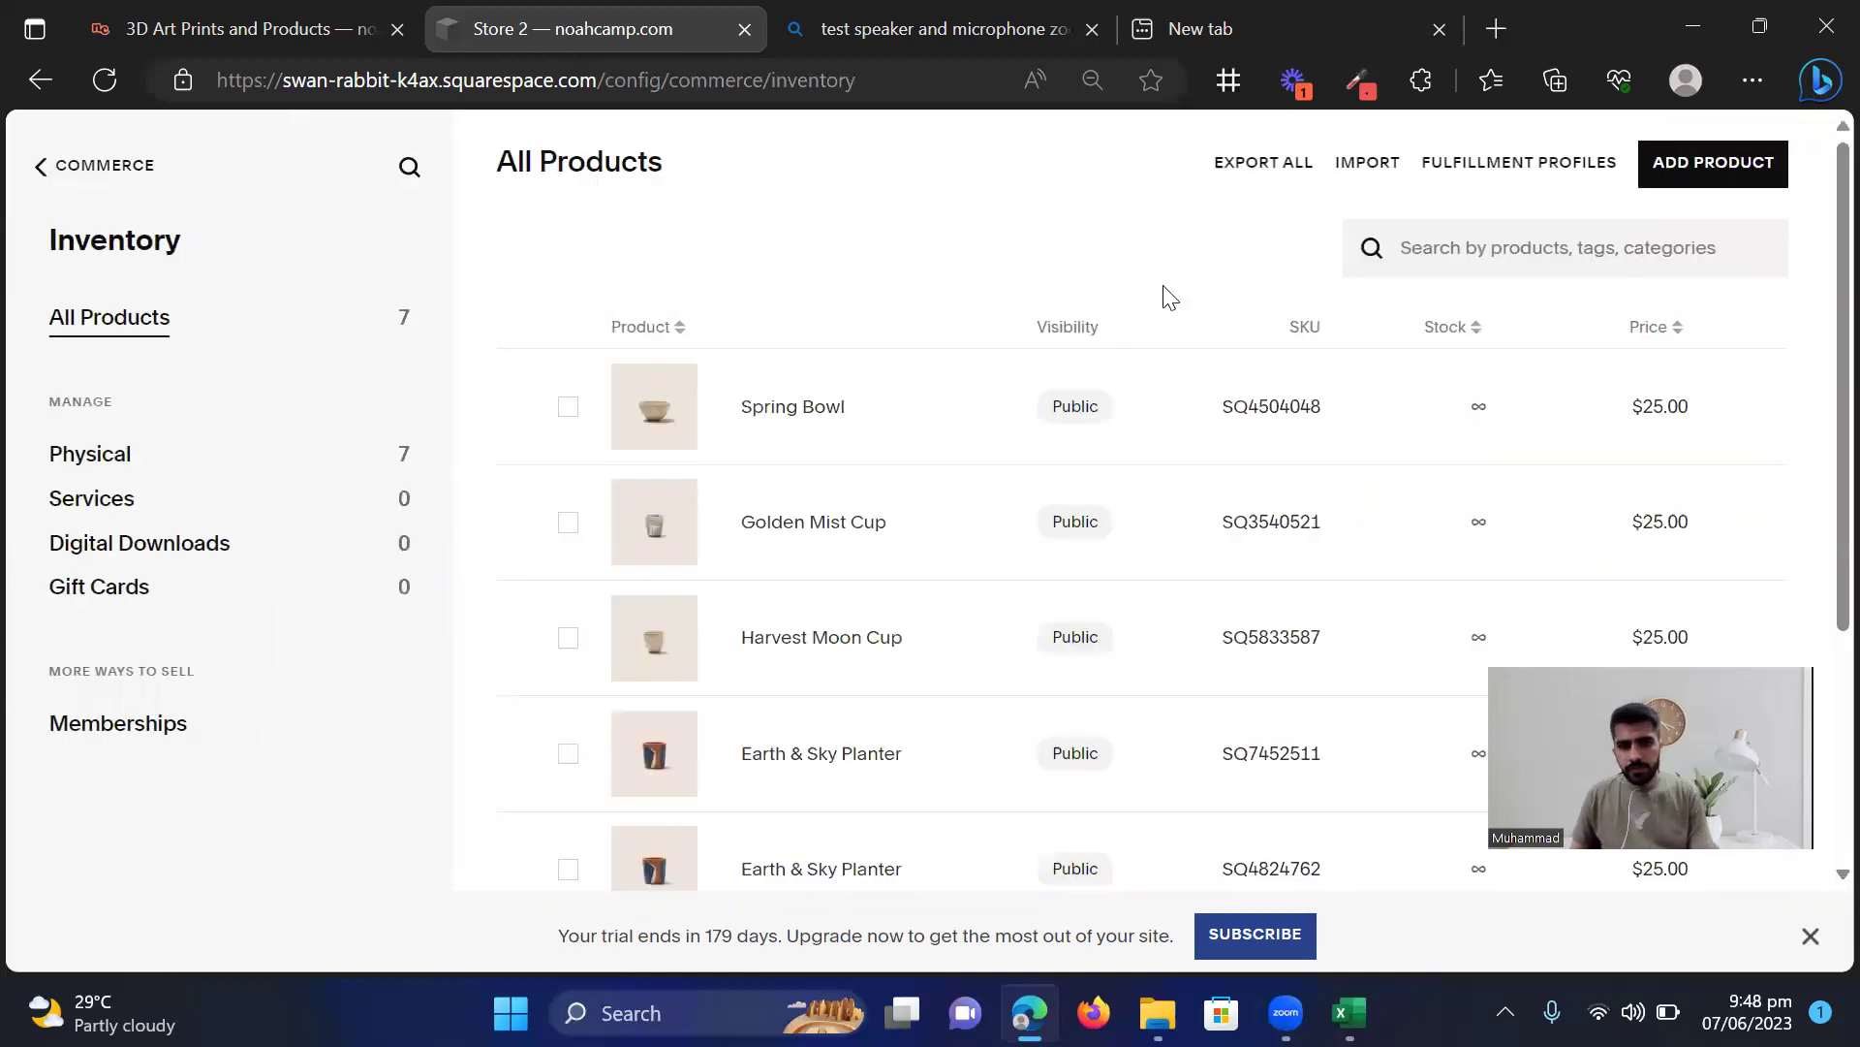
pyautogui.click(570, 415)
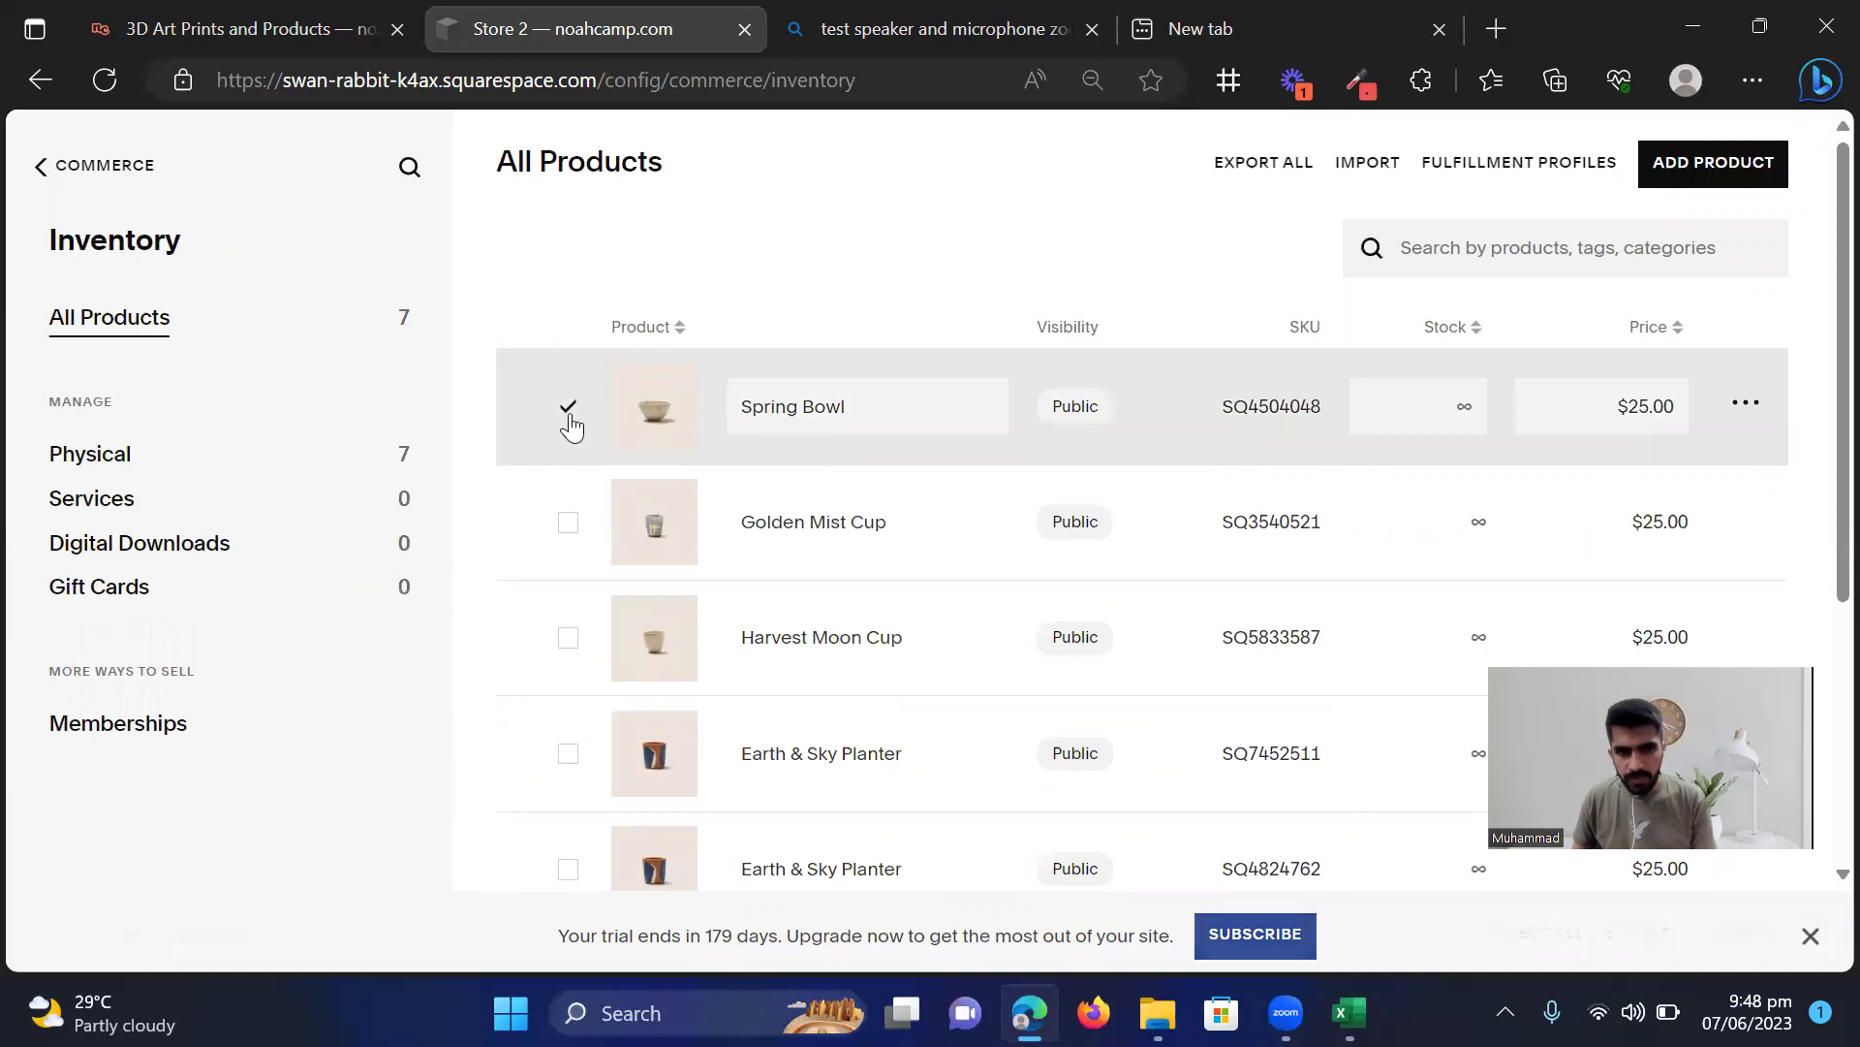
pyautogui.click(570, 526)
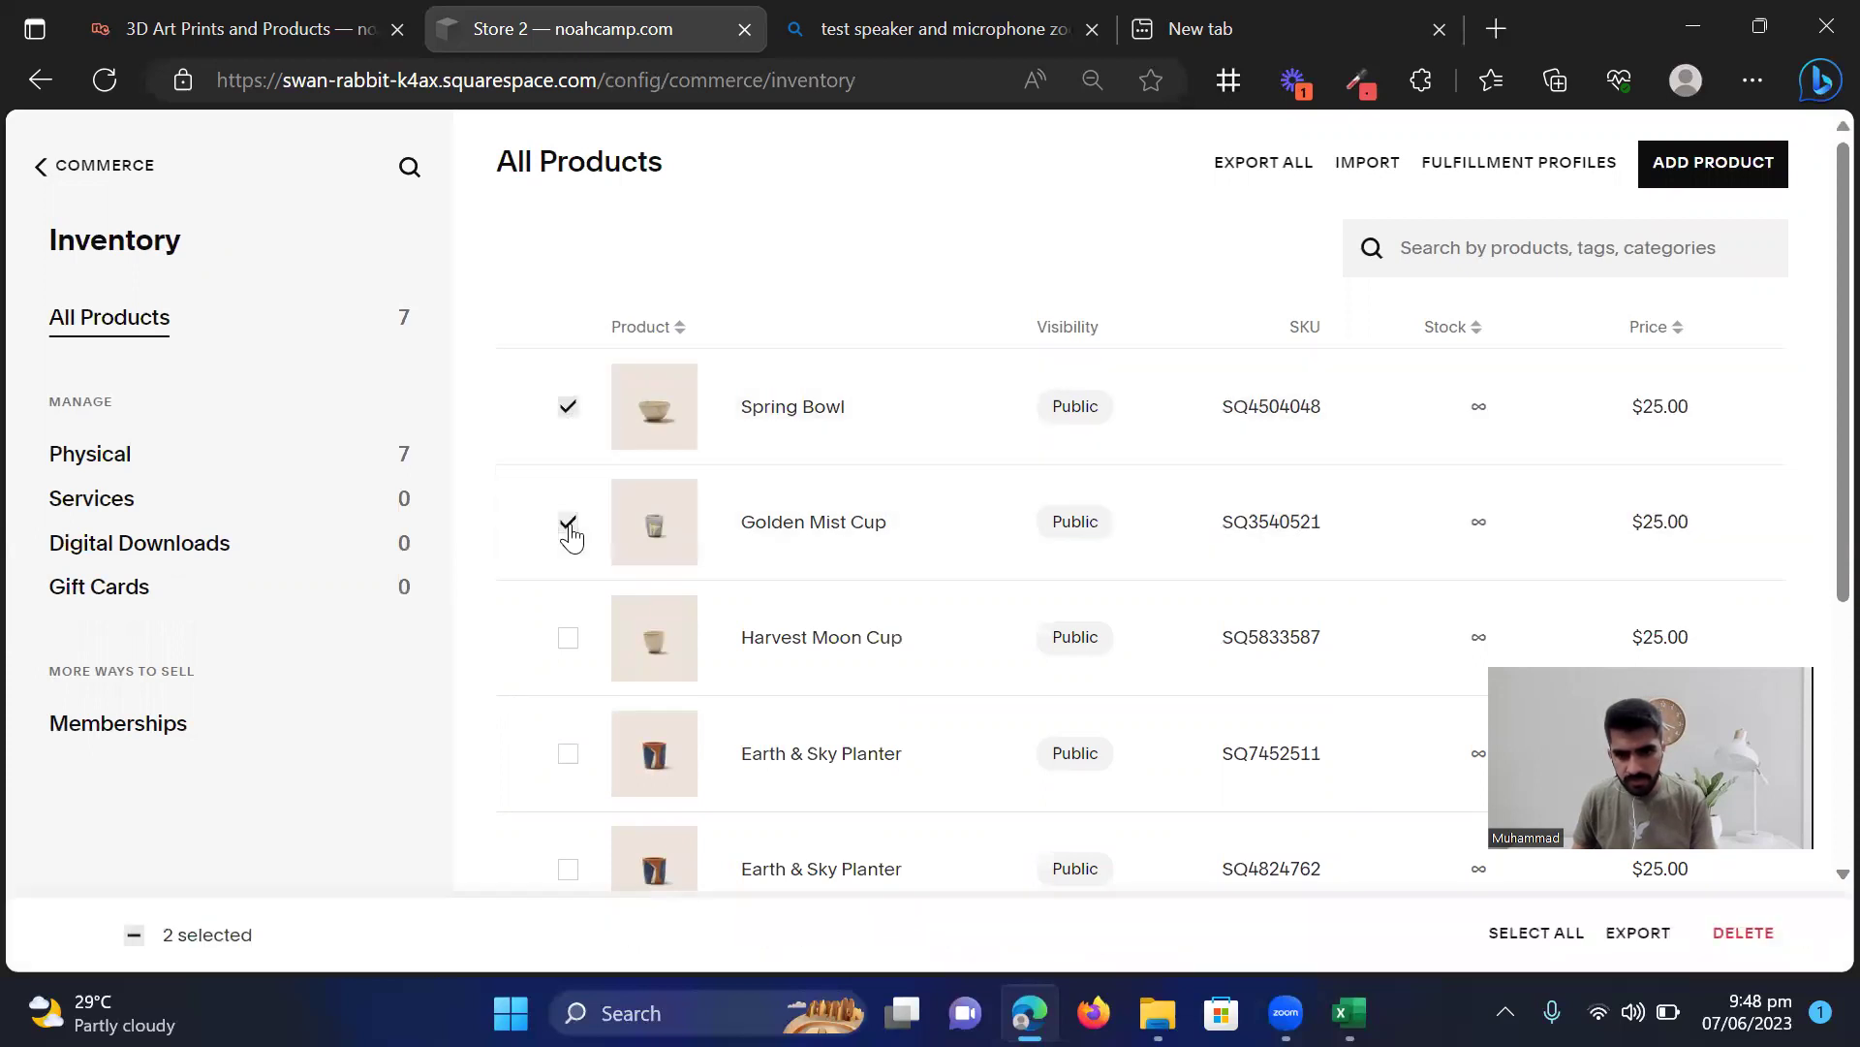
pyautogui.click(1562, 940)
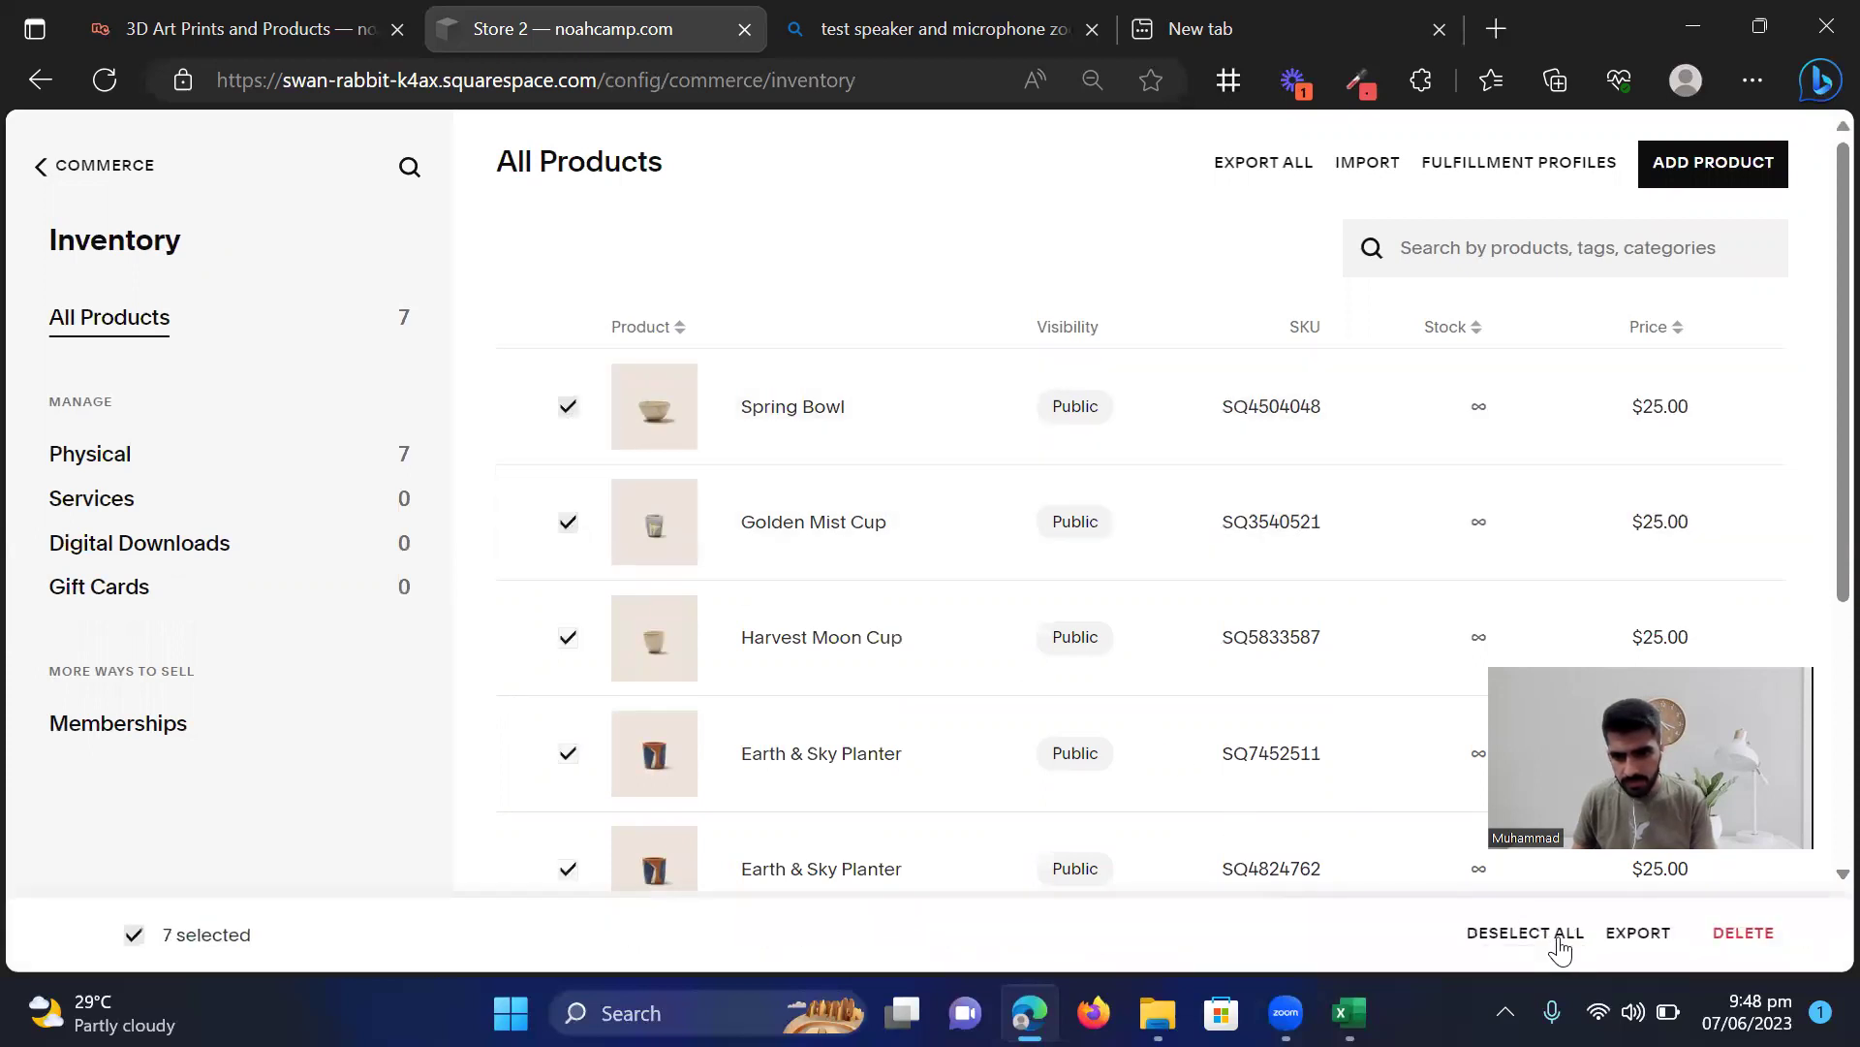
pyautogui.click(1740, 935)
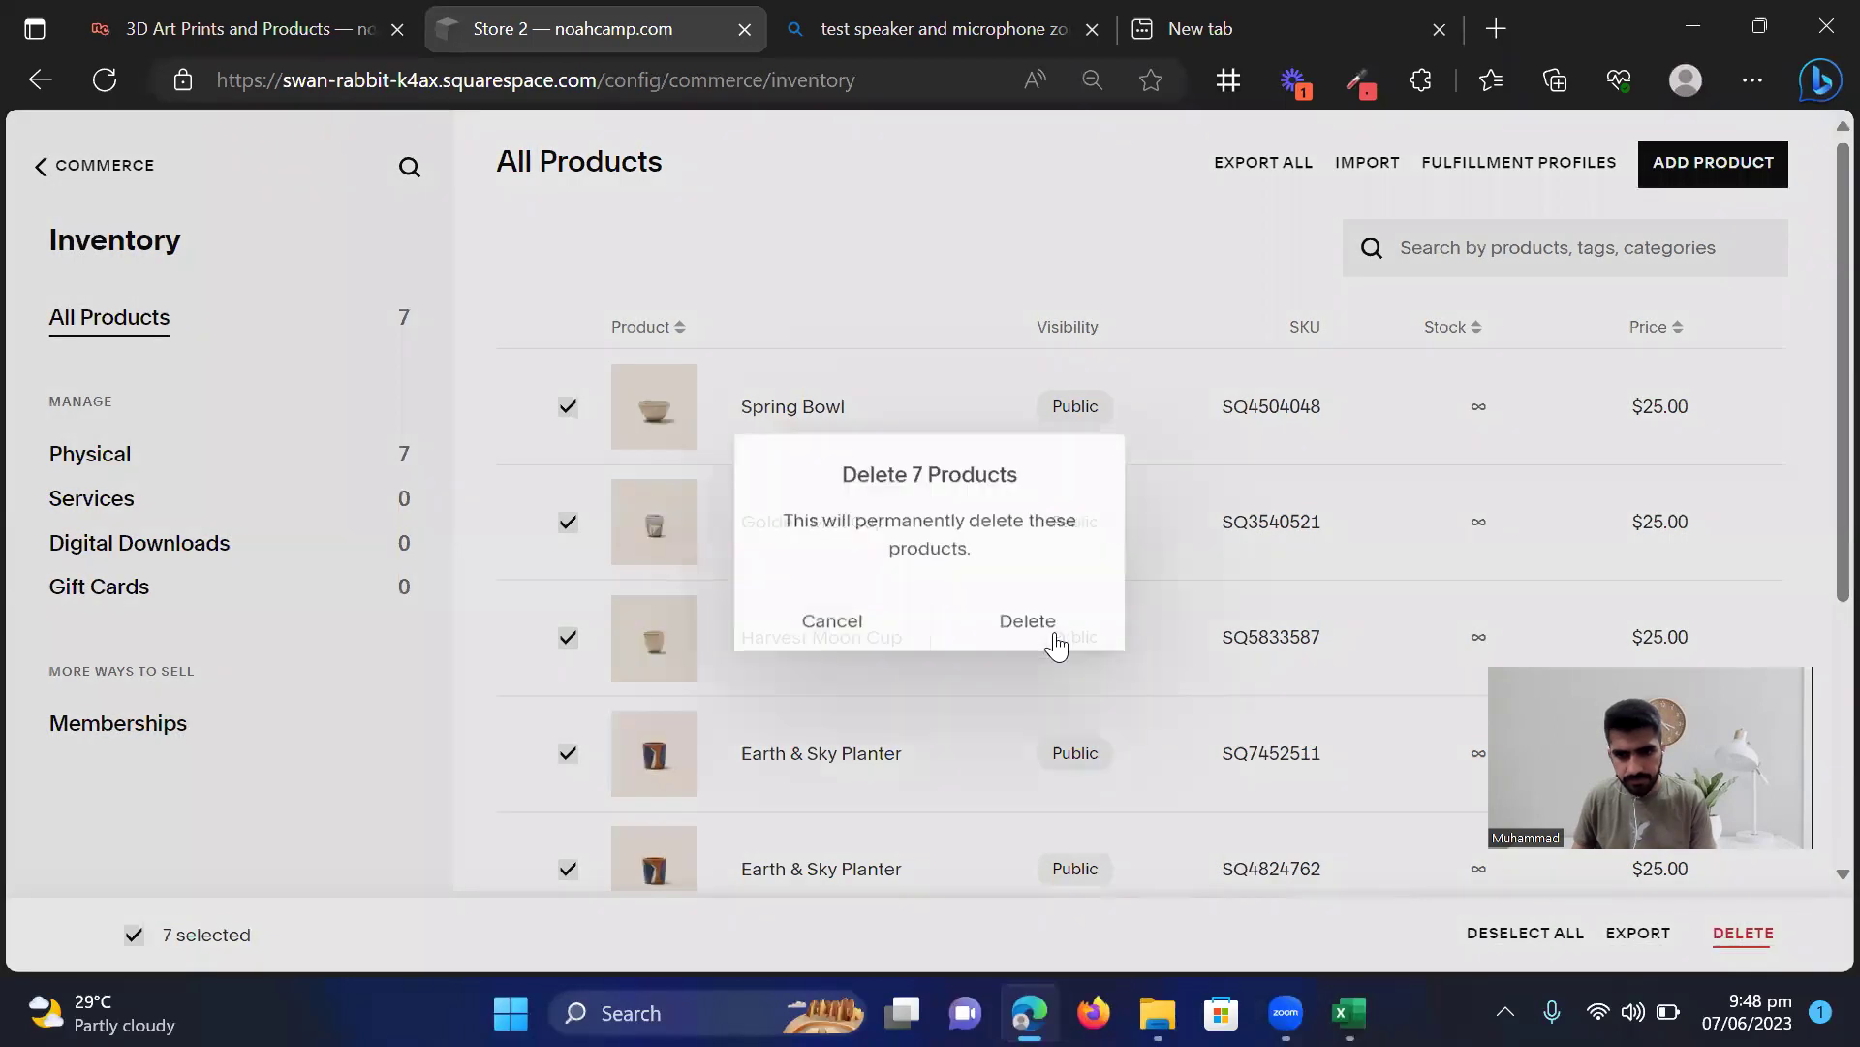
pyautogui.click(1059, 641)
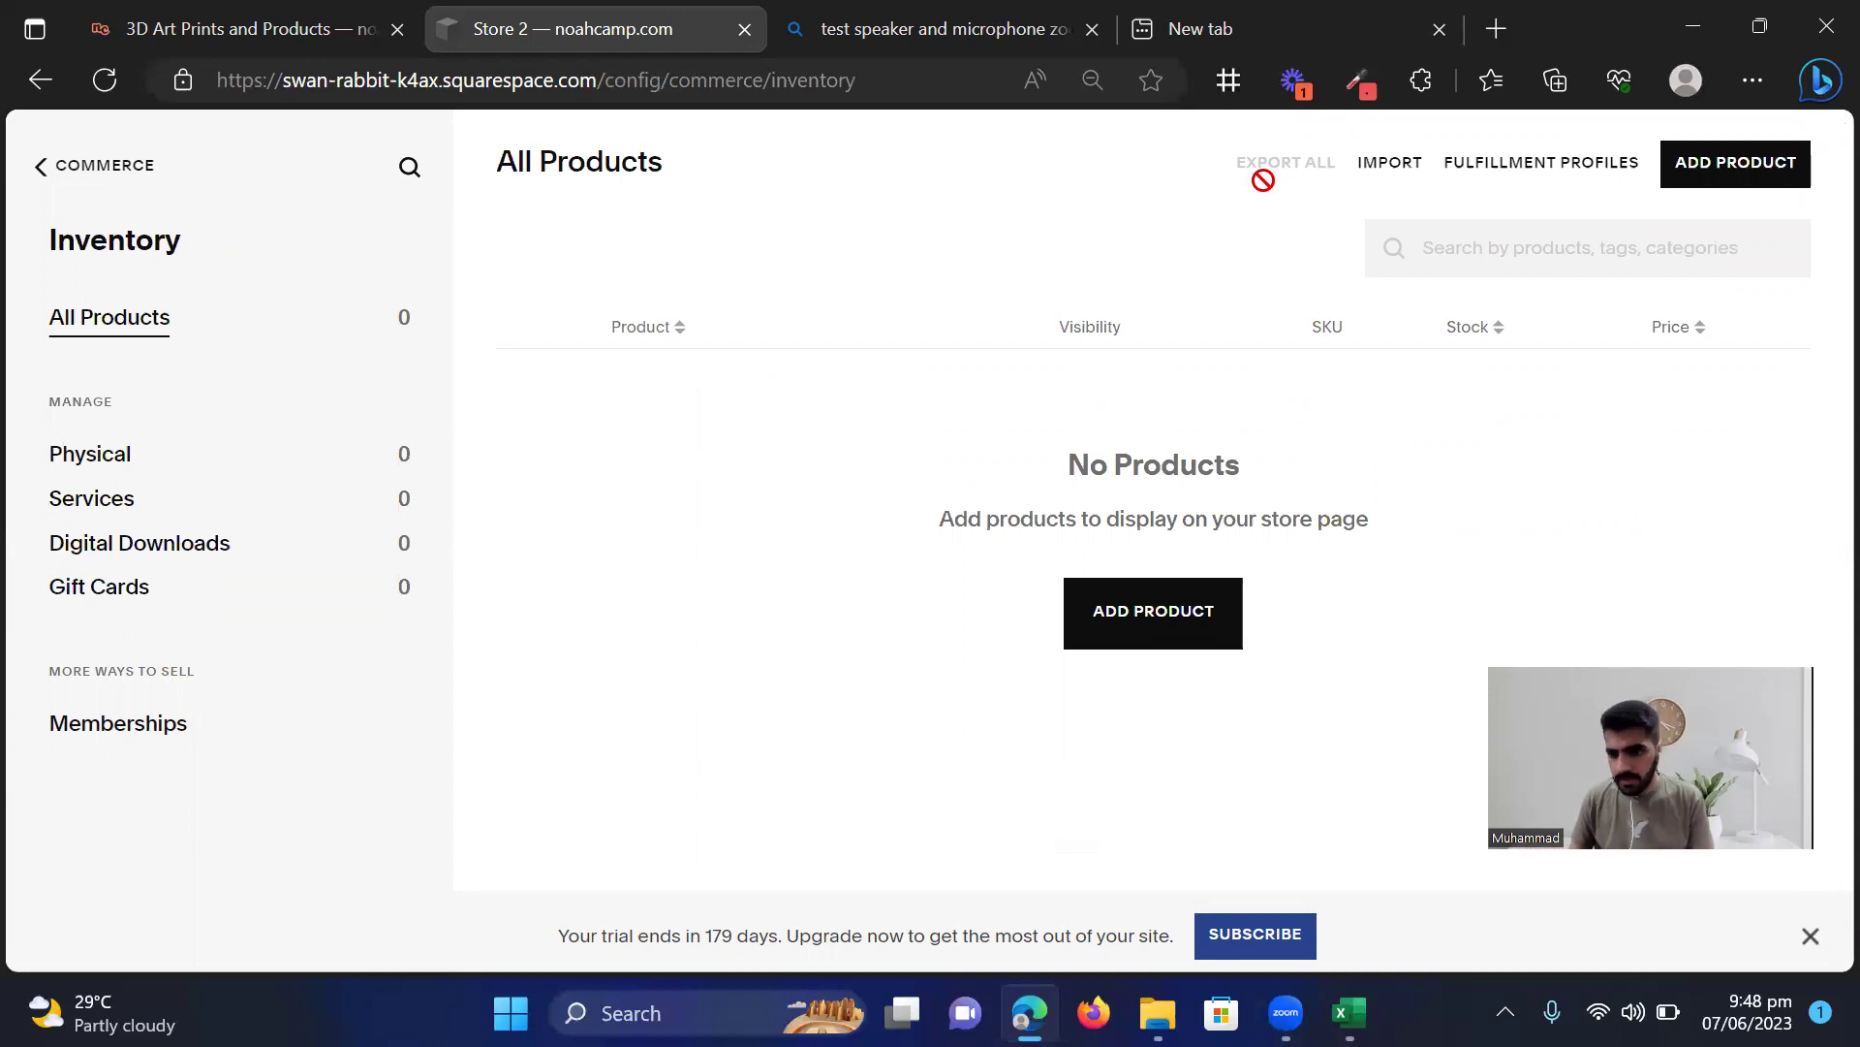
# Upload products_Jun-07_12-41-02PM.csv from Downloads as a Squarespace CSV and run the import
pyautogui.click(1380, 165)
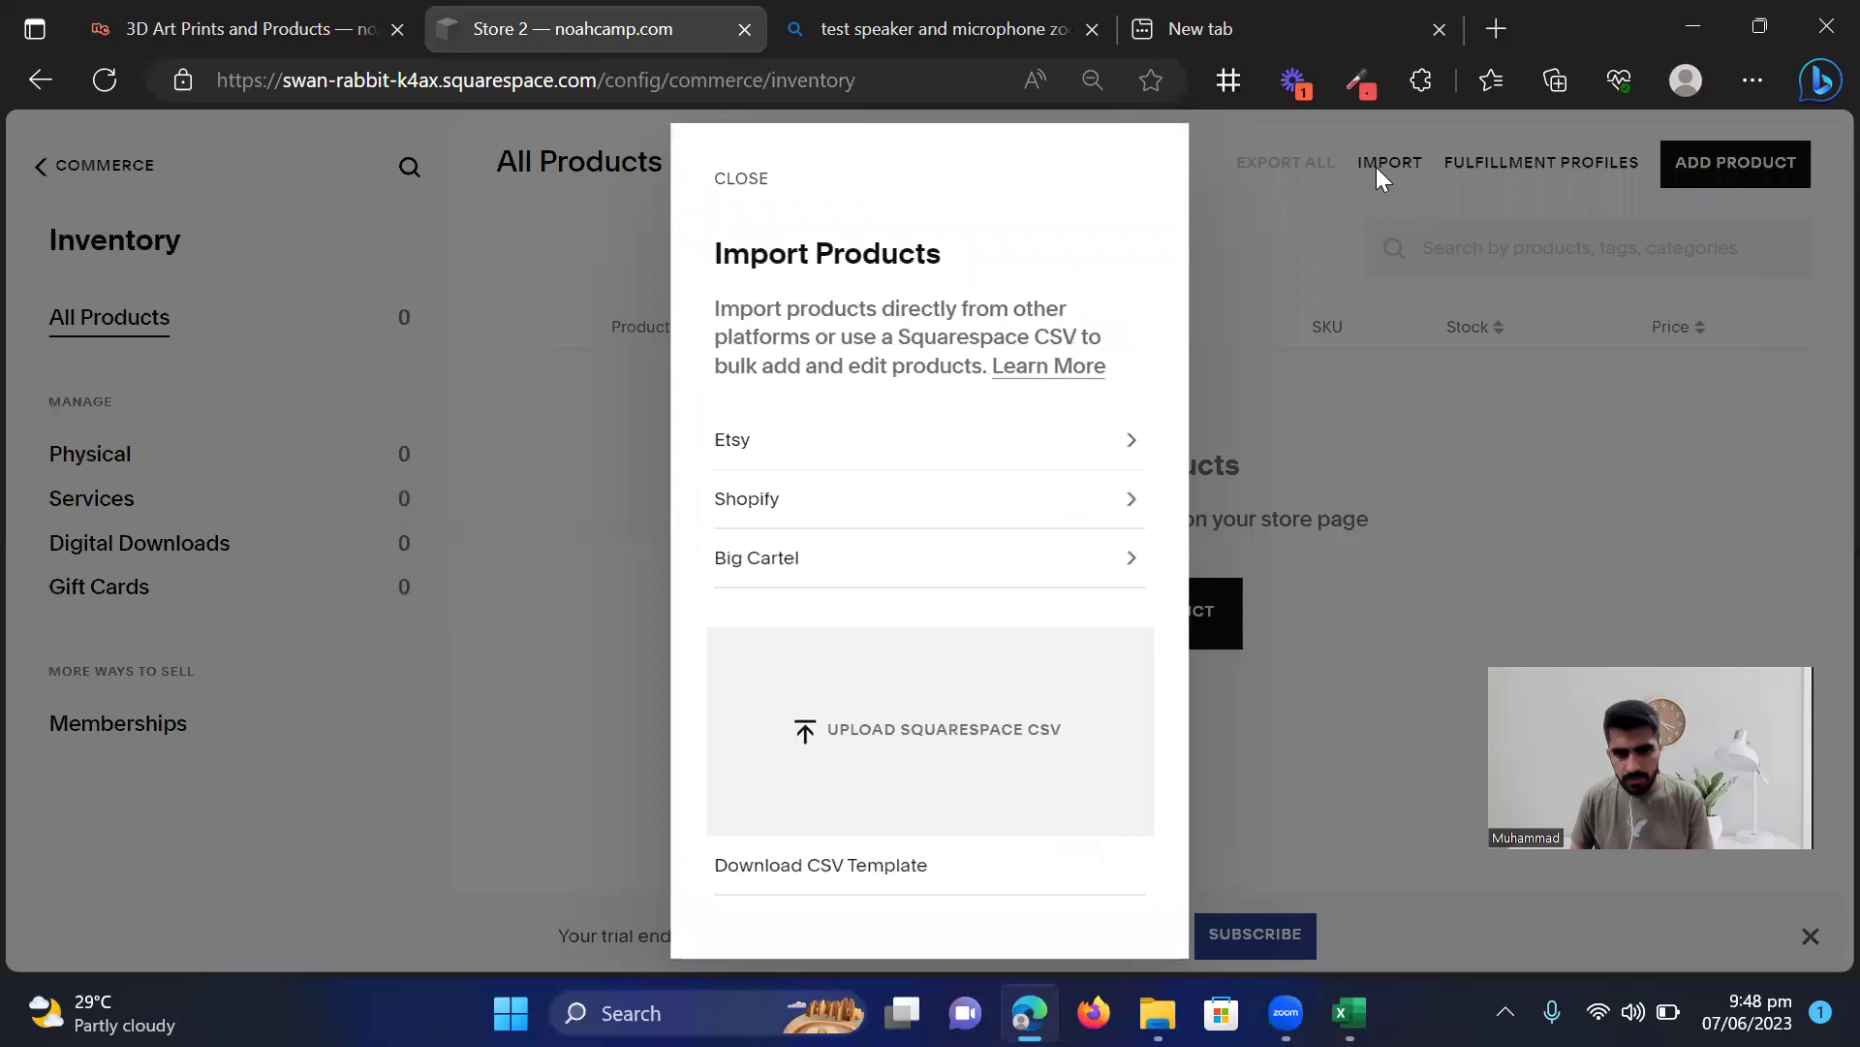
pyautogui.click(929, 729)
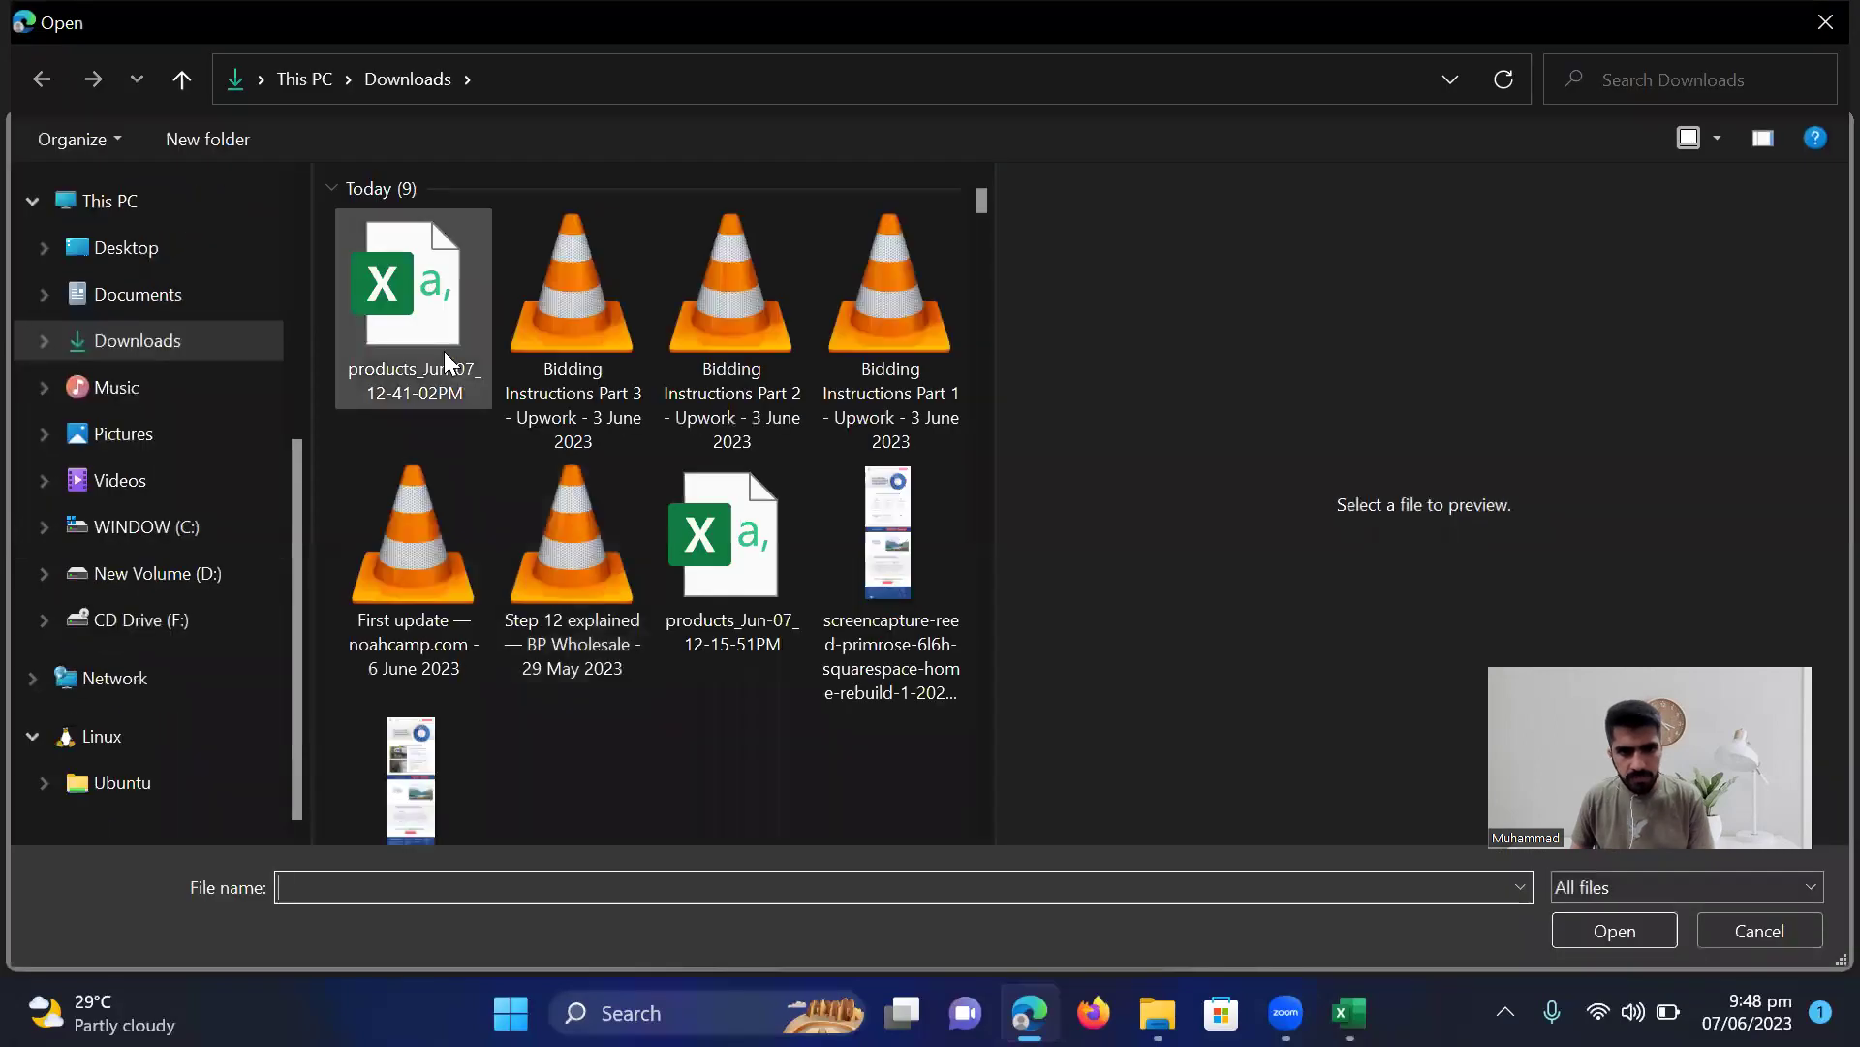
pyautogui.click(446, 362)
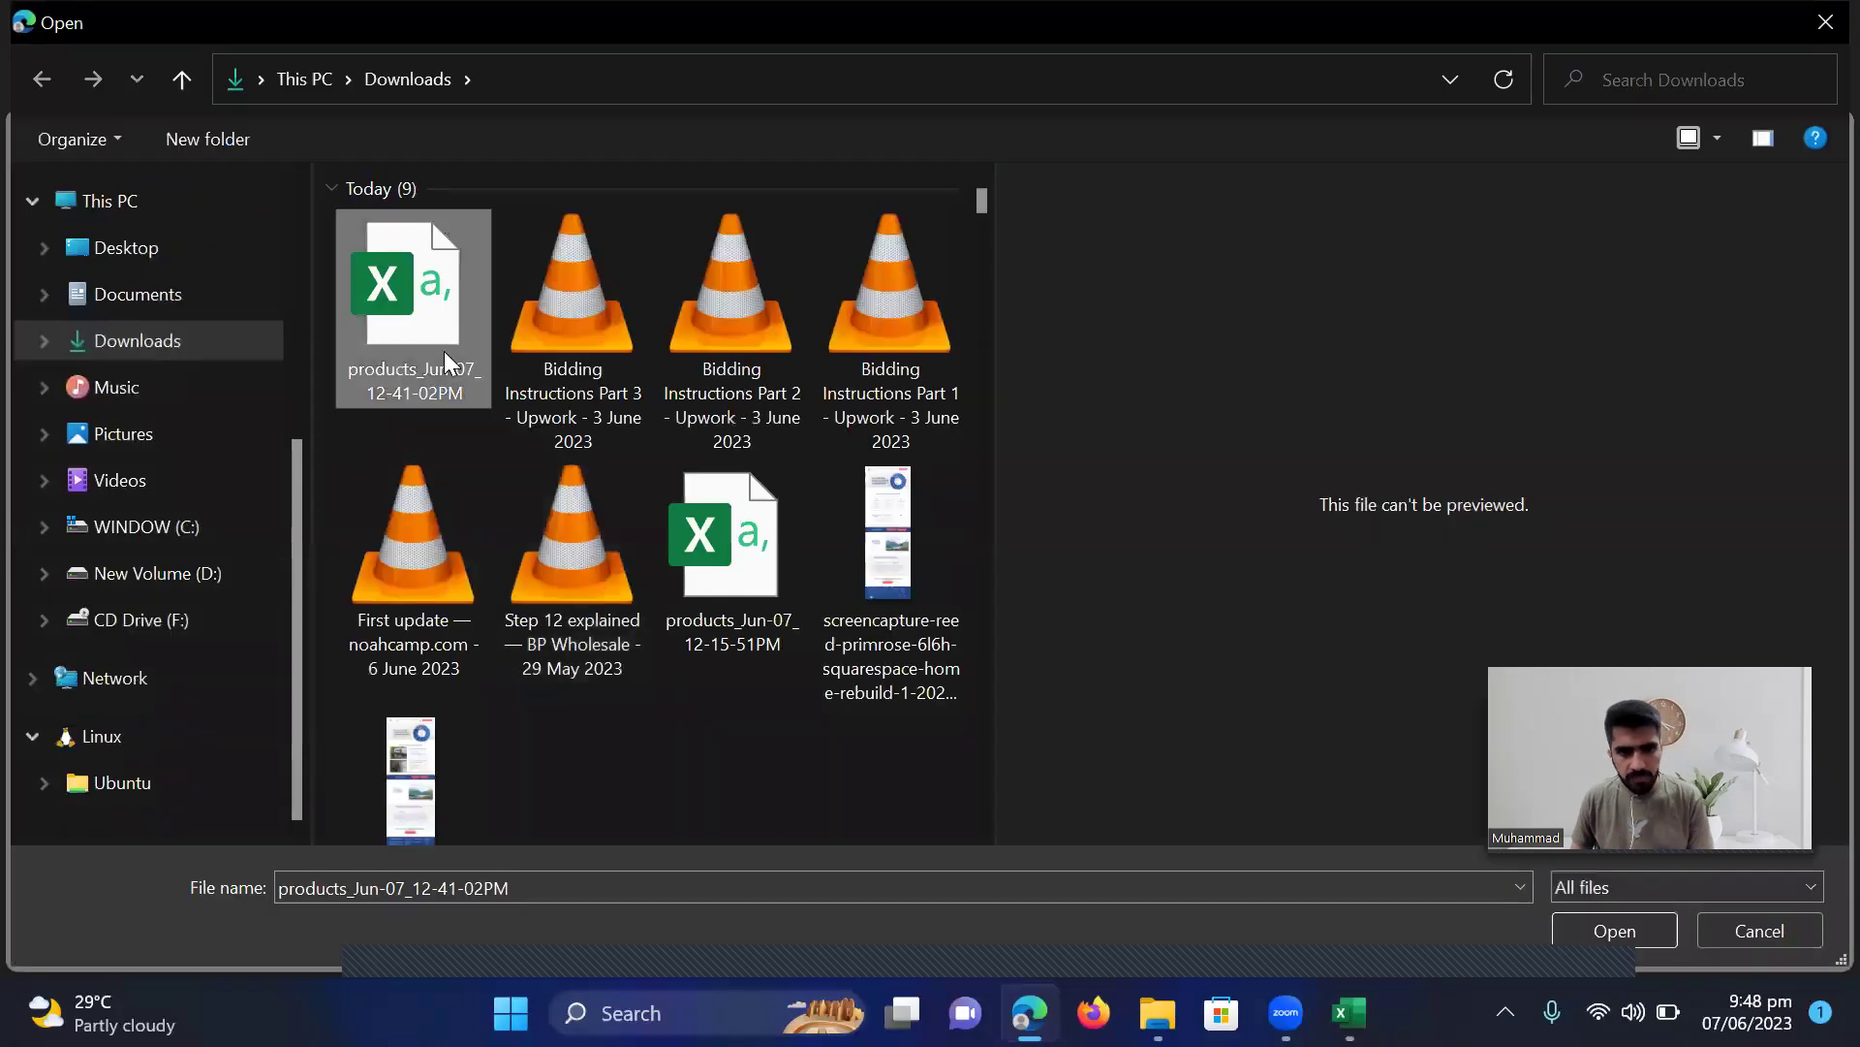
pyautogui.click(1598, 919)
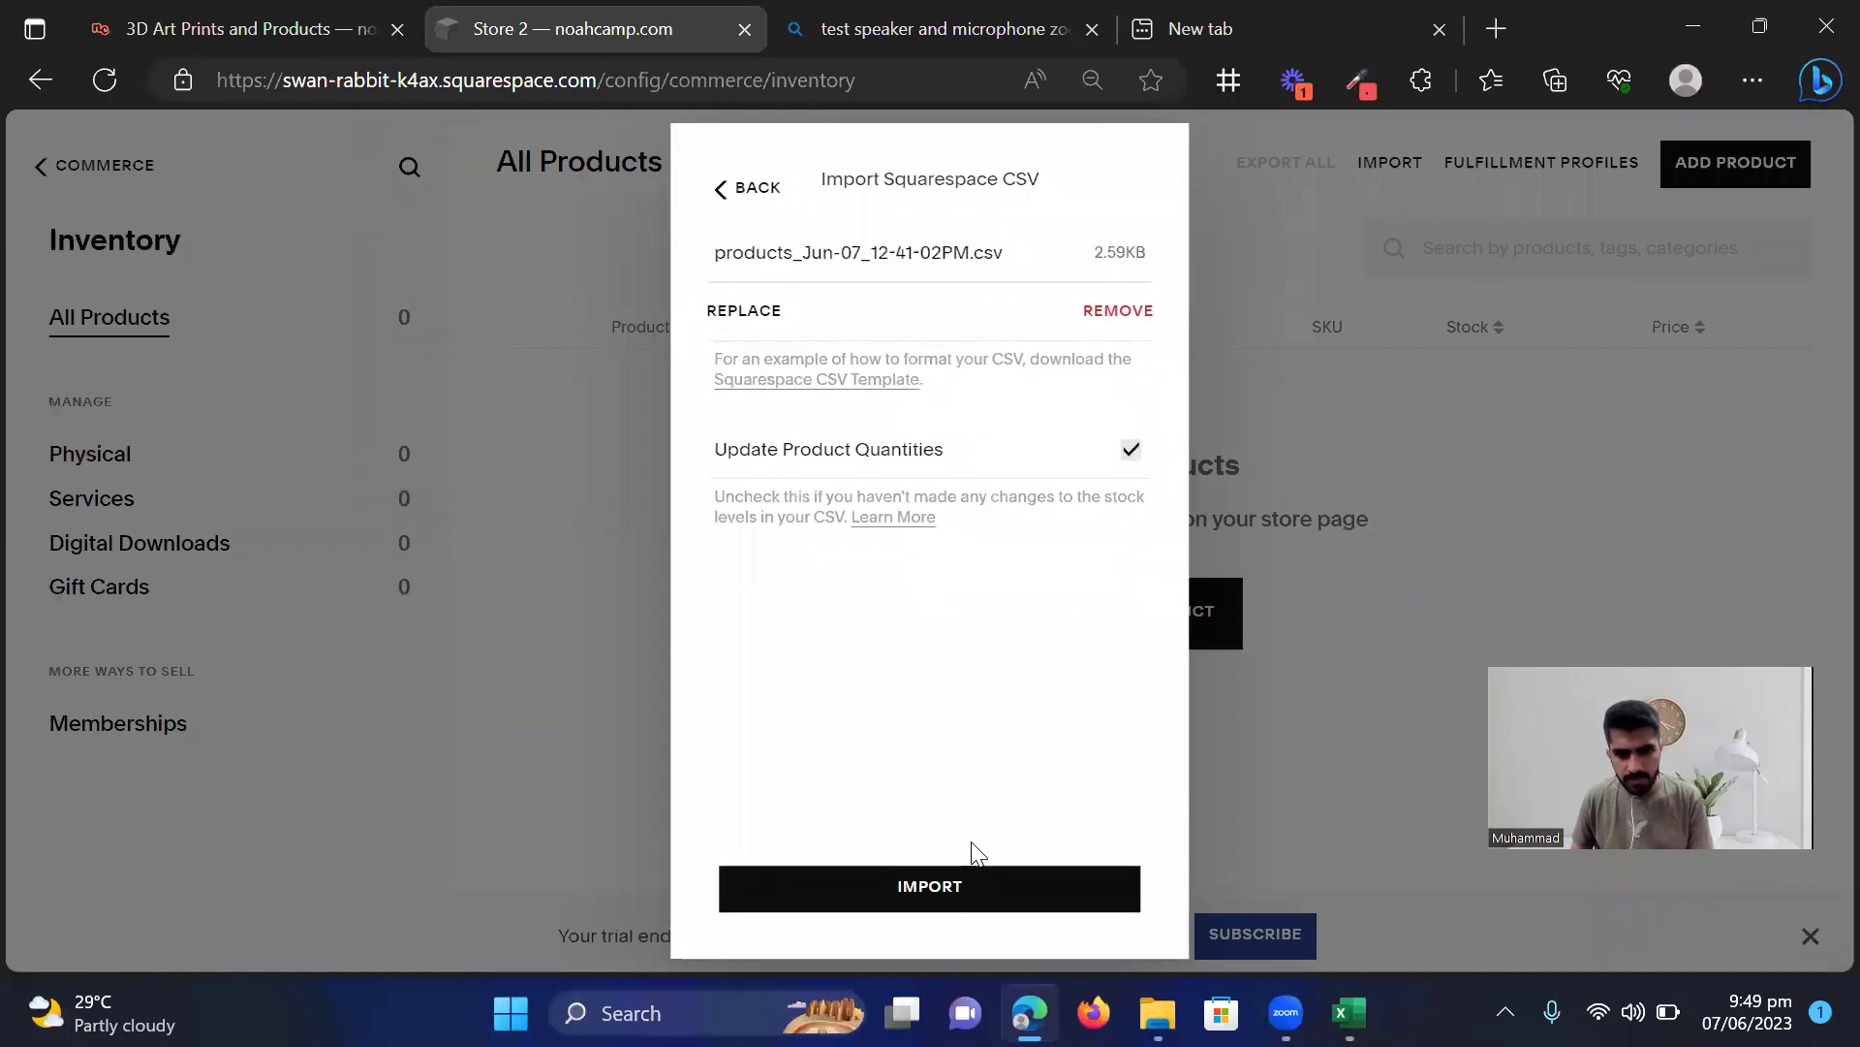
pyautogui.click(968, 890)
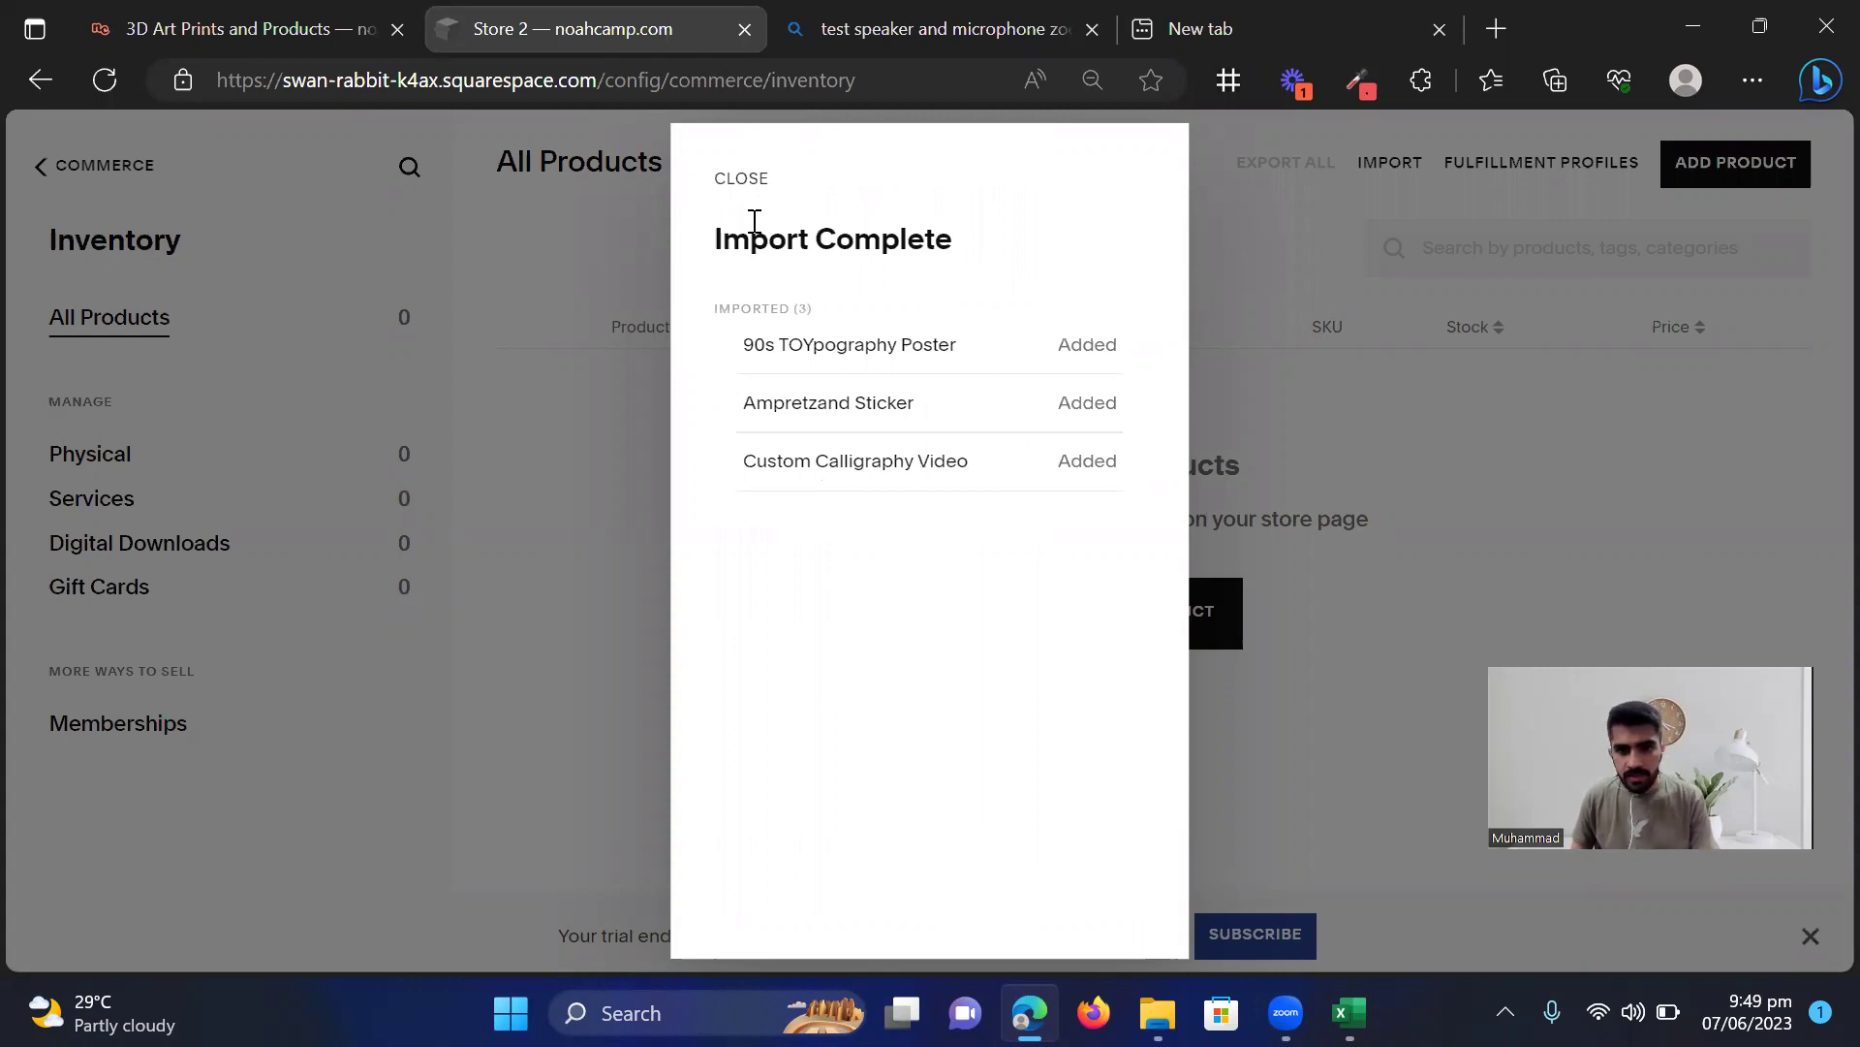
# Review the imported Ampretzand Sticker and 90s TOYpography Poster on the Shop page, then return to Pages
pyautogui.click(722, 180)
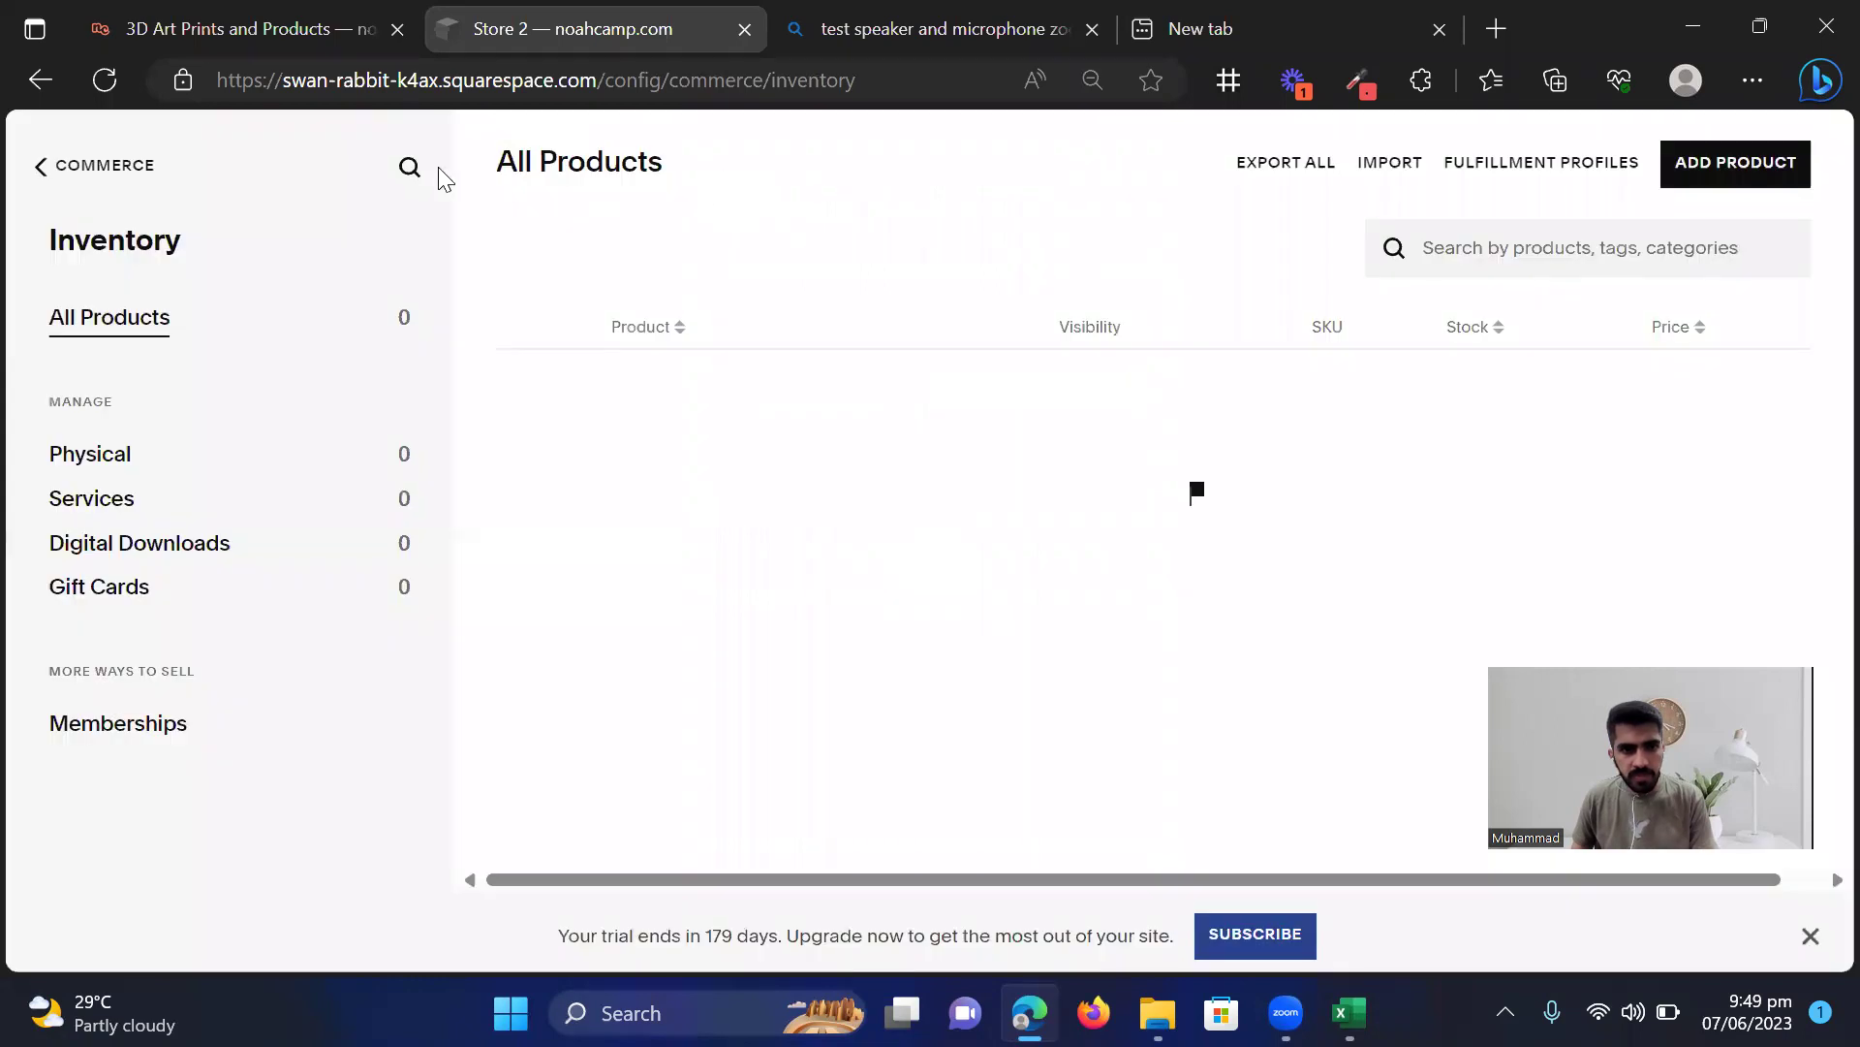
pyautogui.click(101, 165)
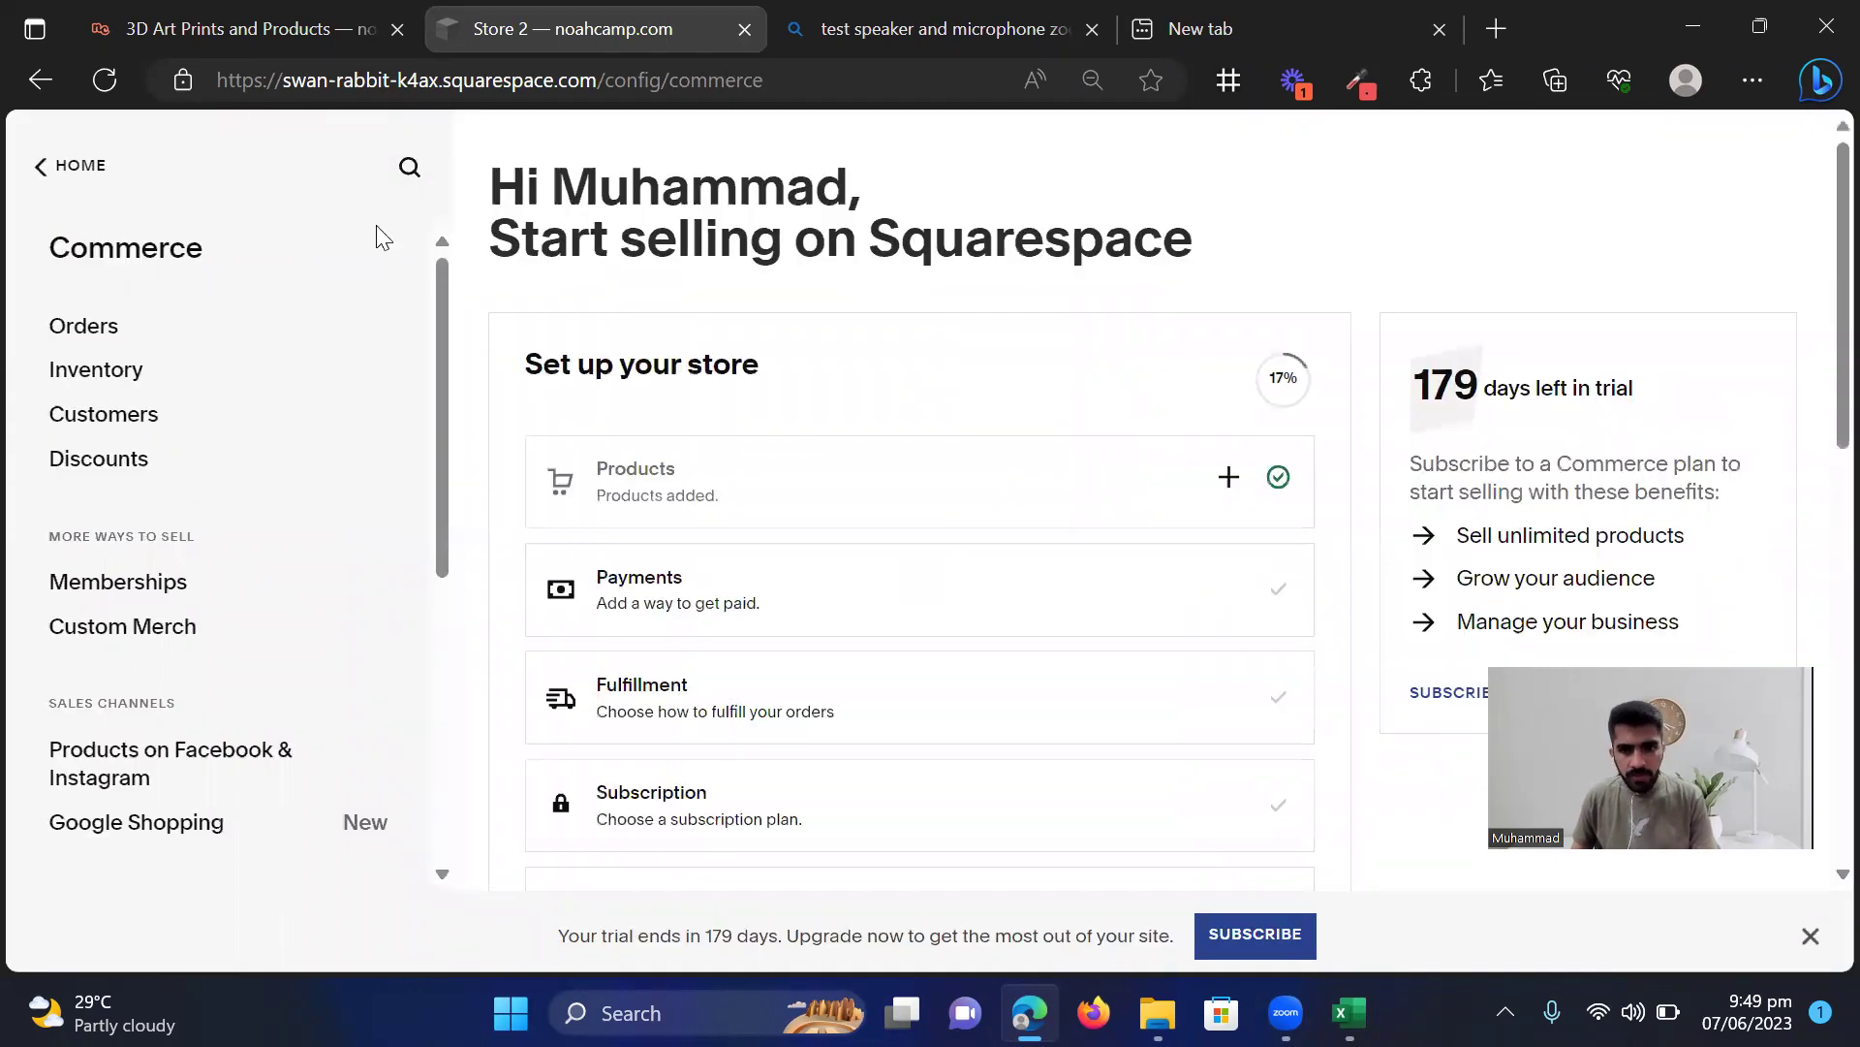
pyautogui.click(886, 492)
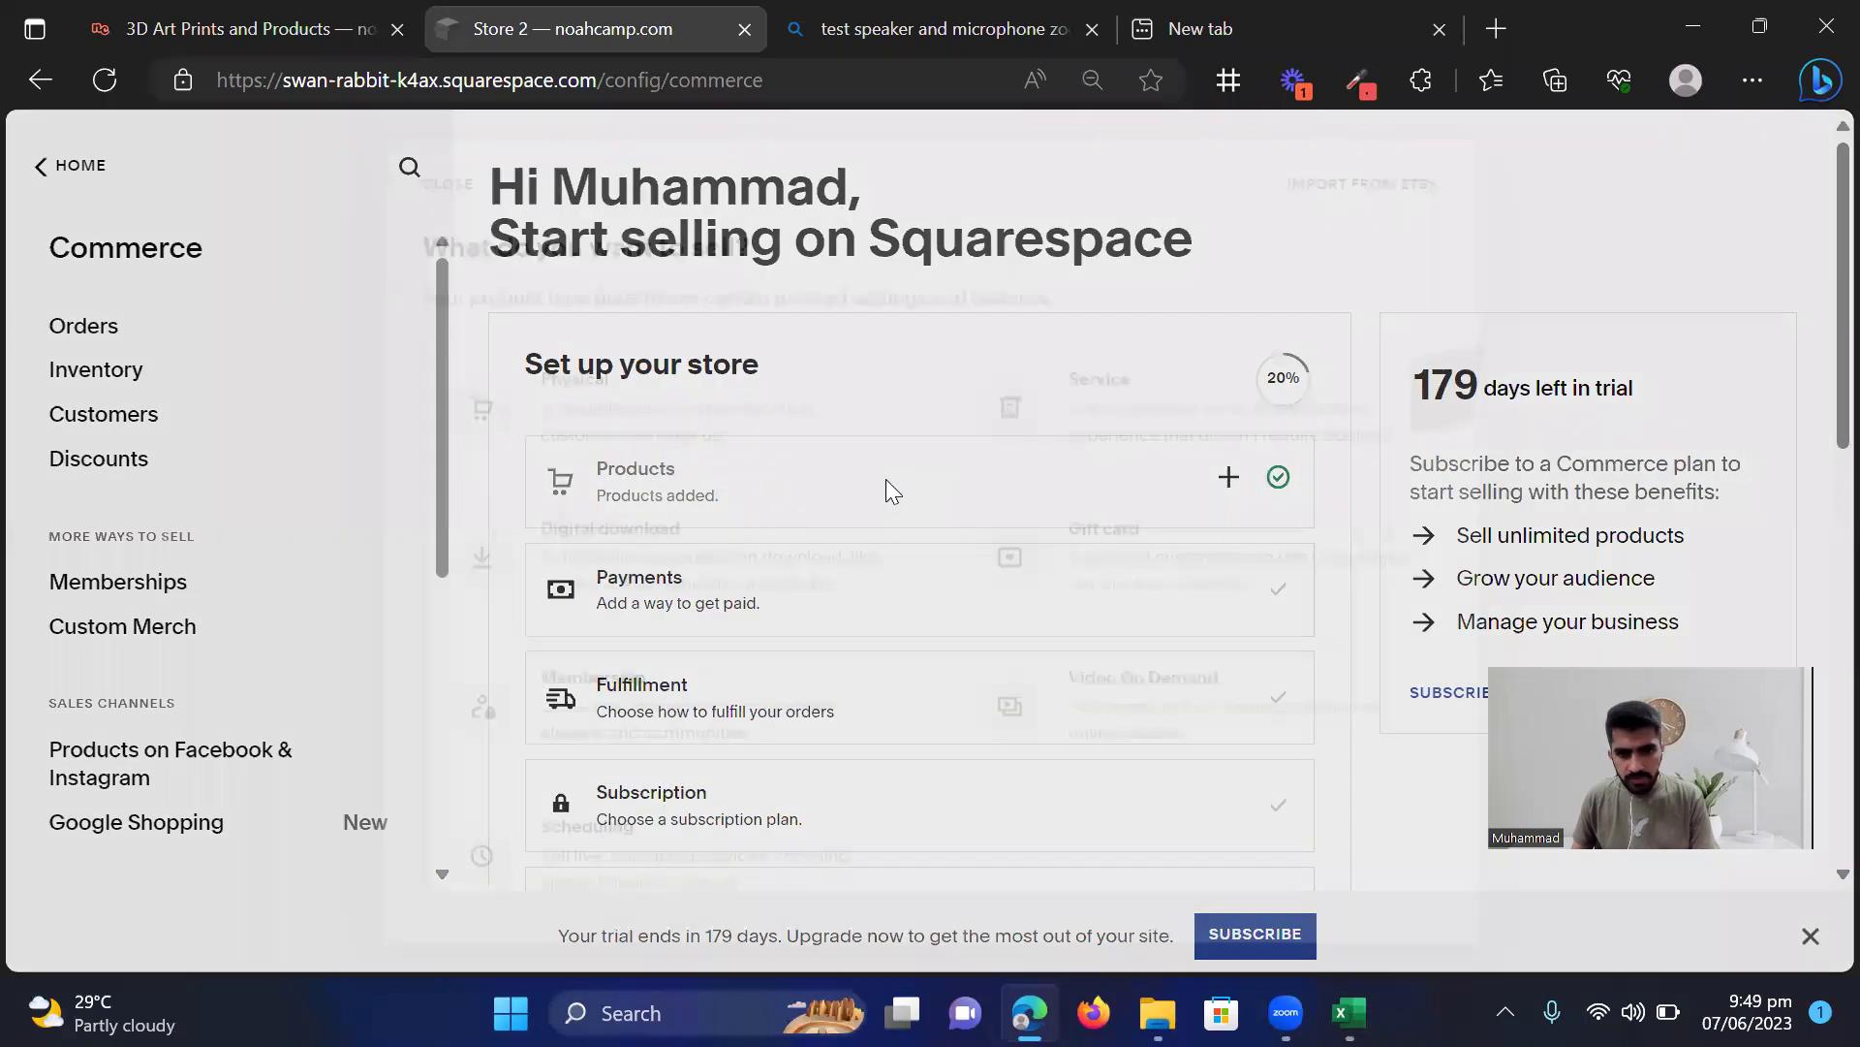
pyautogui.click(171, 176)
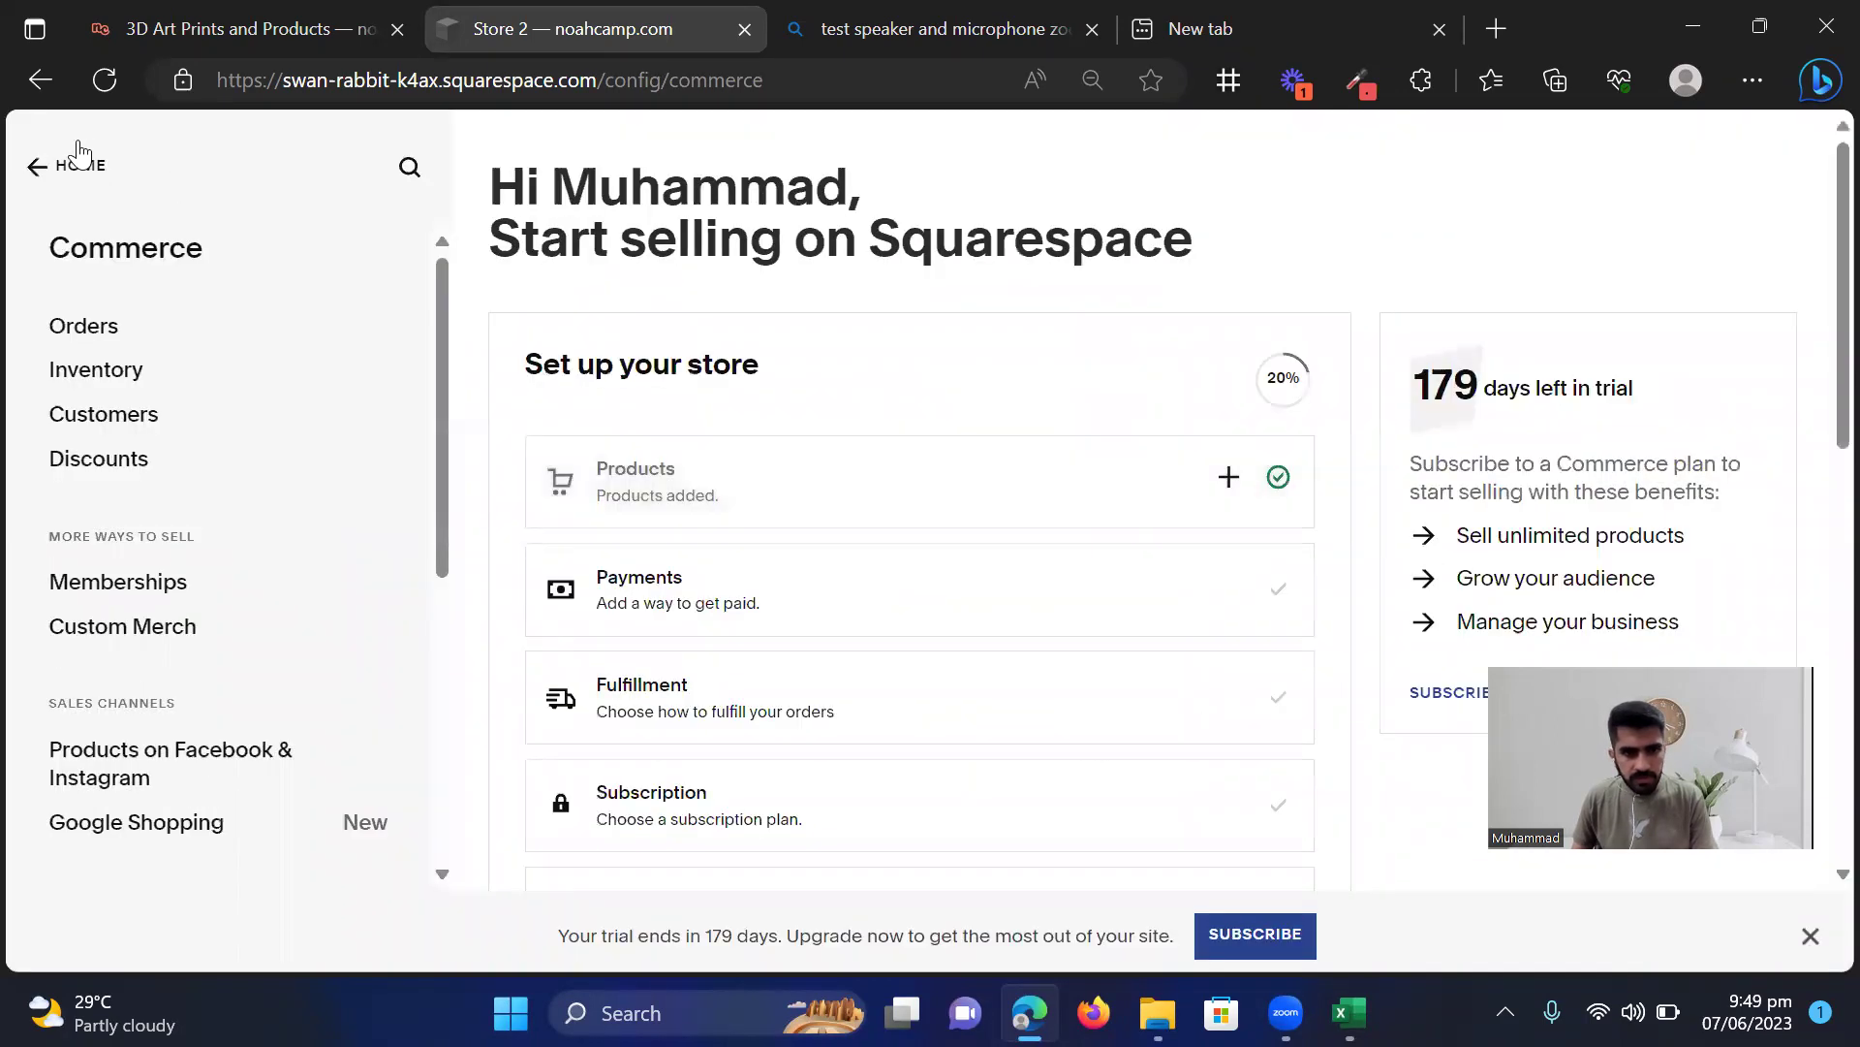
pyautogui.click(82, 155)
pyautogui.click(133, 344)
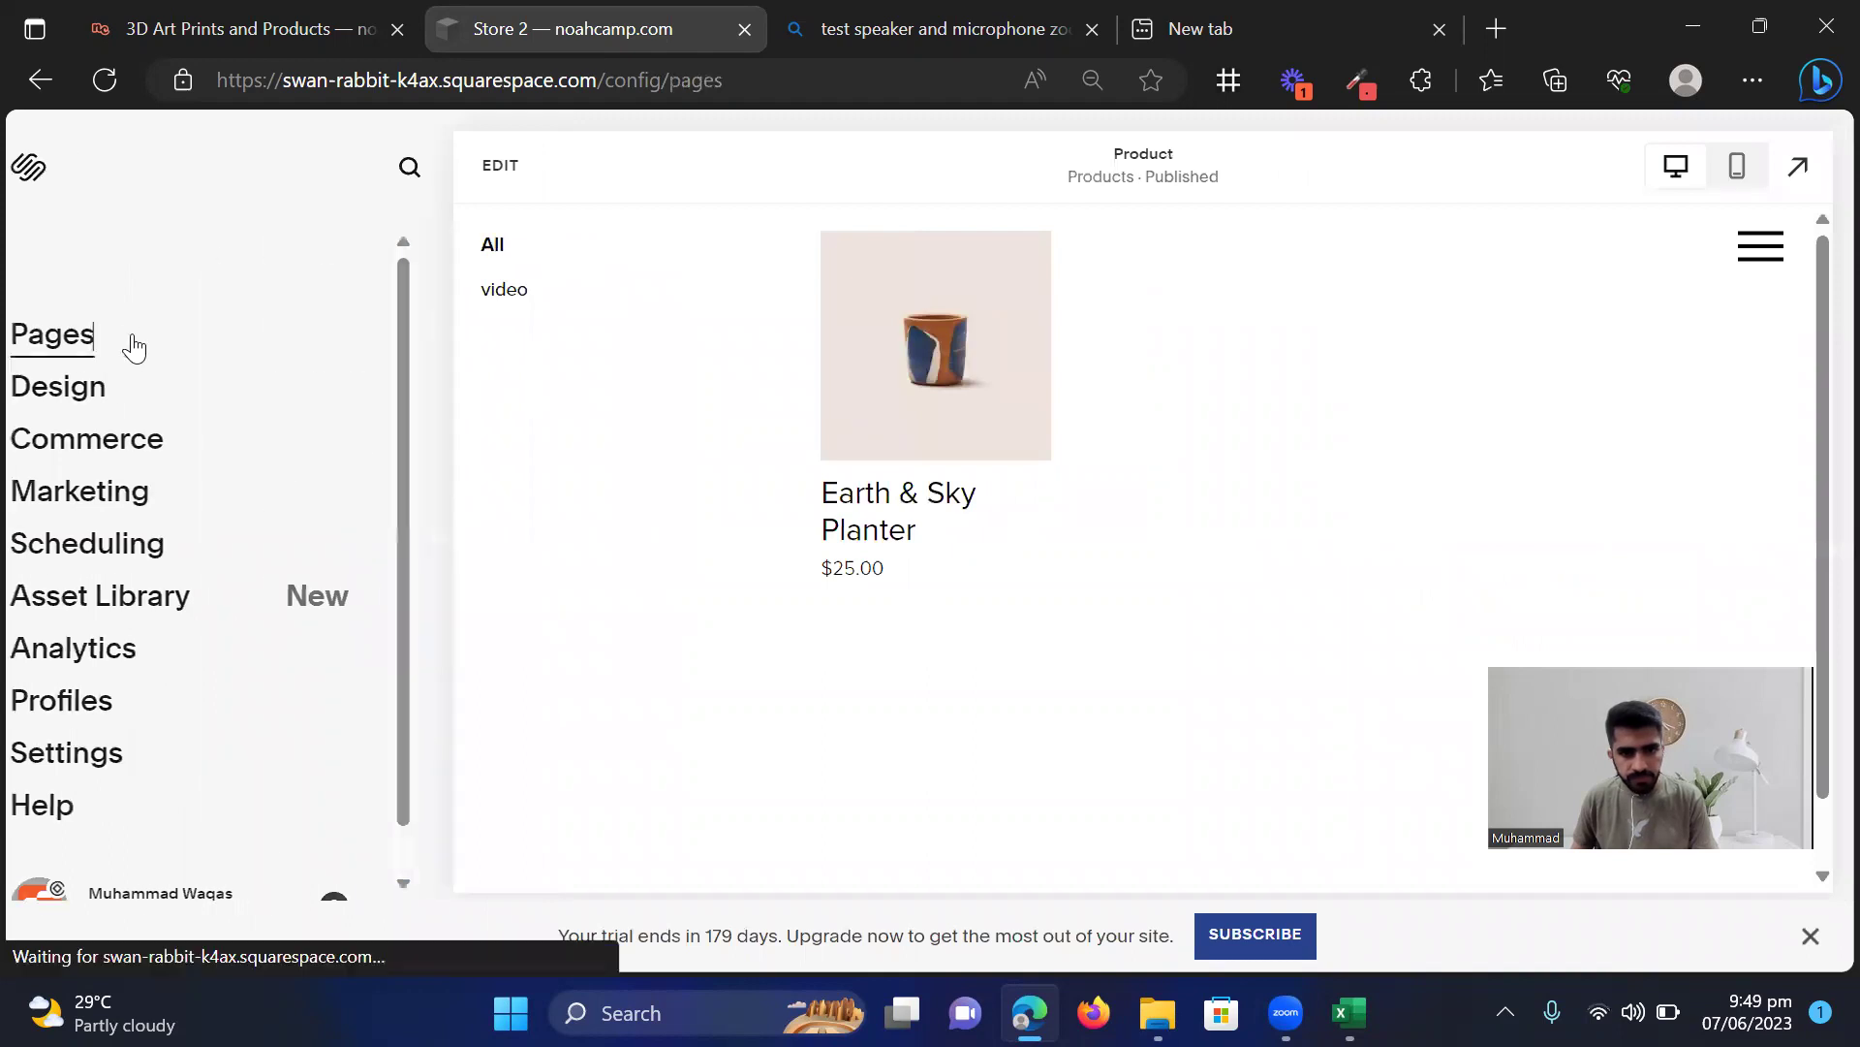
pyautogui.scroll(-2, 232, 484)
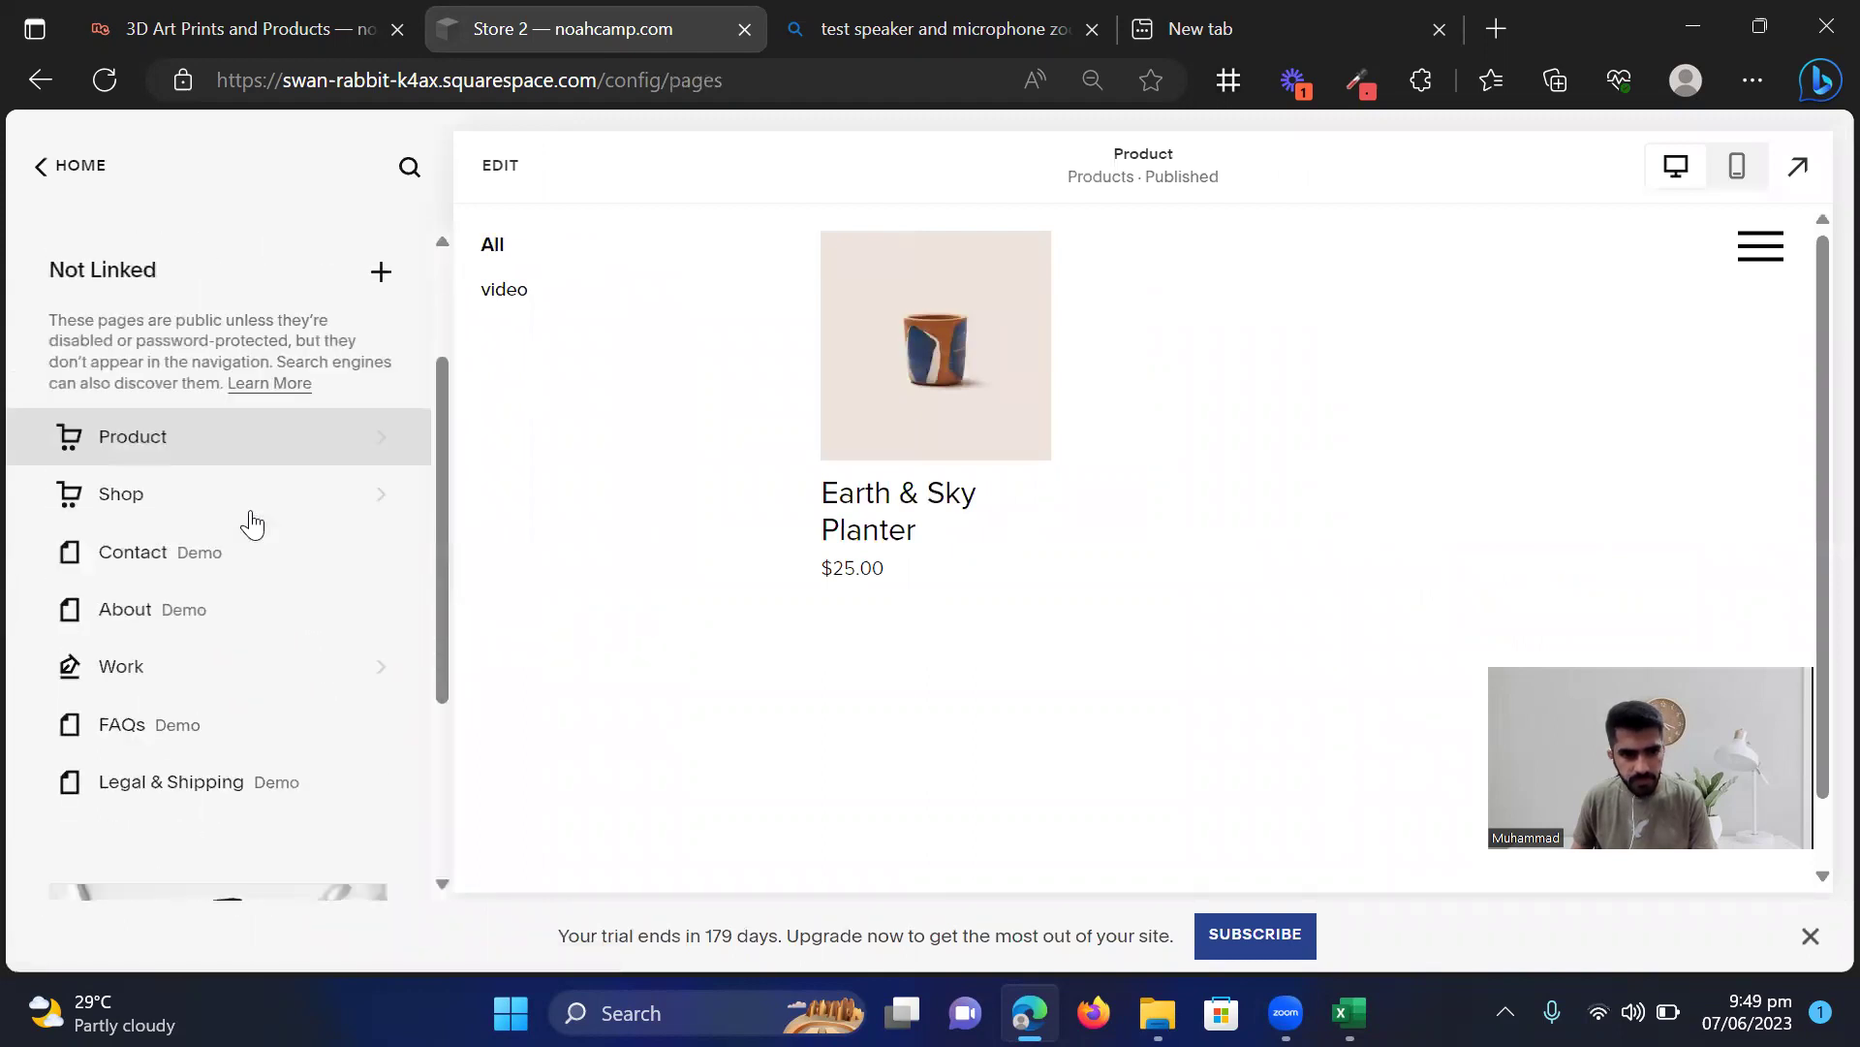
pyautogui.click(204, 485)
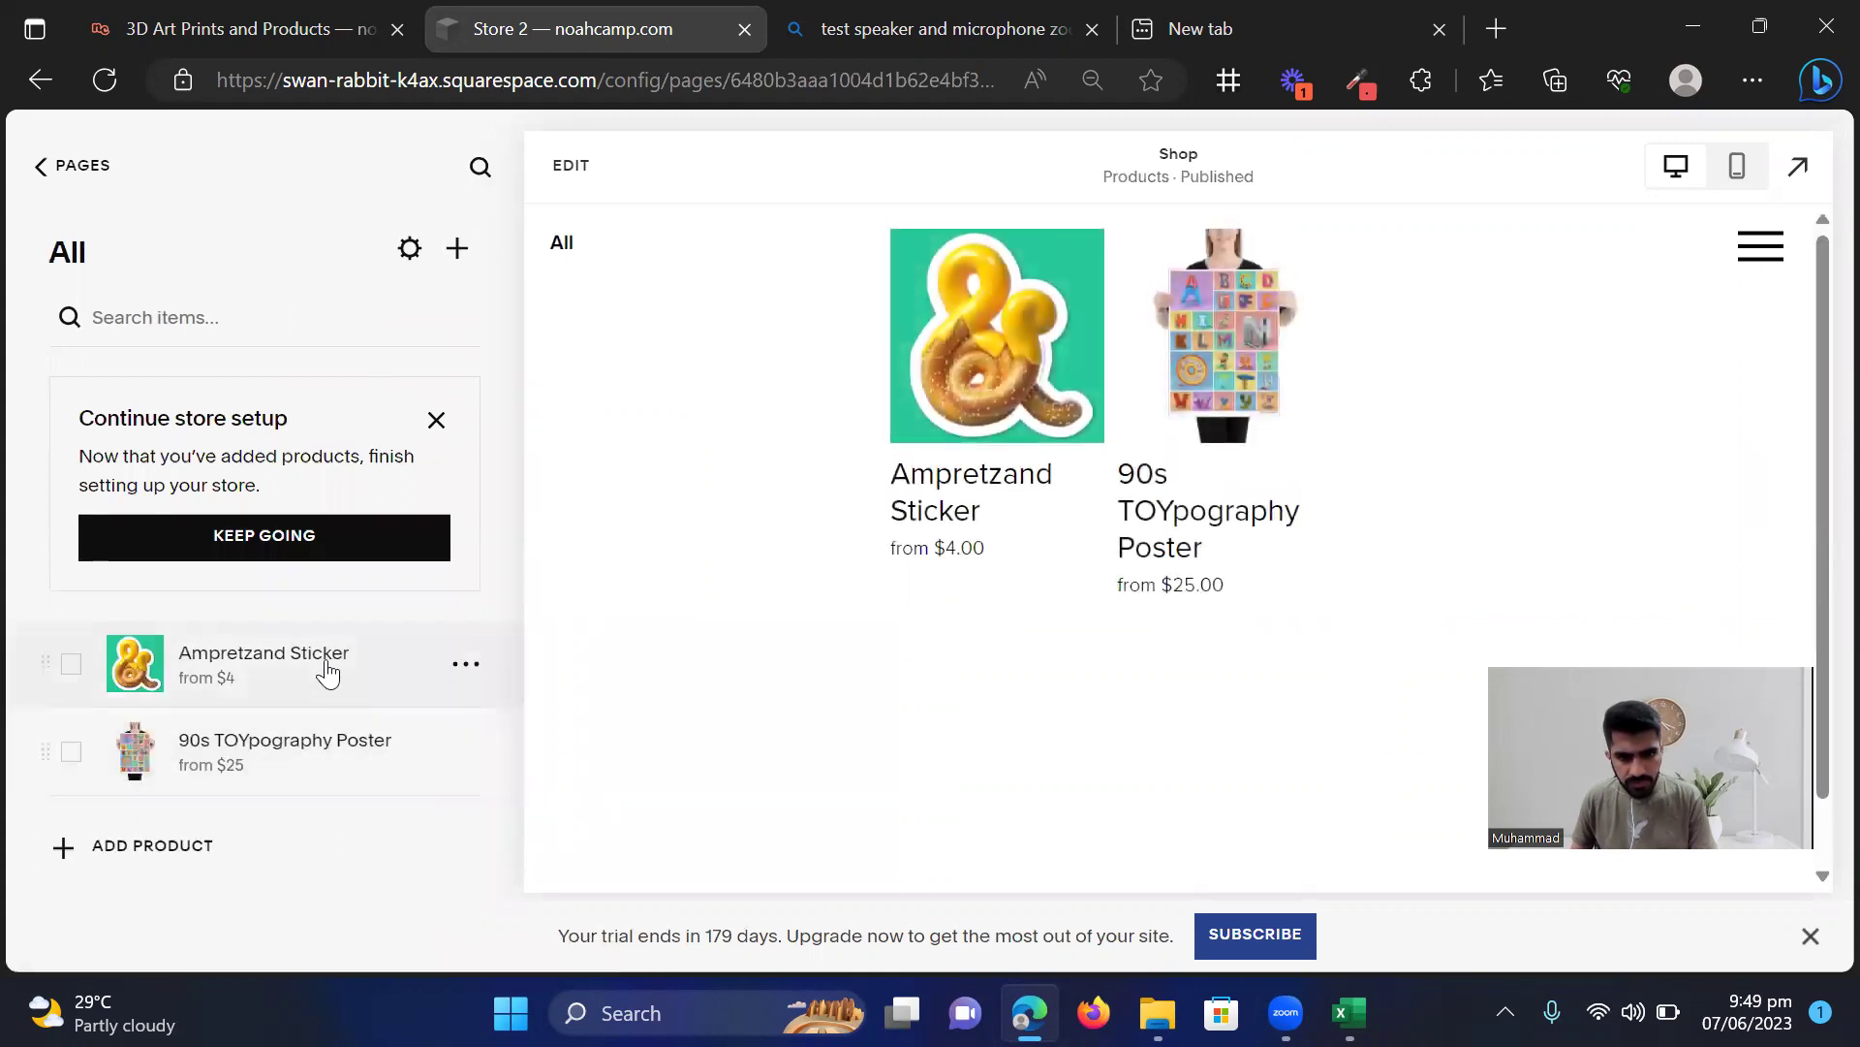
pyautogui.click(111, 172)
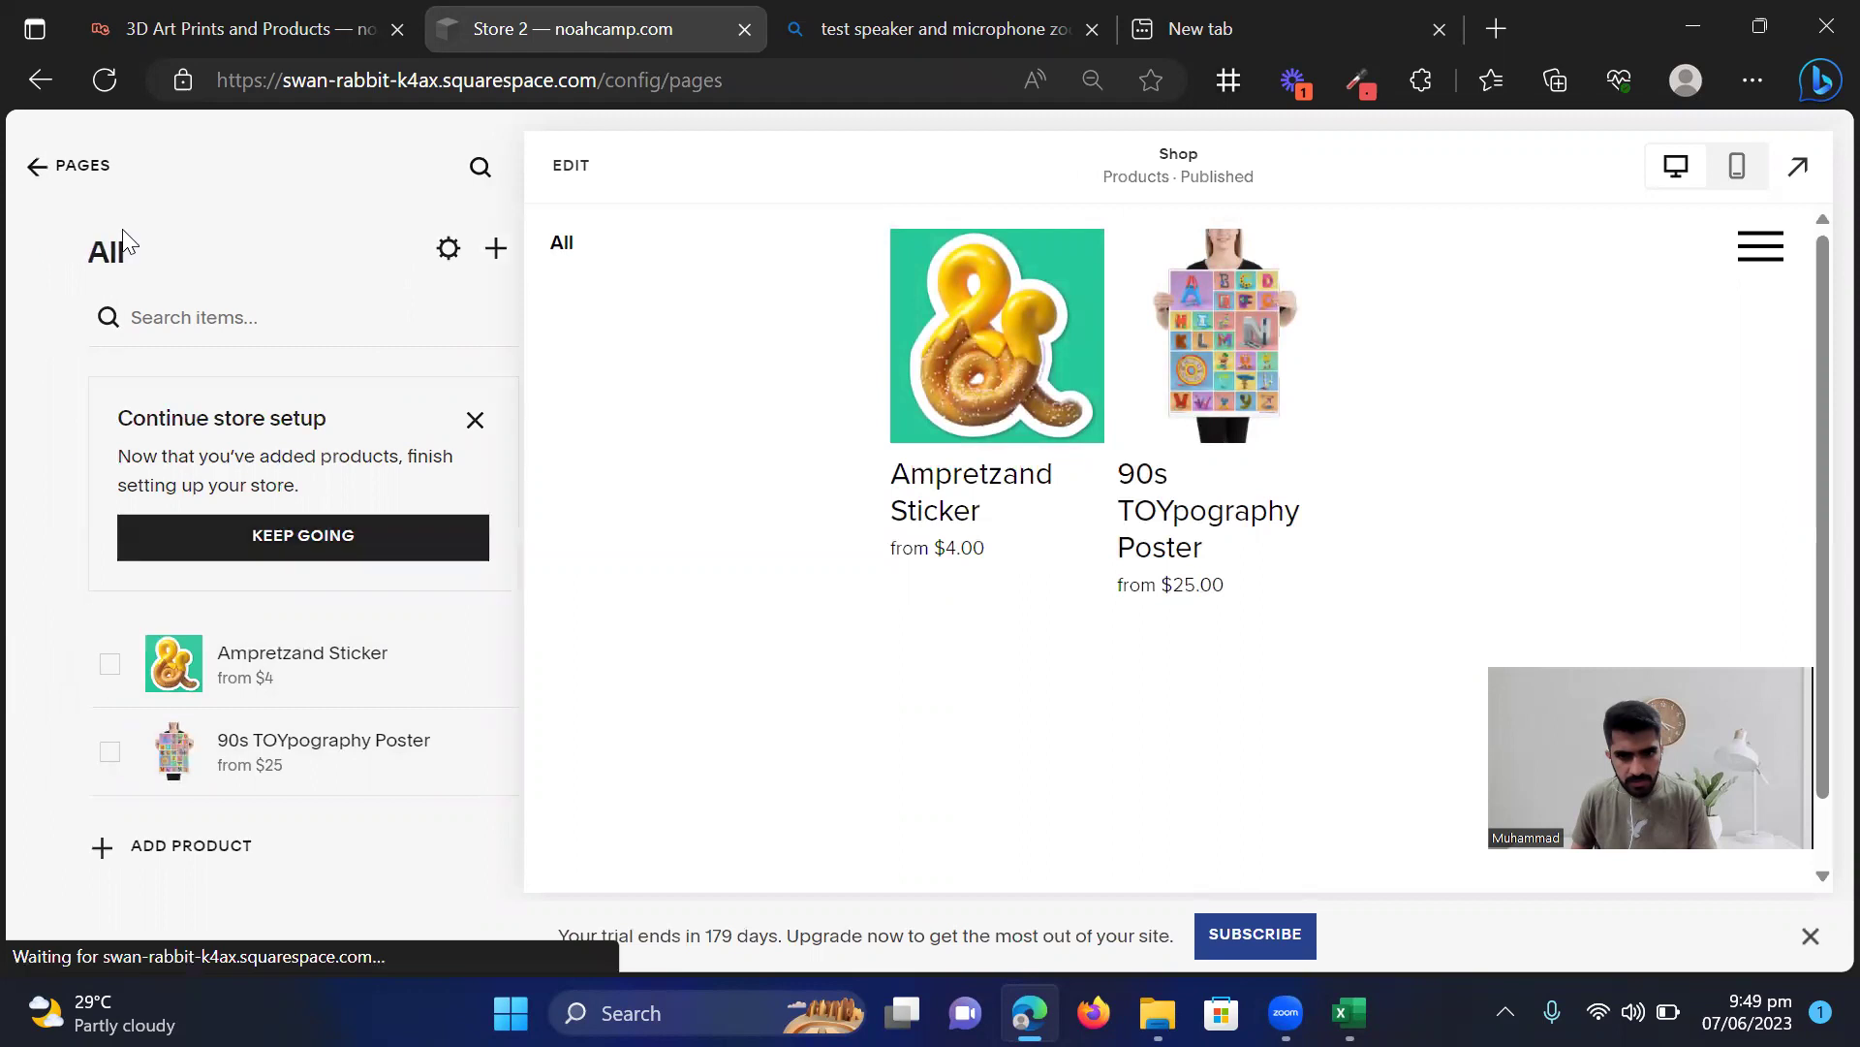
# View Custom Calligraphy Video under the Product page's video category, then return to the main menu
pyautogui.click(197, 631)
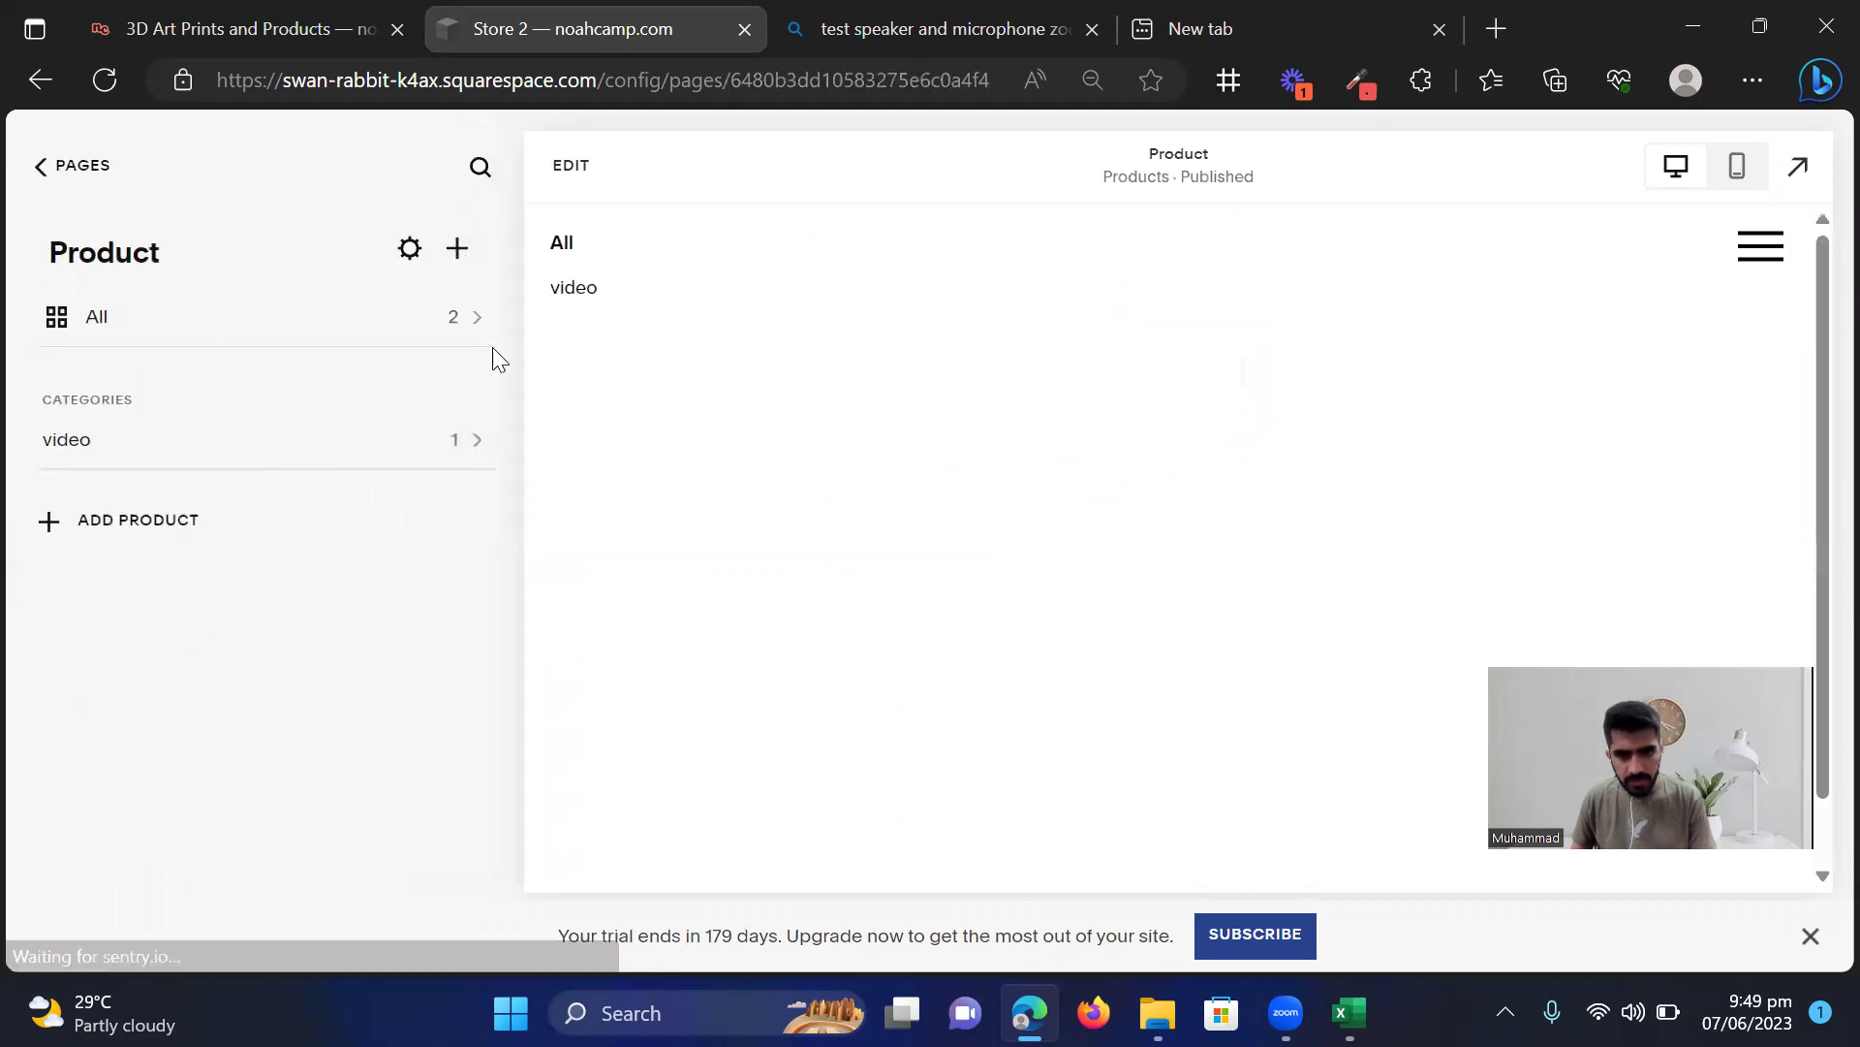
pyautogui.scroll(-1, 802, 415)
pyautogui.scroll(1, 804, 436)
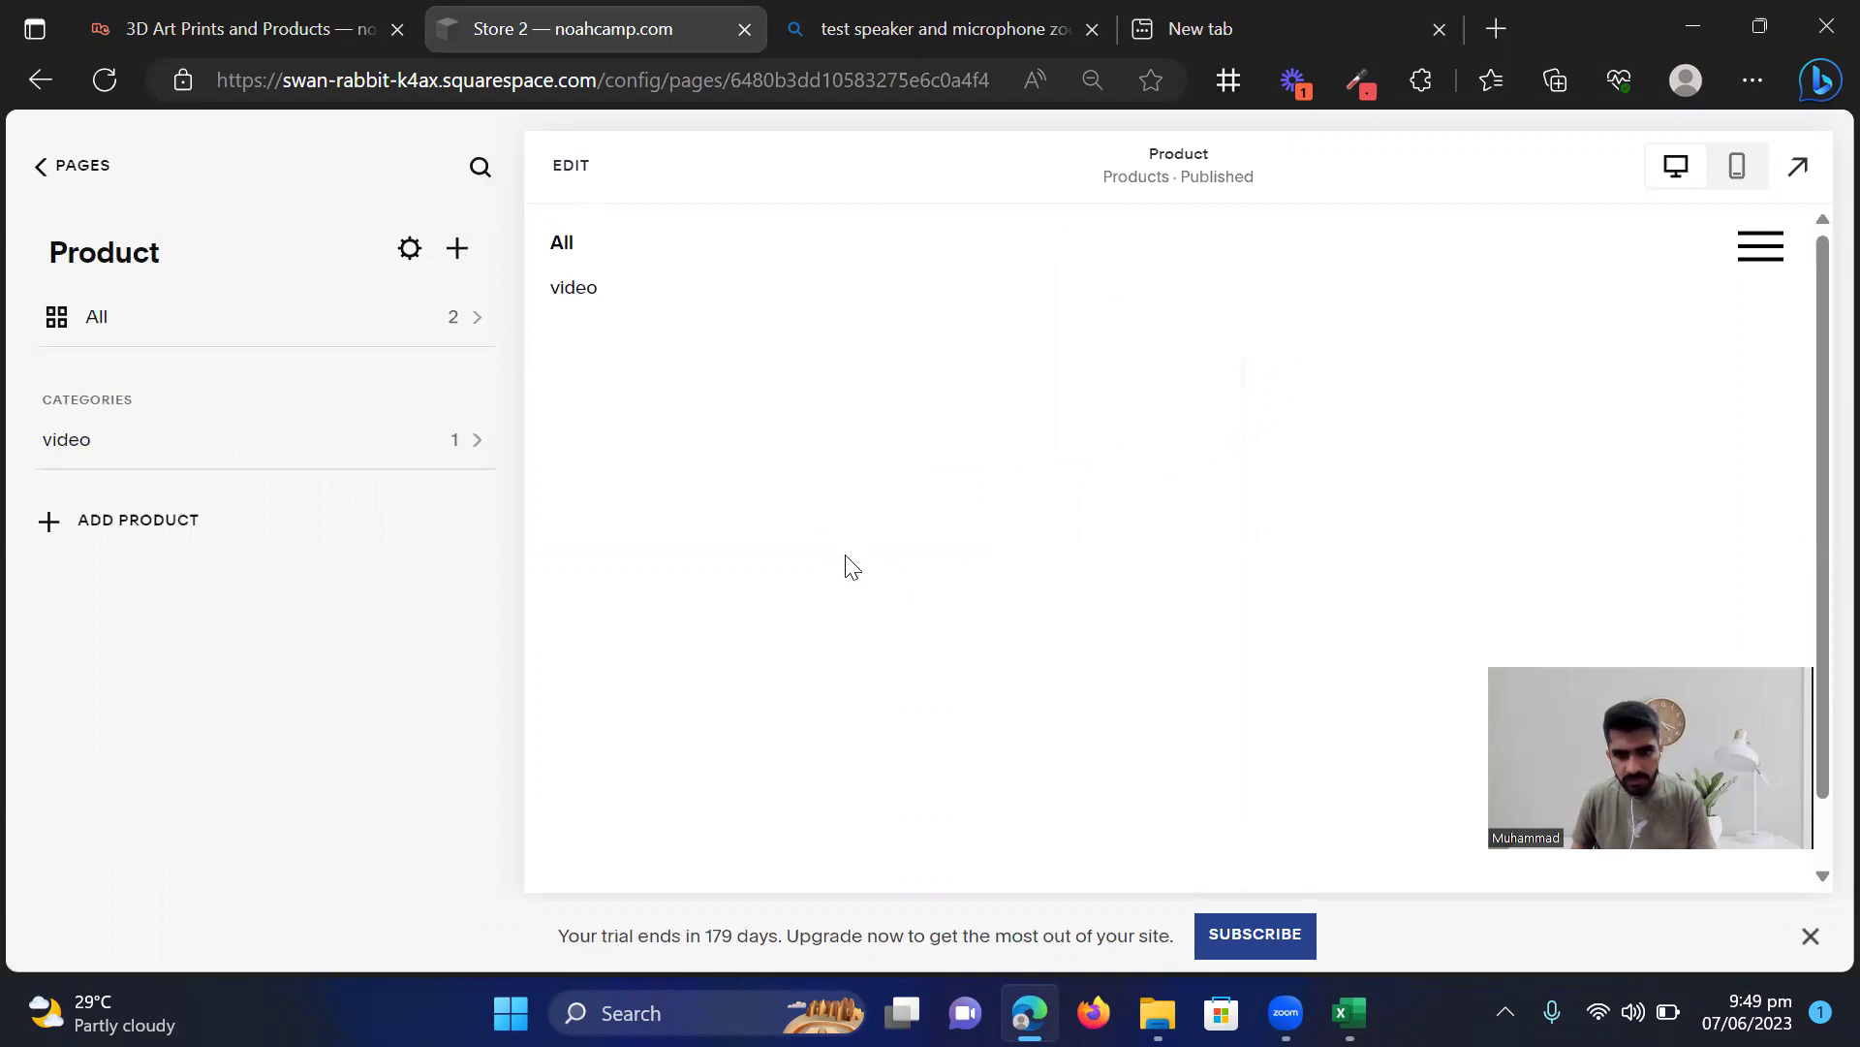
pyautogui.click(335, 454)
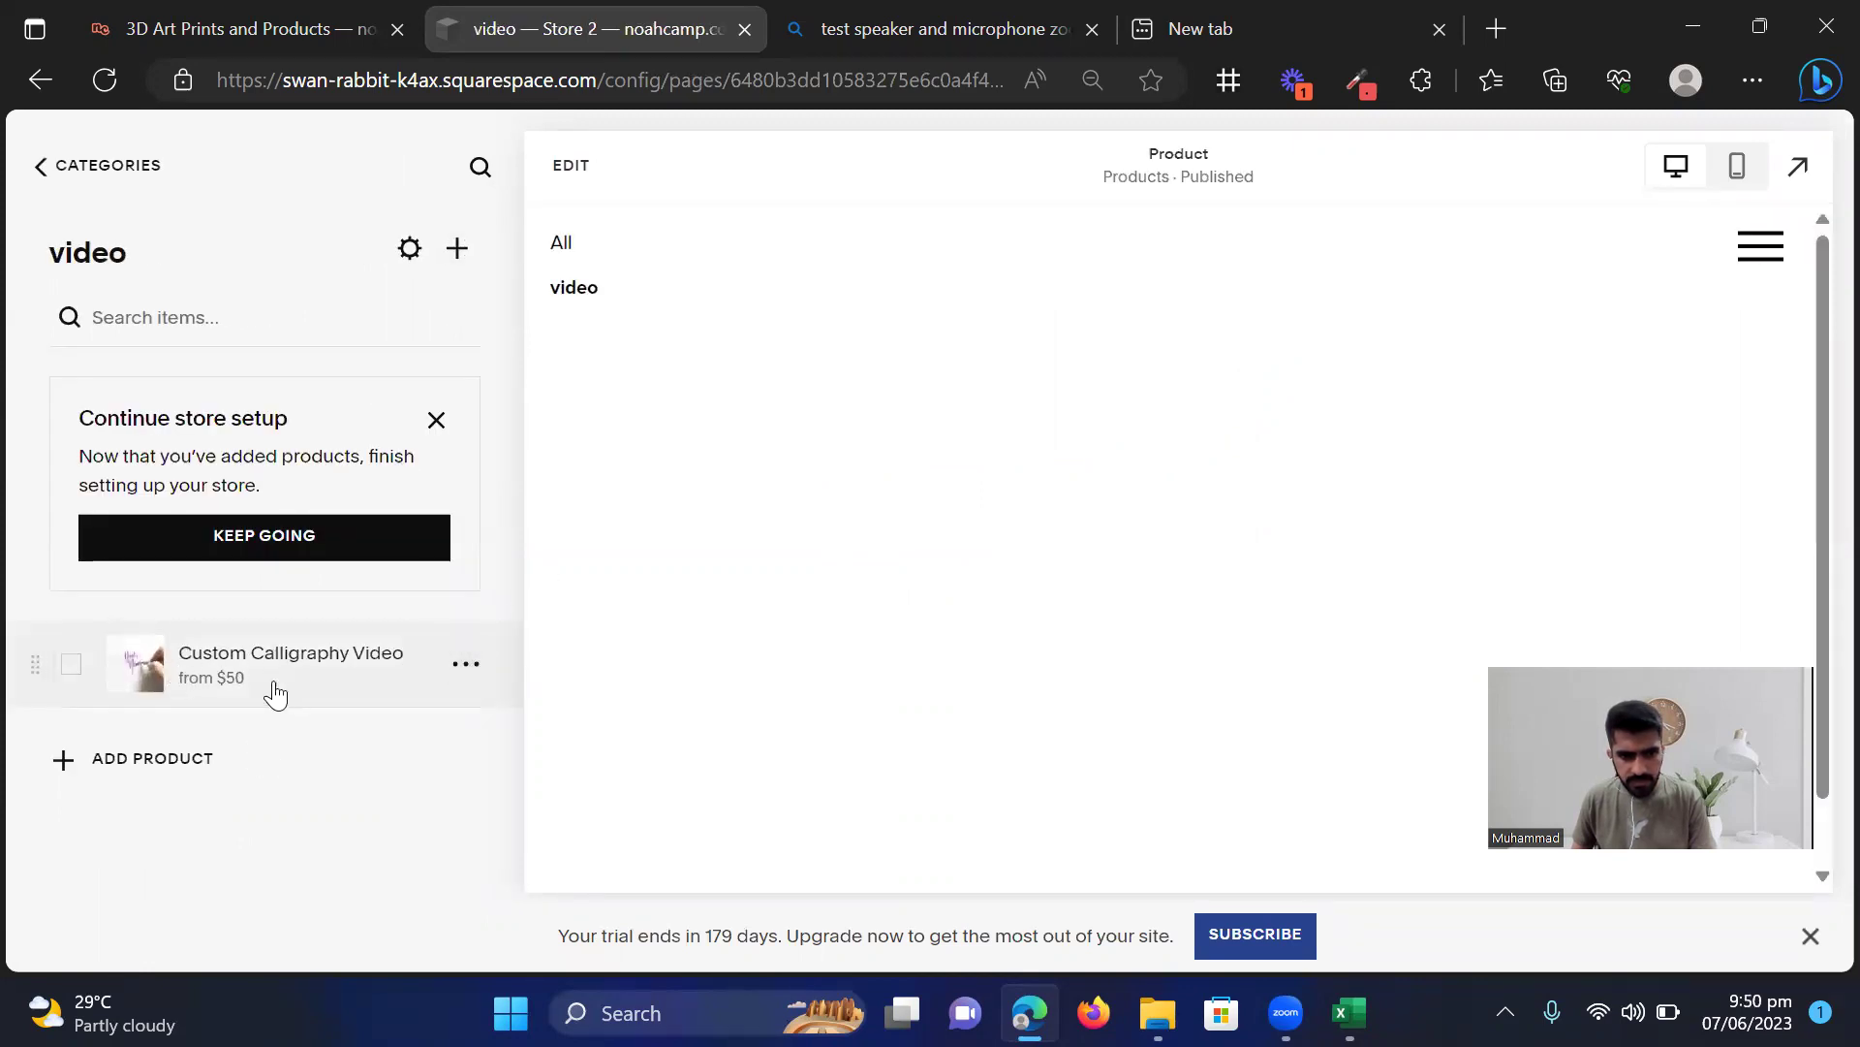
pyautogui.scroll(-1, 951, 449)
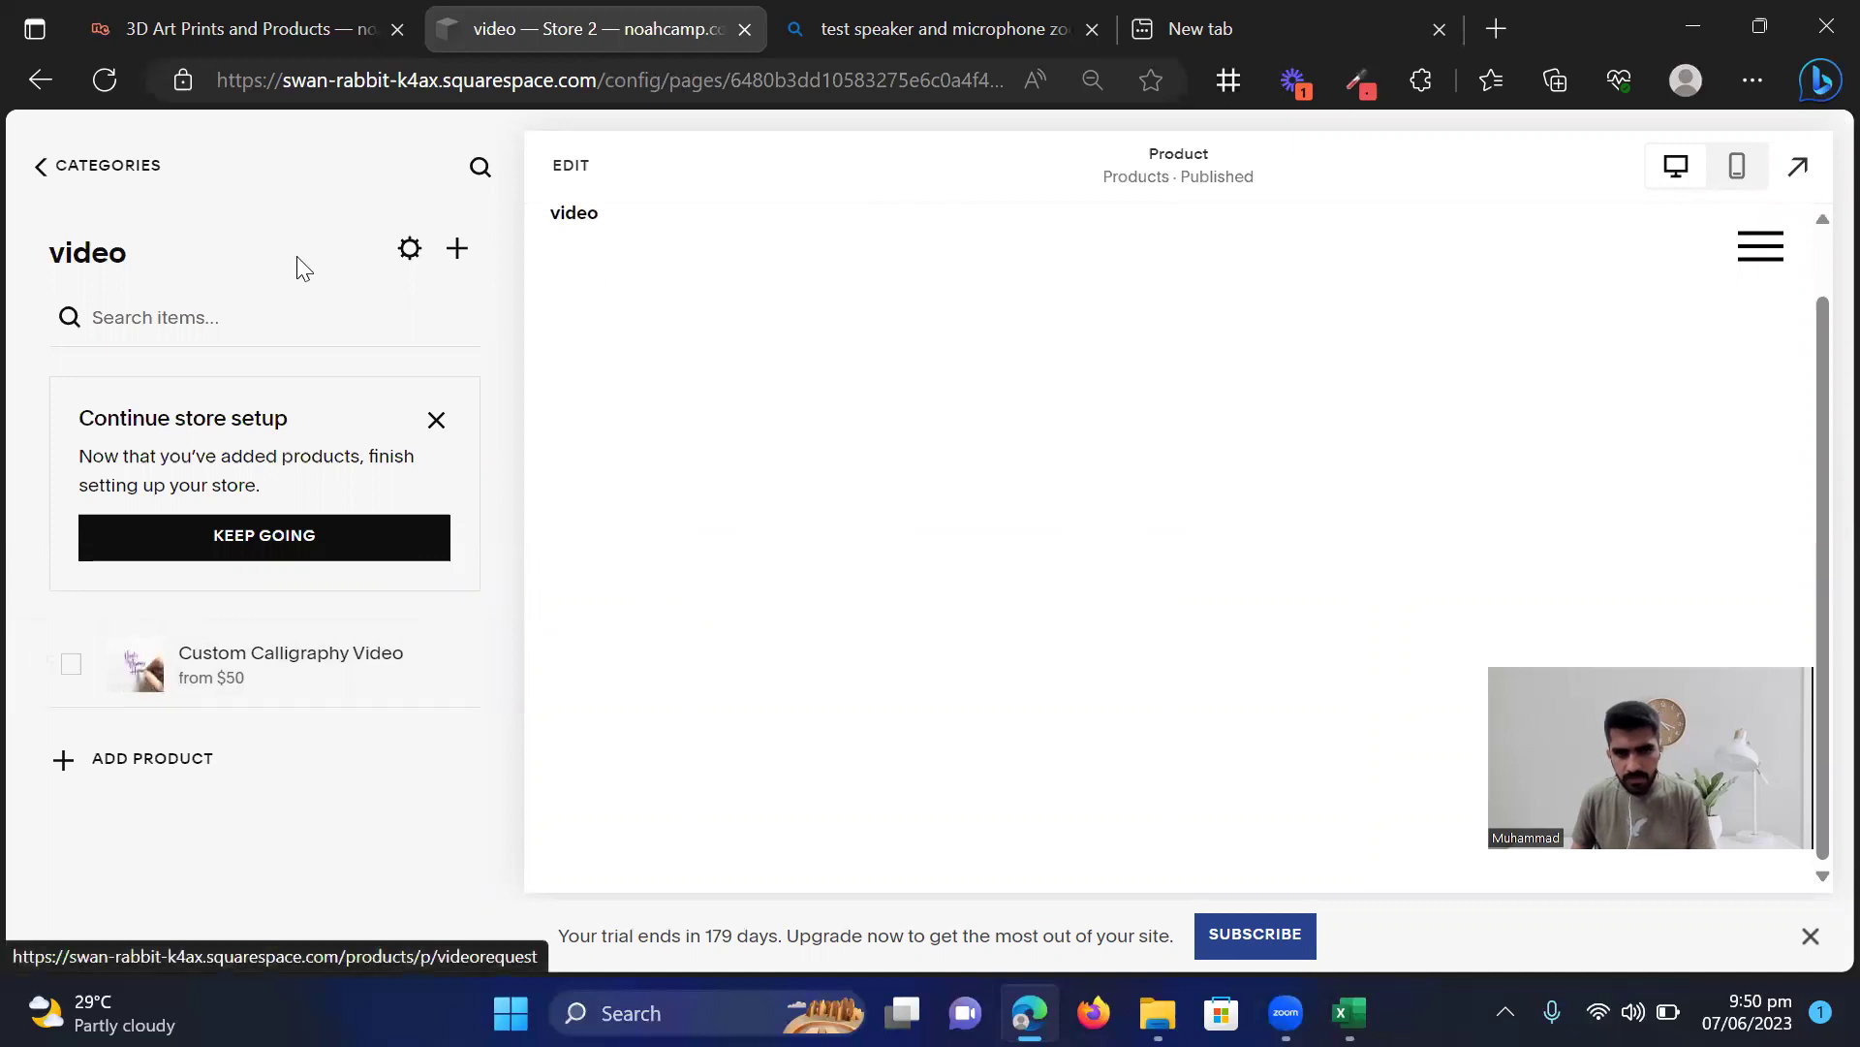
pyautogui.click(140, 185)
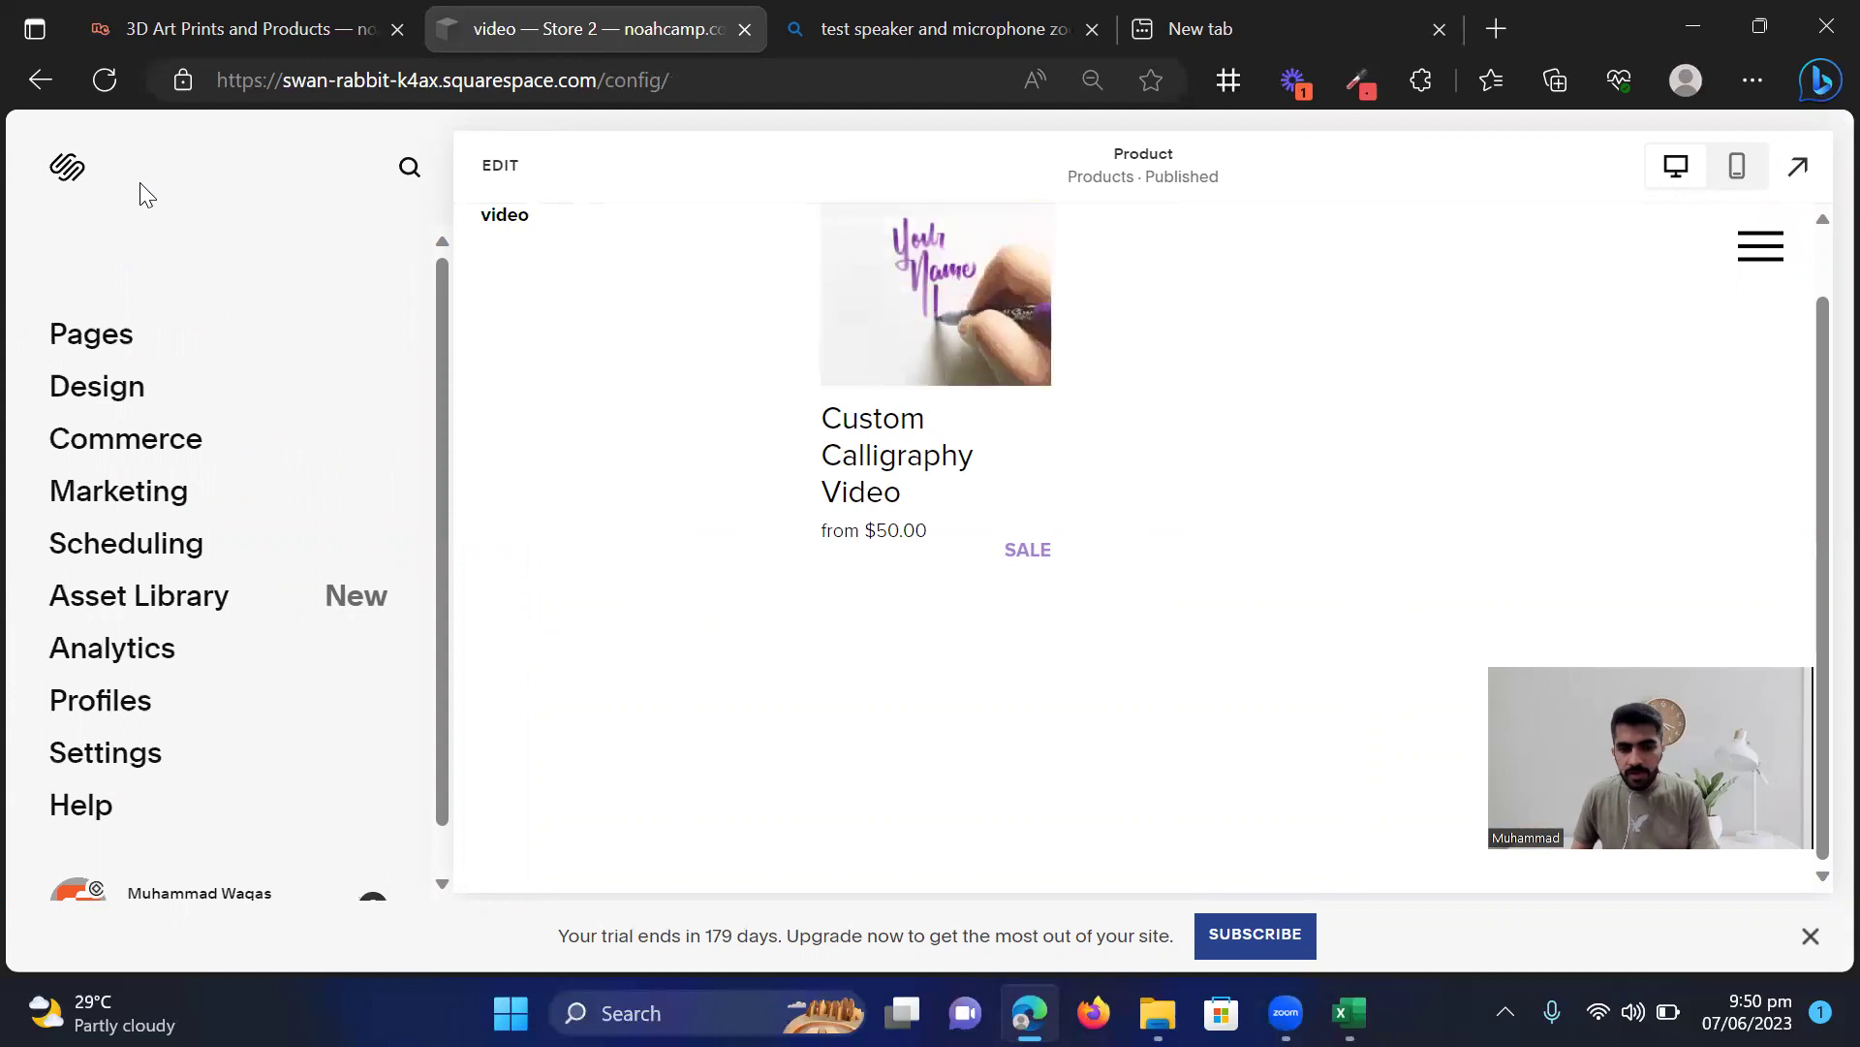
pyautogui.scroll(1, 523, 465)
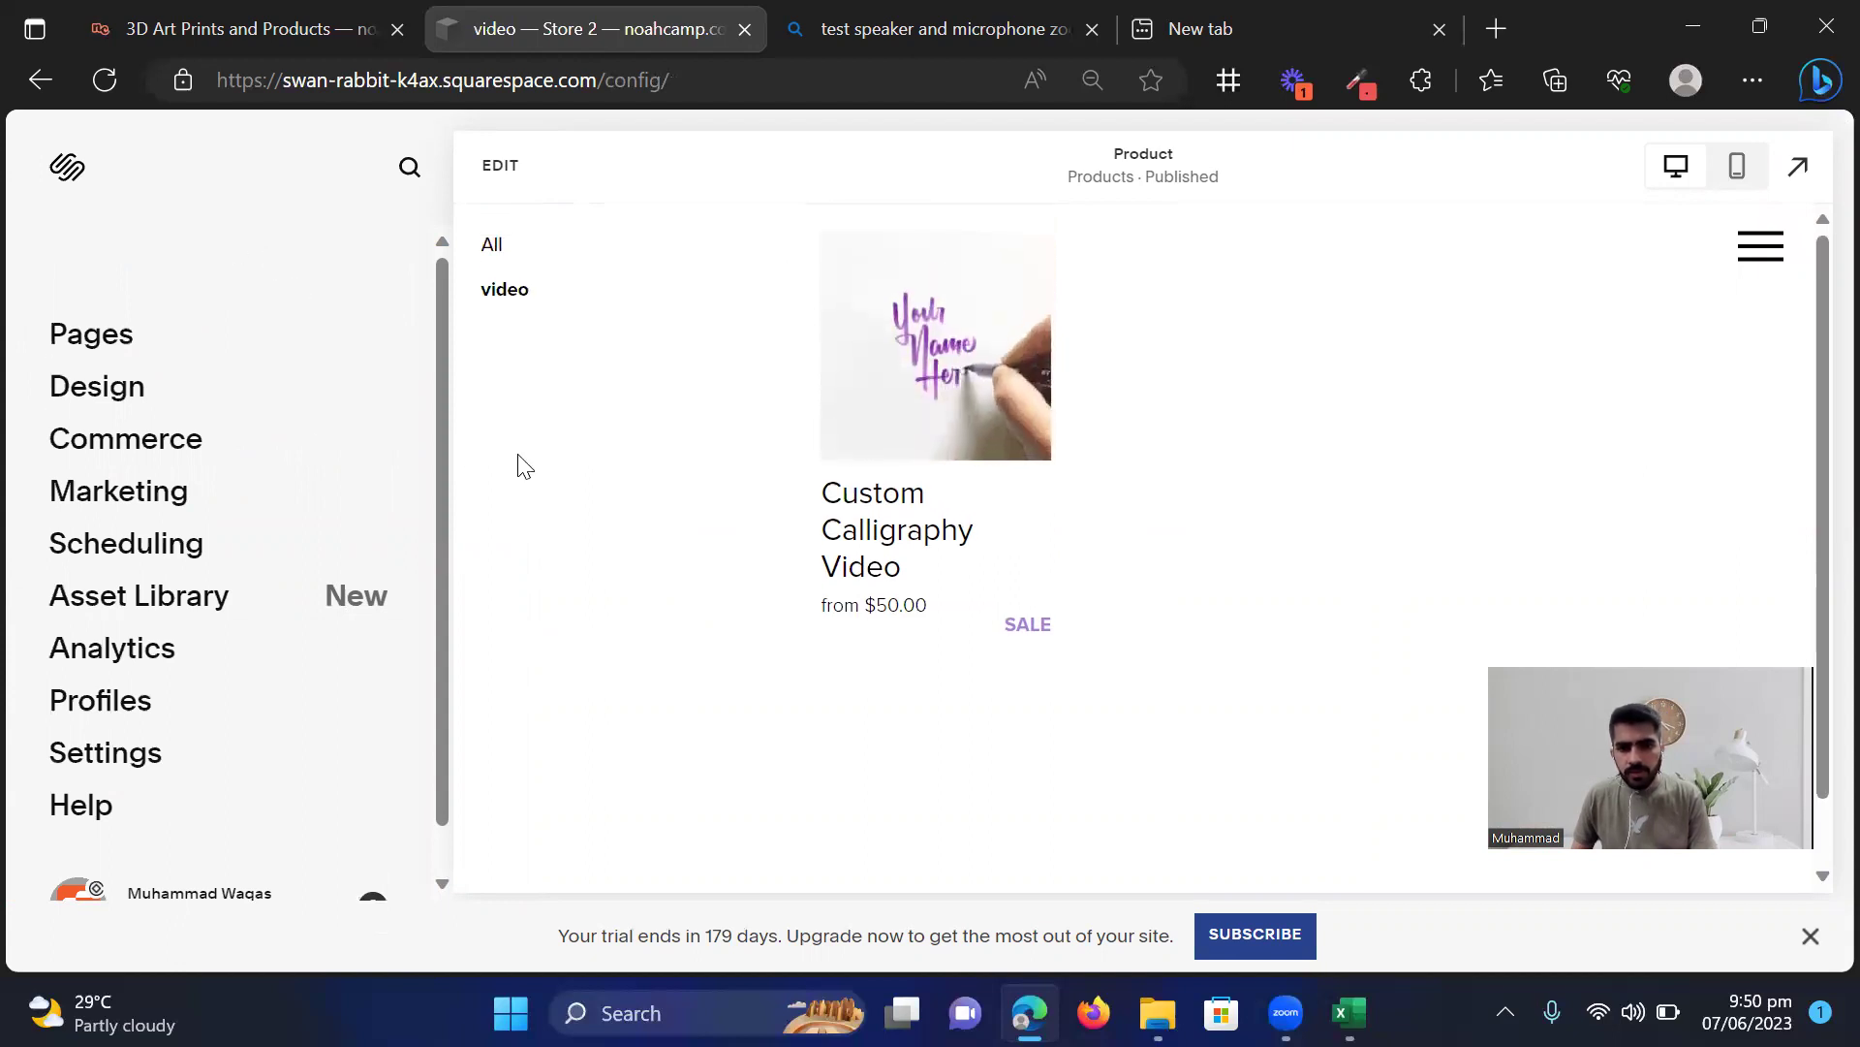